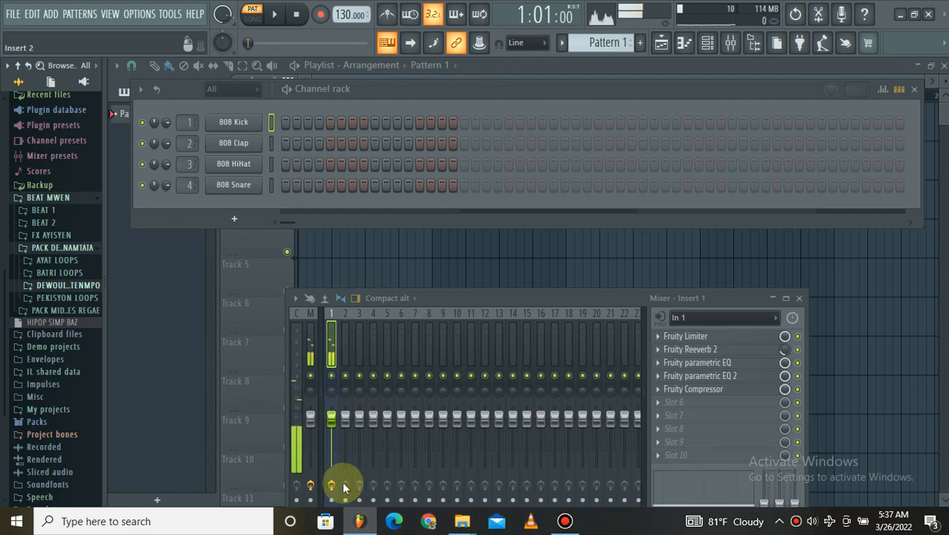
click(773, 299)
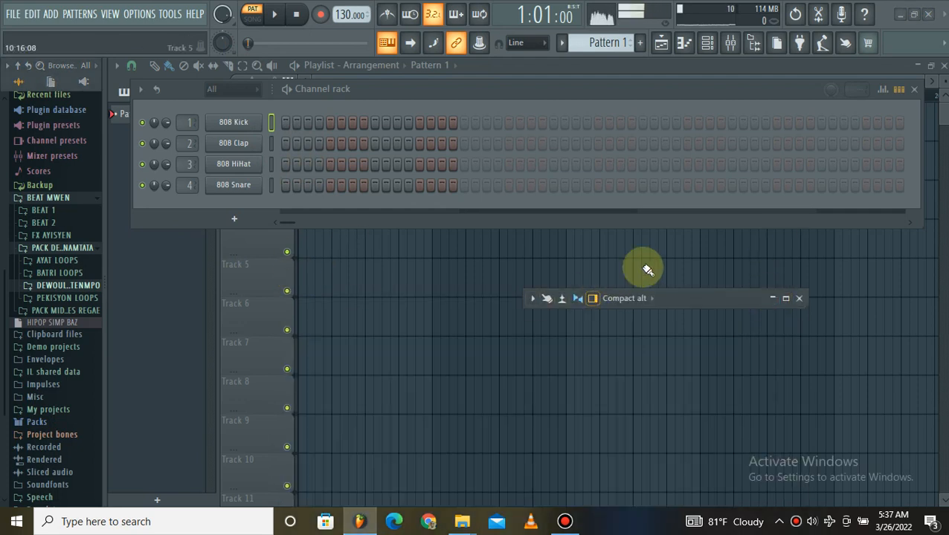
click(773, 299)
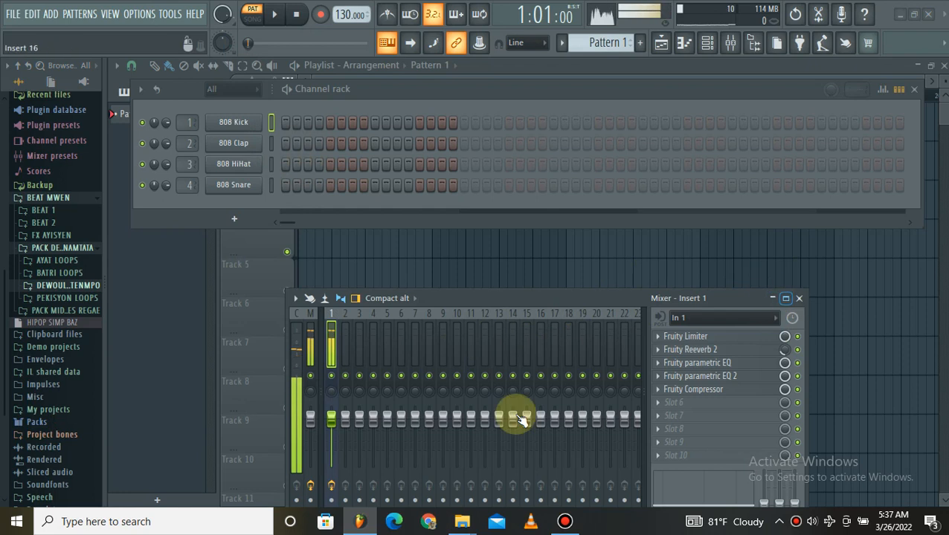
Switch to File Explorer to view the subfolders of PACK DEWOULMAN REGAE FREE AKOUNAMTATA, and return to FL Studio.
mouse_move(461, 525)
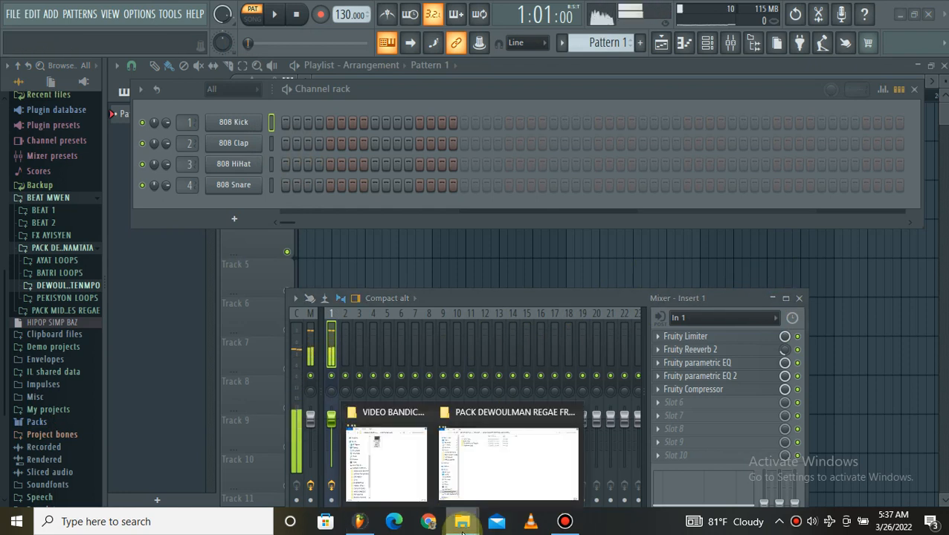
click(463, 466)
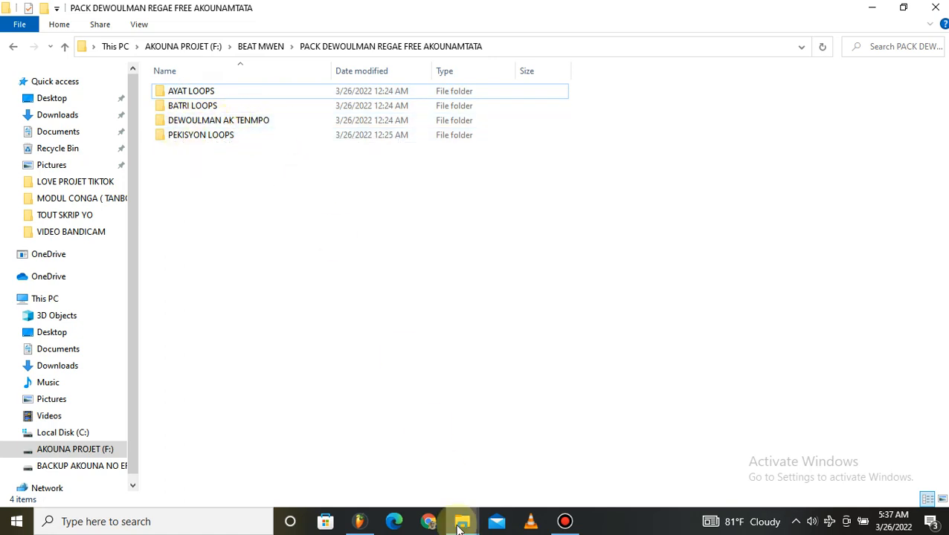
click(360, 521)
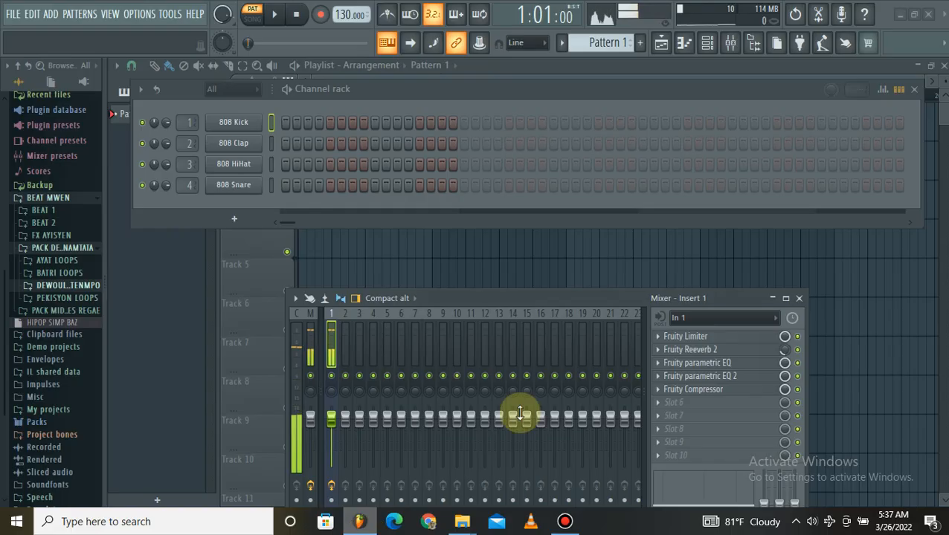
Look through the drum fill samples in the DEWOULMAN AK TENMPO folder and collapse the folder.
click(63, 287)
scroll(67, 283, down, 8)
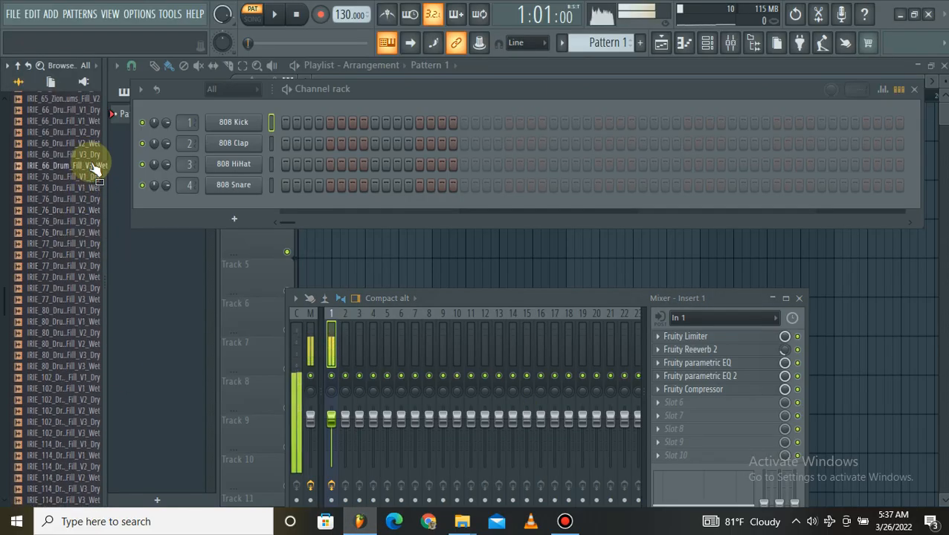
click(336, 376)
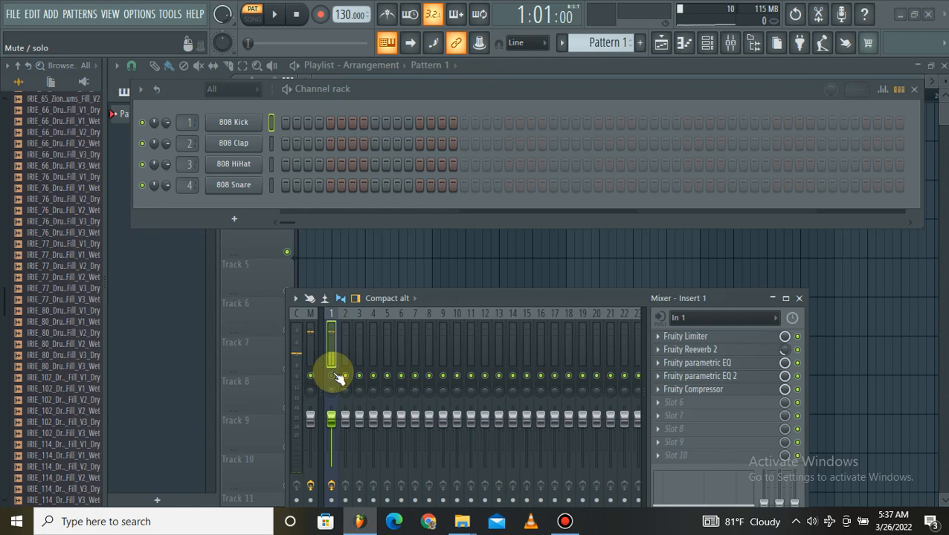
click(336, 376)
scroll(44, 249, up, 6)
click(58, 209)
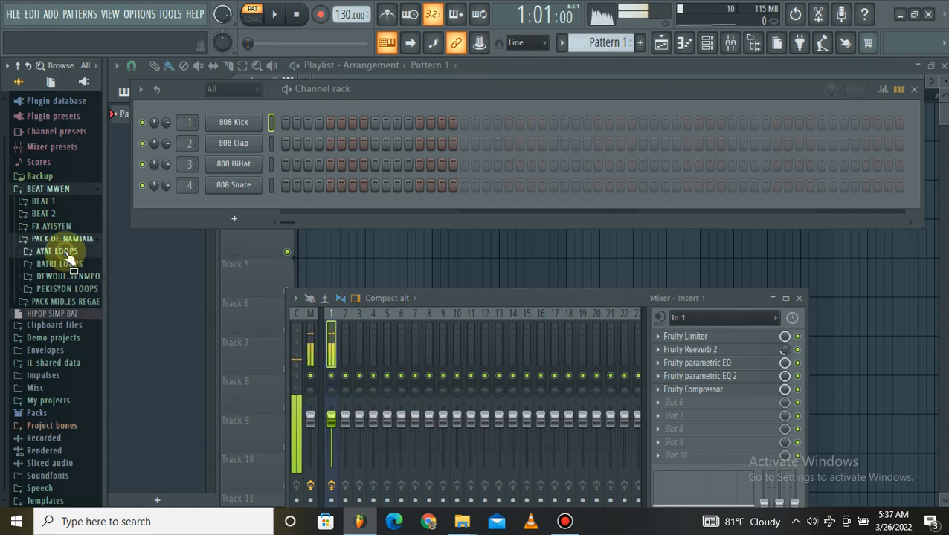
Preview IRIE_67_Hats_Phaser from the AYAT LOOPS folder and mute mixer Insert 1.
click(71, 252)
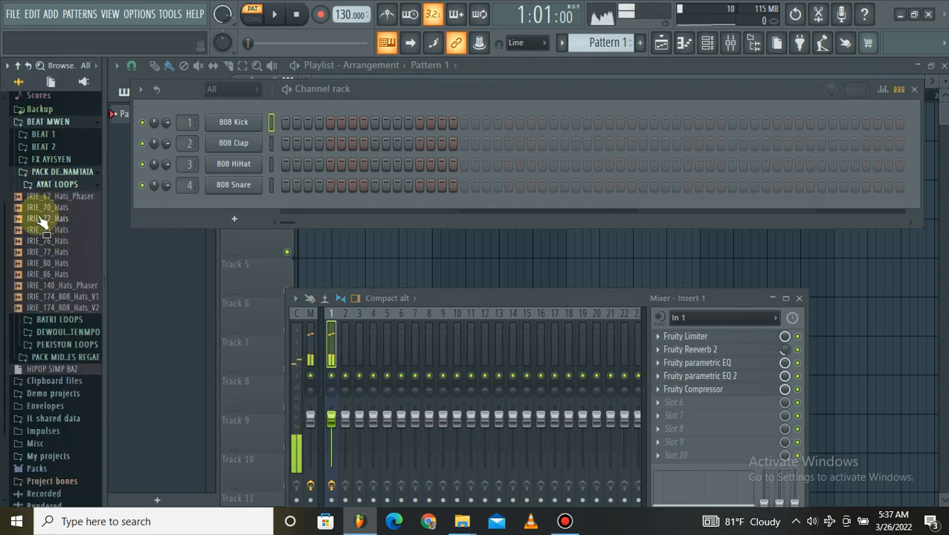
click(57, 209)
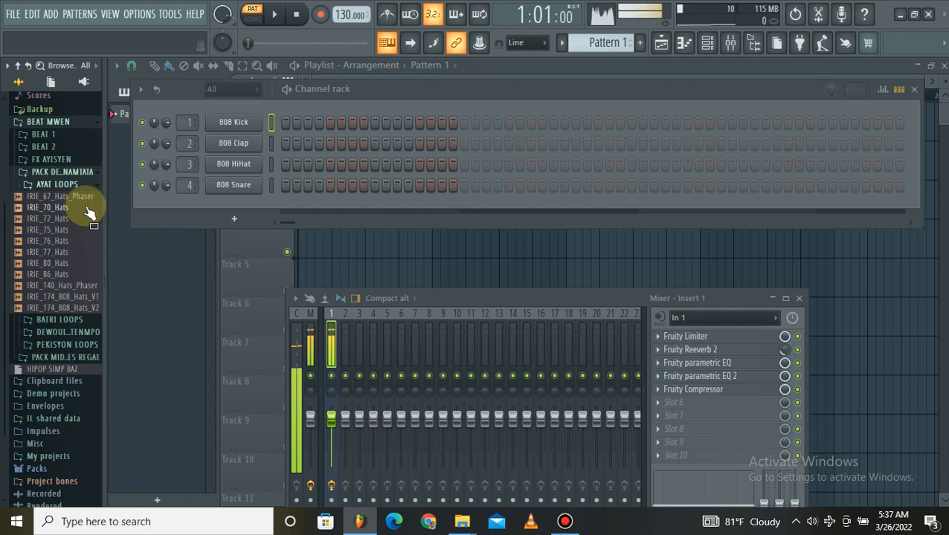
click(62, 221)
drag(104, 203, 41, 208)
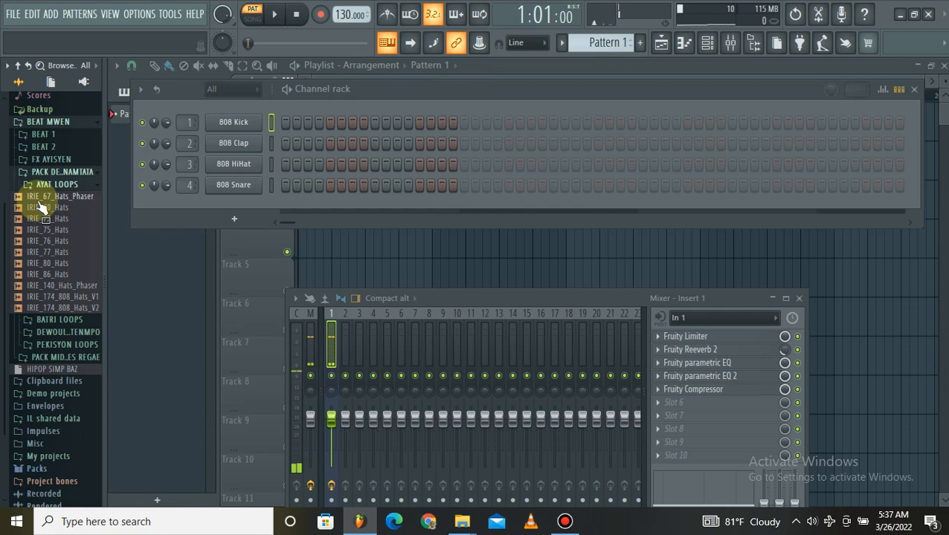
click(39, 202)
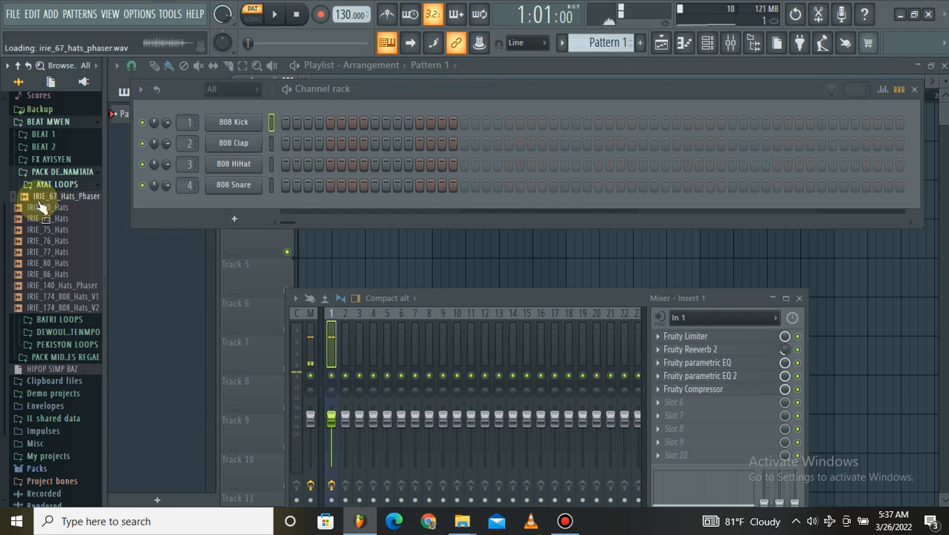
click(331, 377)
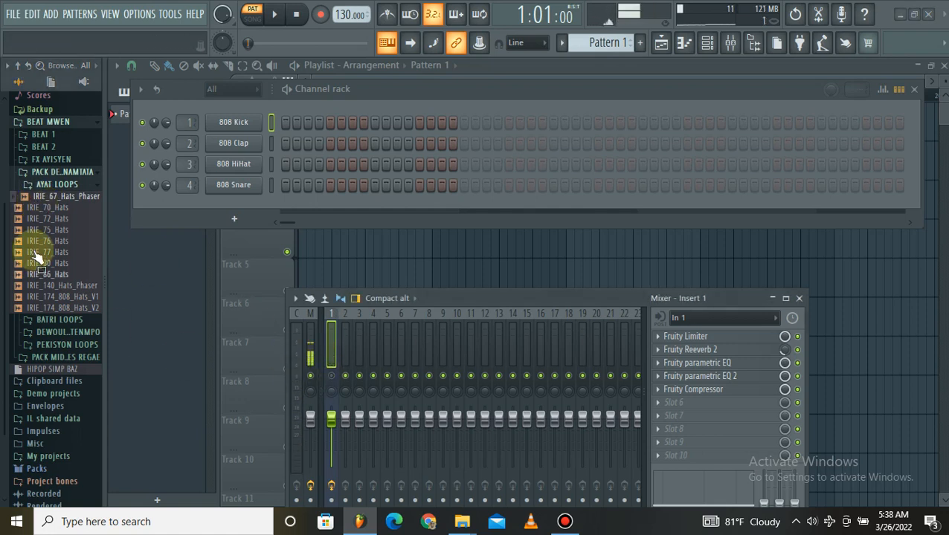
Preview the hat loops in AYAT LOOPS one by one, from IRIE_70_Hats to IRIE_174_808_Hats_V2, and collapse the folder.
click(44, 209)
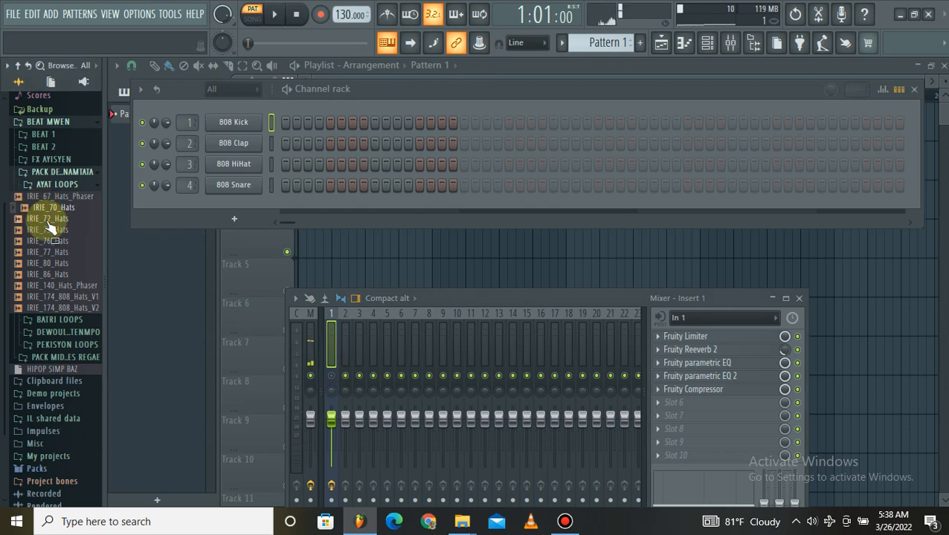
click(47, 221)
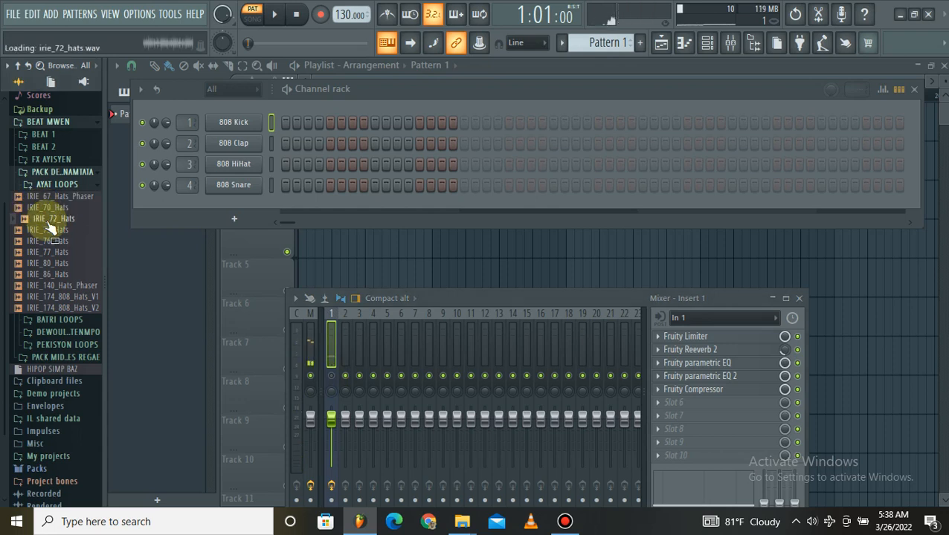
click(53, 232)
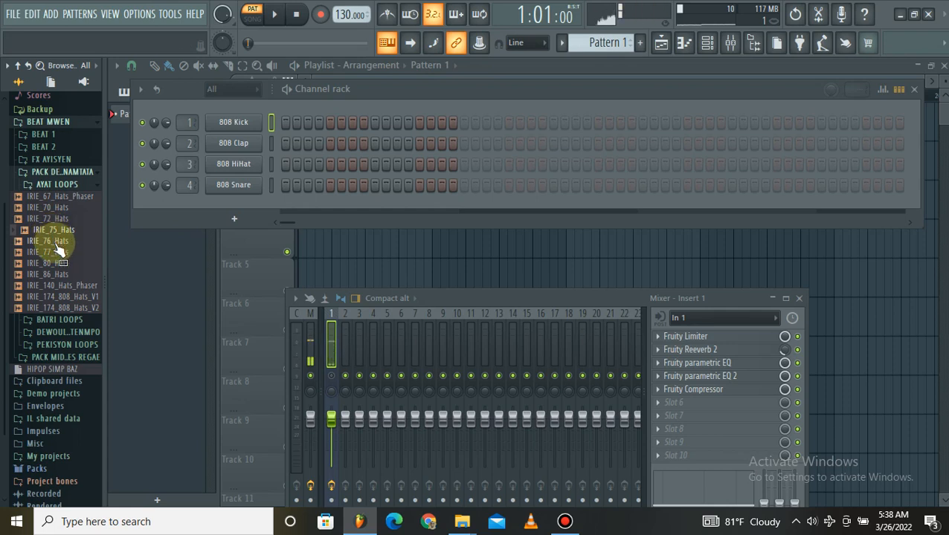
click(56, 242)
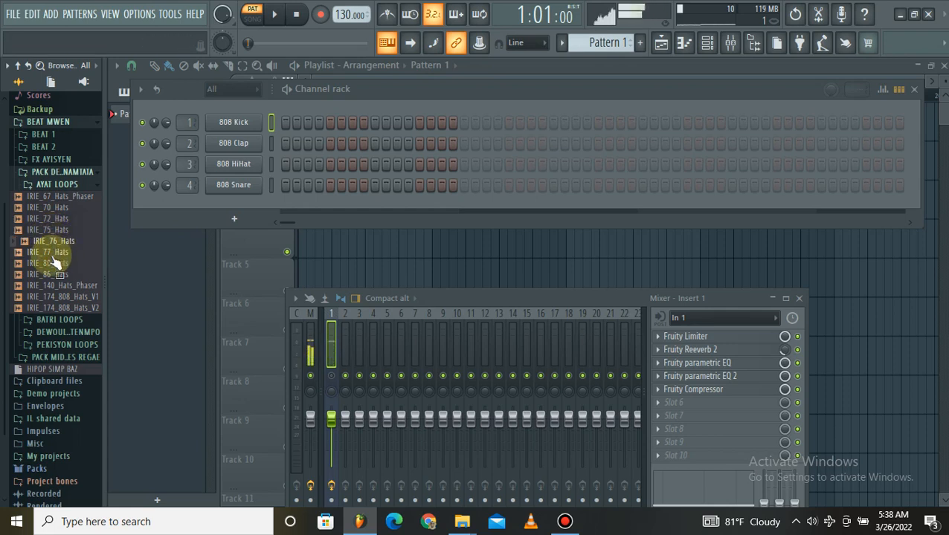
click(53, 253)
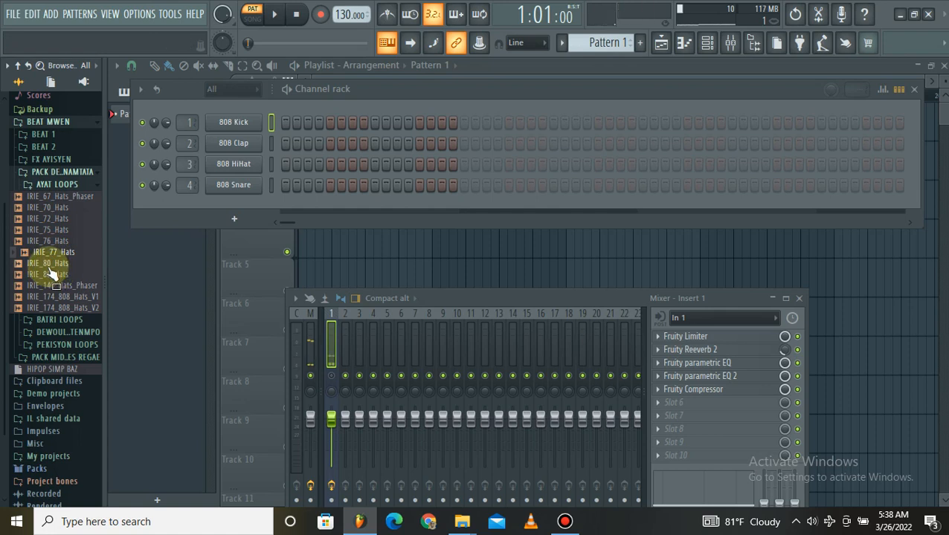
click(49, 267)
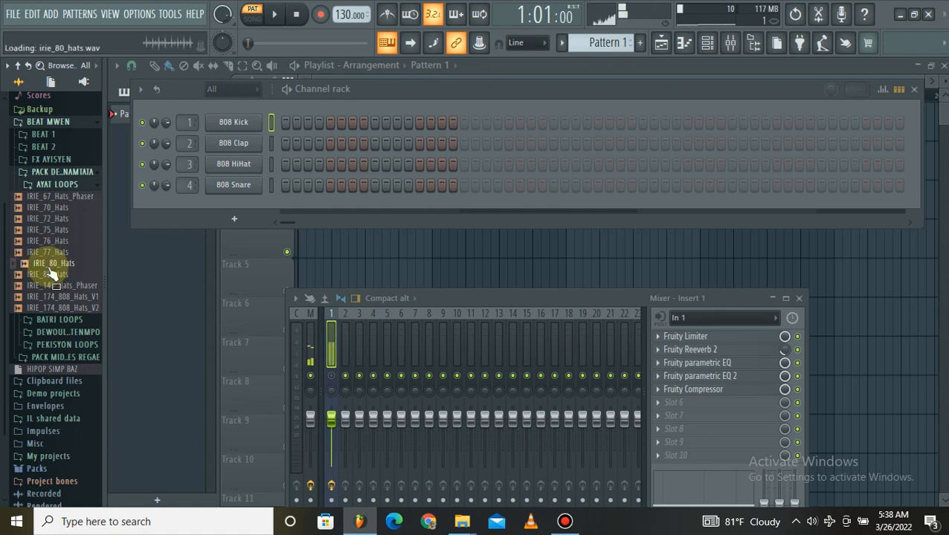
click(53, 275)
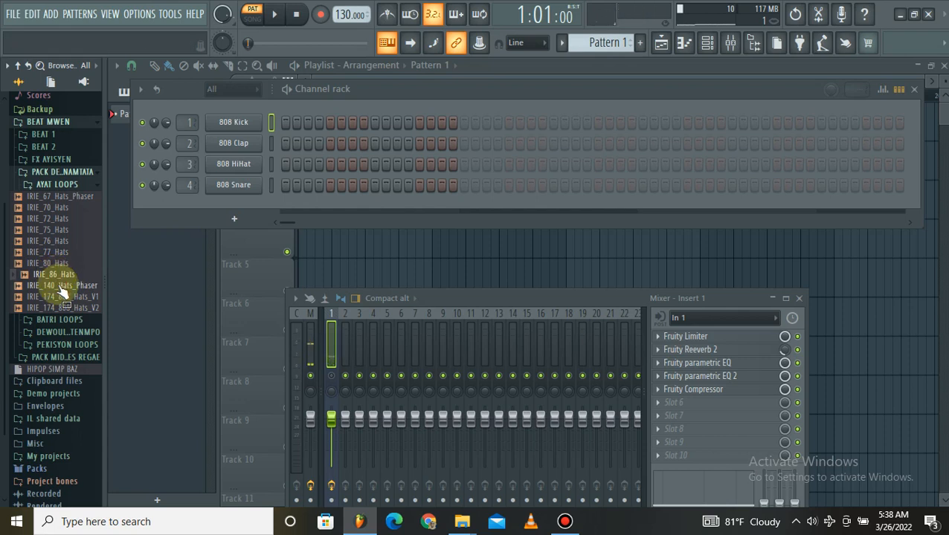
click(63, 290)
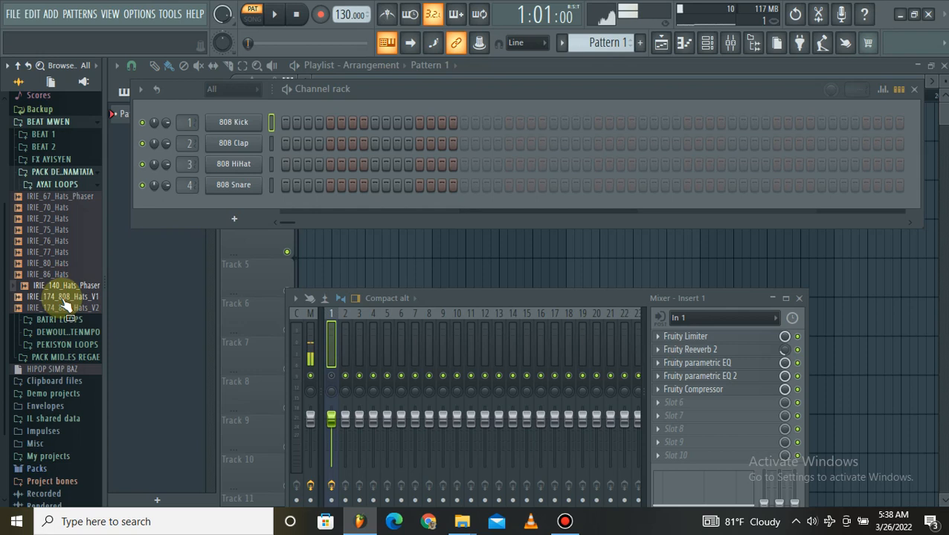
click(64, 298)
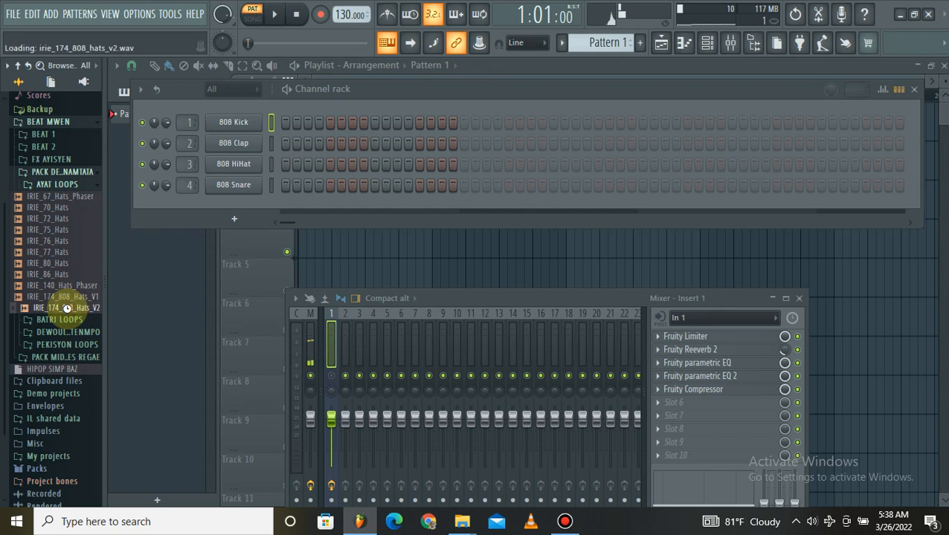
click(68, 311)
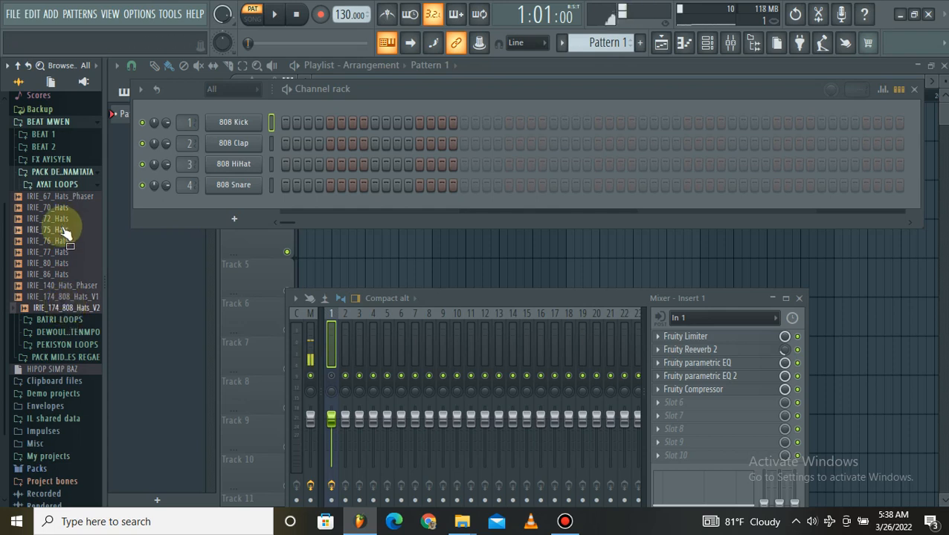
click(63, 186)
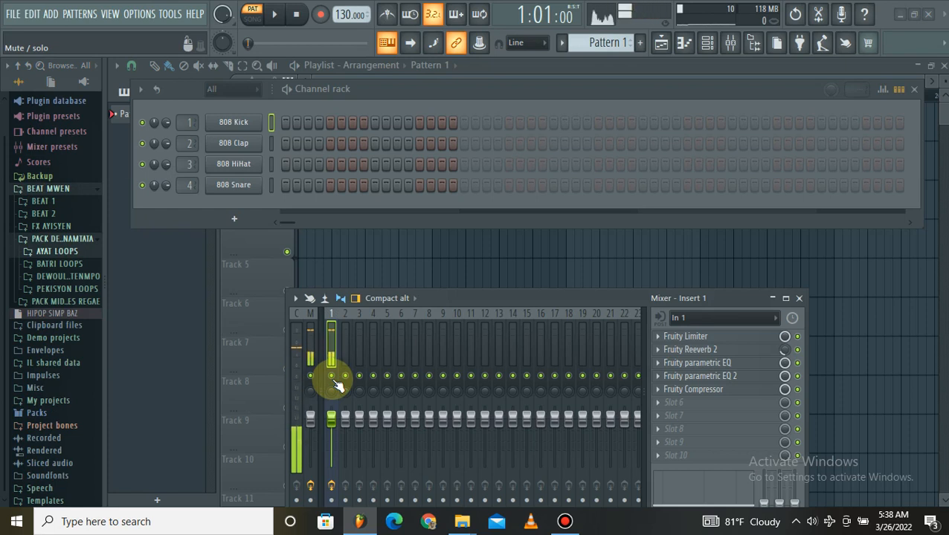
Mute mixer Insert 1 and preview IRIE_65_Full_Drums_Dry from the BATRI LOOPS folder.
click(333, 377)
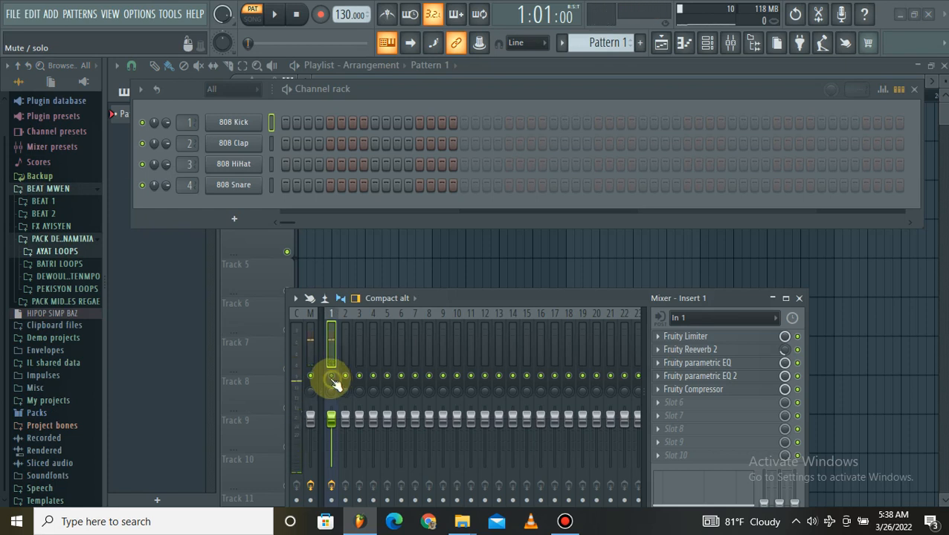
click(68, 267)
click(53, 279)
scroll(57, 223, down, 5)
scroll(53, 193, up, 4)
scroll(48, 163, down, 3)
scroll(44, 160, up, 2)
scroll(45, 160, down, 2)
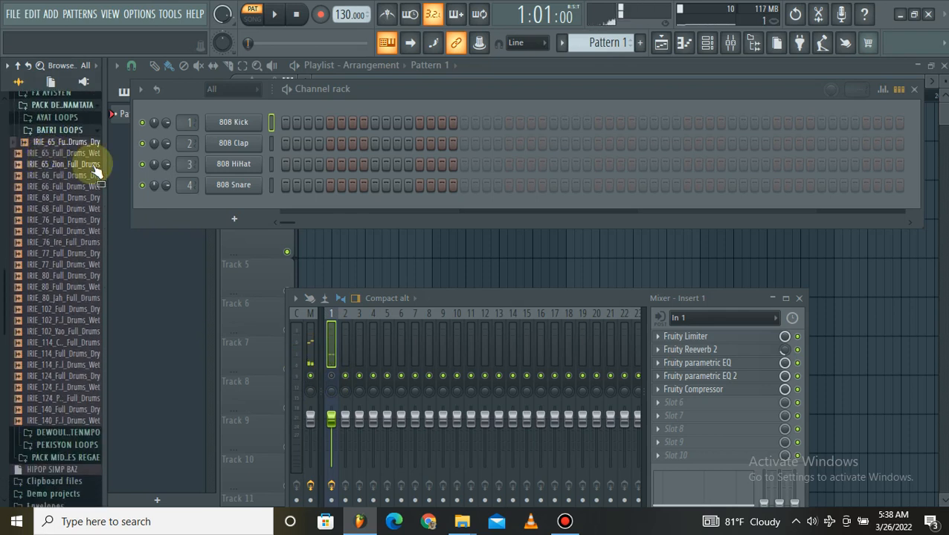
Preview the full drum loops in BATRI LOOPS in order, from IRIE_65_Full_Drums_Wet to IRIE_77_Full_Drums_Dry.
click(48, 154)
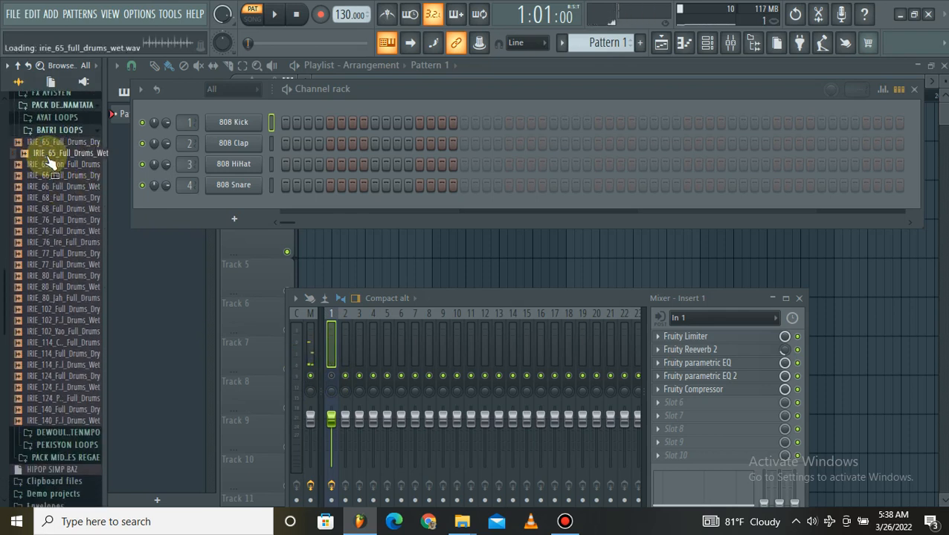
drag(50, 163, 57, 163)
click(58, 164)
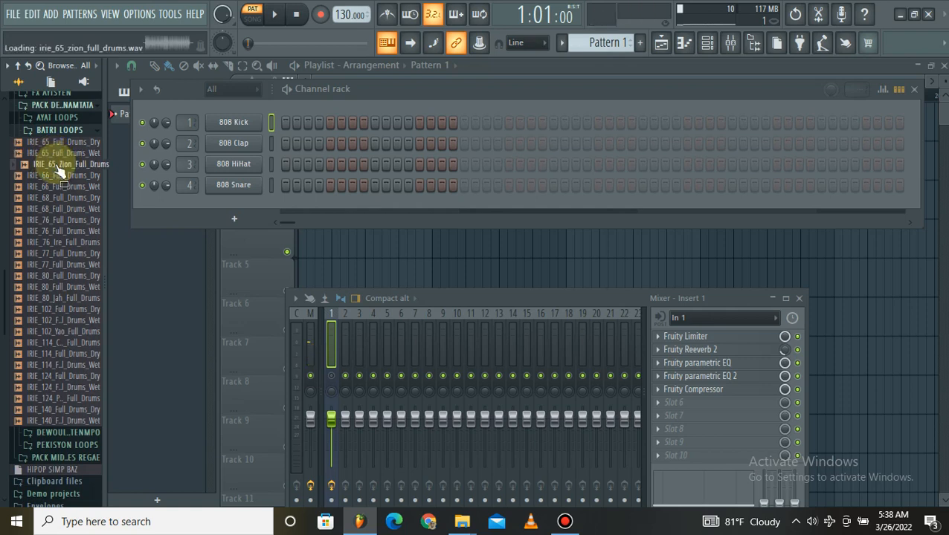
drag(57, 166, 63, 205)
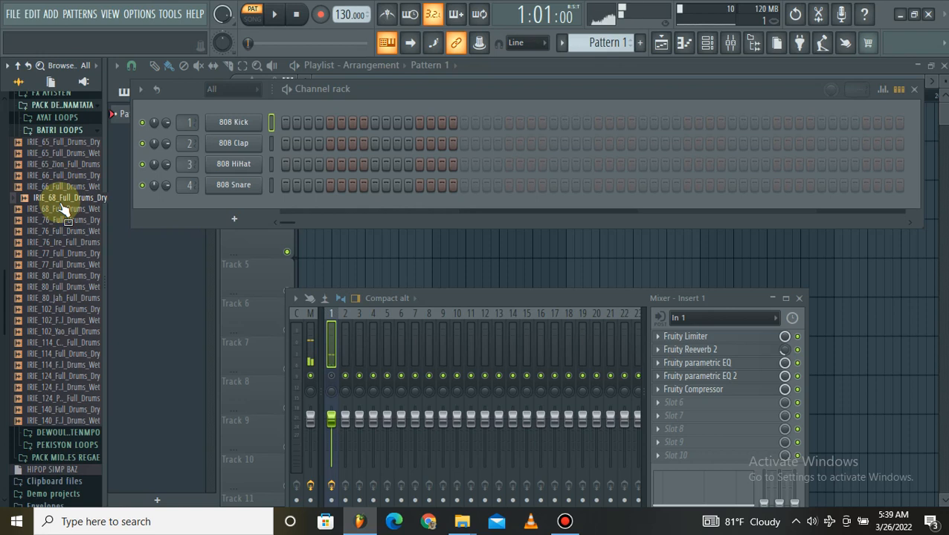
drag(65, 211, 65, 218)
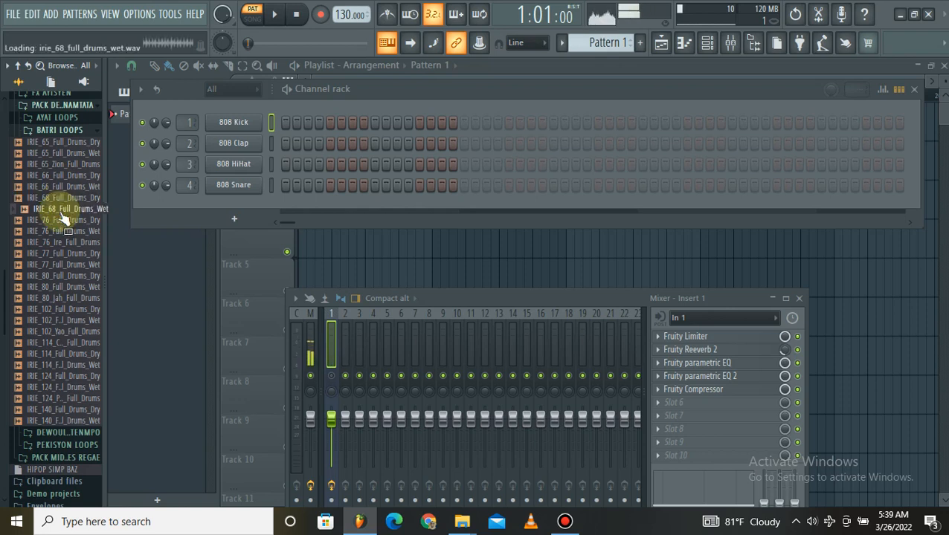
drag(64, 217, 66, 223)
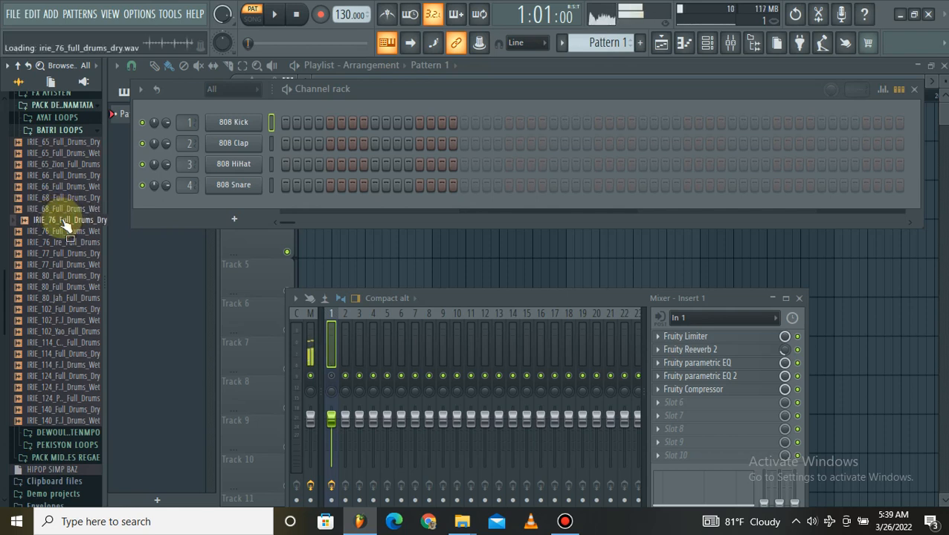
drag(65, 225, 58, 235)
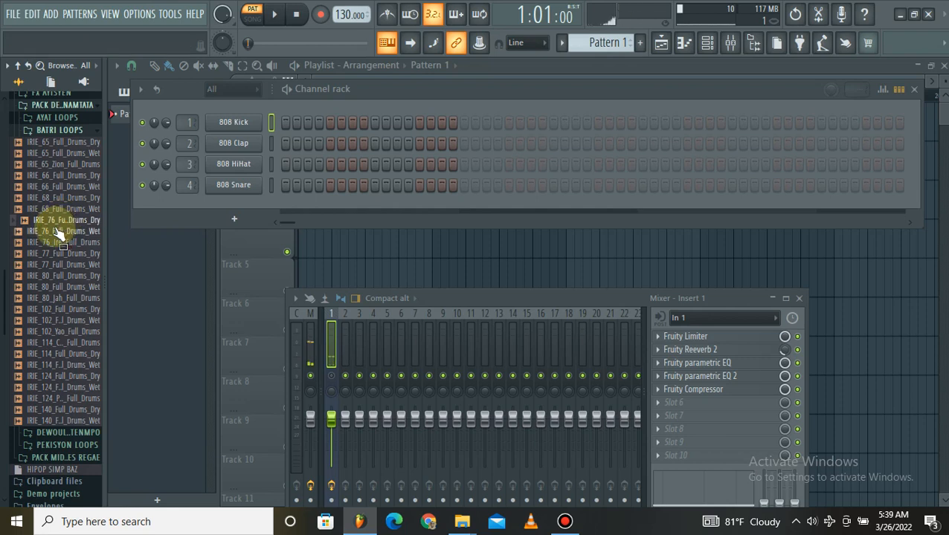
click(58, 232)
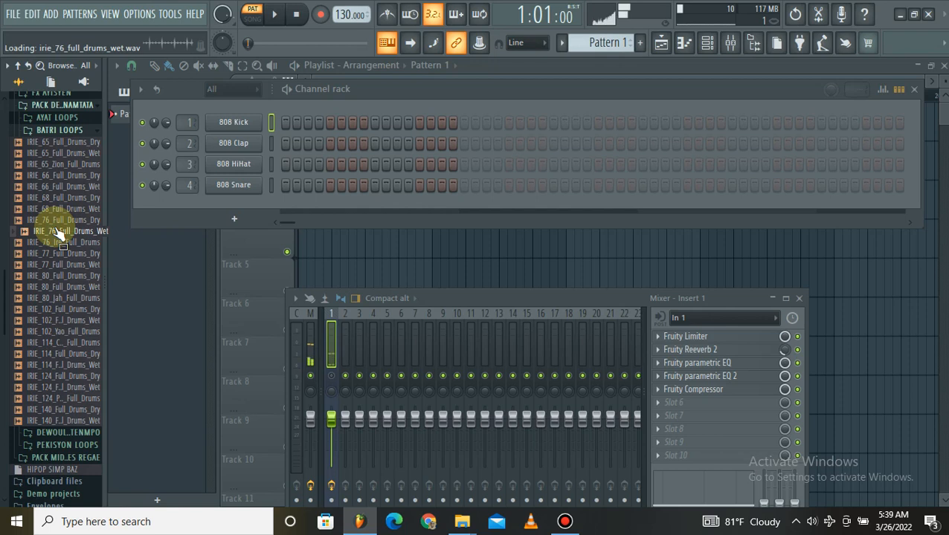
drag(58, 233, 64, 250)
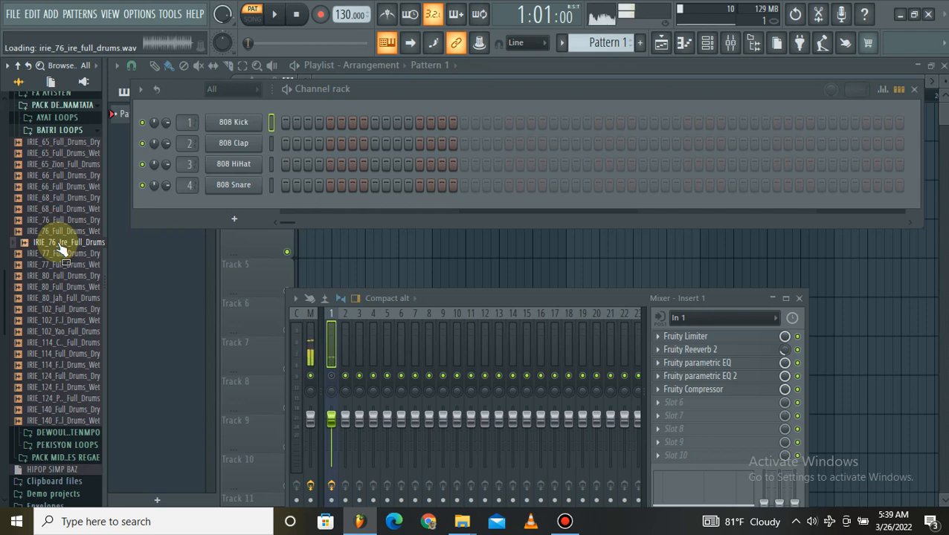
drag(62, 249, 64, 264)
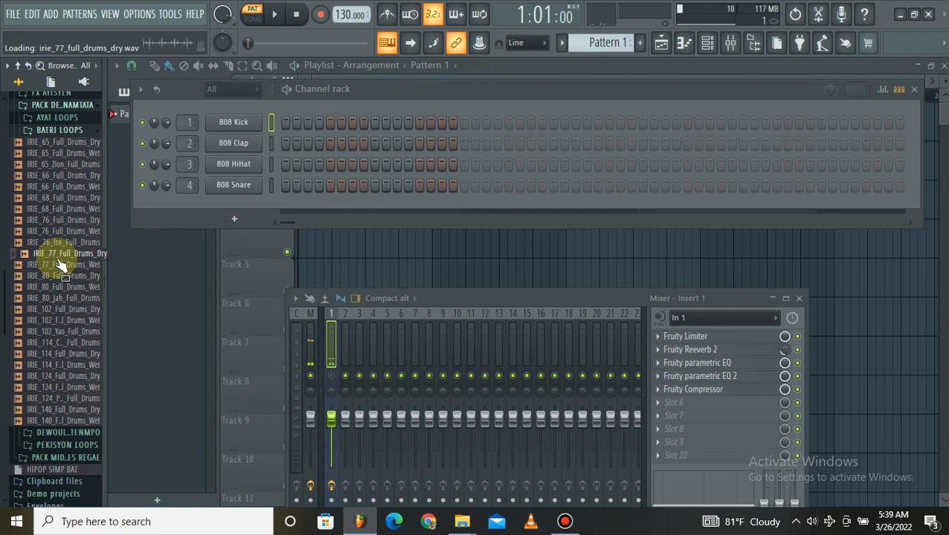
Preview the full drum loops in BATRI LOOPS in order, from IRIE_77_Full_Drums_Wet to IRIE_102_Yao_Full_Drums.
click(62, 264)
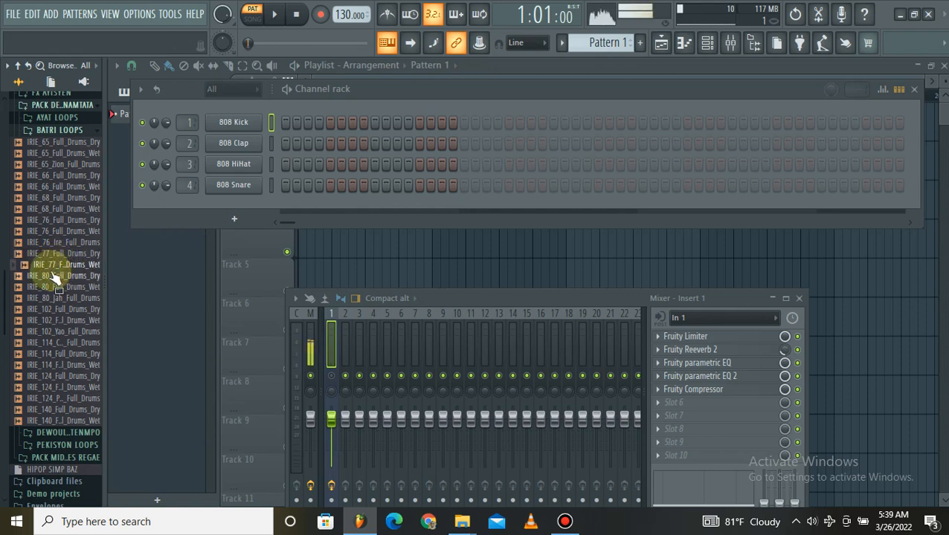
click(51, 275)
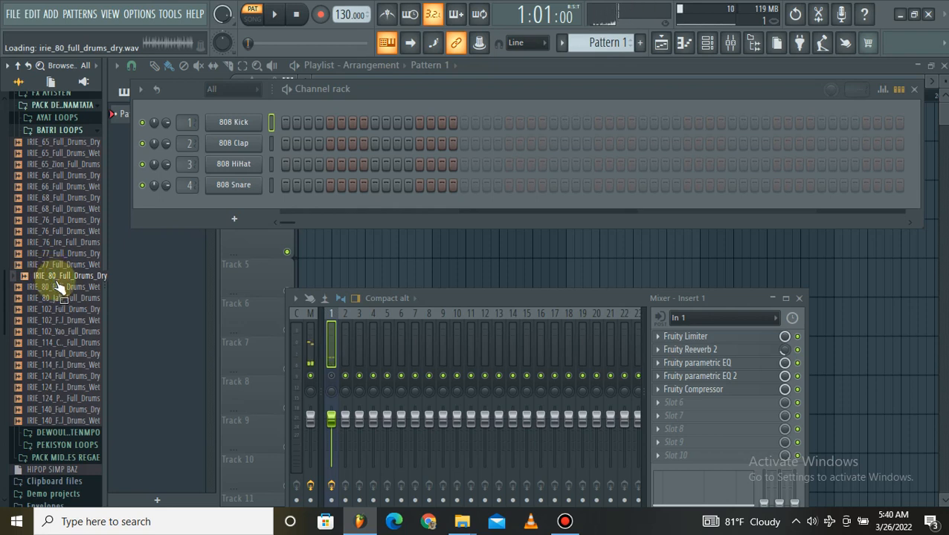
click(60, 288)
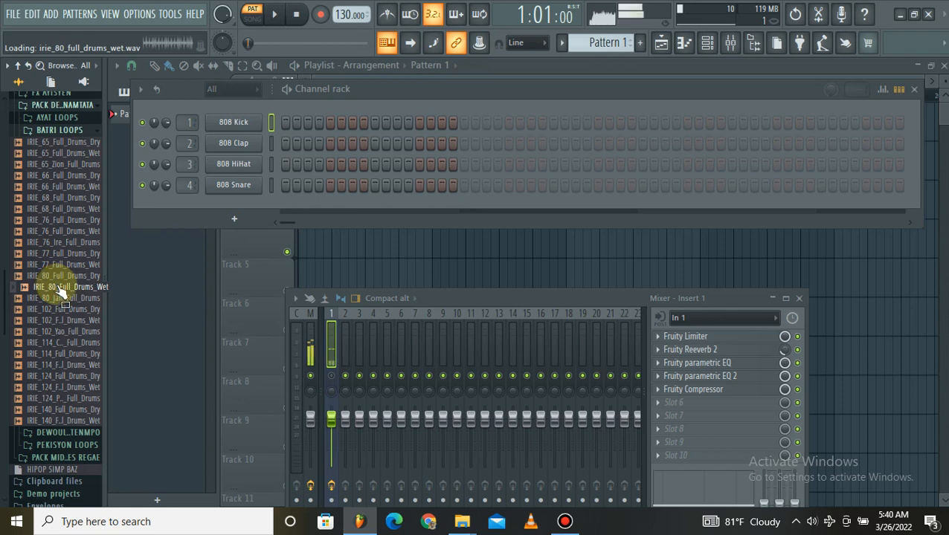
click(49, 299)
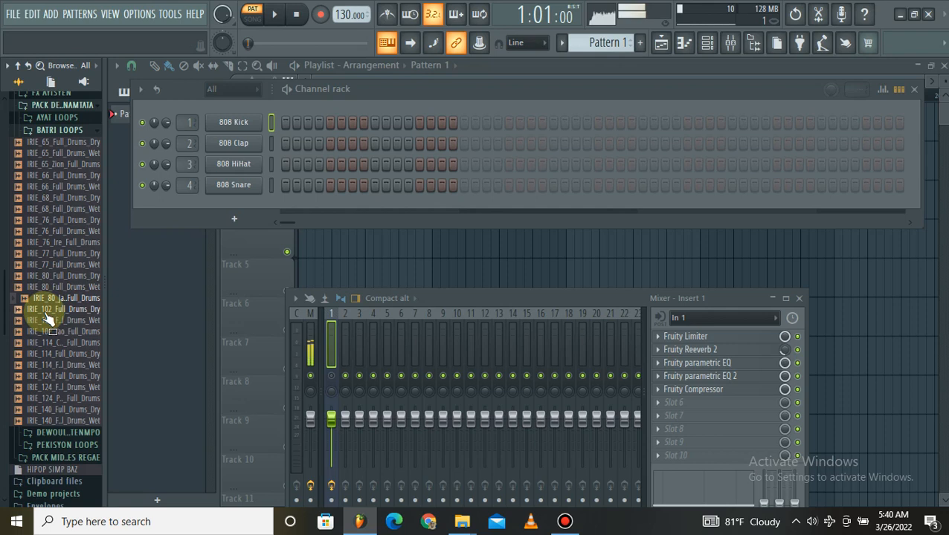
click(48, 311)
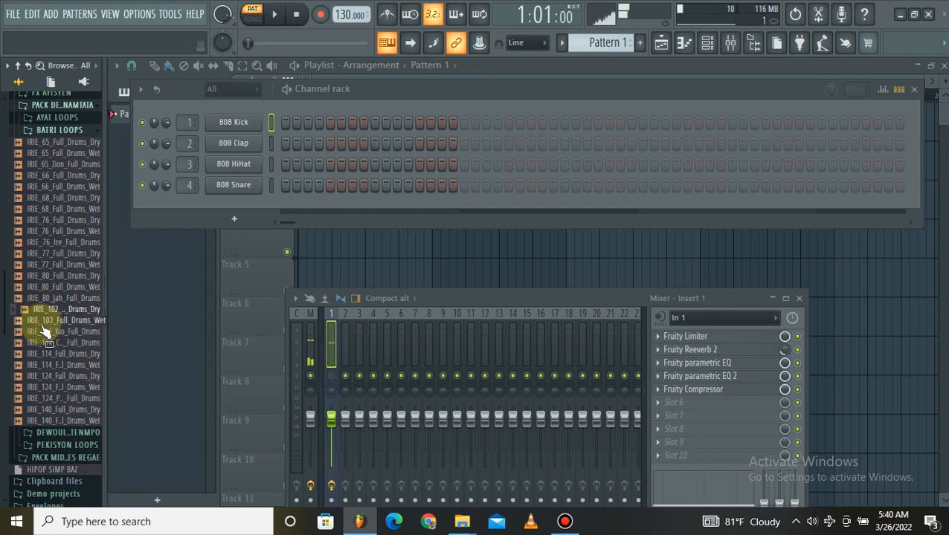
click(43, 323)
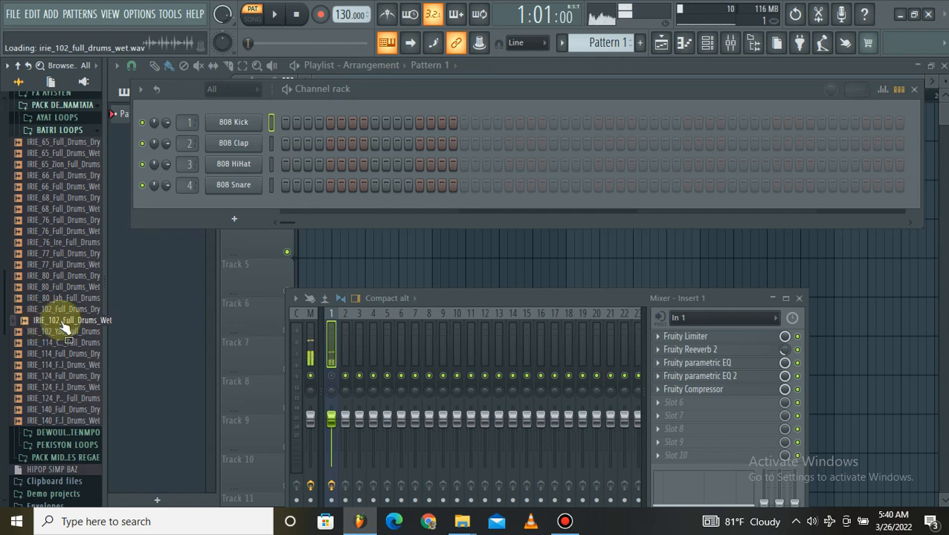
click(66, 336)
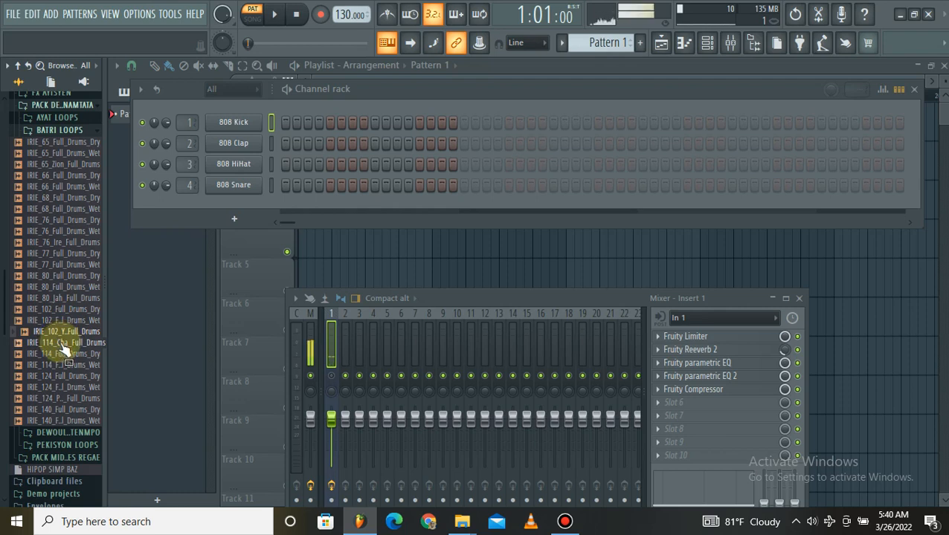
Preview the remaining BATRI LOOPS in order, from IRIE_114_Cha_Full_Drums to IRIE_140_Full_Drums_Wet, and collapse the folder.
click(64, 347)
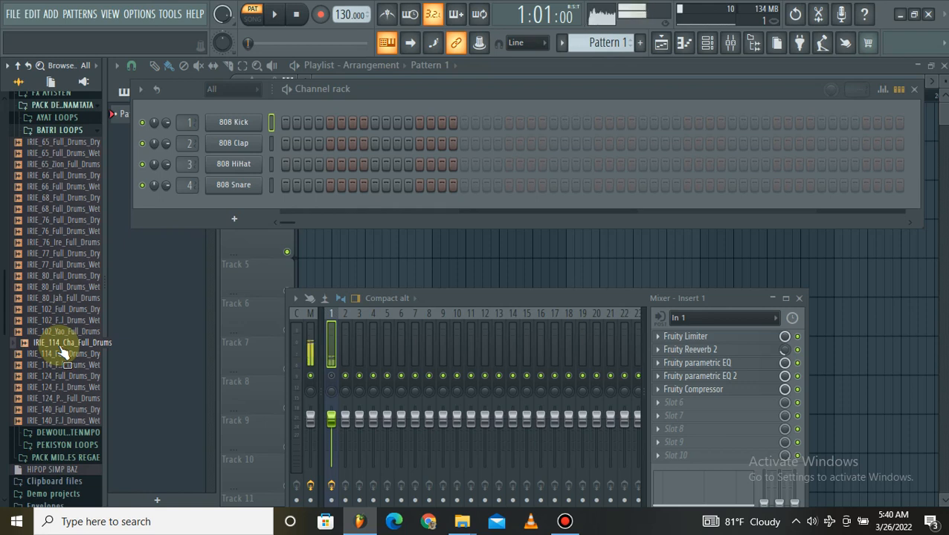
click(64, 354)
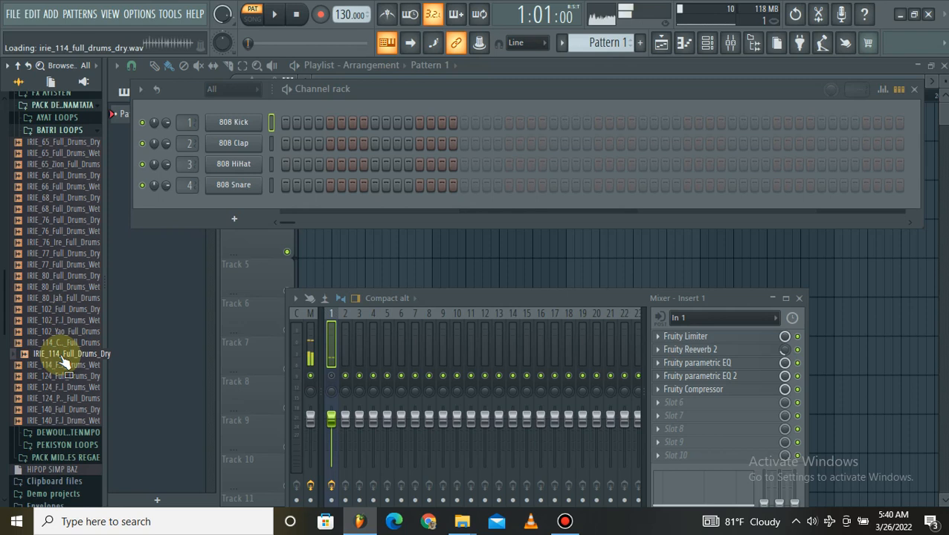
click(48, 366)
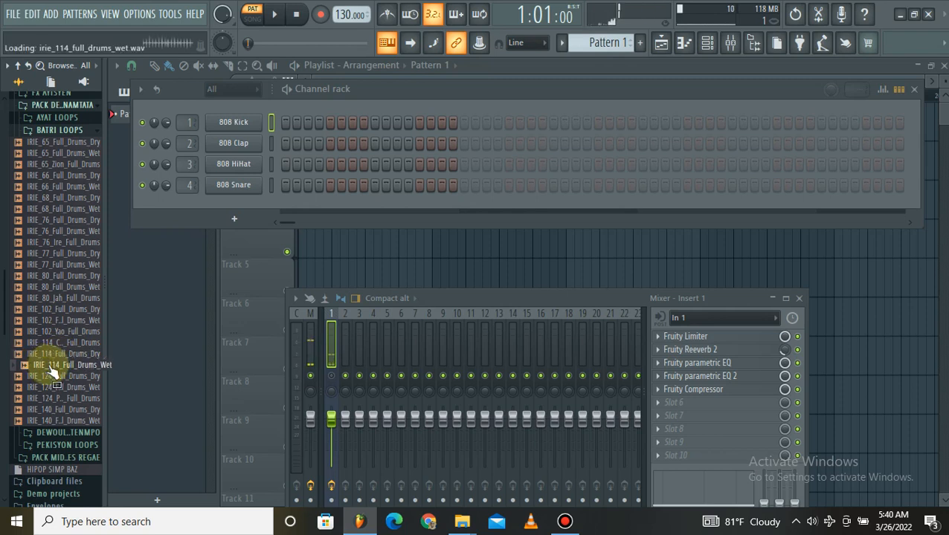
click(49, 376)
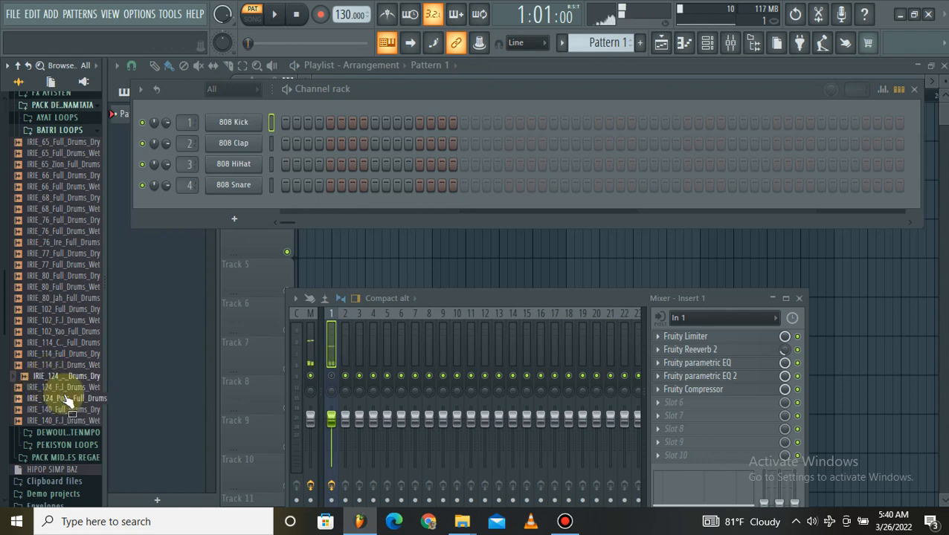
click(63, 387)
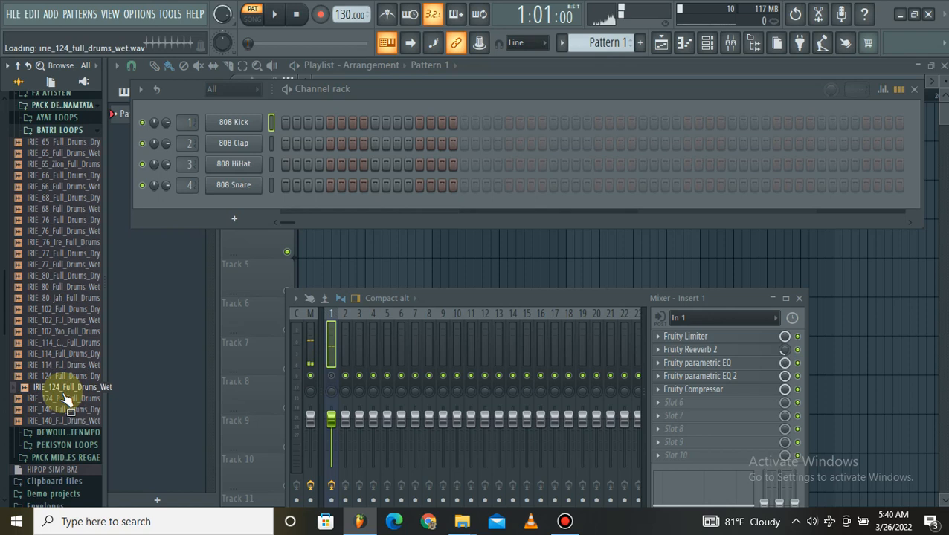
click(52, 400)
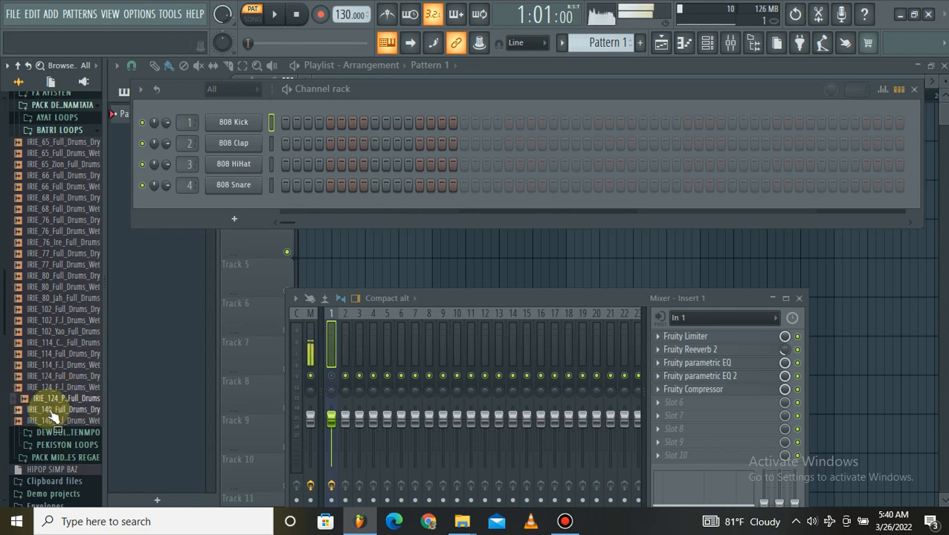
click(50, 411)
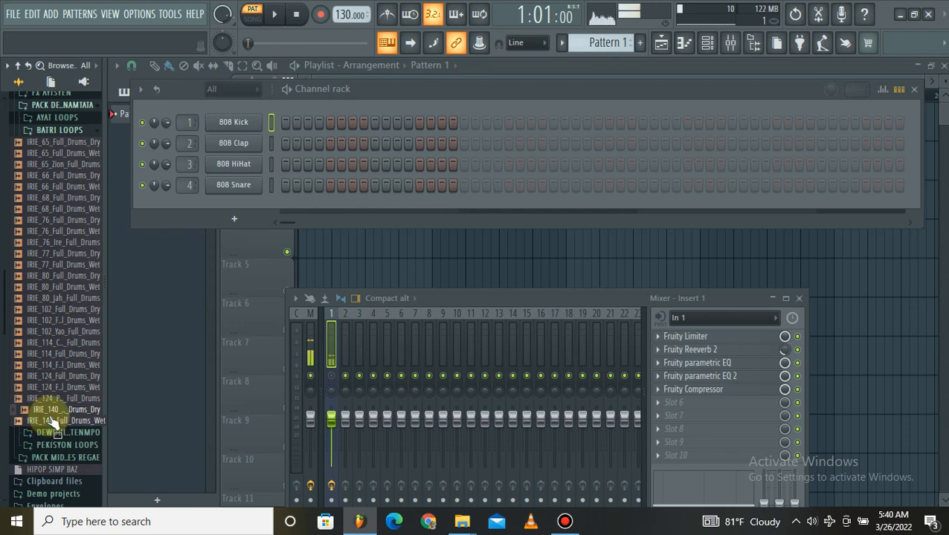
click(54, 421)
scroll(35, 338, up, 2)
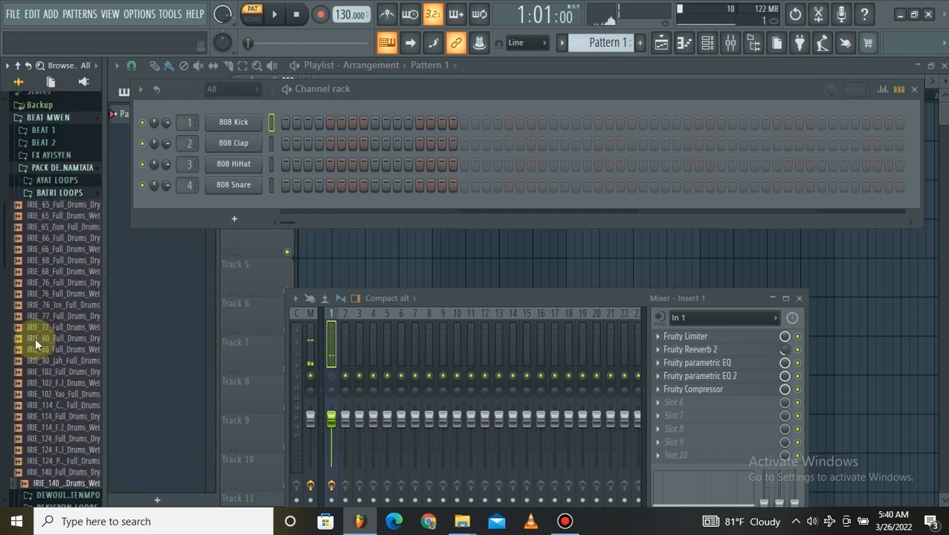
click(54, 199)
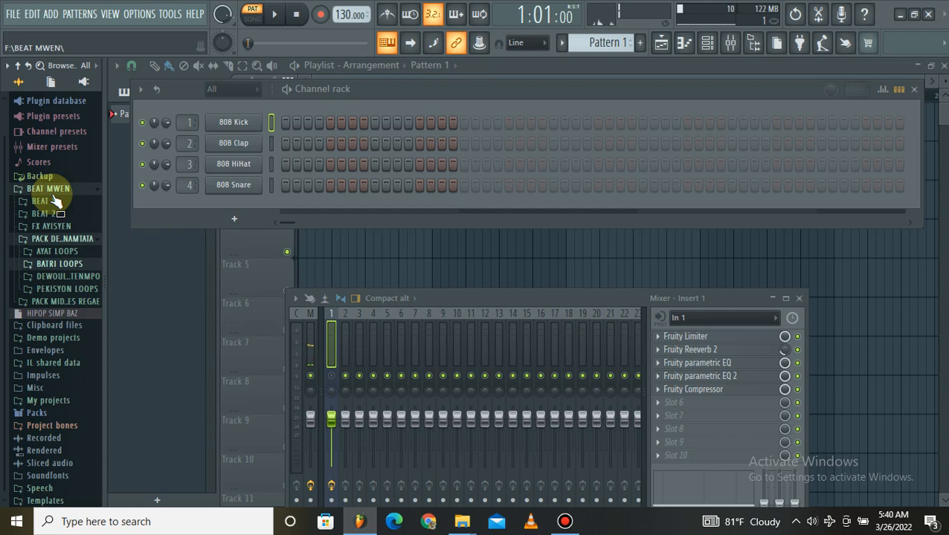
Unmute mixer Insert 1 and open the pack's drum fill folder below BATRI LOOPS.
click(335, 383)
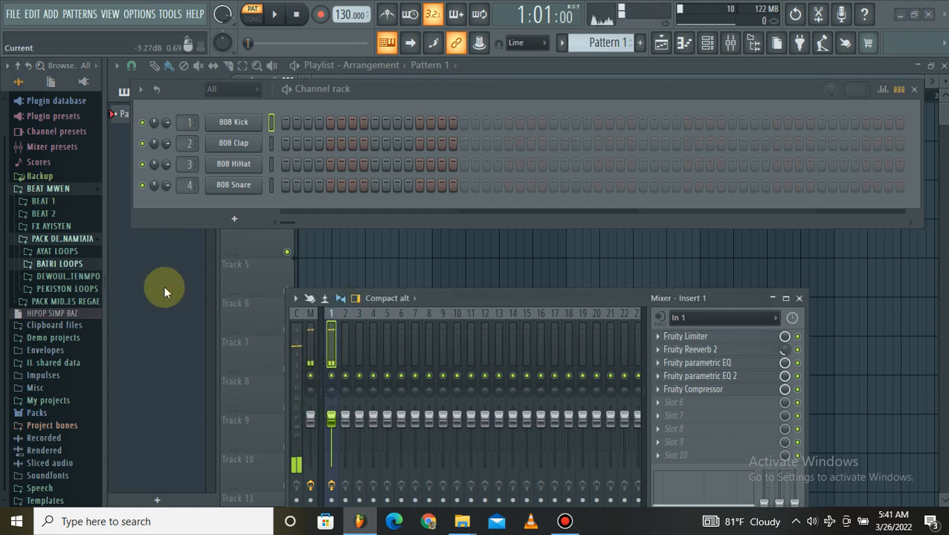
click(52, 280)
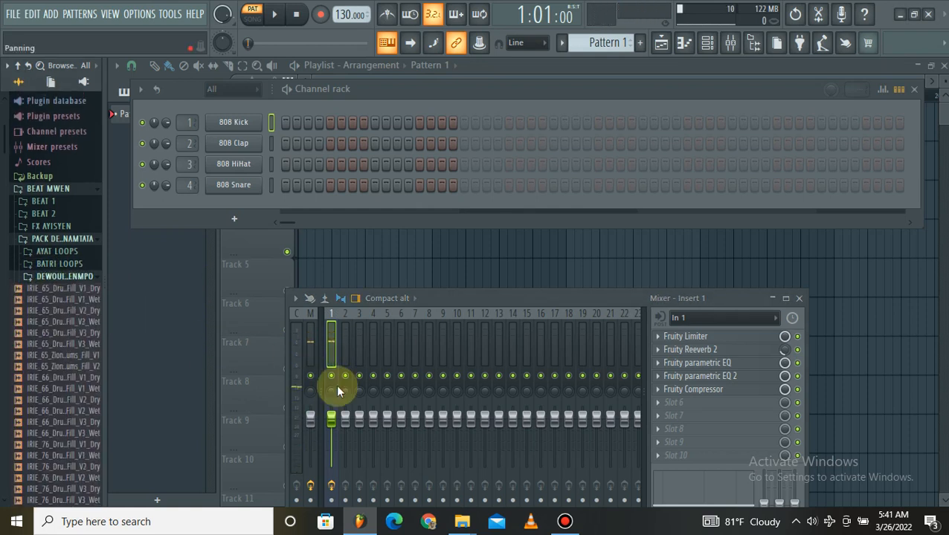
scroll(2, 264, down, 4)
scroll(1, 264, up, 2)
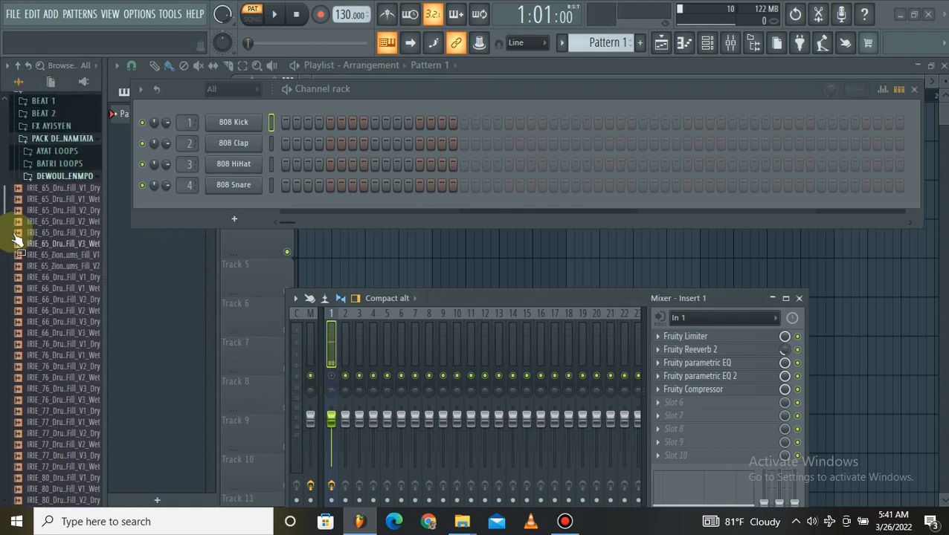
Preview the IRIE_65 drum fills in order, from IRIE_65_Drum_Fill_V1_Dry to IRIE_65_Zion_Drums_Fill_V2.
click(45, 188)
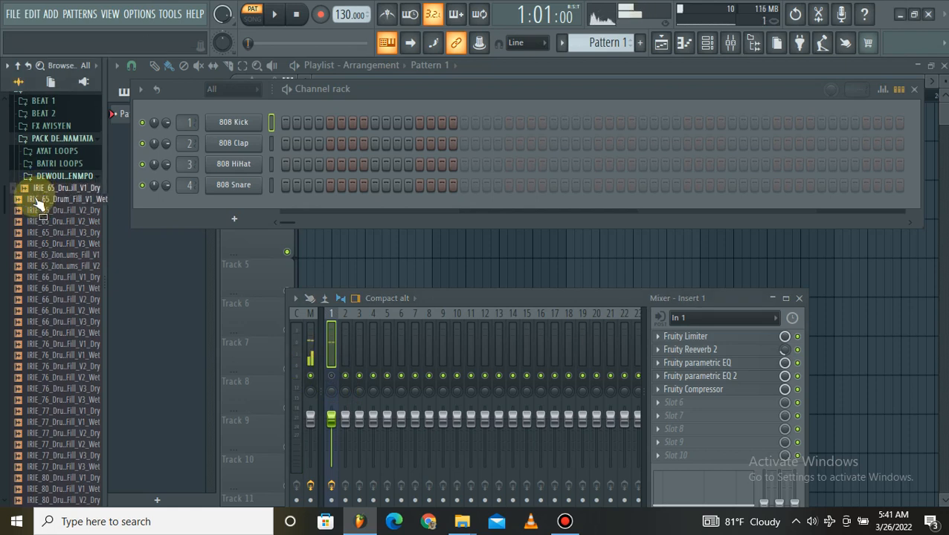
click(39, 201)
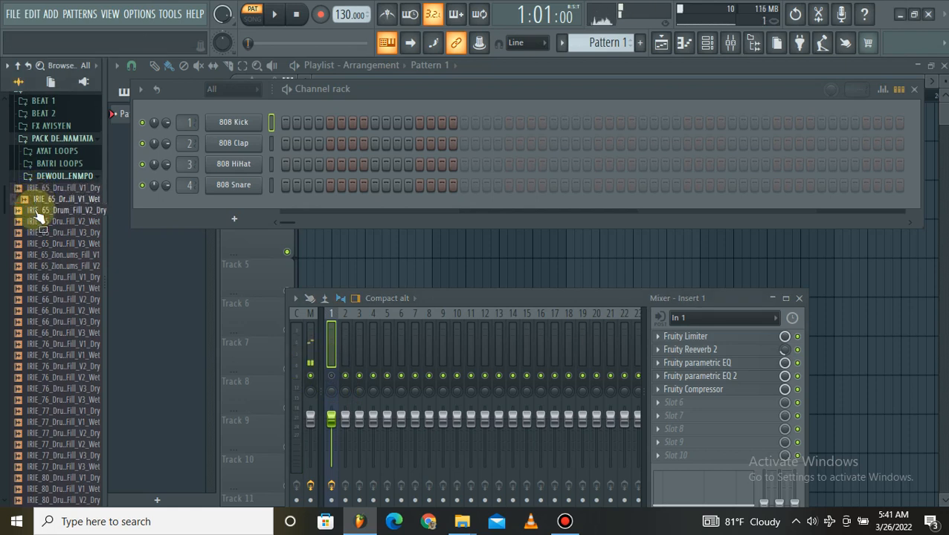
click(37, 212)
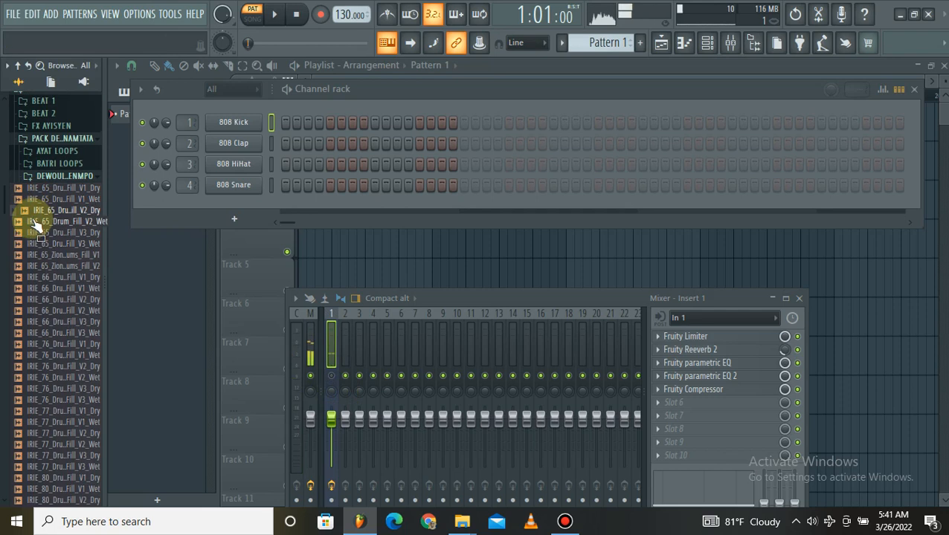
click(33, 221)
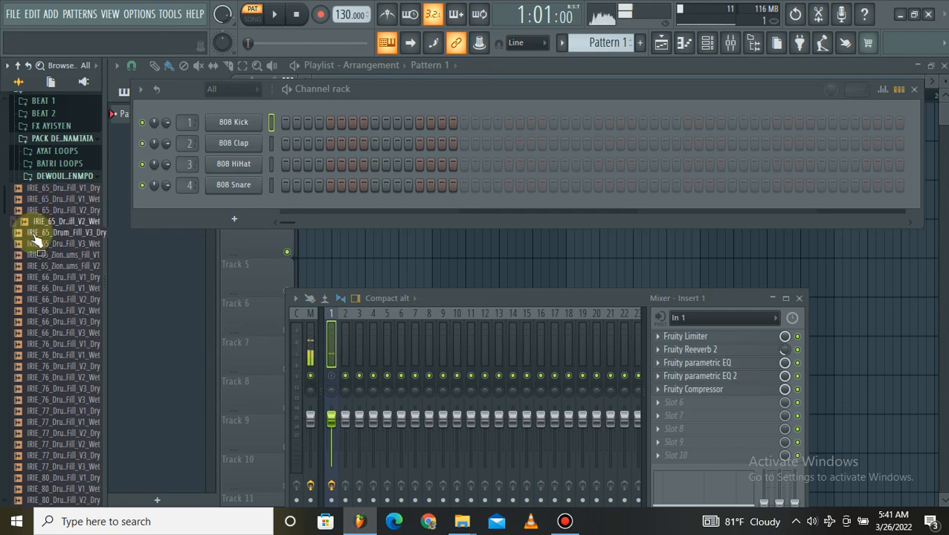
click(32, 232)
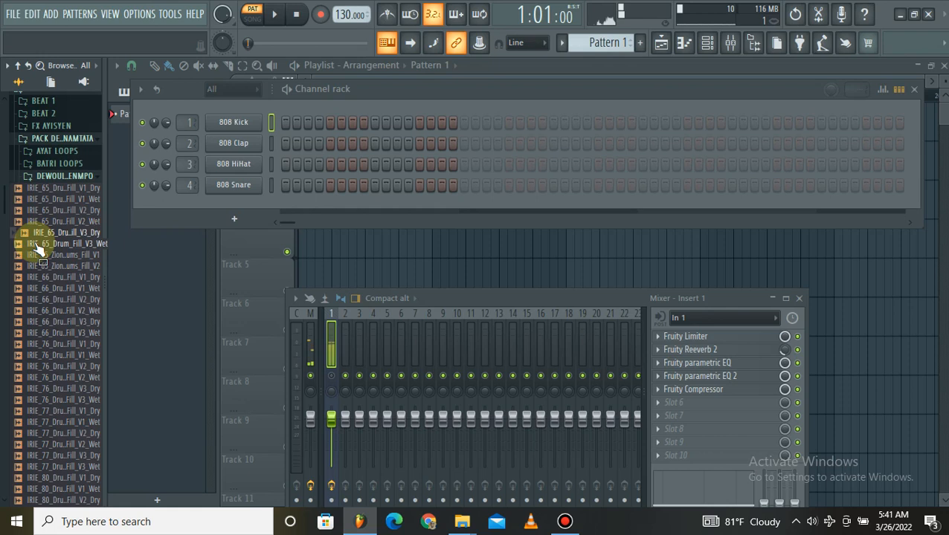
click(39, 243)
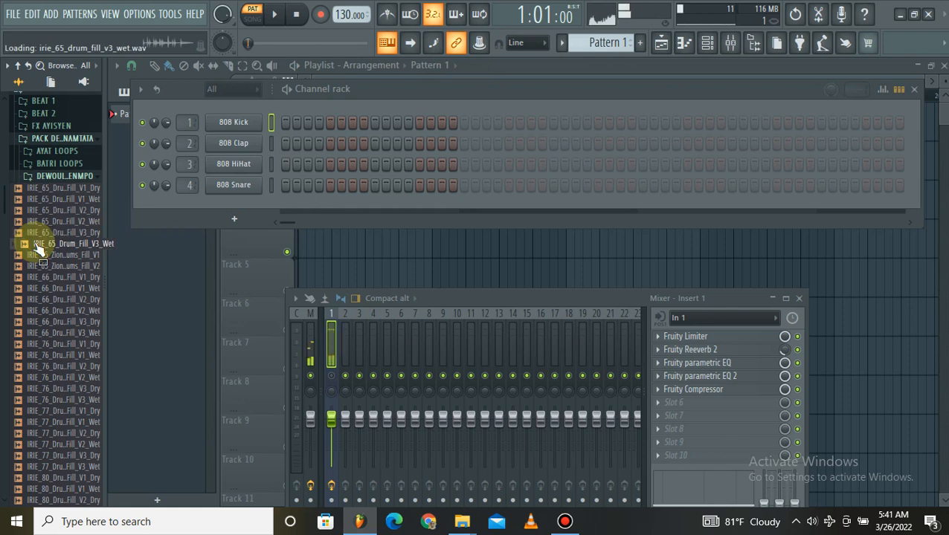
click(42, 255)
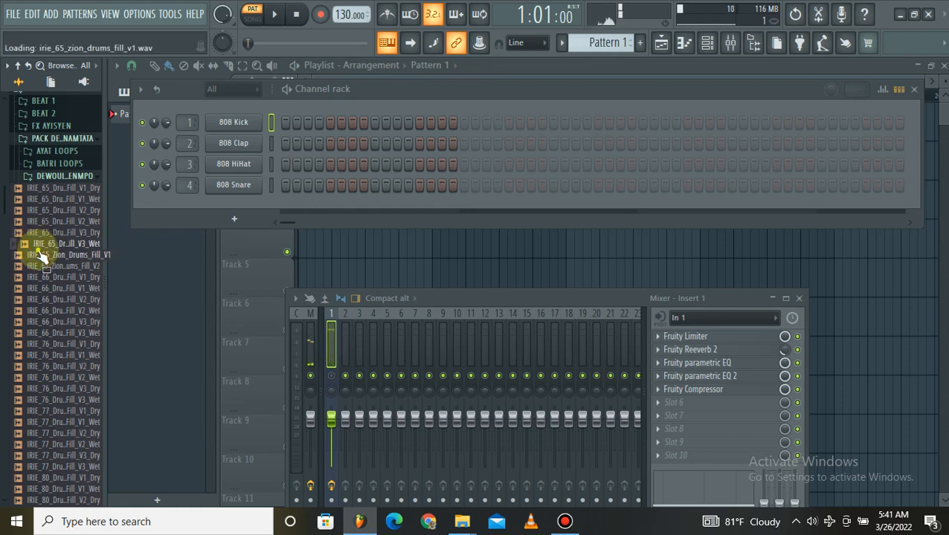
click(45, 247)
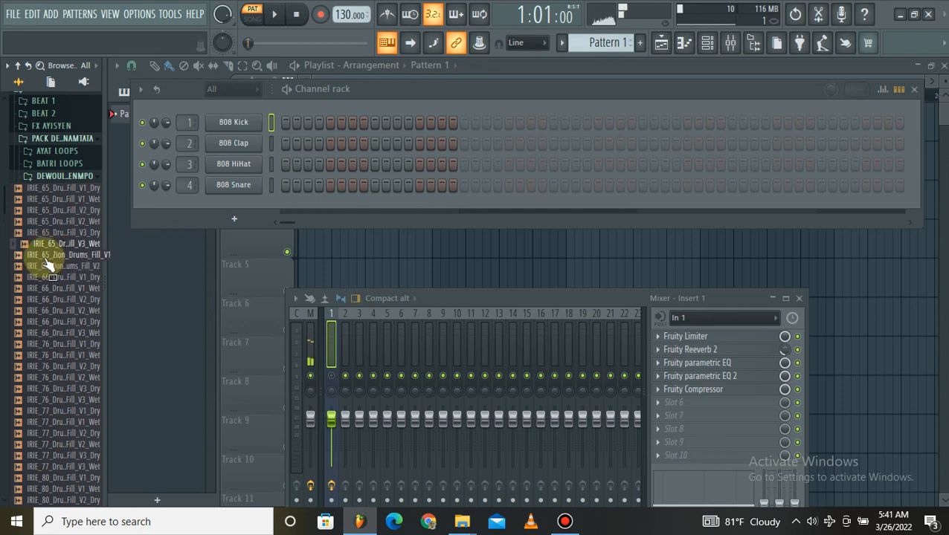
click(45, 257)
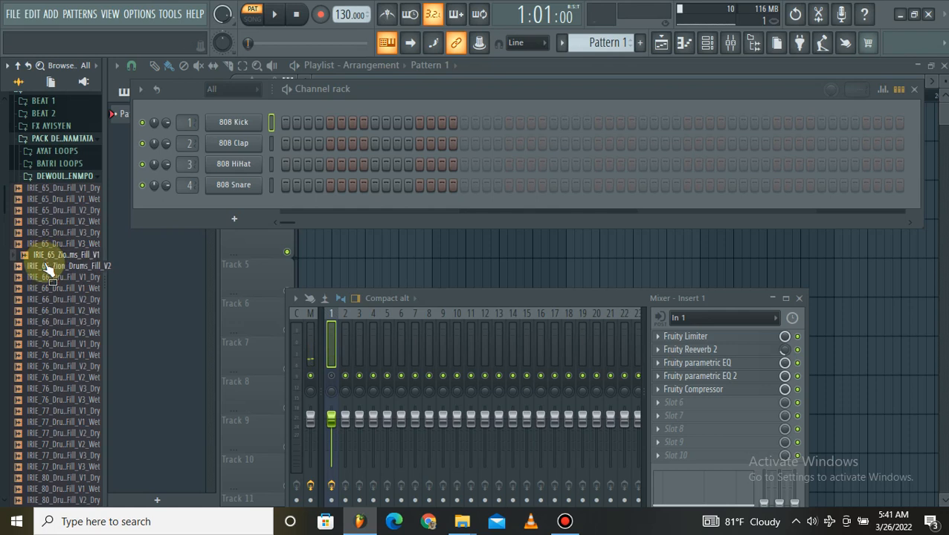
click(46, 267)
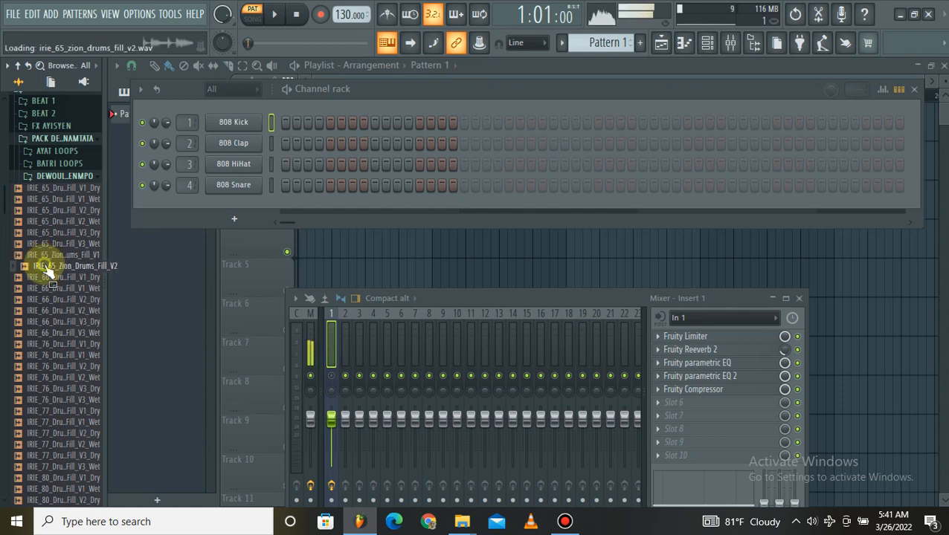
Preview the IRIE_66 drum fills one by one, from IRIE_66_Drum_Fill_V1_Dry to IRIE_66_Drum_Fill_V3_Wet.
click(43, 279)
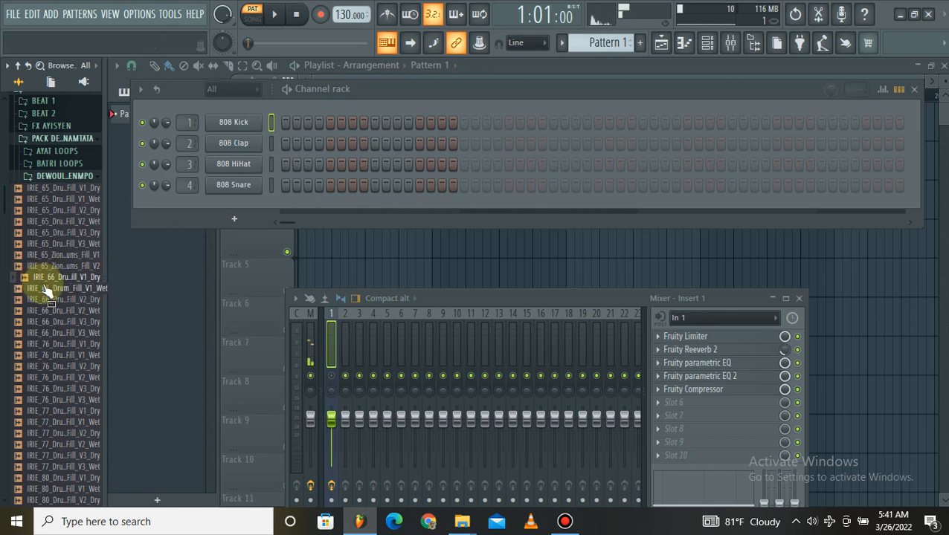
click(45, 290)
click(44, 300)
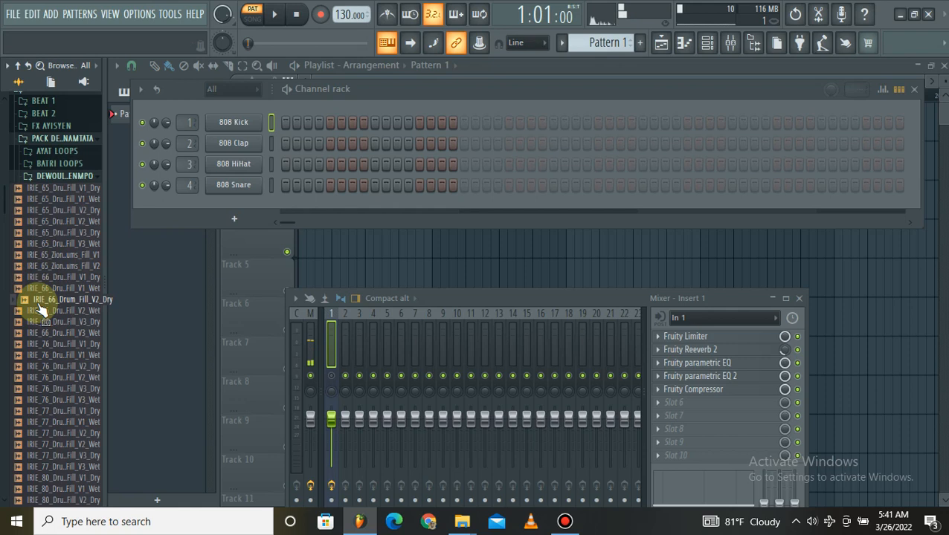
click(45, 311)
click(43, 322)
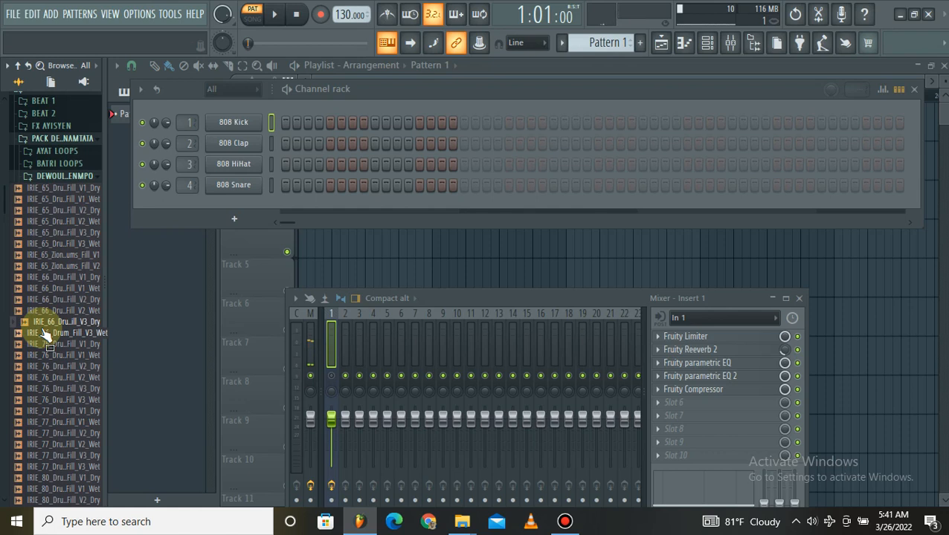
click(44, 335)
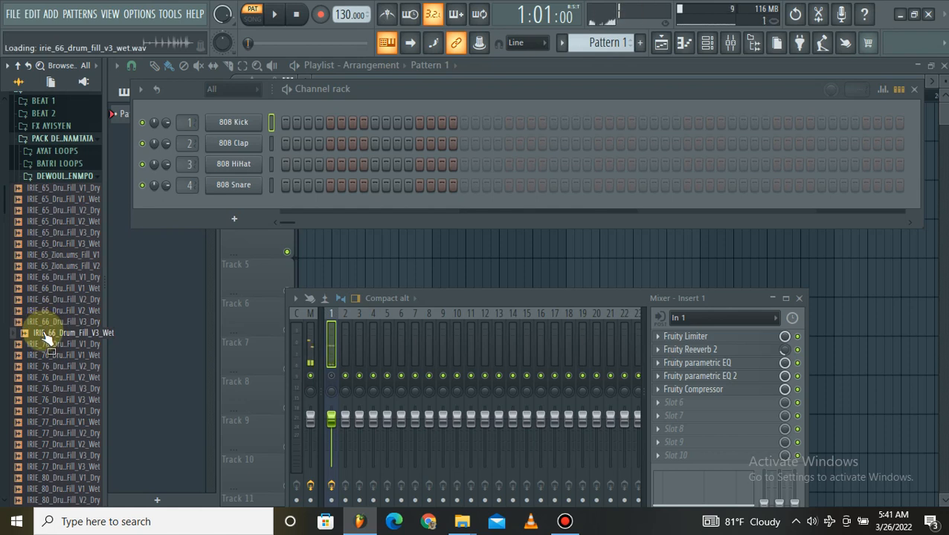
Preview the dry and wet versions of IRIE_76_Drum_Fill_V1 and look through the drum fill list.
click(49, 344)
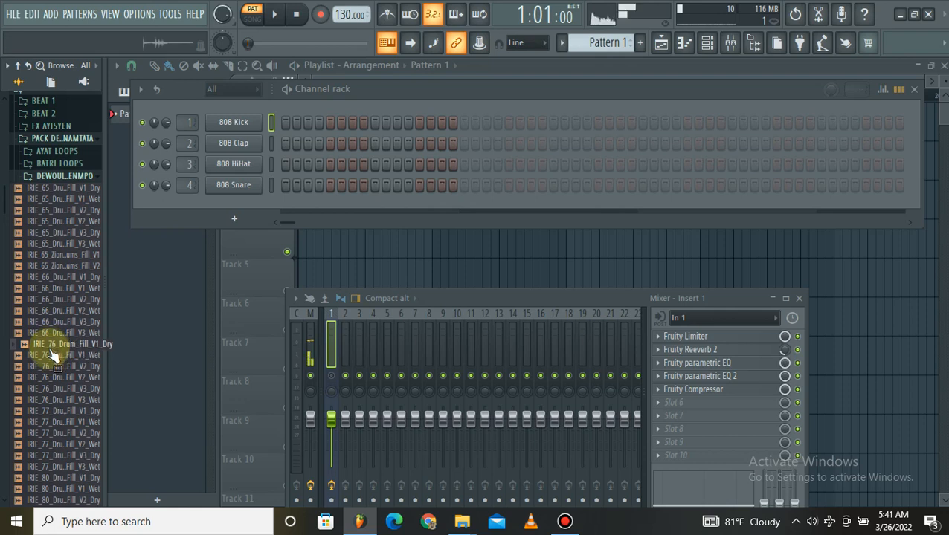
click(54, 355)
scroll(47, 350, down, 2)
scroll(49, 327, up, 2)
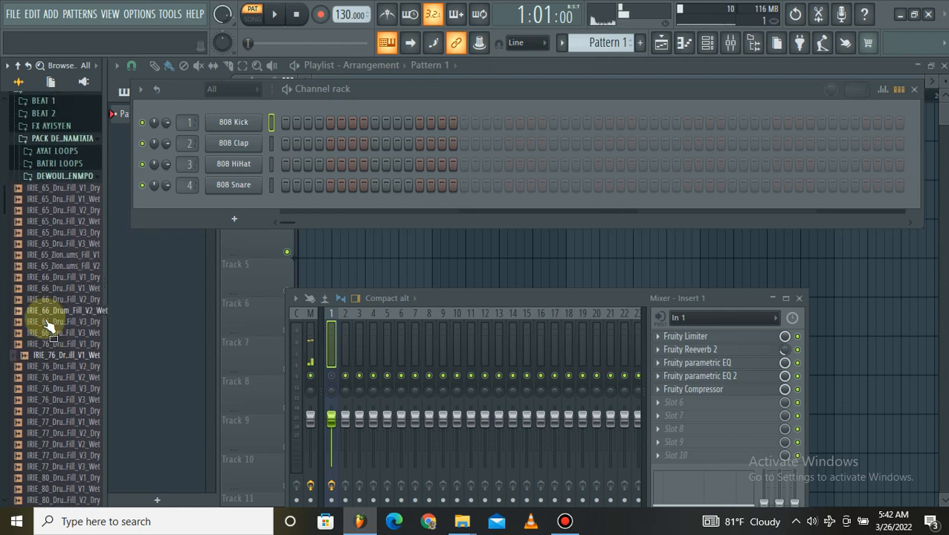
Preview the remaining IRIE_76 drum fills in order, from IRIE_76_Drum_Fill_V2_Dry to IRIE_76_Drum_Fill_V3_Wet.
click(48, 367)
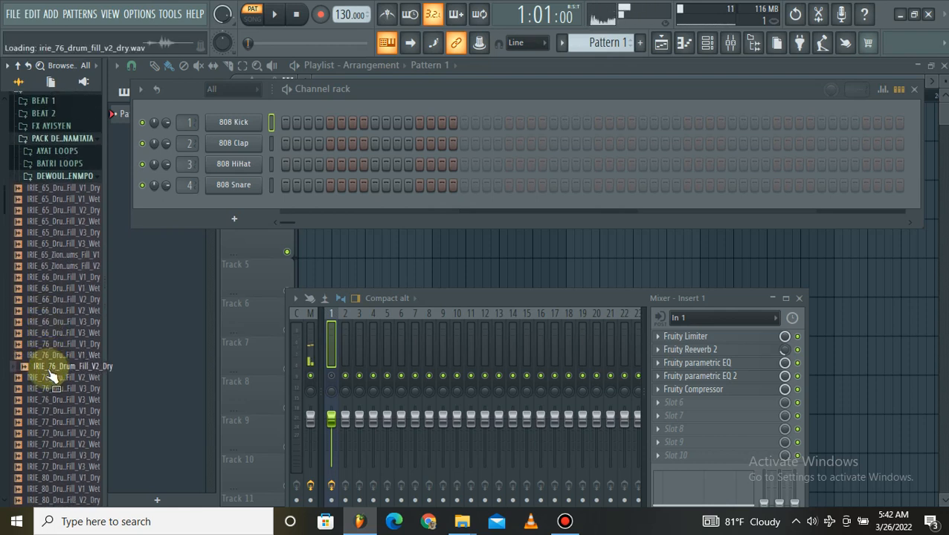
click(51, 377)
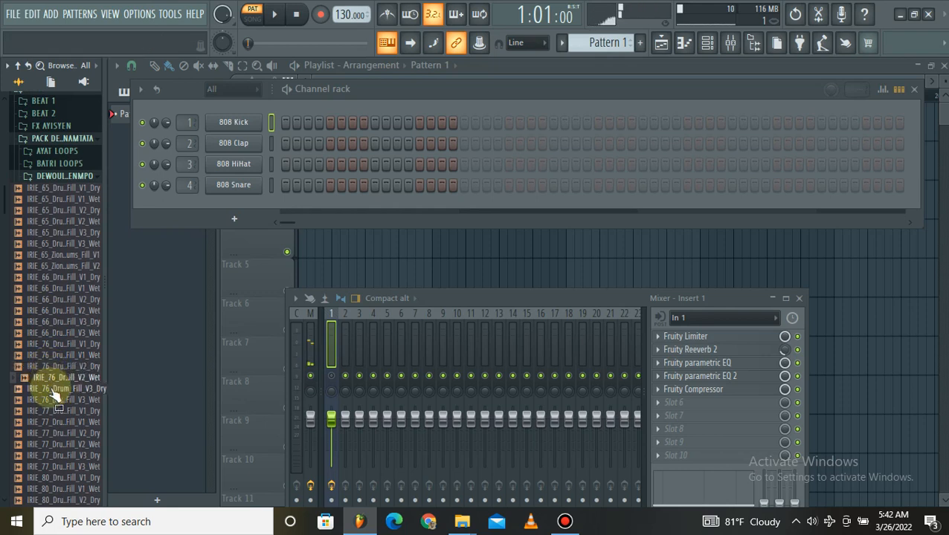
click(51, 389)
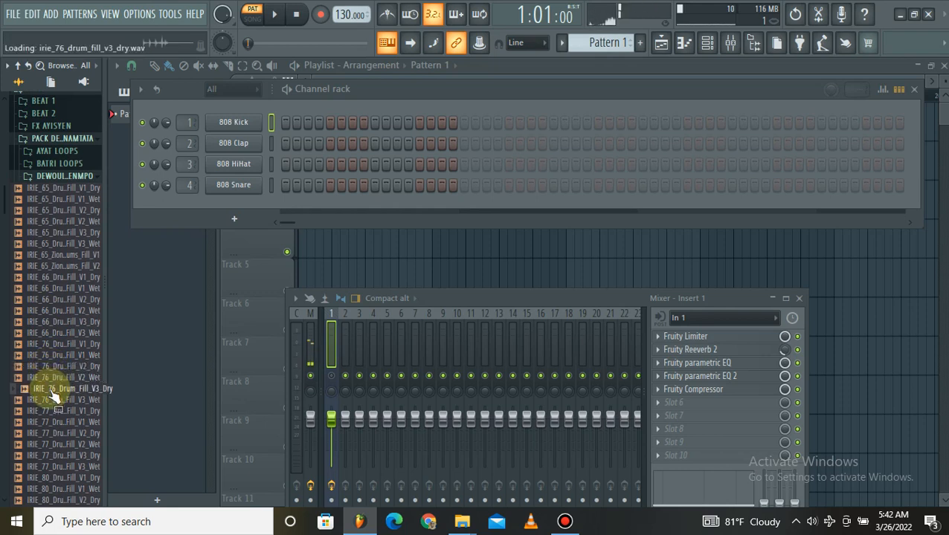
click(52, 401)
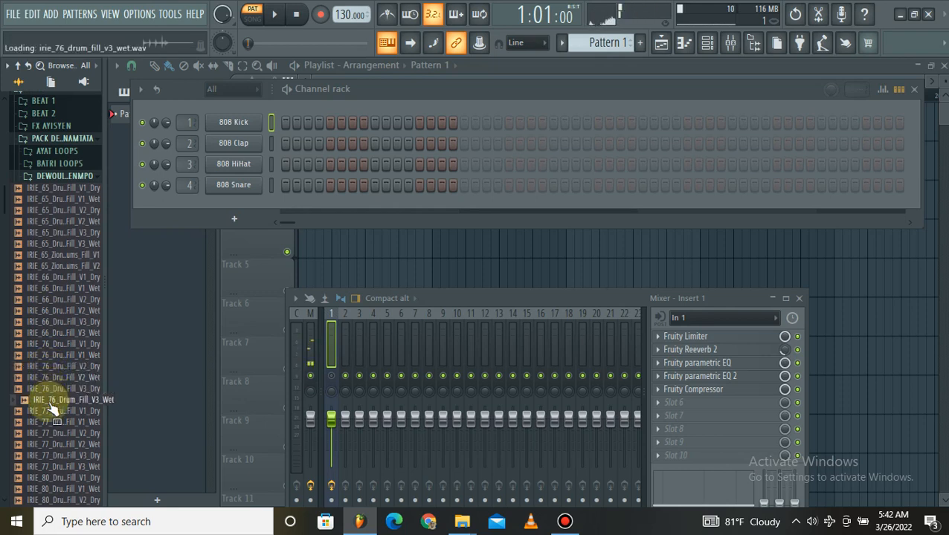
Preview the IRIE_77 drum fills one by one, from IRIE_77_Drum_Fill_V1_Dry to IRIE_77_Drum_Fill_V3_Wet.
click(46, 413)
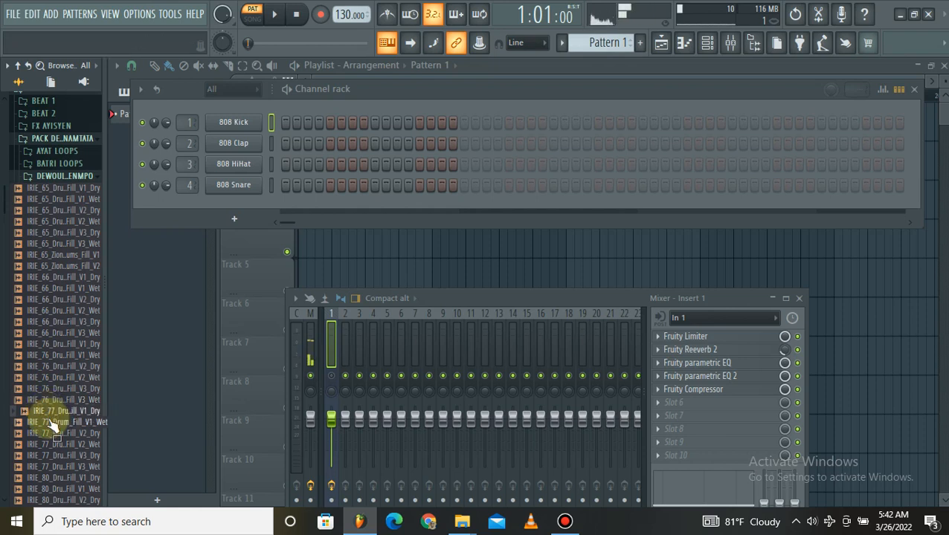
click(54, 422)
click(50, 434)
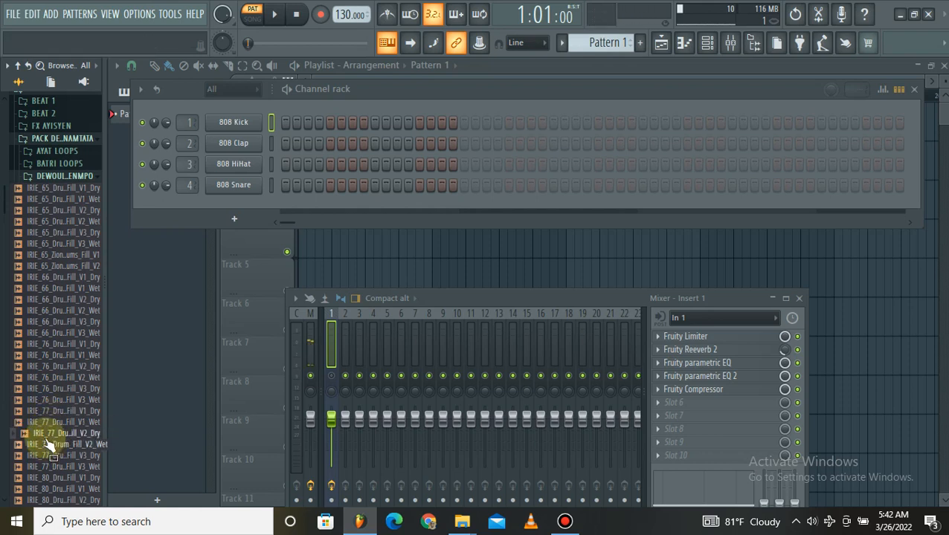
click(46, 443)
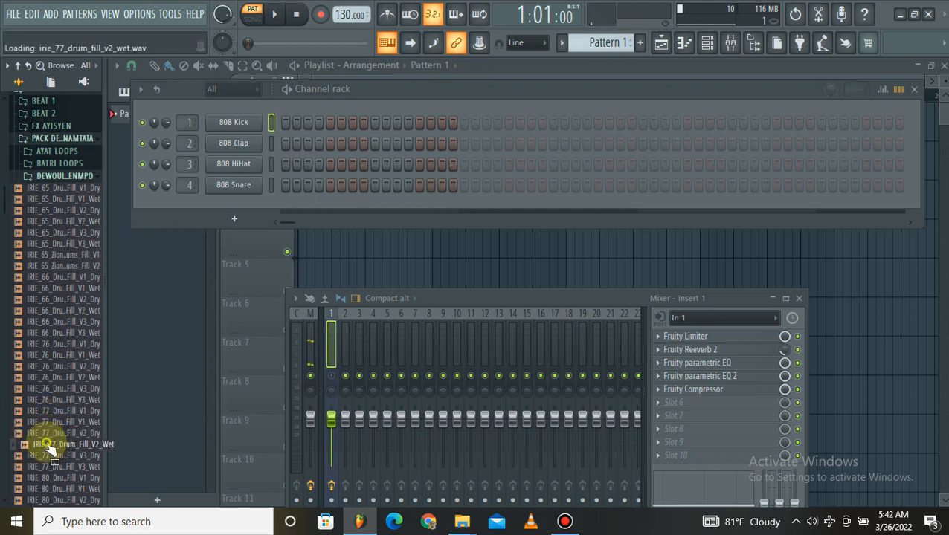
click(48, 456)
scroll(45, 453, down, 3)
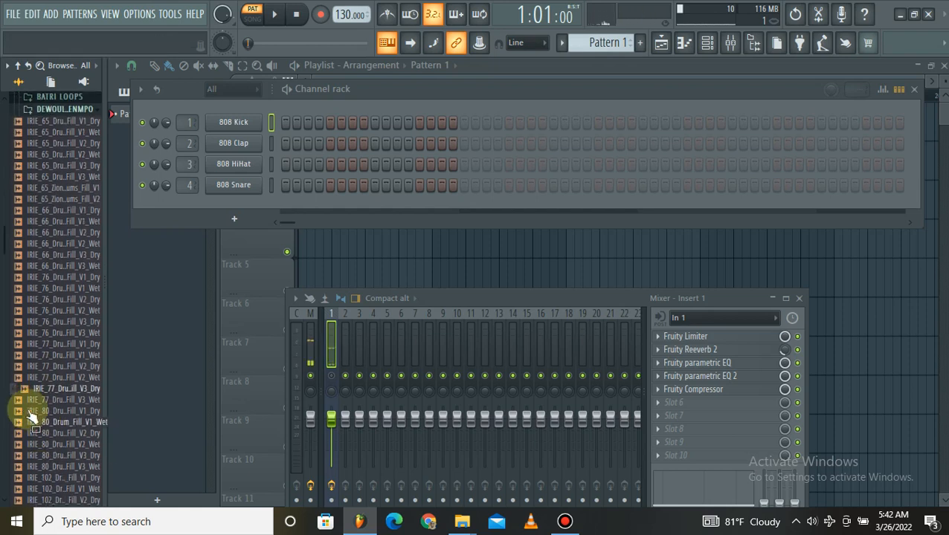
click(38, 401)
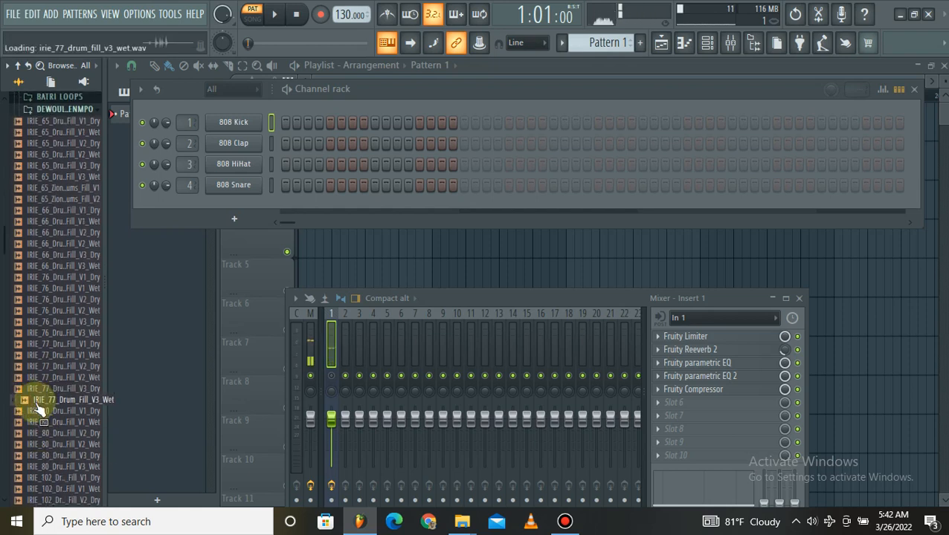
Preview the IRIE_80 drum fills one by one, from IRIE_80_Drum_Fill_V1_Dry to IRIE_80_Drum_Fill_V3_Wet.
click(40, 413)
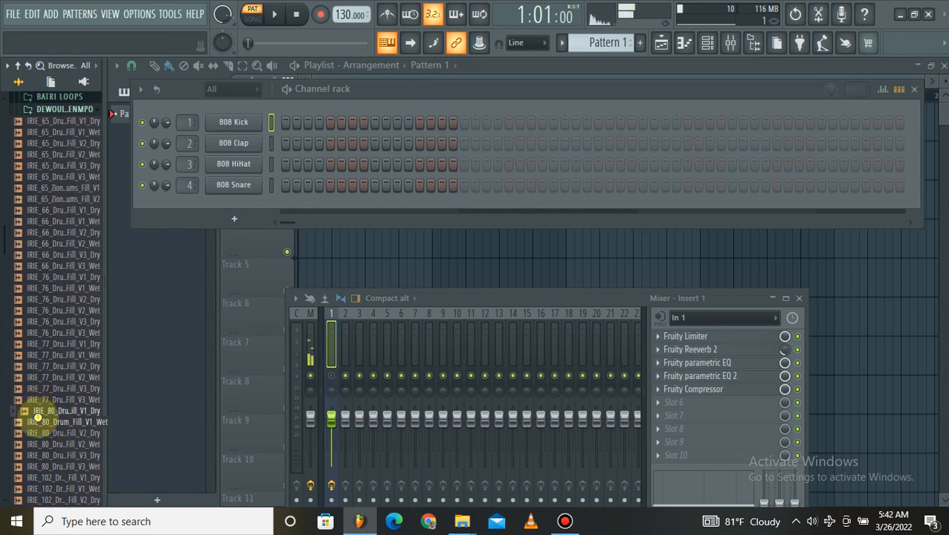
click(41, 422)
click(42, 433)
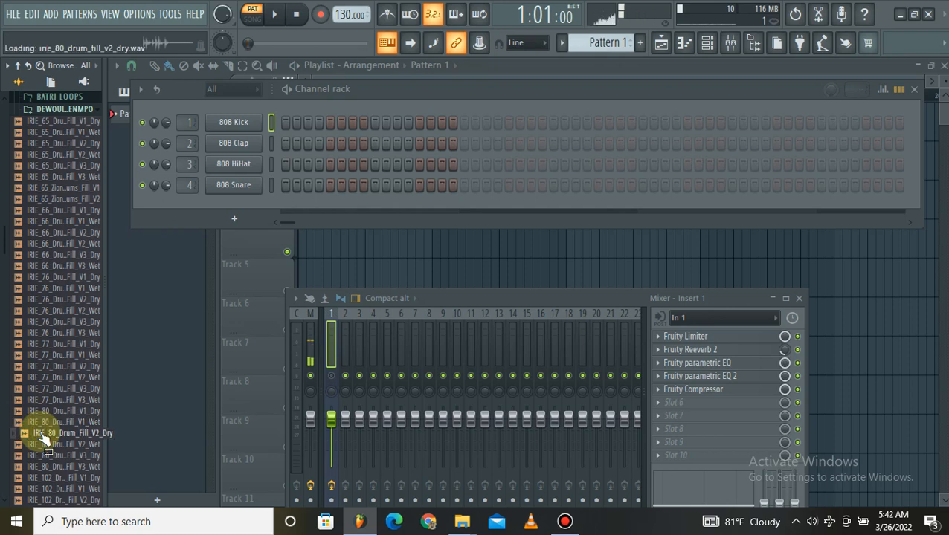
click(42, 445)
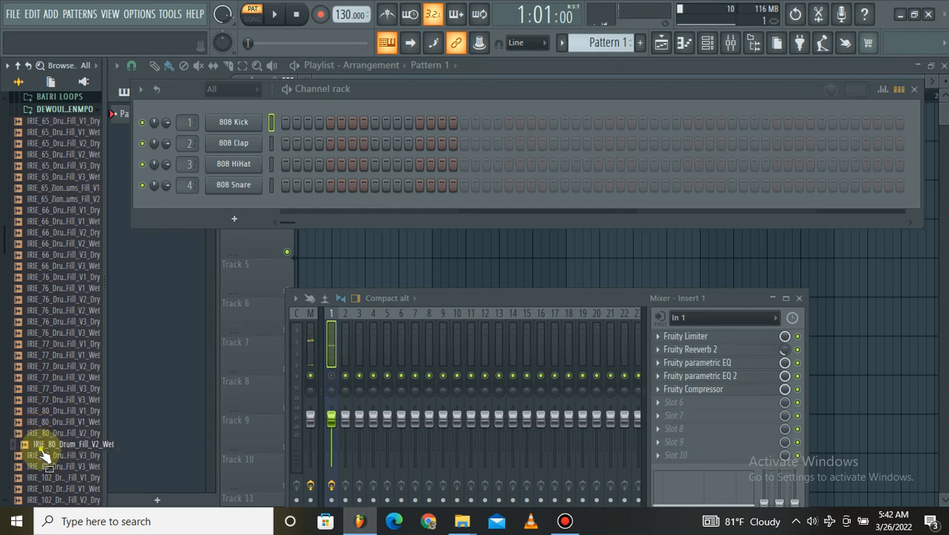
click(42, 455)
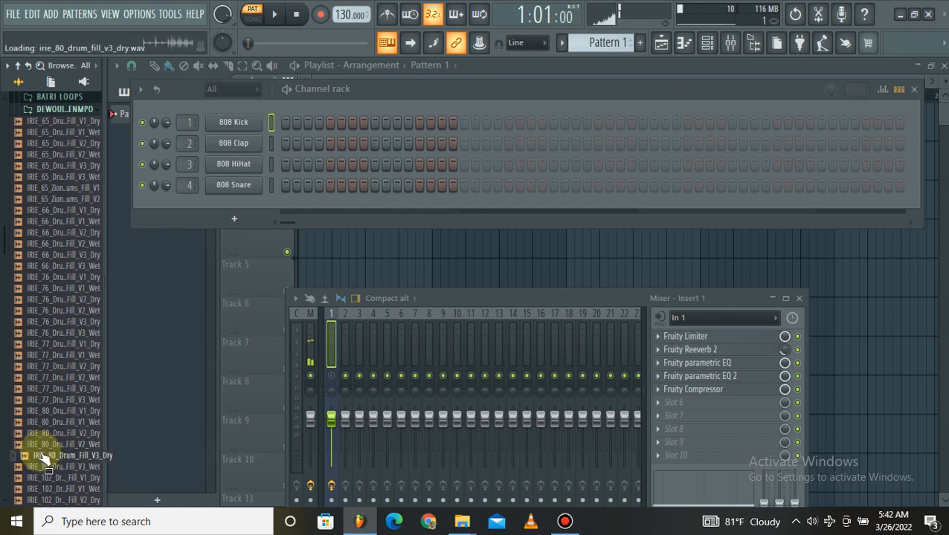
scroll(42, 457, down, 4)
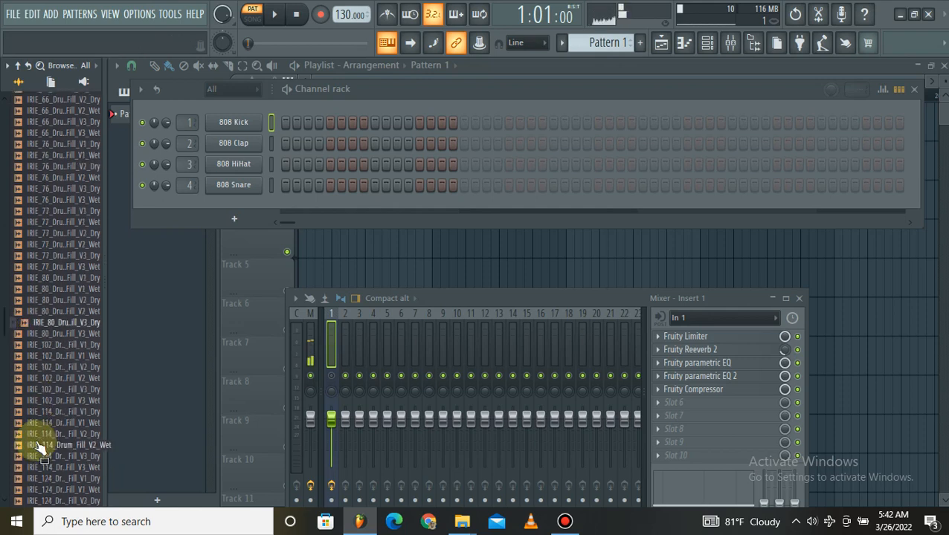
click(38, 334)
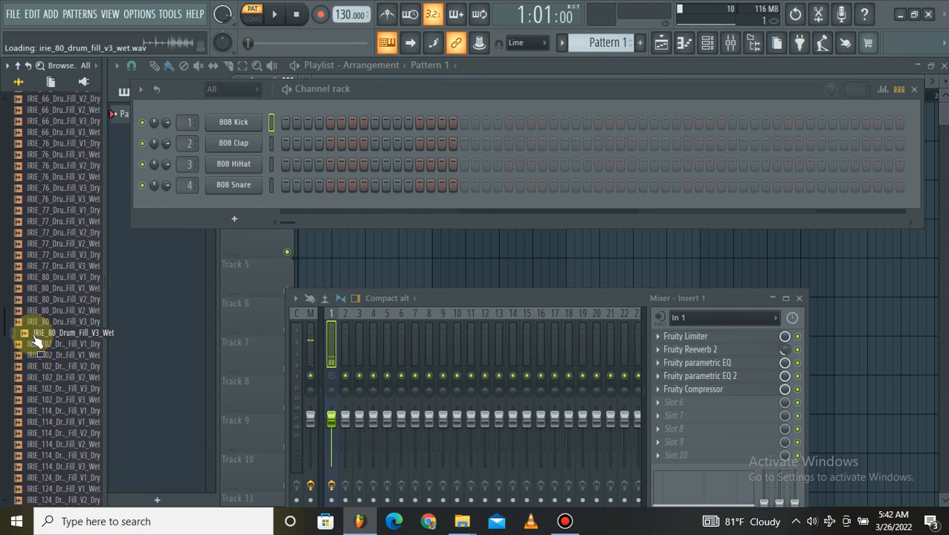
Preview the IRIE_102 drum fills in order, from the dry V1 fill to IRIE_102_Drum_Fill_V3_Wet.
key(Down)
key(Down)
key(Down)
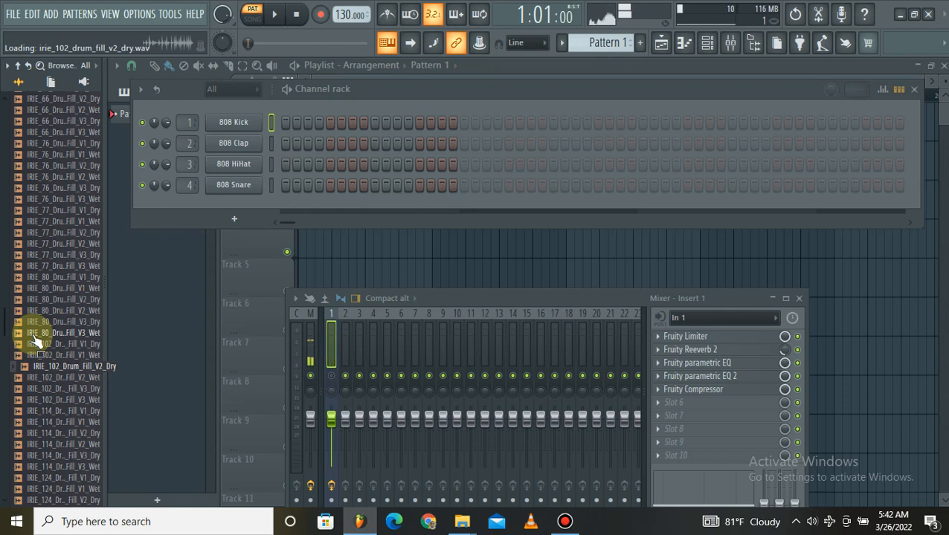
key(Down)
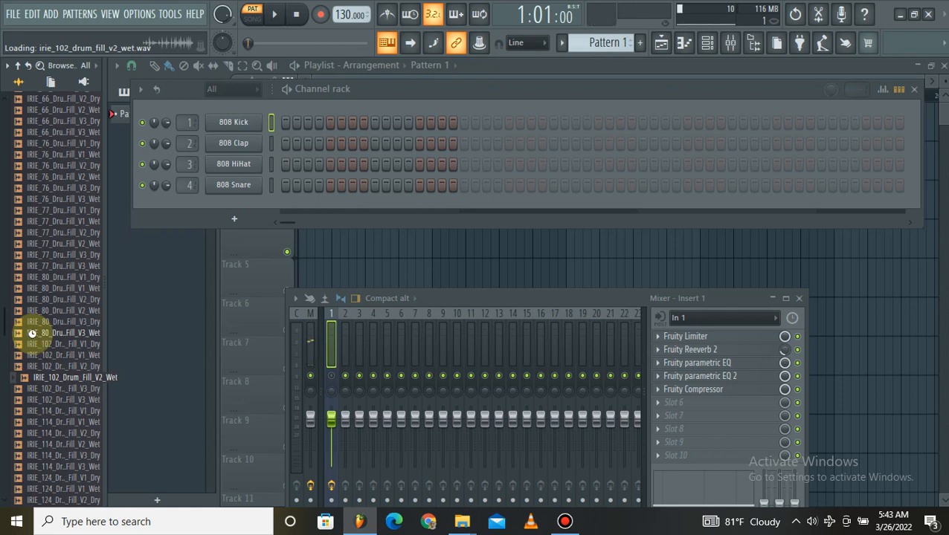
key(Down)
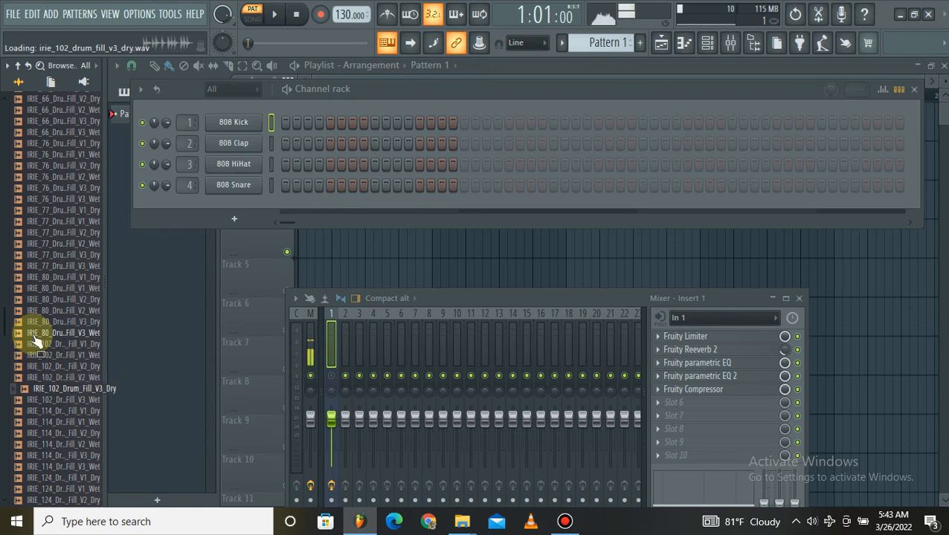
key(Down)
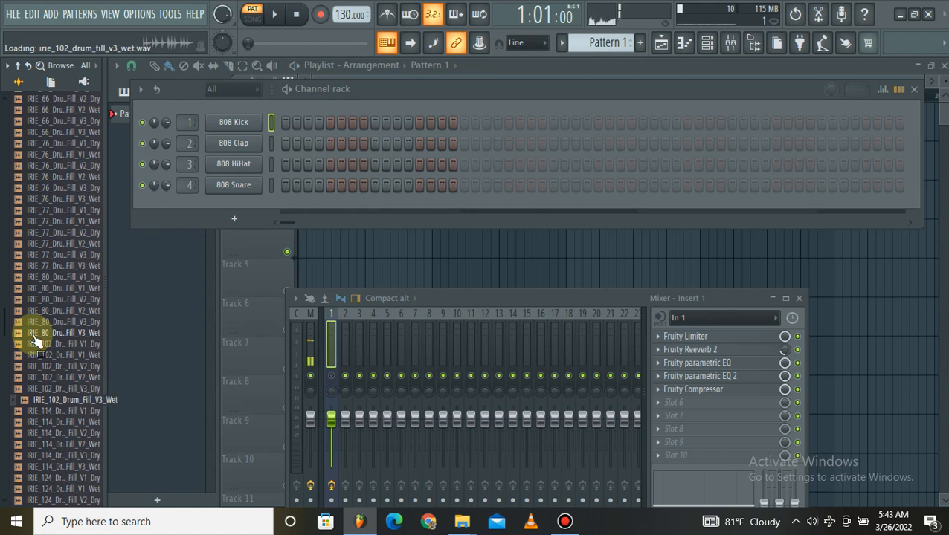
Preview the IRIE_114 drum fills in order, from IRIE_114_Drum_Fill_V1_Dry to the wet V3 fill.
key(Down)
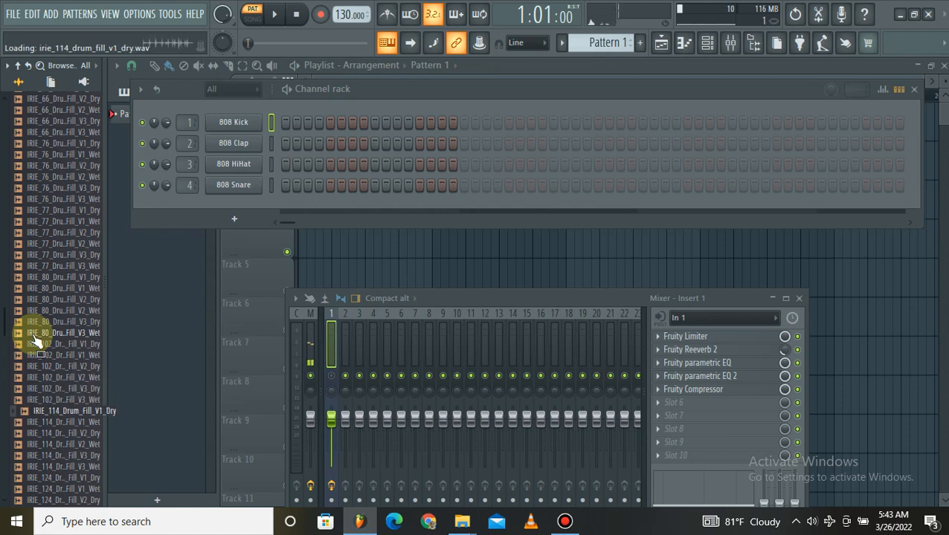
key(Down)
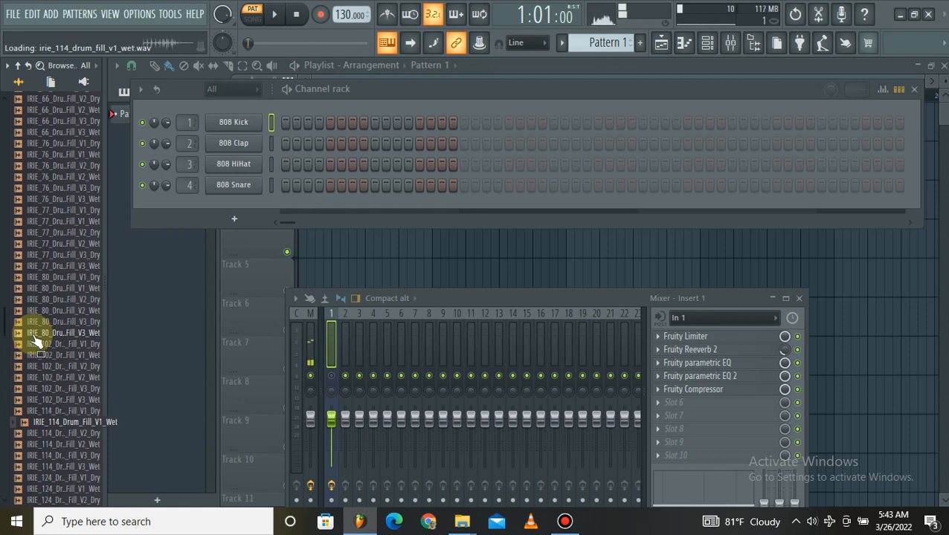
key(Down)
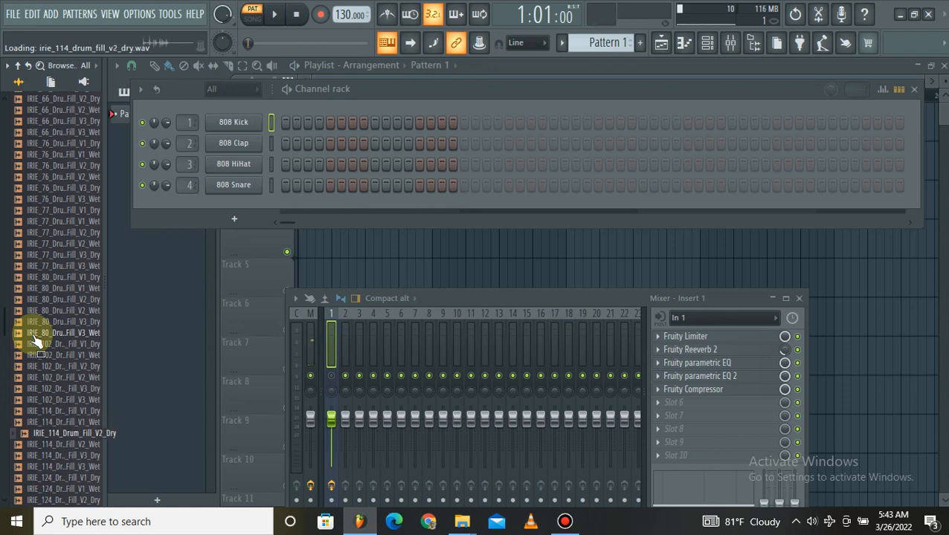
key(Down)
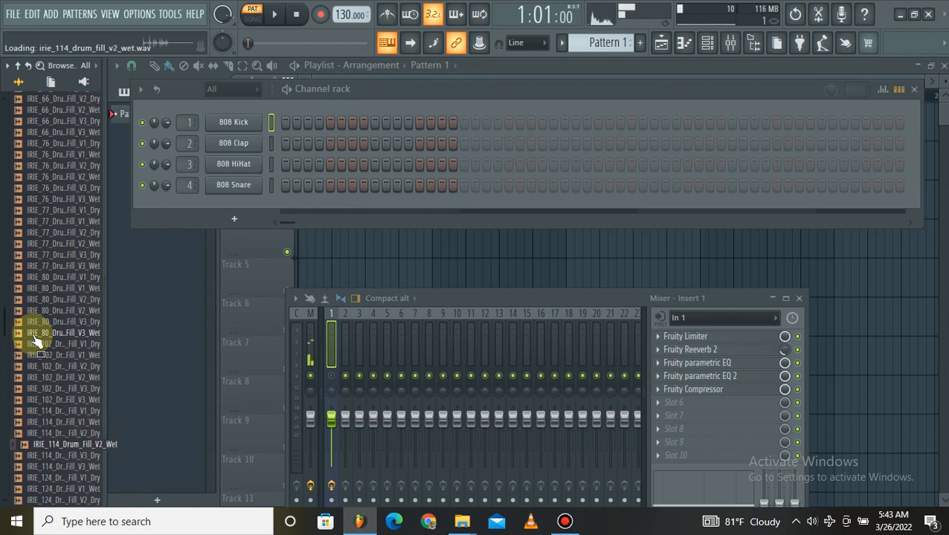
key(Down)
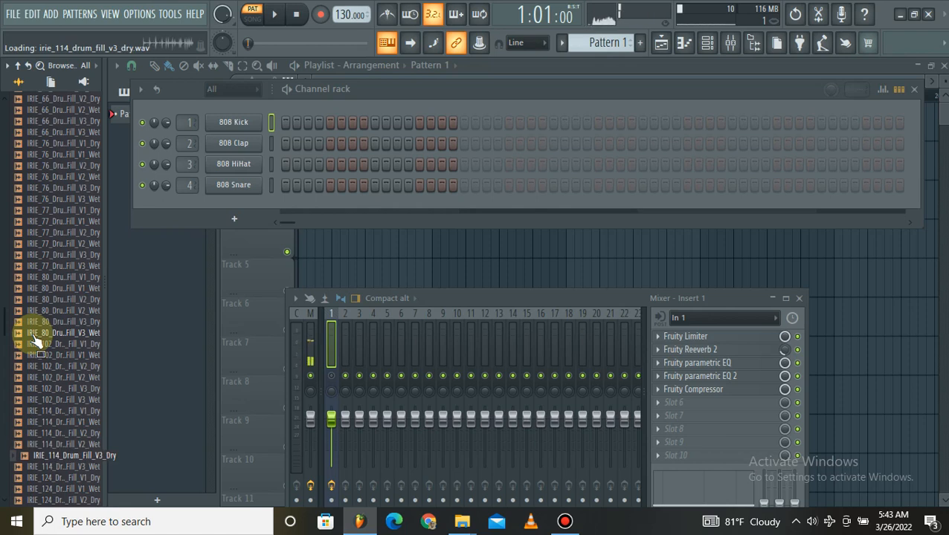
key(Down)
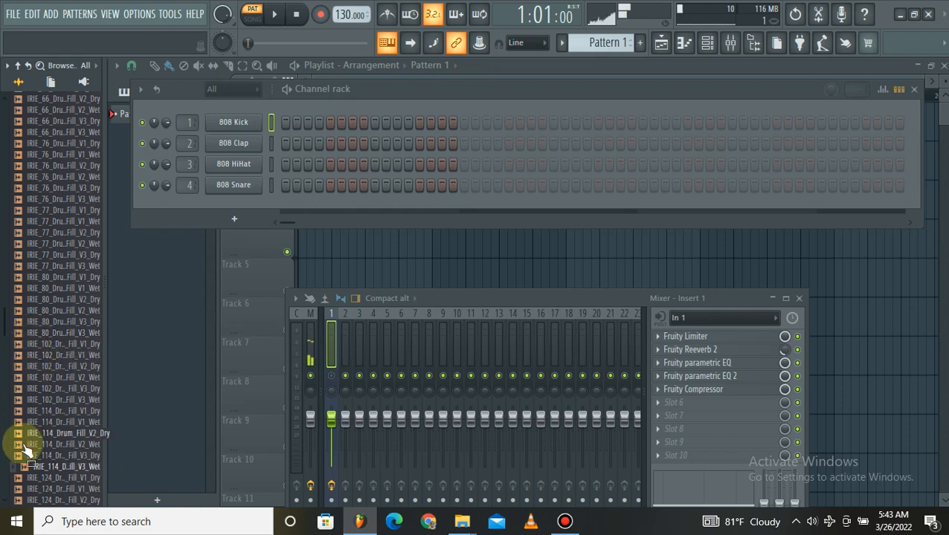
Preview the IRIE_124 drum fills one by one, from IRIE_124_Drum_Fill_V1_Dry to IRIE_124_Drum_Fill_V3_Wet.
key(Down)
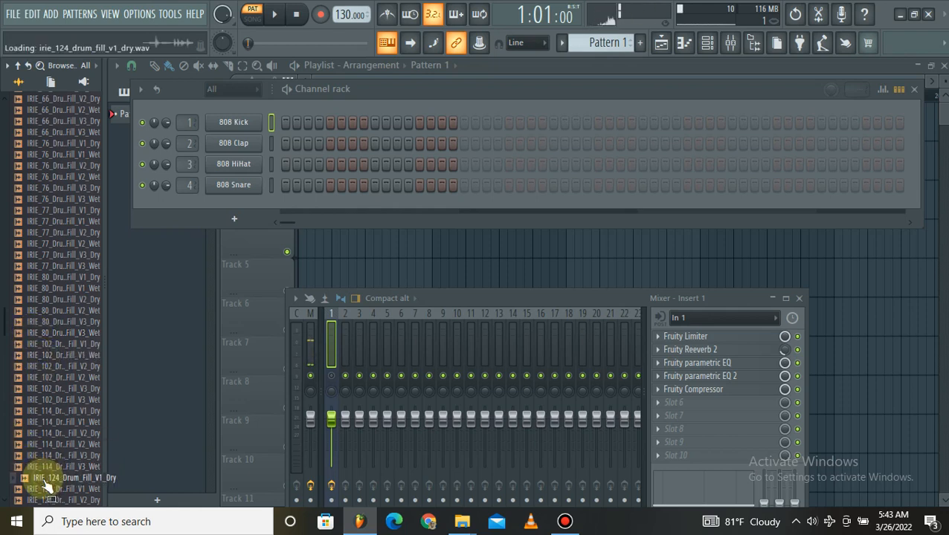
click(46, 489)
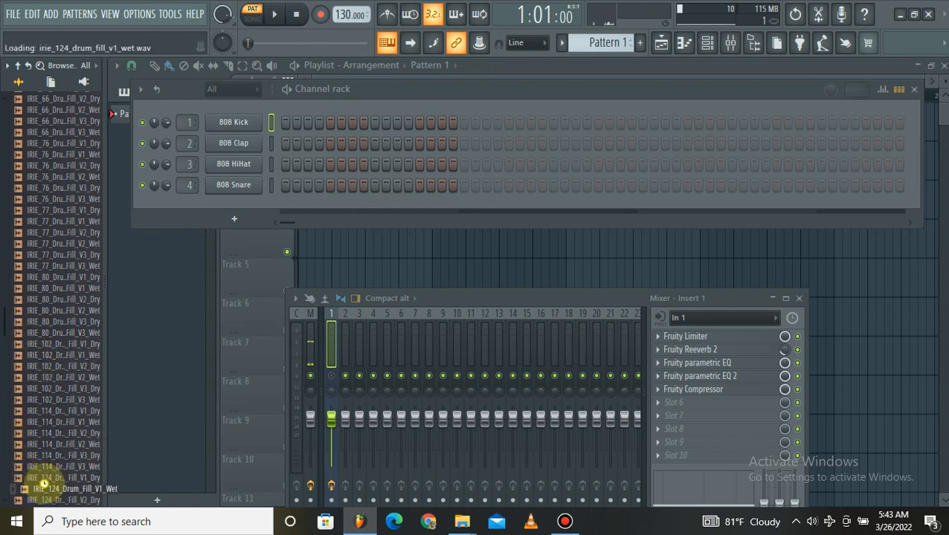
scroll(43, 483, down, 6)
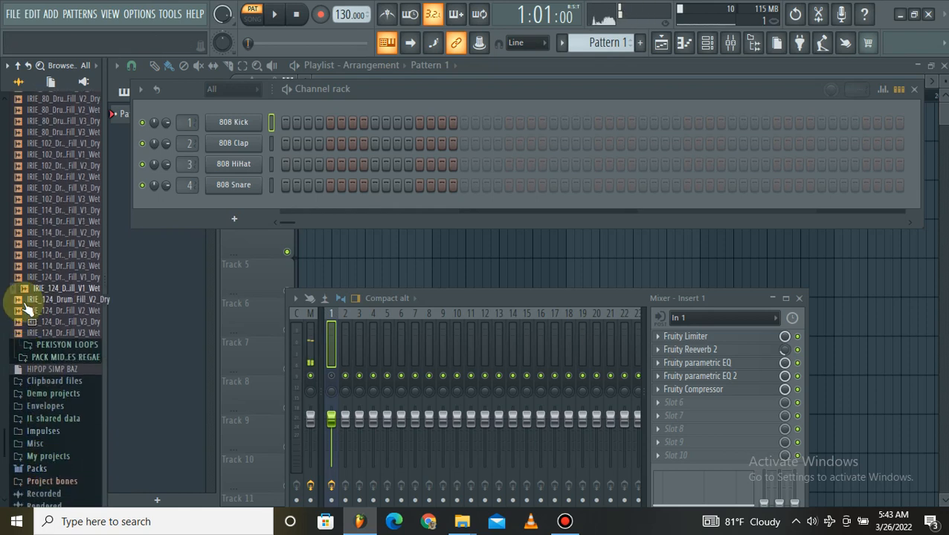
click(26, 300)
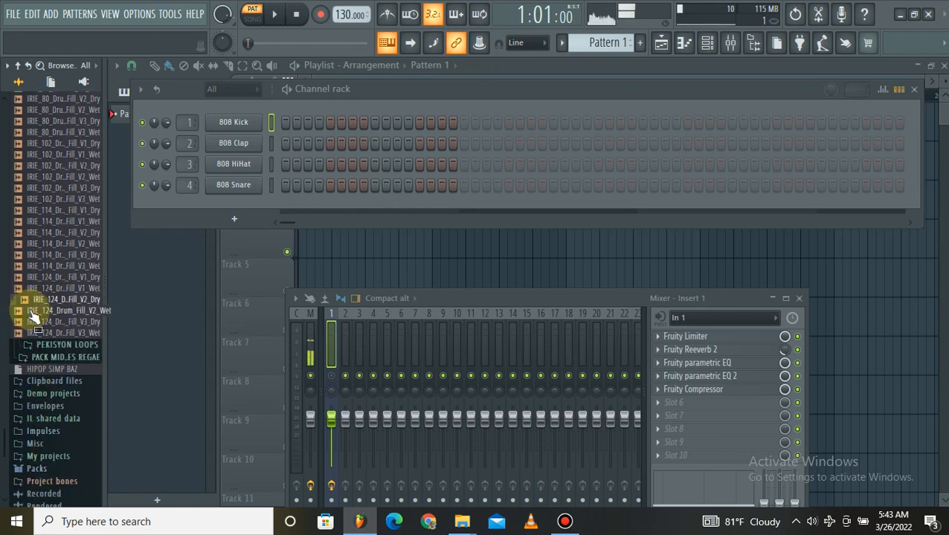
click(35, 312)
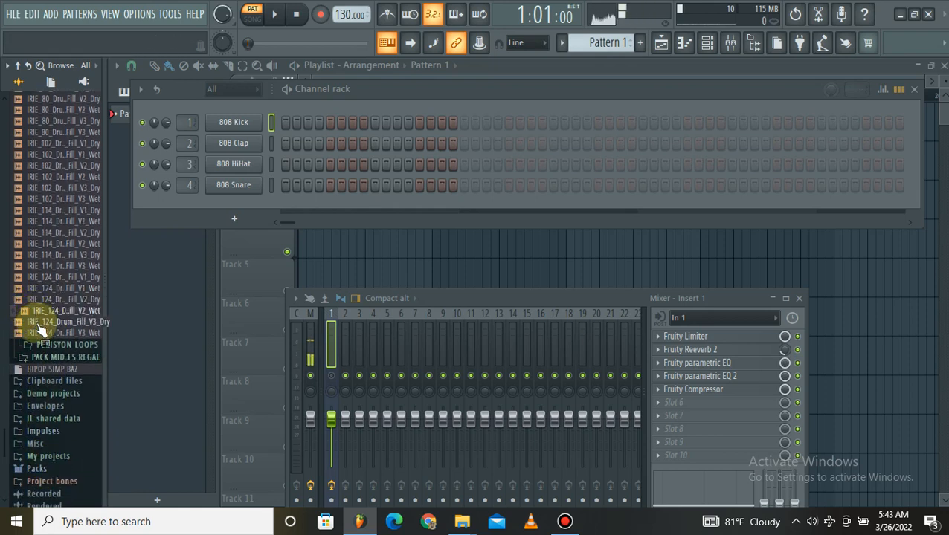
click(39, 324)
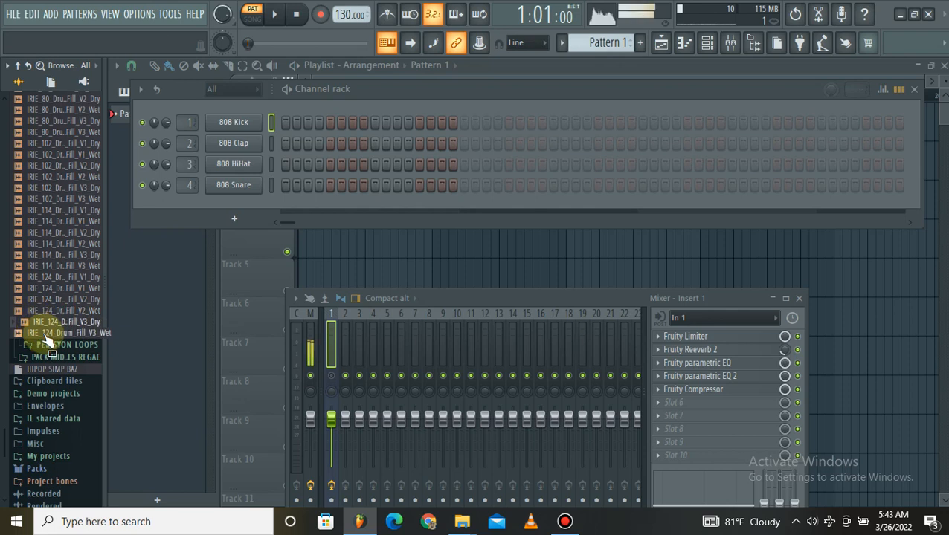
click(46, 334)
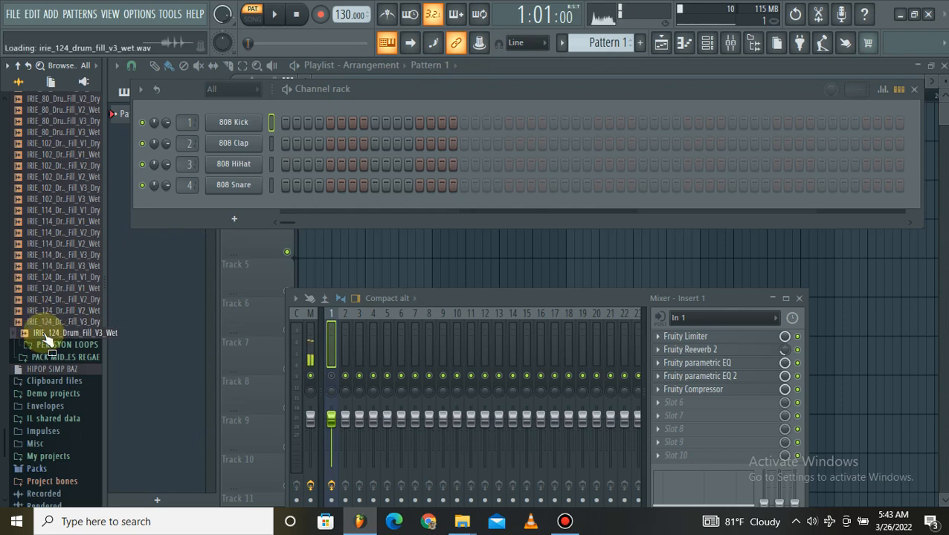
Unmute mixer Insert 1 and collapse the pack's drum fill folder between BATRI LOOPS and PEKISYON LOOPS.
scroll(67, 319, up, 6)
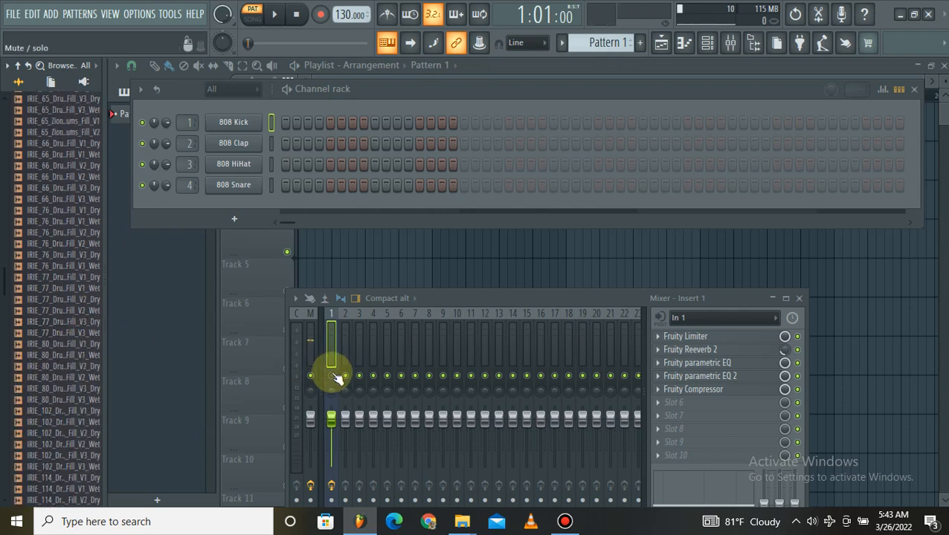
click(93, 347)
scroll(45, 301, up, 10)
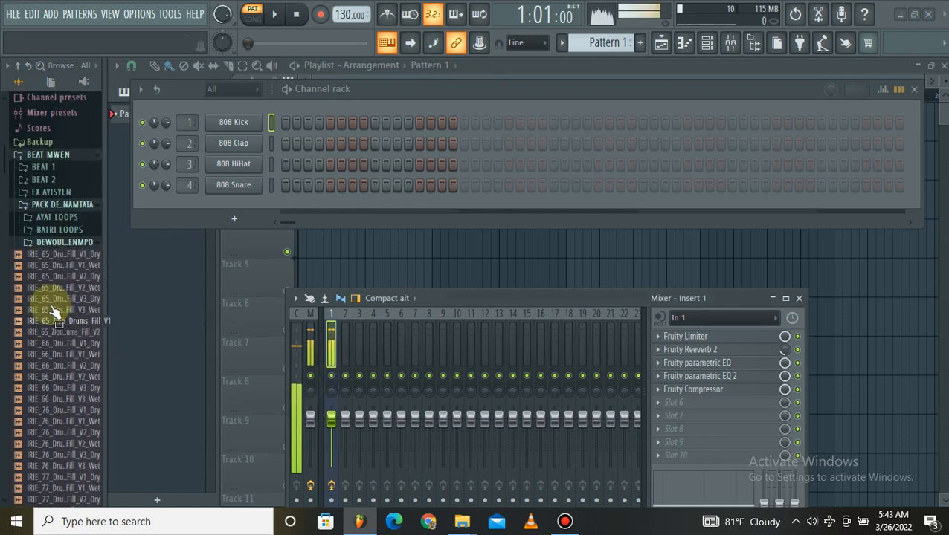
click(60, 276)
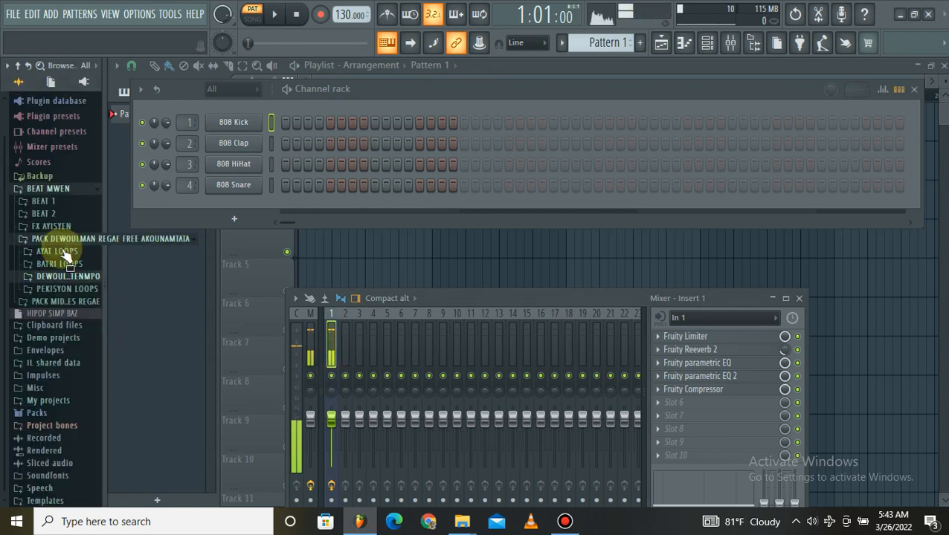
Expand the PEKISYON LOOPS folder and preview the IRIE_66 percussion loops: Cabassa, Clave and Jam_Blocks.
click(66, 290)
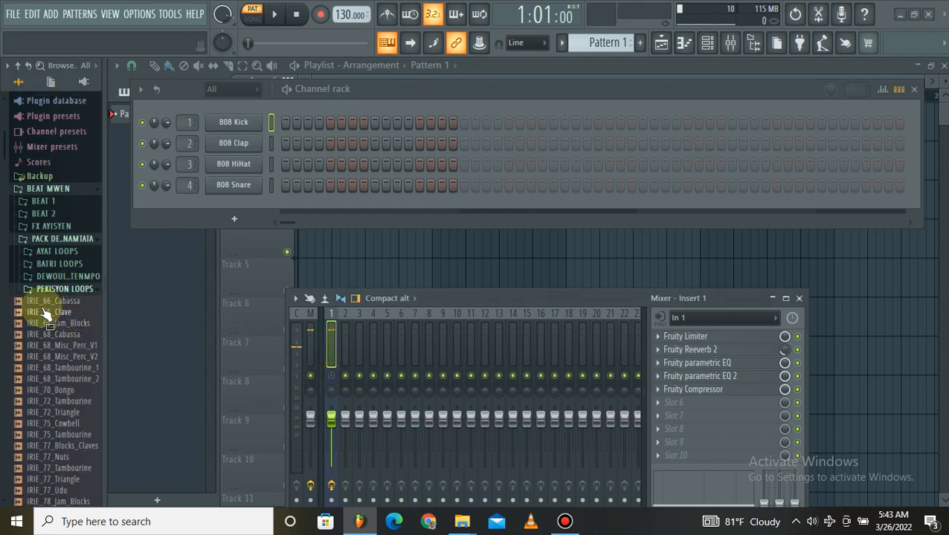
scroll(52, 223, down, 5)
mouse_move(54, 167)
mouse_down()
mouse_move(44, 175)
mouse_move(57, 179)
mouse_up()
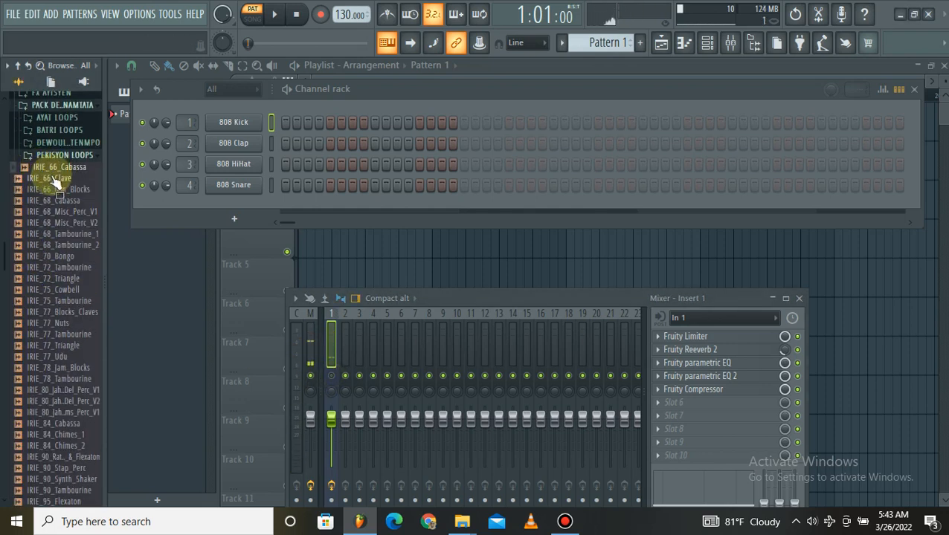
click(52, 178)
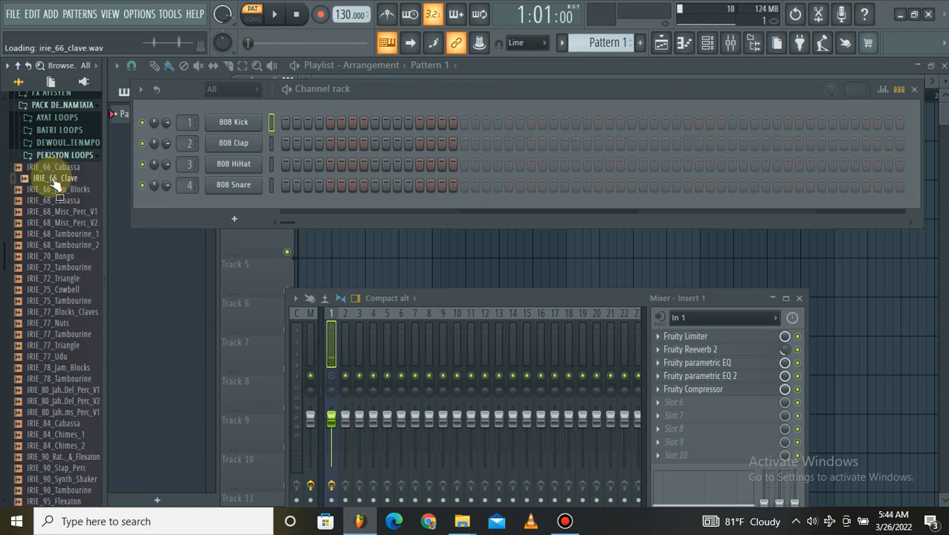
click(50, 190)
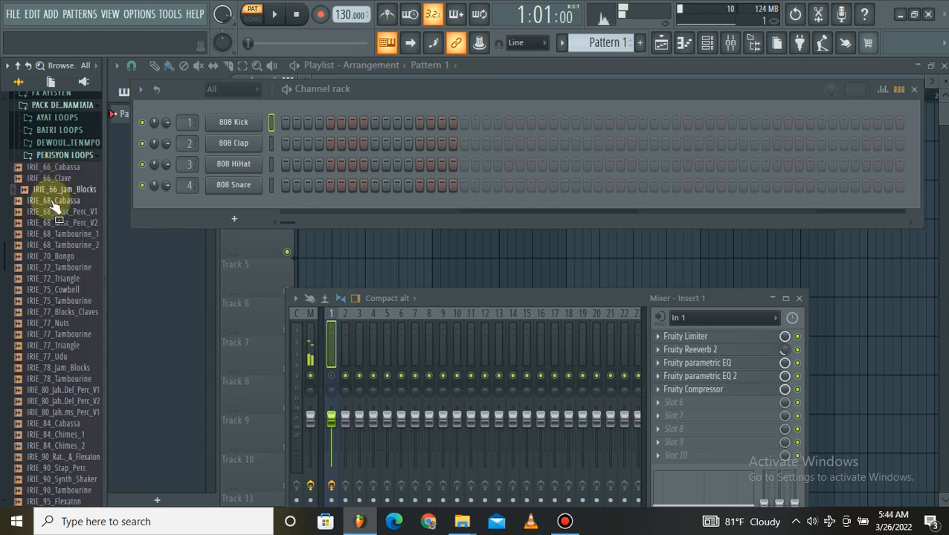
click(55, 191)
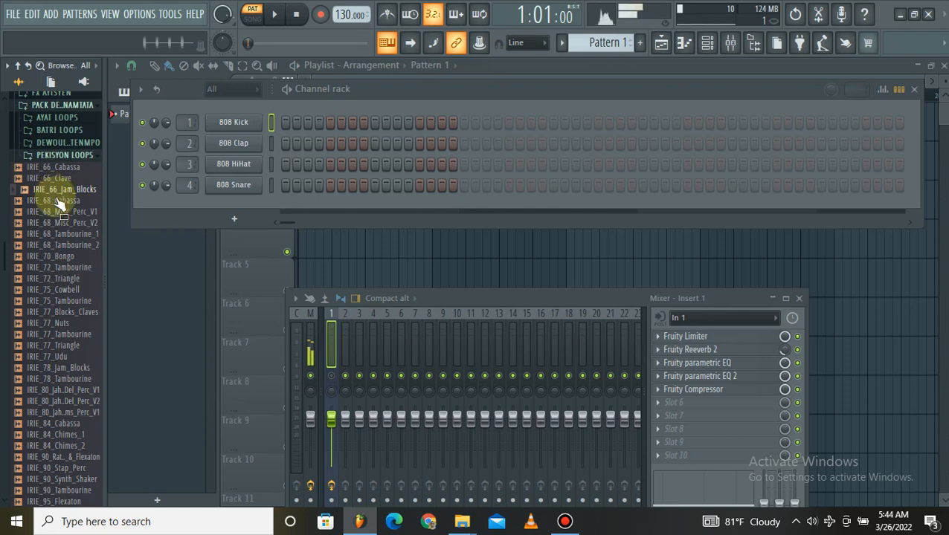
Preview the IRIE_68 percussion loops in order, from IRIE_68_Cabassa through both Misc_Perc versions to IRIE_68_Tambourine_2.
click(57, 205)
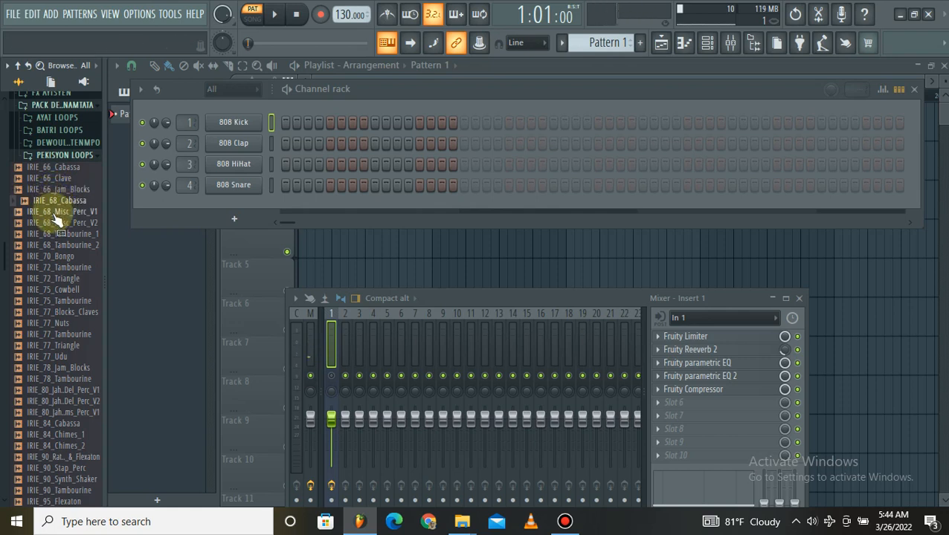
click(58, 212)
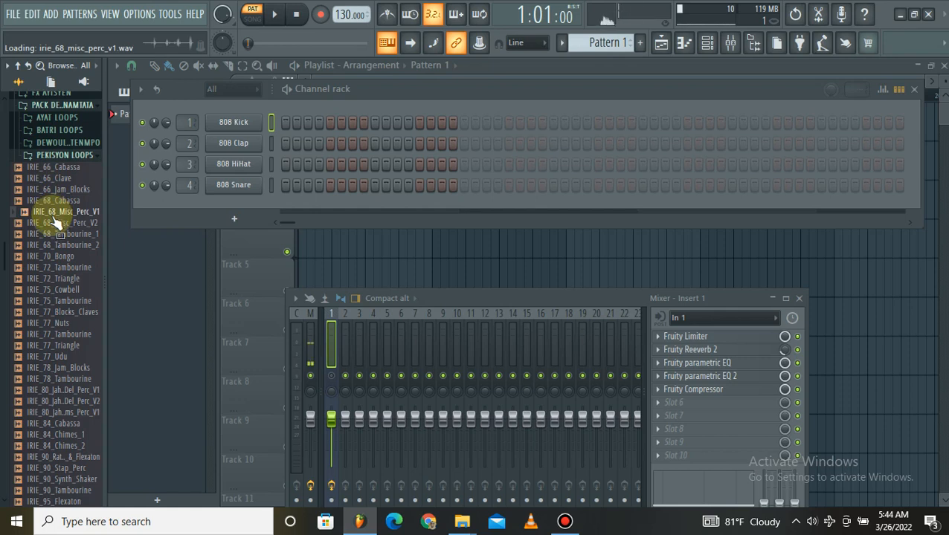
click(56, 223)
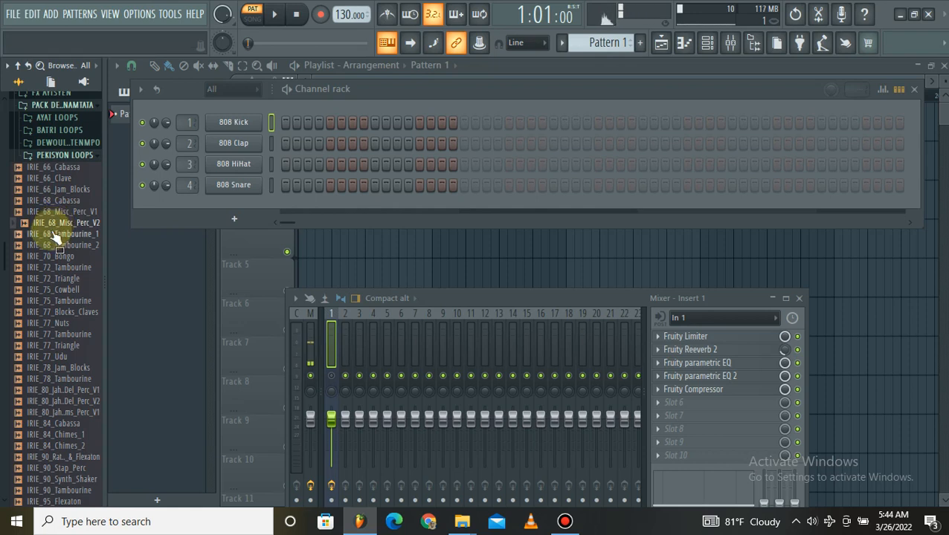
click(56, 234)
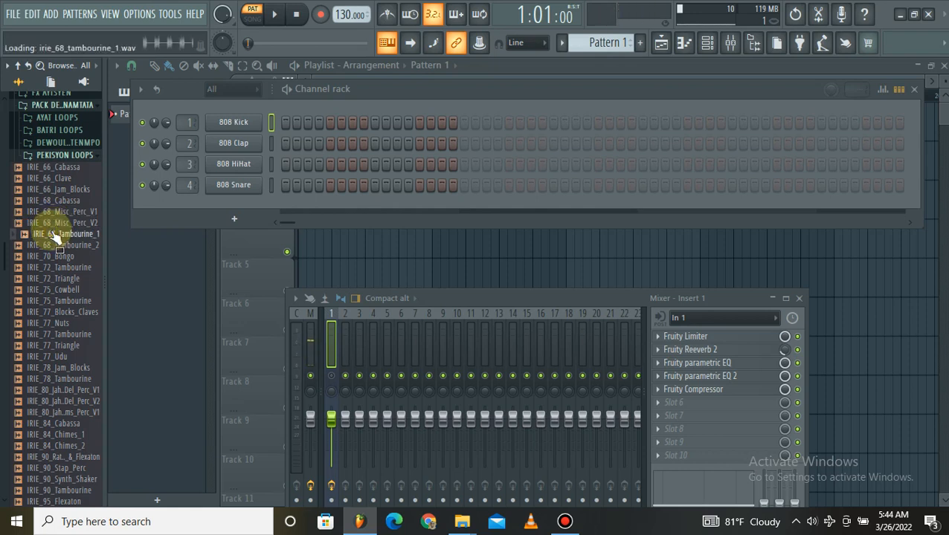
click(56, 245)
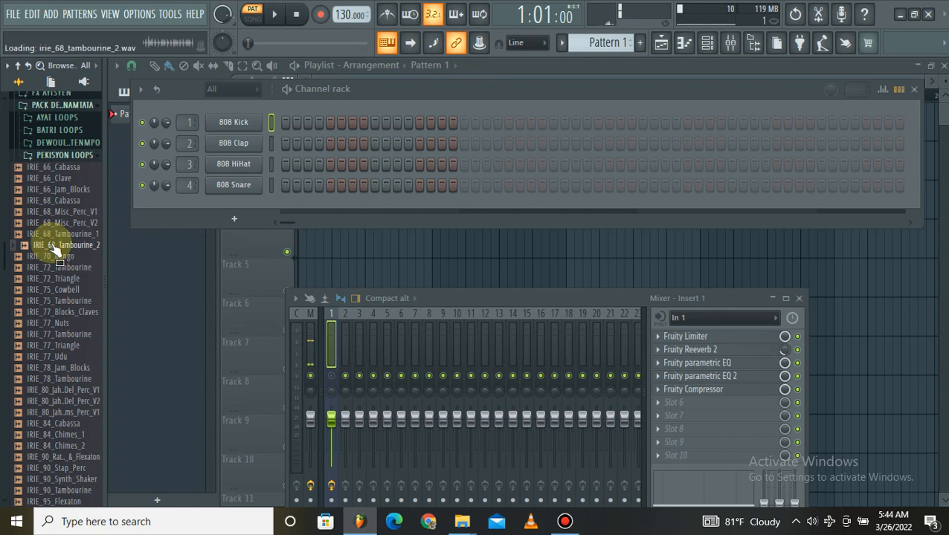
Preview the IRIE_70, IRIE_72 and IRIE_75 percussion loops in order, from IRIE_70_Bongo to IRIE_75_Tambourine.
click(56, 257)
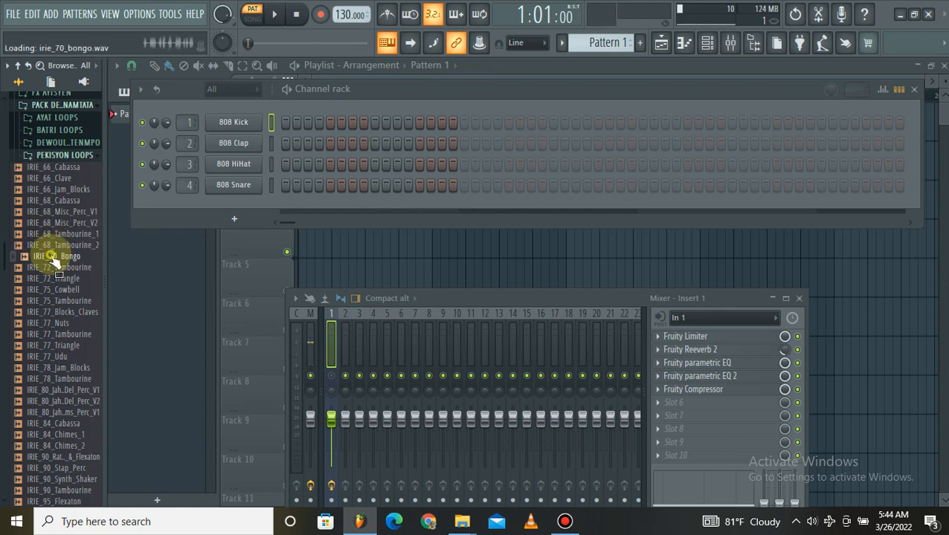
click(56, 267)
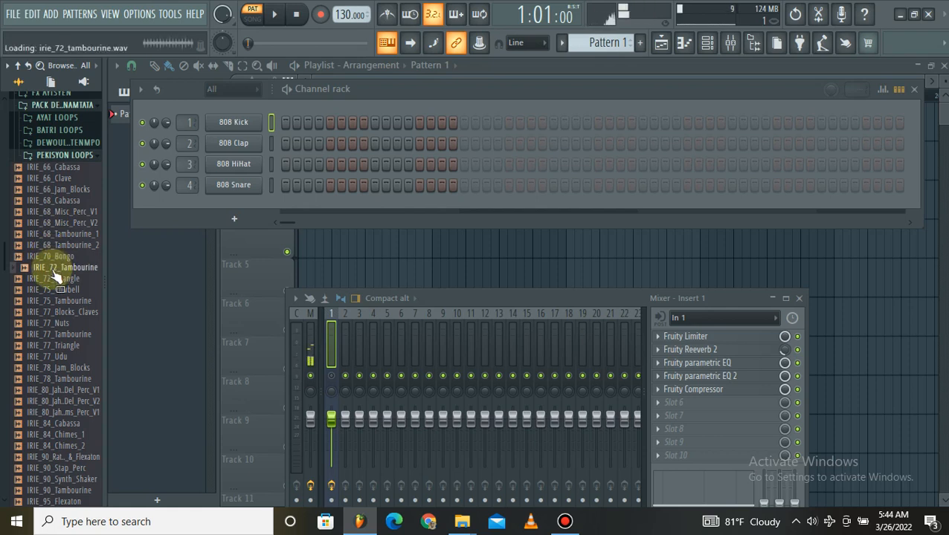
click(56, 279)
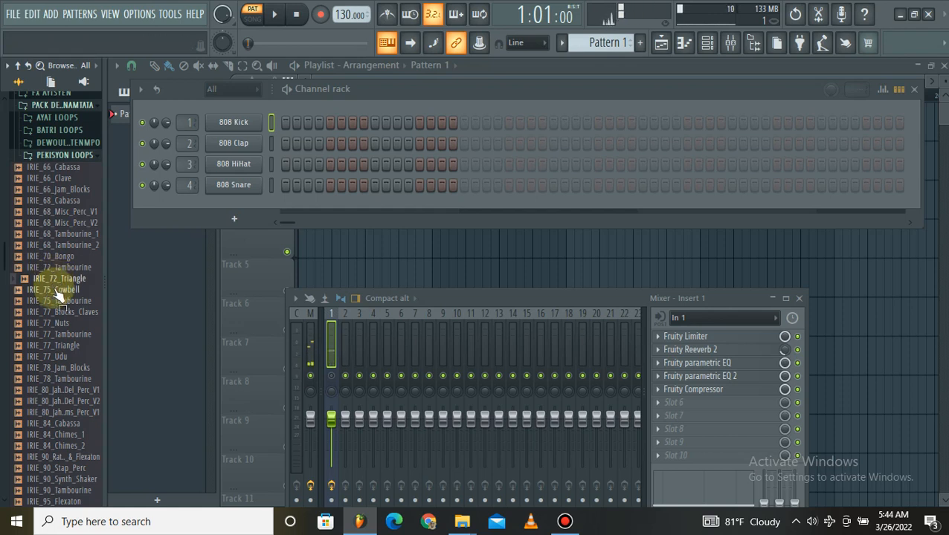
click(56, 290)
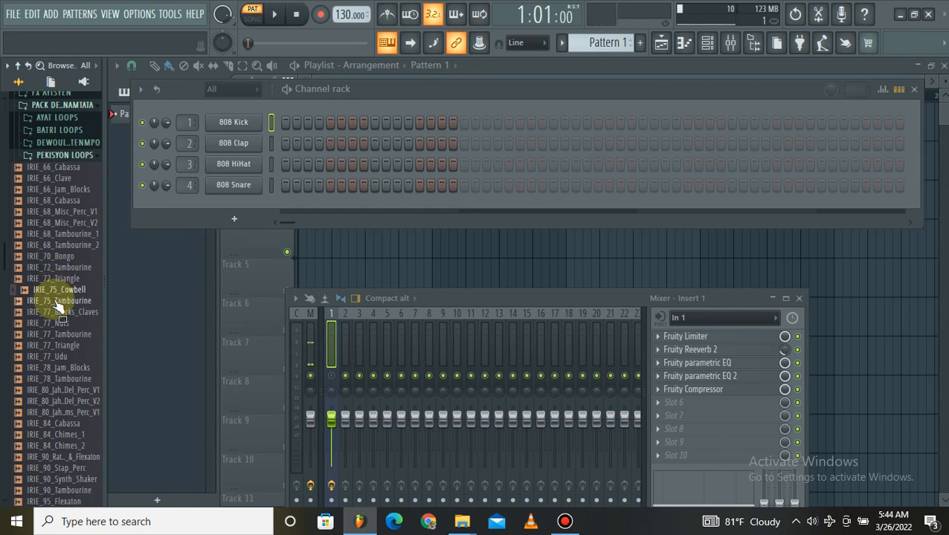
click(56, 301)
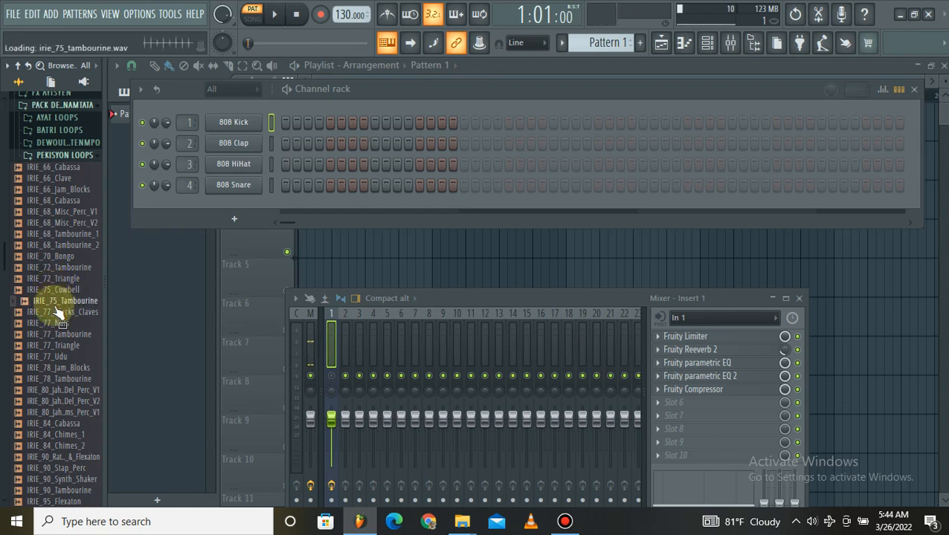
Preview the IRIE_77 percussion loops one by one: Blocks_Claves, Nuts, Tambourine, Triangle and Udu.
click(58, 312)
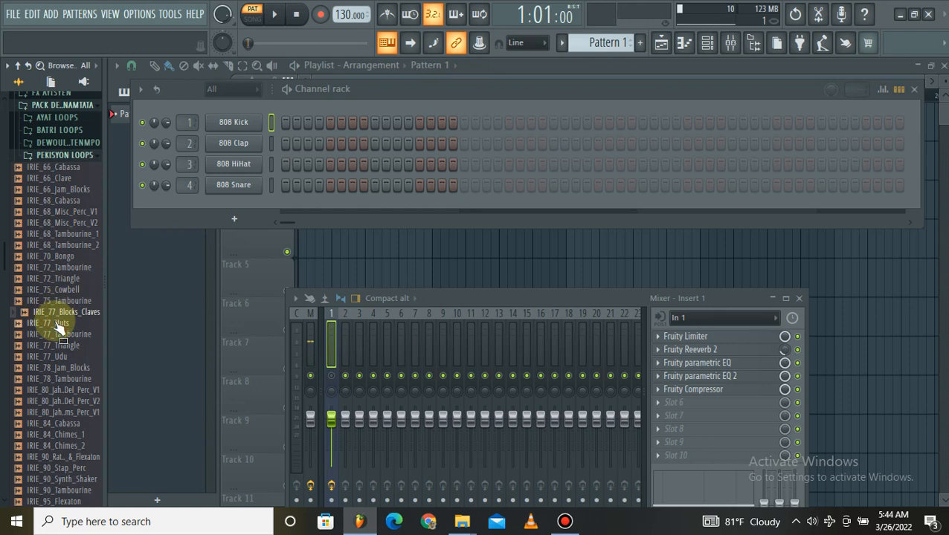
click(60, 325)
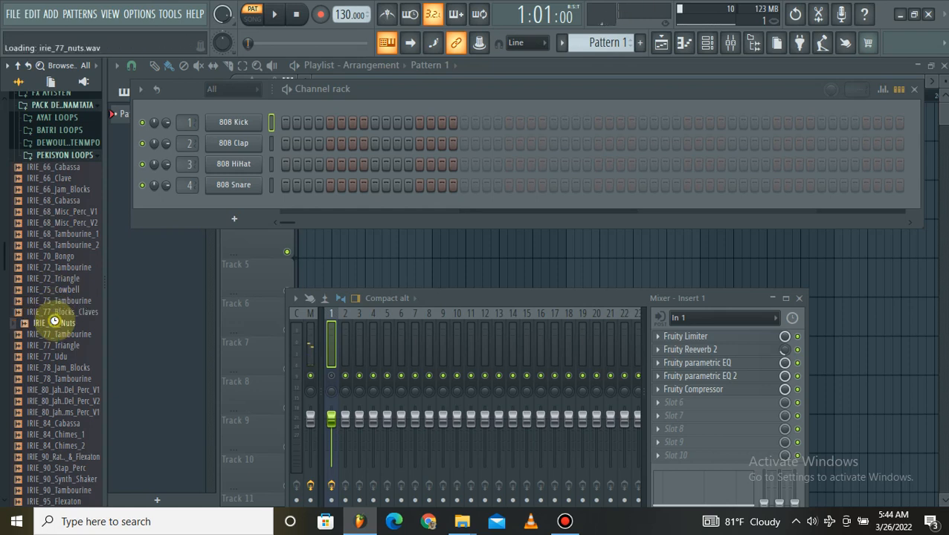
scroll(63, 339, down, 6)
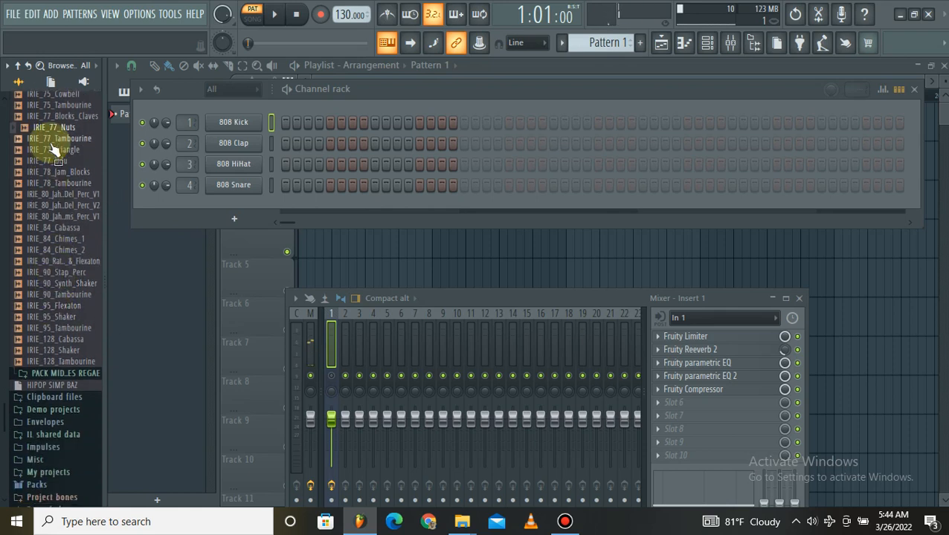
click(50, 140)
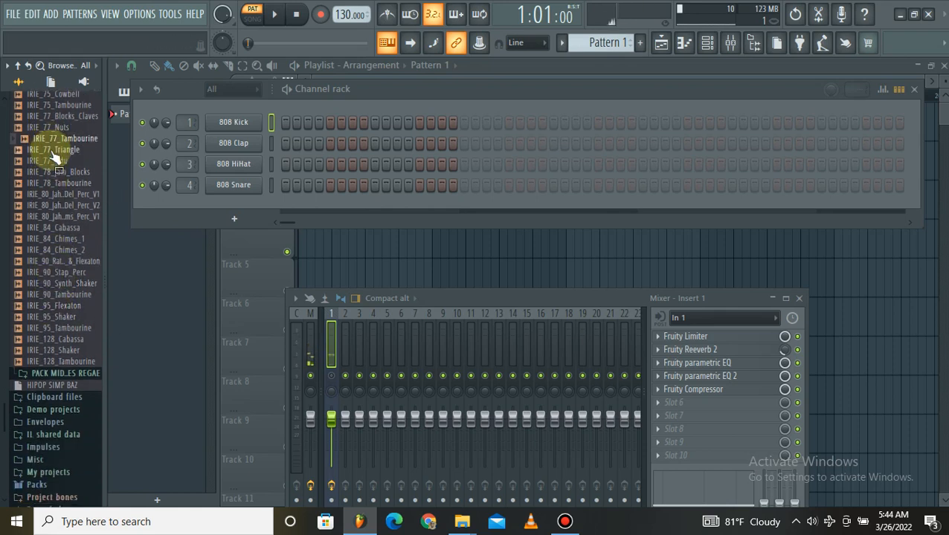
click(53, 152)
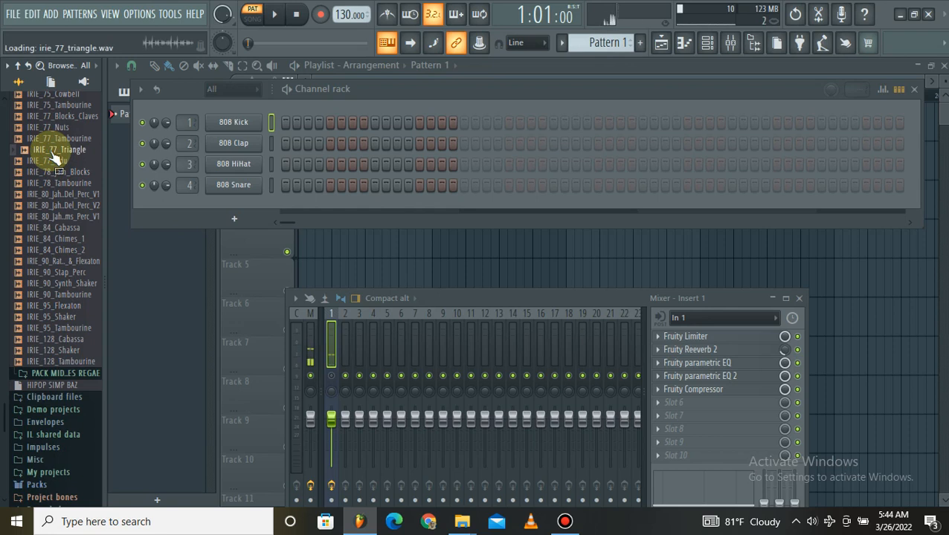
click(55, 159)
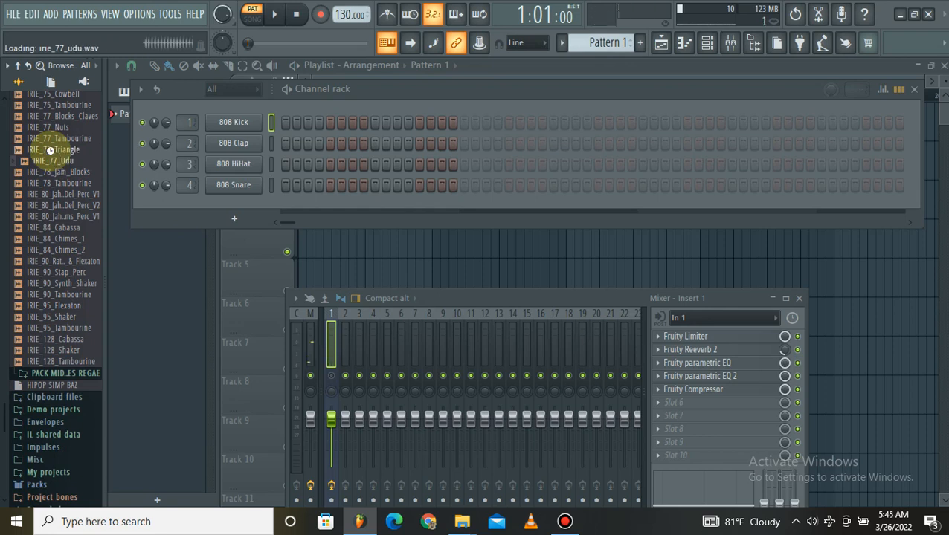
Preview the IRIE_78 Jam_Blocks and Tambourine loops, followed by the three IRIE_80 Jah percussion loops.
key(Down)
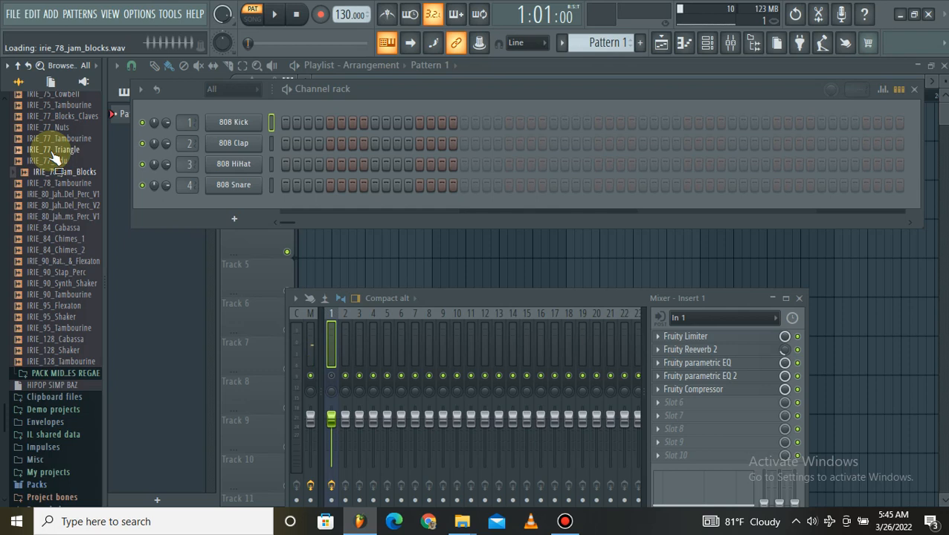
key(Down)
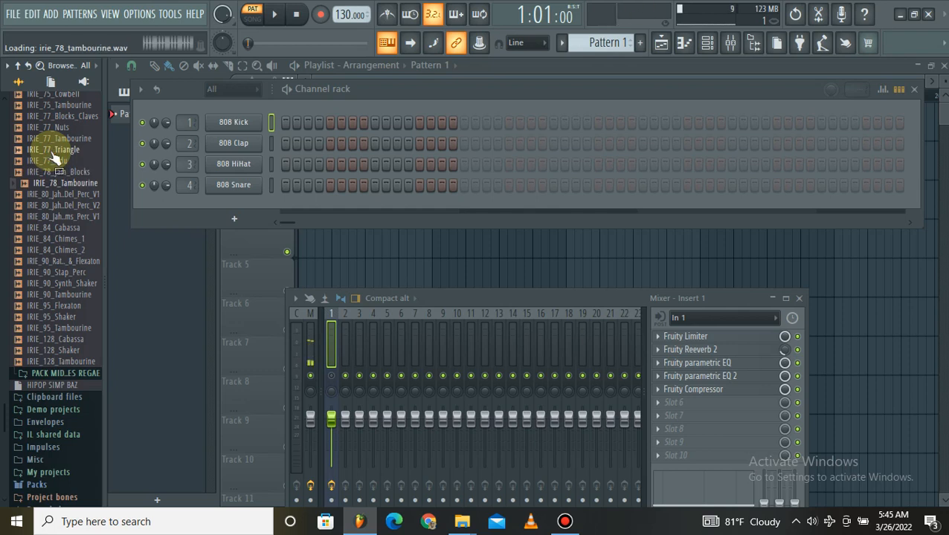
key(Down)
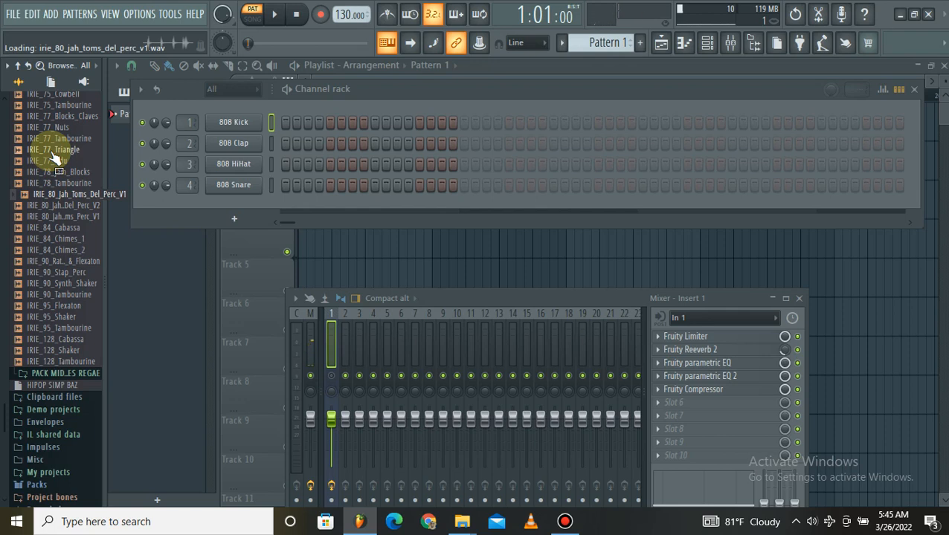
key(Down)
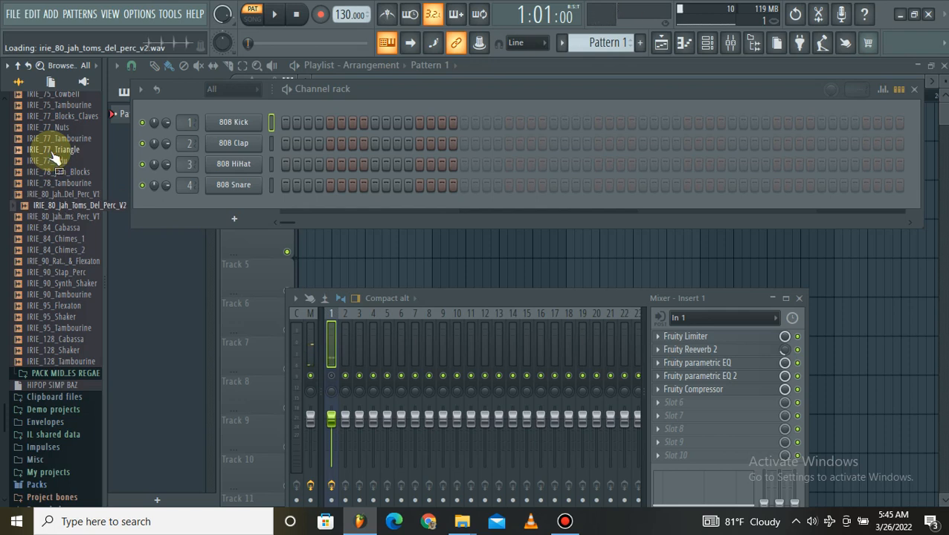
click(47, 218)
Preview the IRIE_84 percussion loops in order: Cabassa, Chimes_1 and Chimes_2.
click(55, 228)
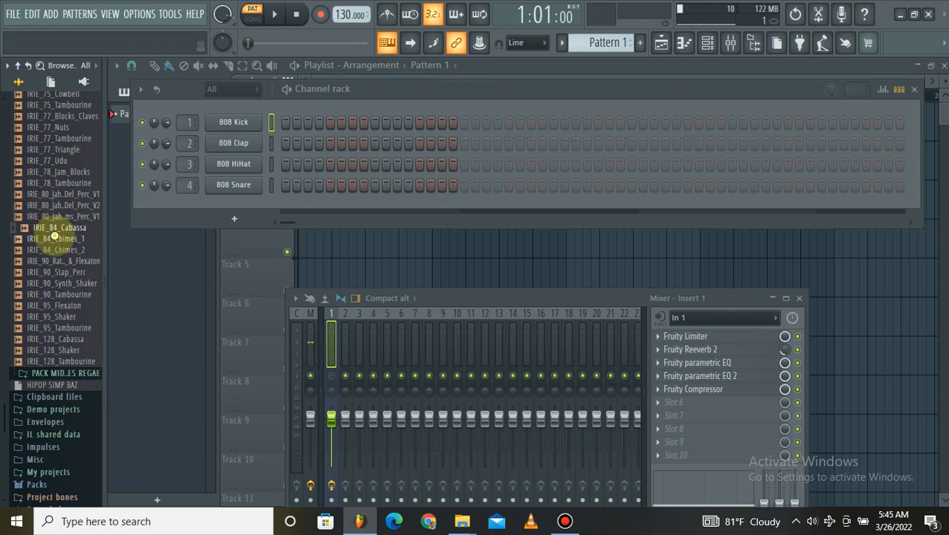
click(58, 239)
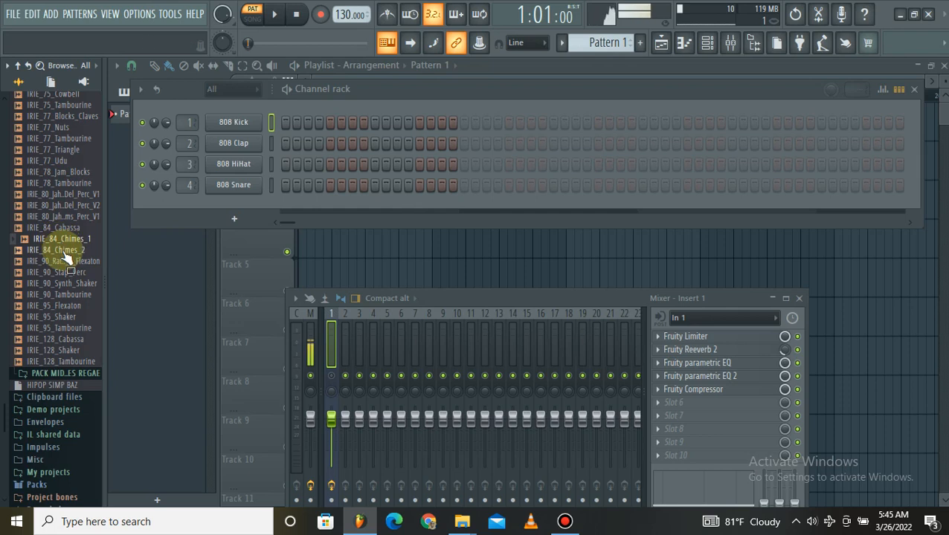
click(62, 252)
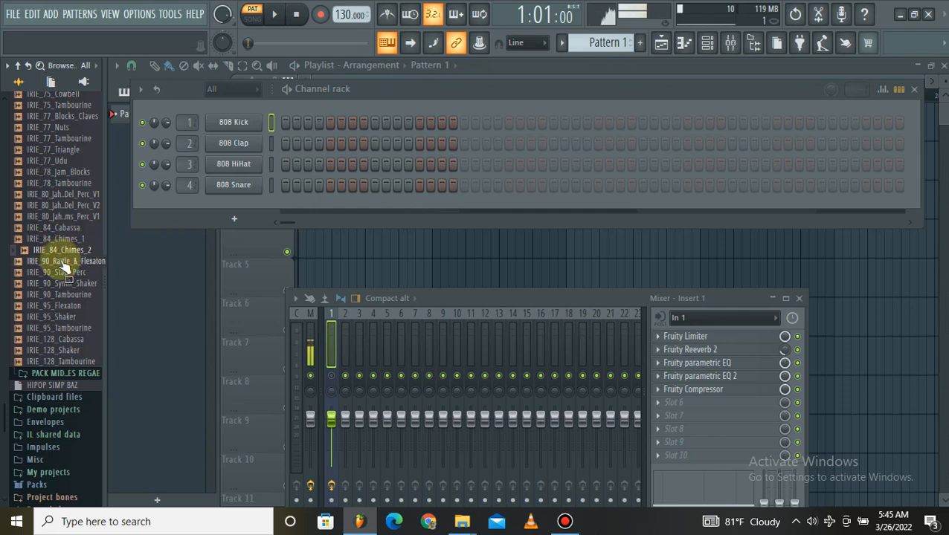
Preview the IRIE_90 percussion loops in order, from IRIE_90_Rattle_&_Flexaton to IRIE_90_Tambourine.
click(71, 264)
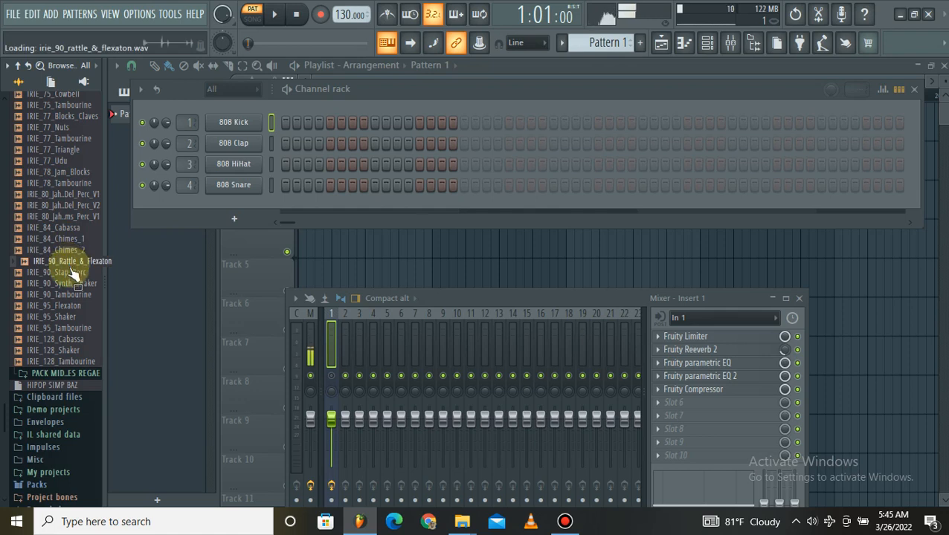
click(72, 273)
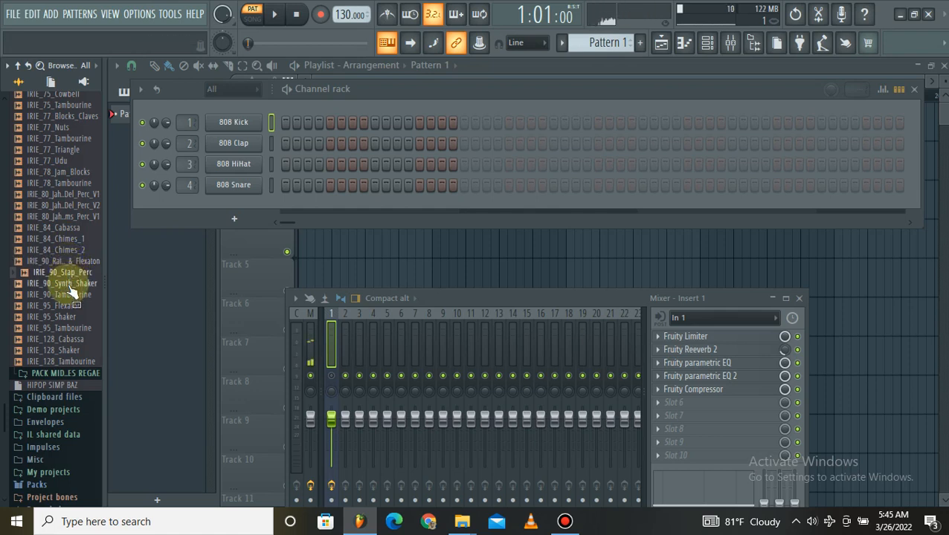
click(70, 283)
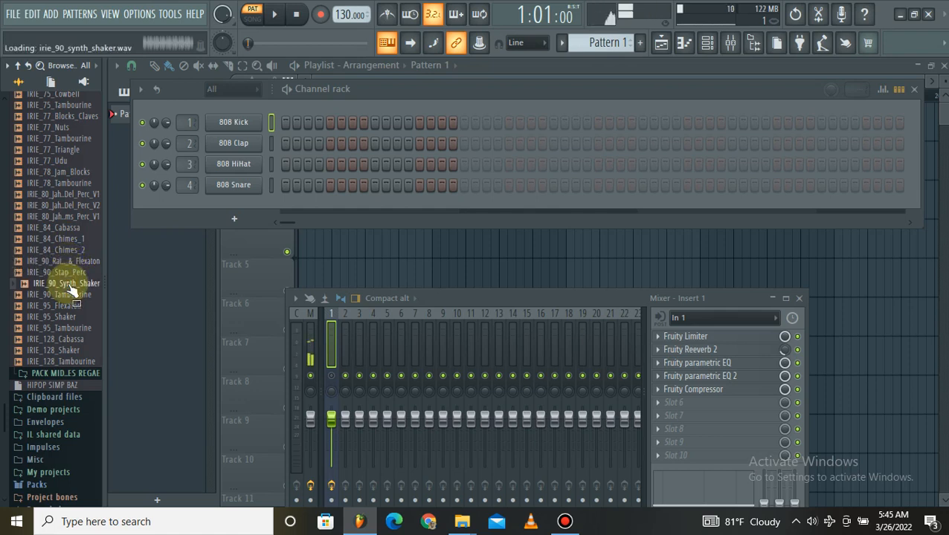
drag(72, 288, 75, 304)
click(73, 296)
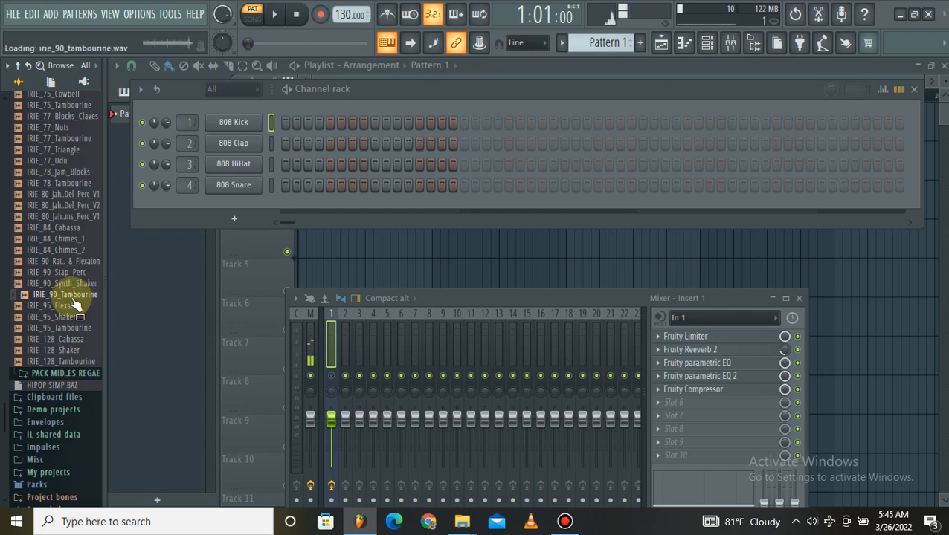
Preview the IRIE_95 percussion loops in order: Flexaton, Shaker and Tambourine.
drag(74, 301, 70, 307)
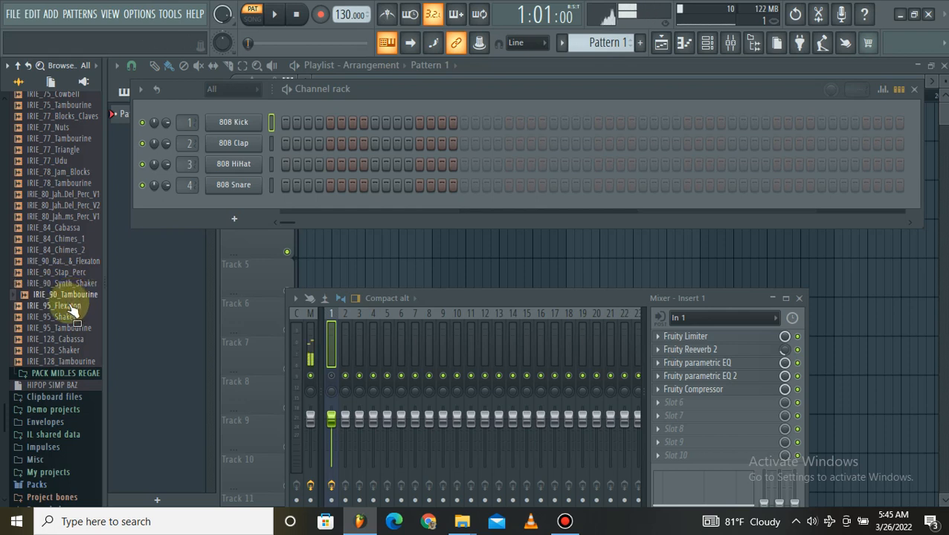
click(72, 307)
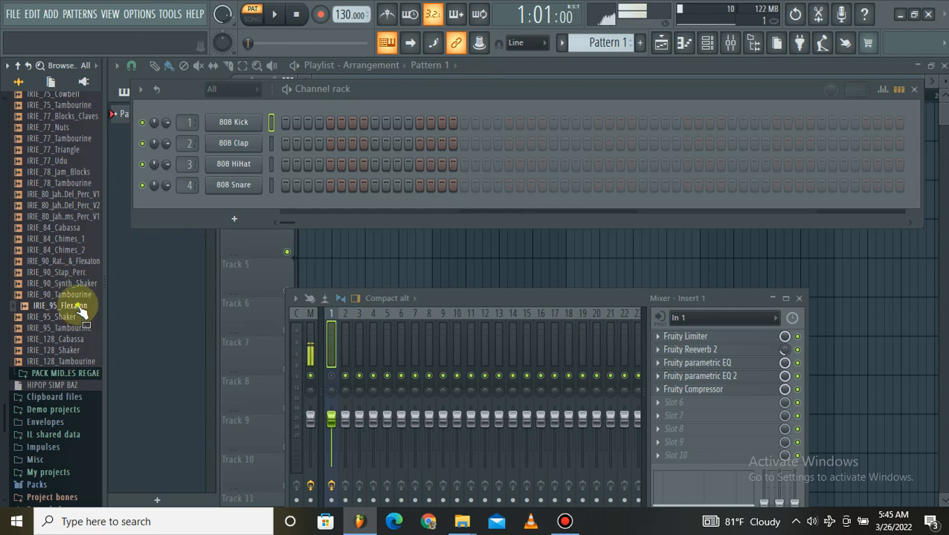
click(79, 317)
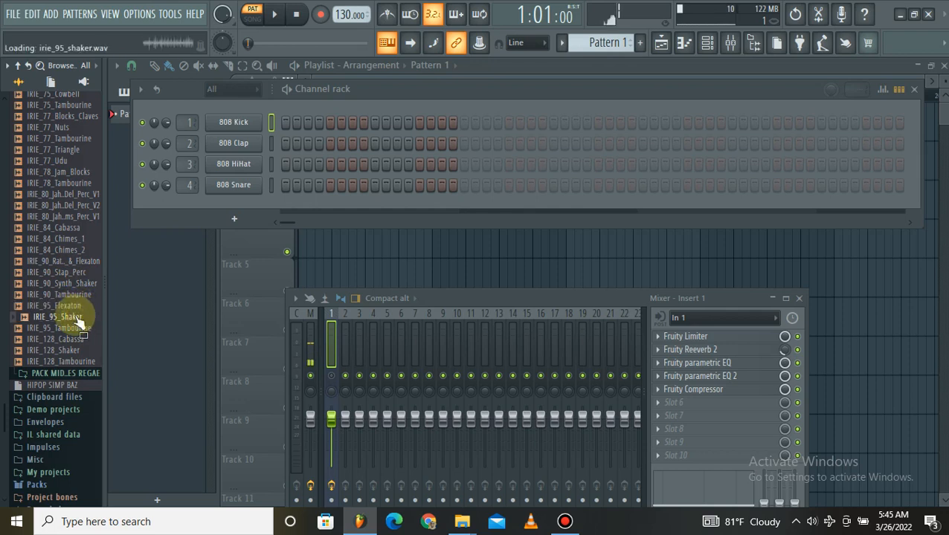
click(87, 329)
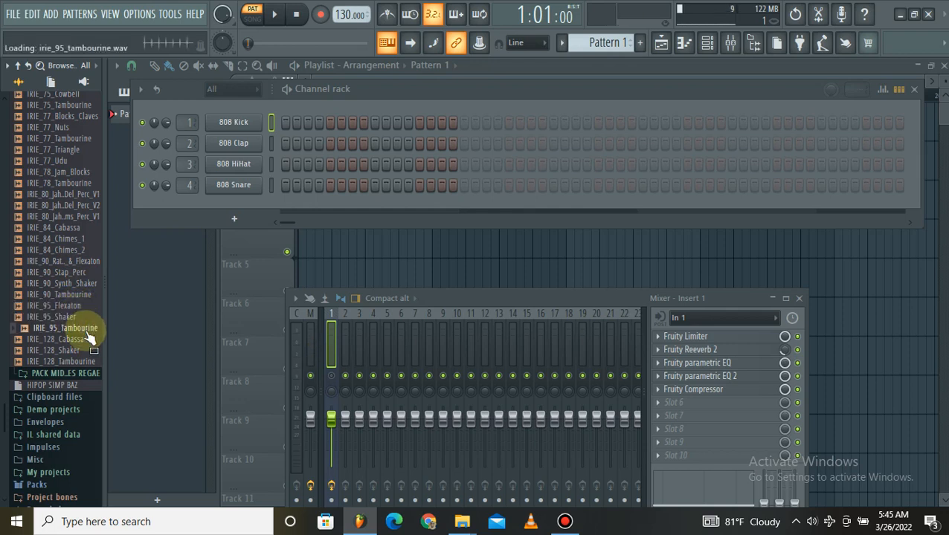
Preview the IRIE_128 Cabassa, Shaker and Tambourine loops, then collapse the PEKISYON LOOPS folder.
click(84, 340)
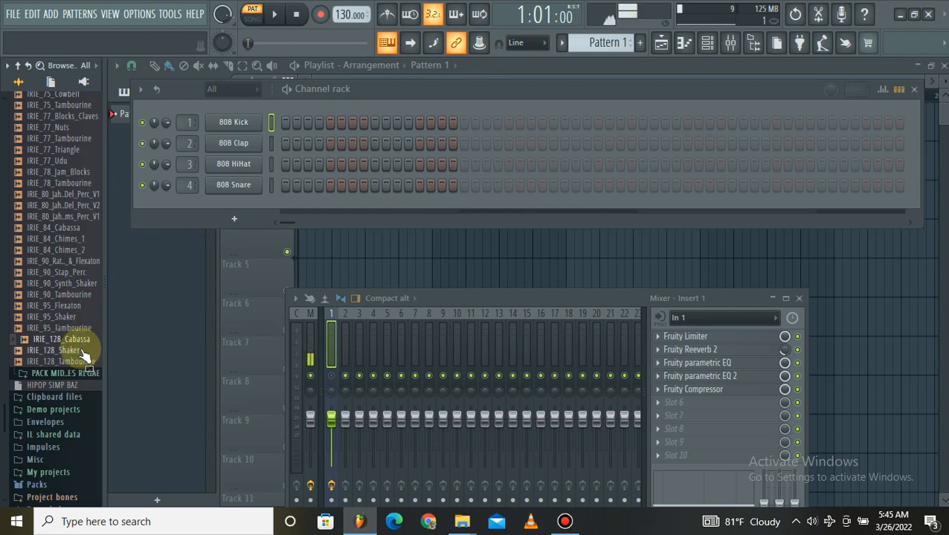
click(82, 351)
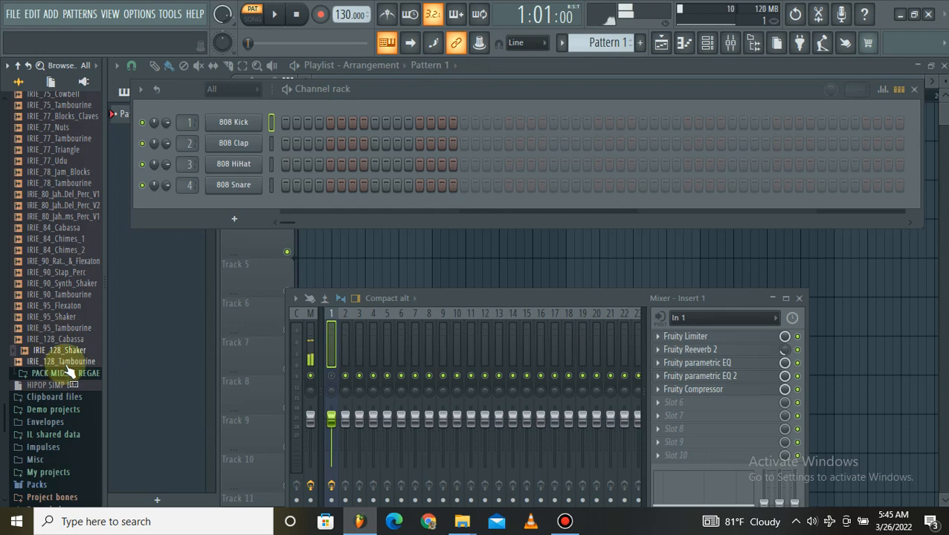
click(67, 362)
scroll(68, 370, up, 10)
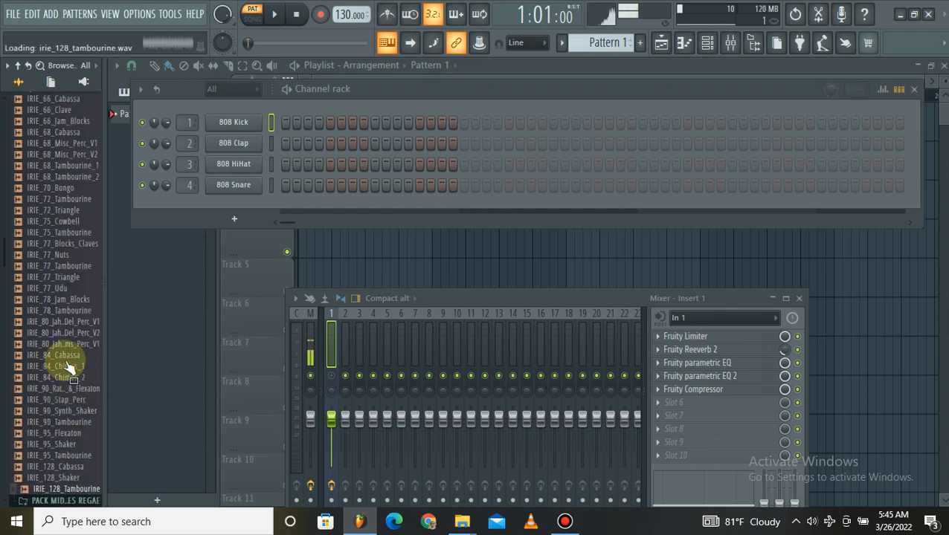
click(63, 293)
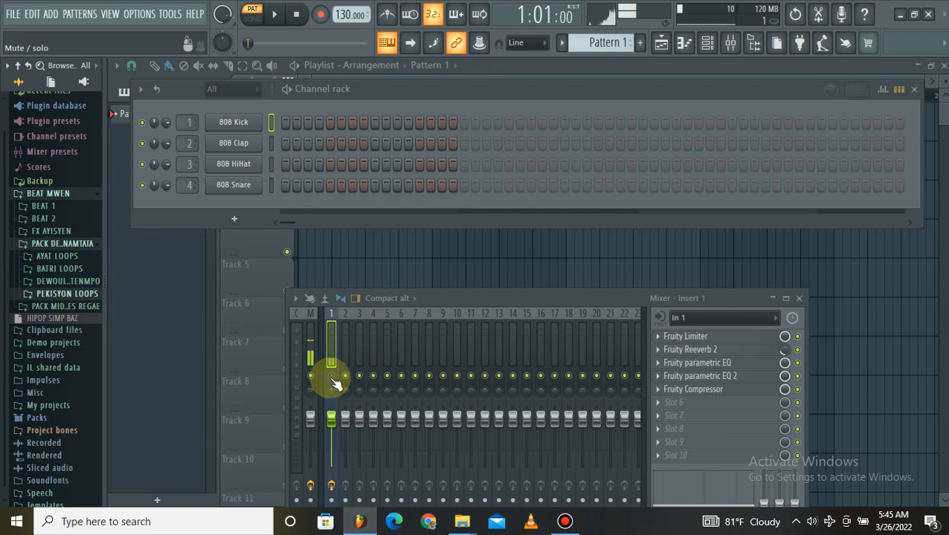
Stop the loop preview and unmute mixer insert 1.
click(294, 11)
click(331, 374)
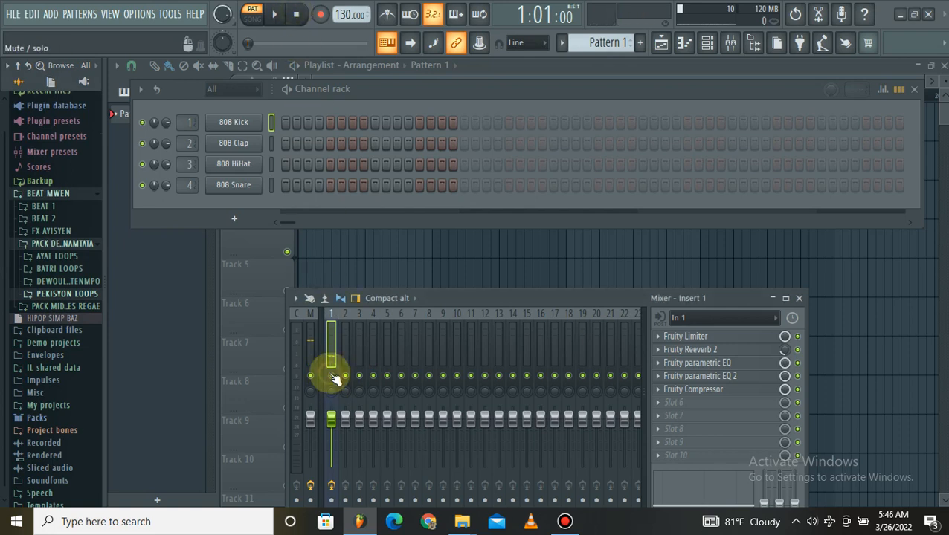
click(345, 247)
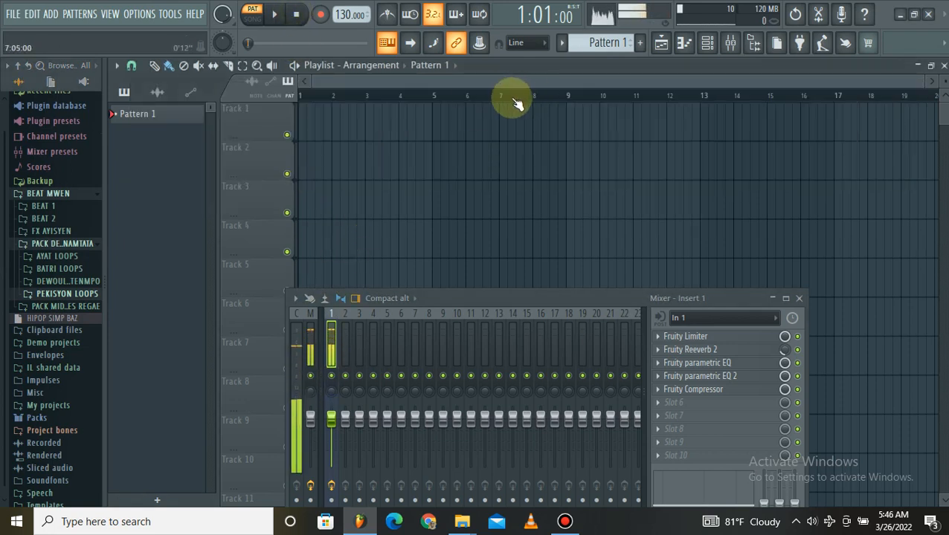
click(681, 45)
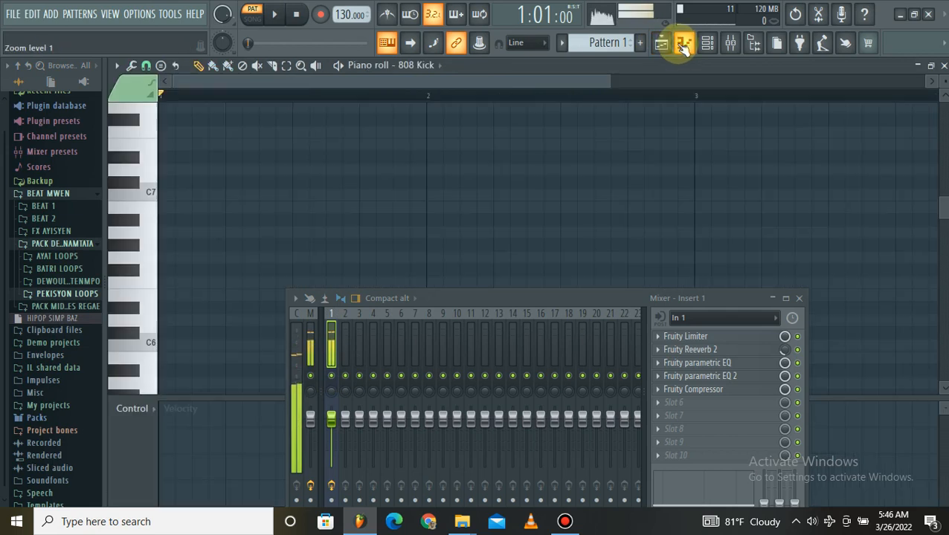
click(681, 45)
click(576, 523)
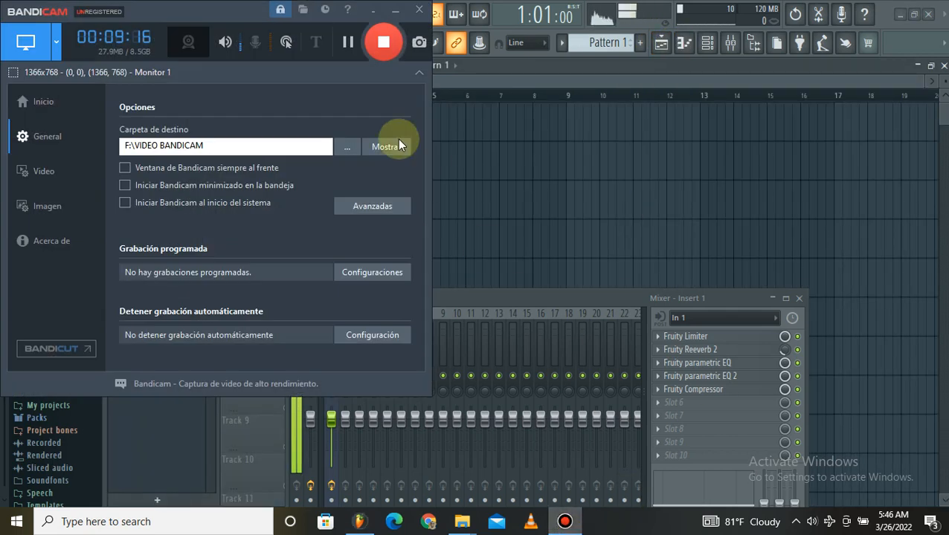
click(397, 11)
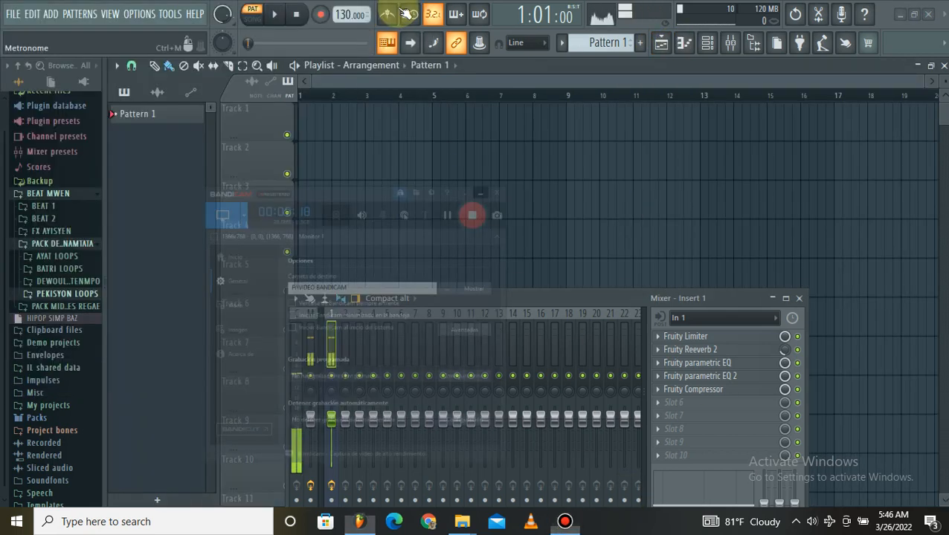
Show the channel rack and filter its channels to the Unsorted group.
click(706, 43)
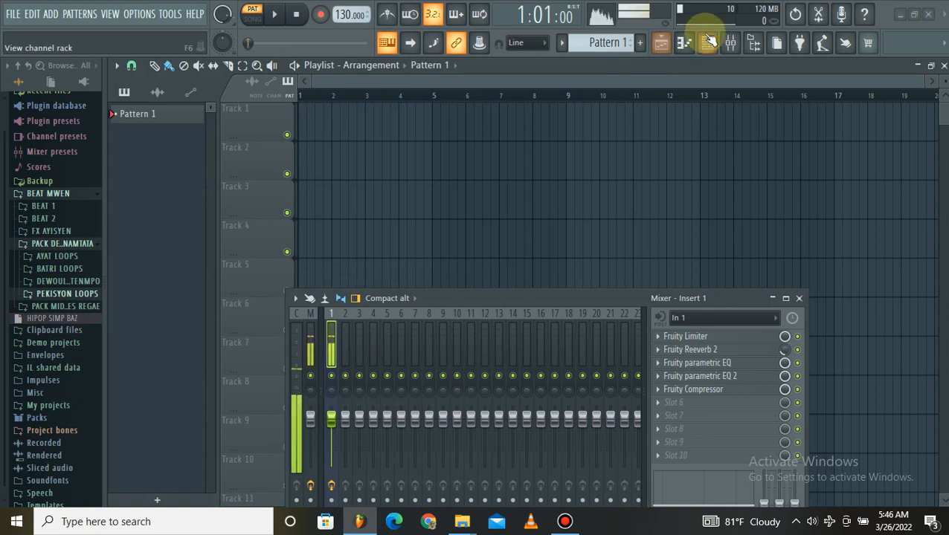
click(231, 88)
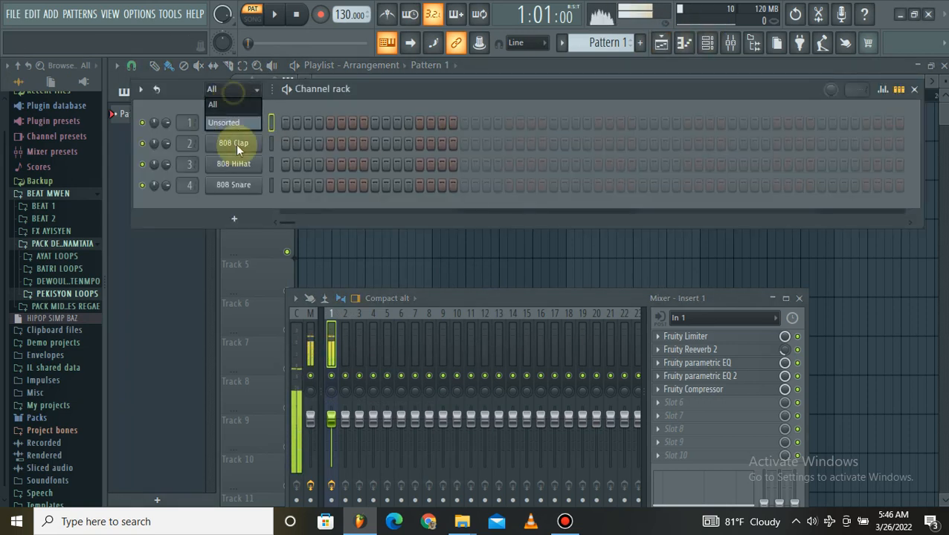
click(231, 122)
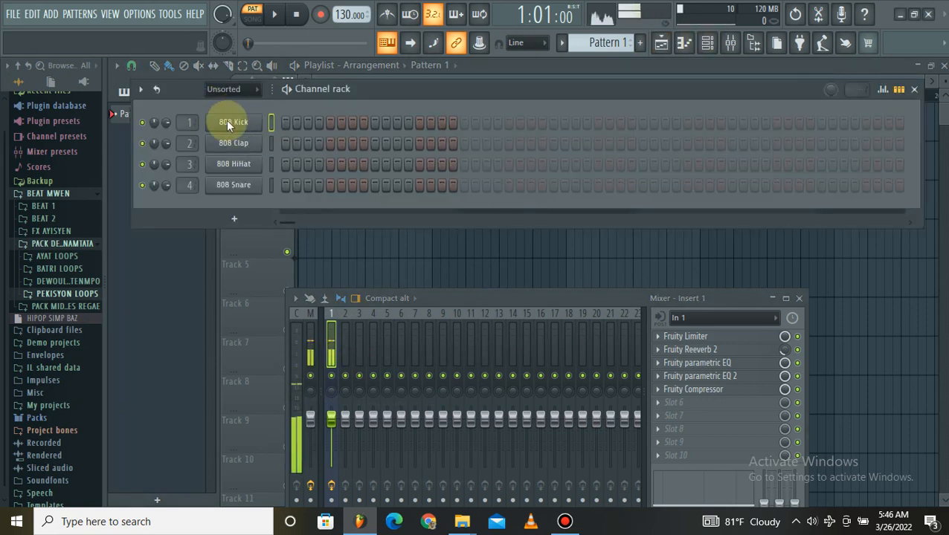
click(220, 124)
right_click(221, 125)
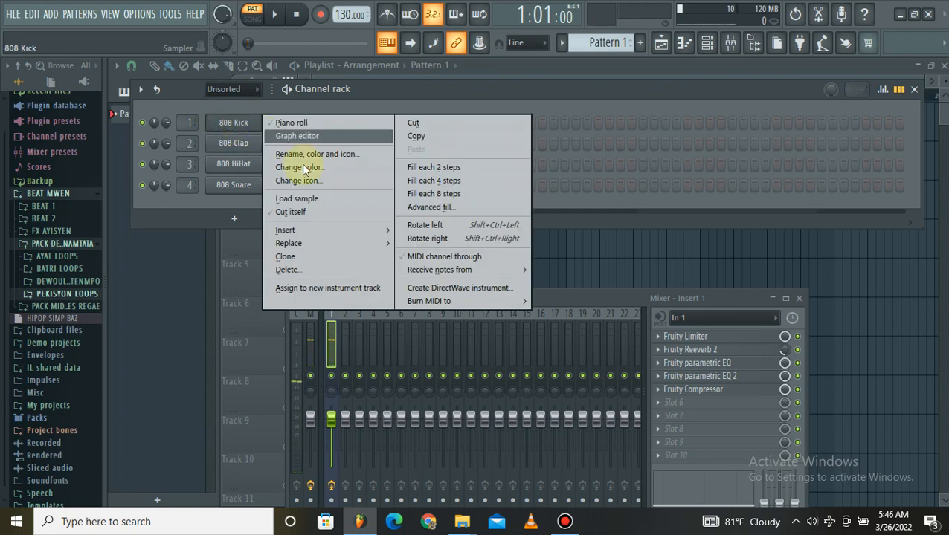
mouse_move(315, 242)
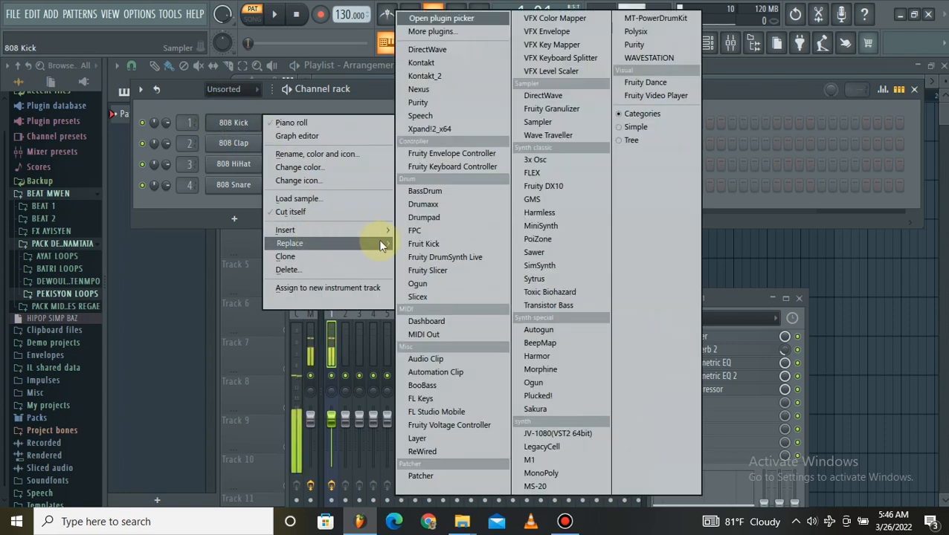
click(207, 200)
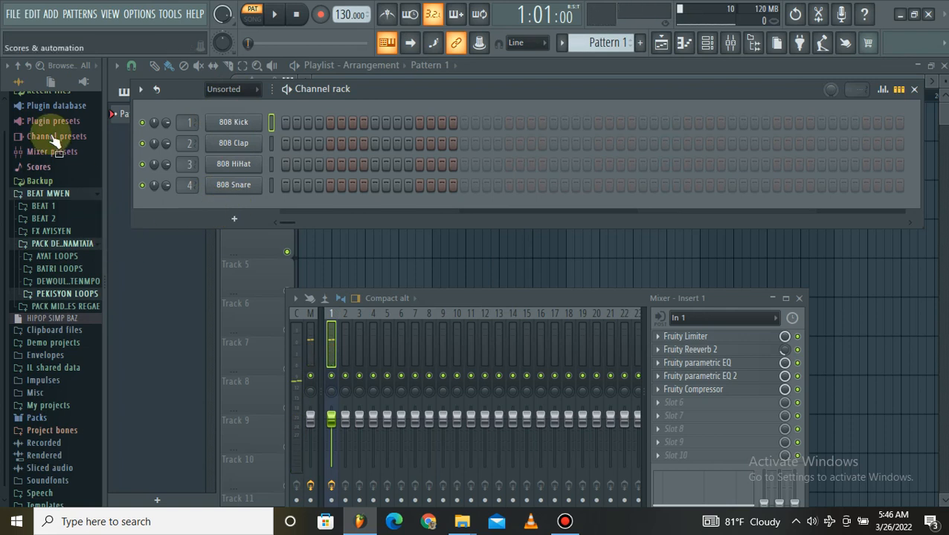
Replace the 808 Kick channel with the FL Keys instrument and close its plugin window.
right_click(251, 143)
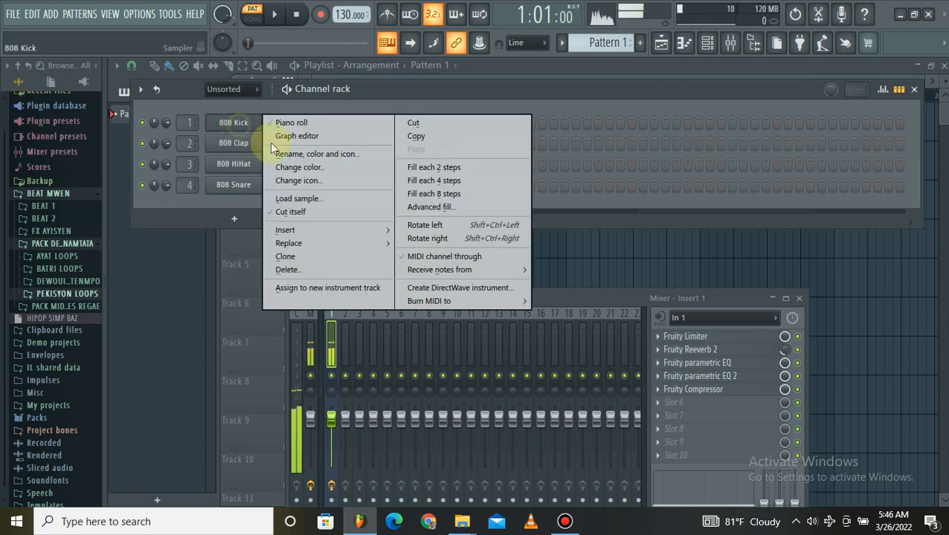
mouse_move(326, 242)
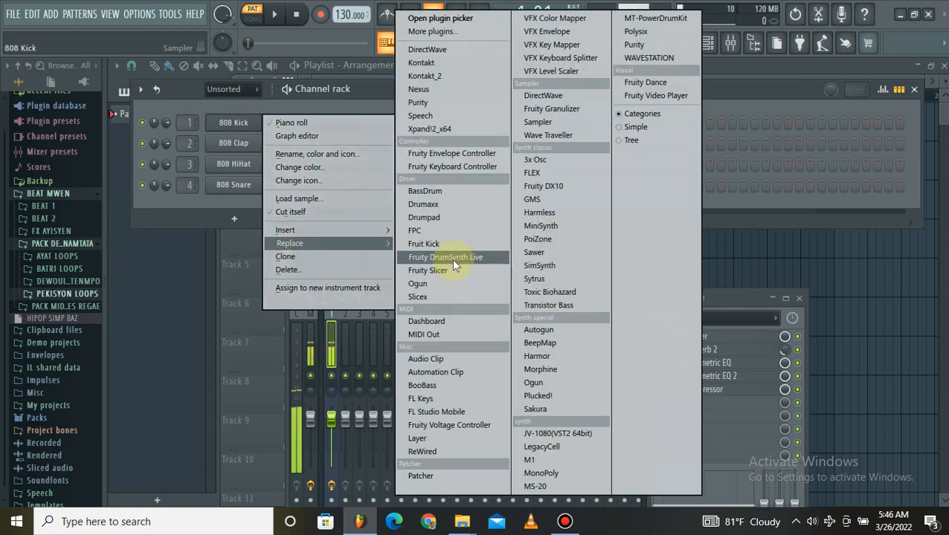
click(438, 399)
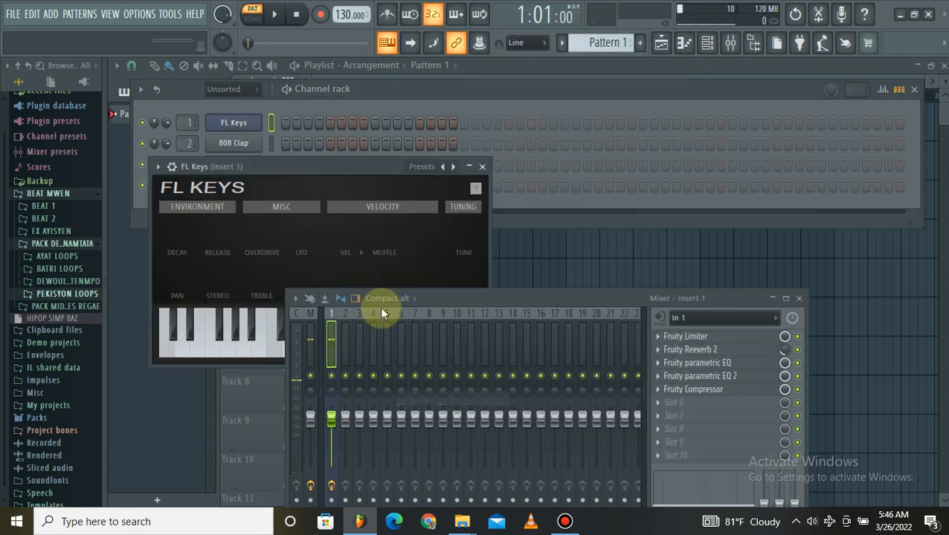
click(216, 122)
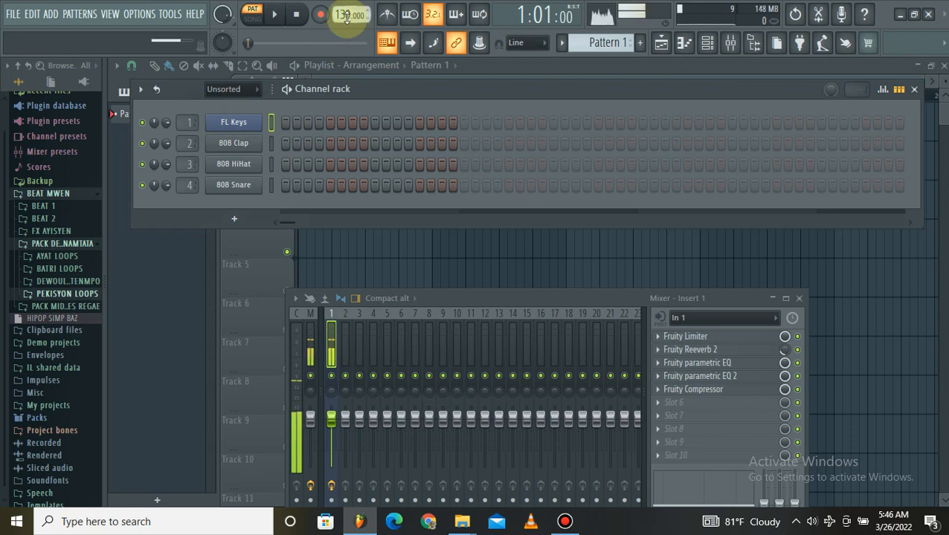
Set the project tempo to 143 BPM.
drag(345, 15, 337, 15)
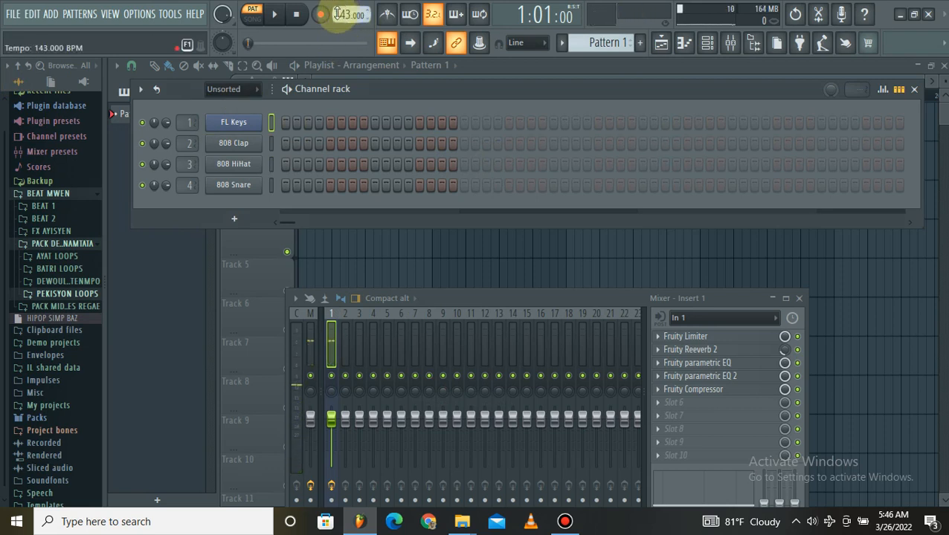
Preview IRIE_114_Full_Drums_Dry and the IRIE_102_Full_Drums Wet and Dry loops from the BATRI LOOPS folder, and set the project tempo to 102 BPM.
click(60, 269)
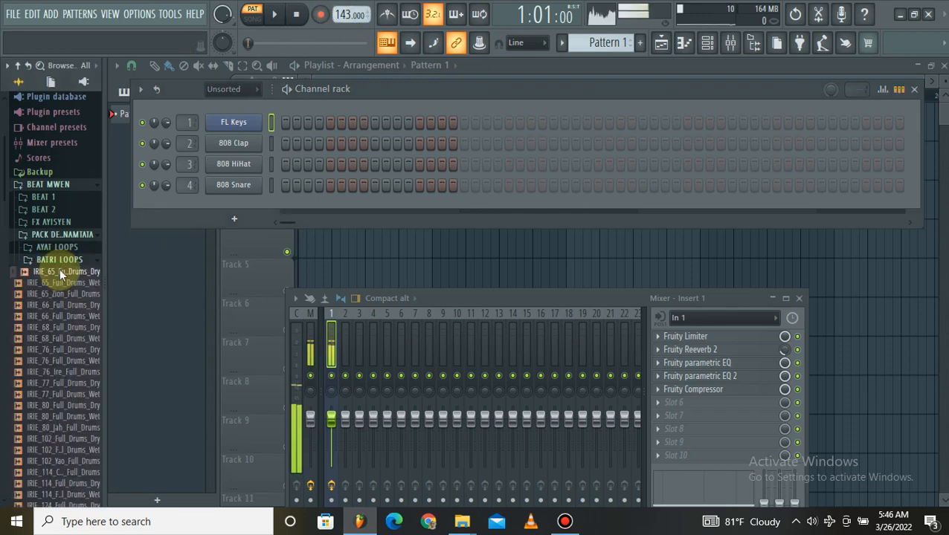
scroll(60, 267, down, 3)
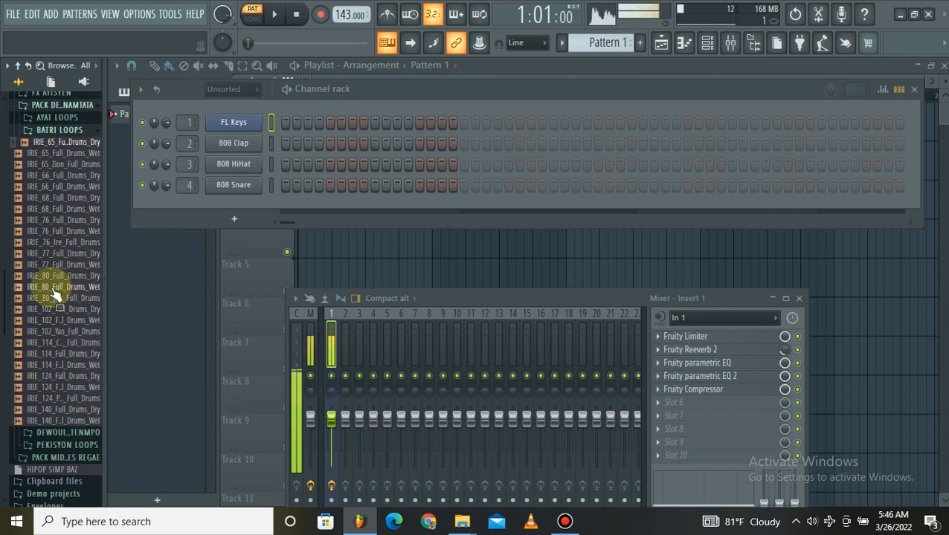
click(73, 354)
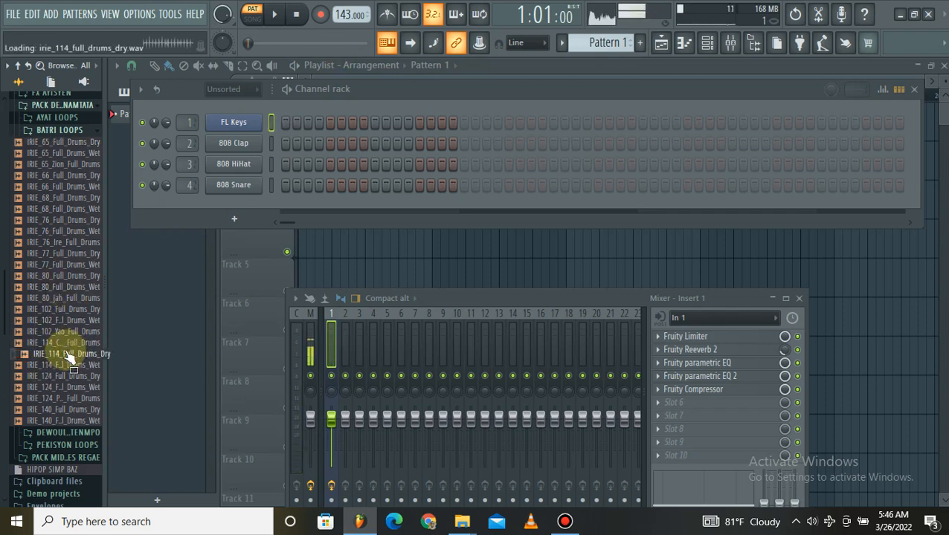
drag(69, 357, 64, 328)
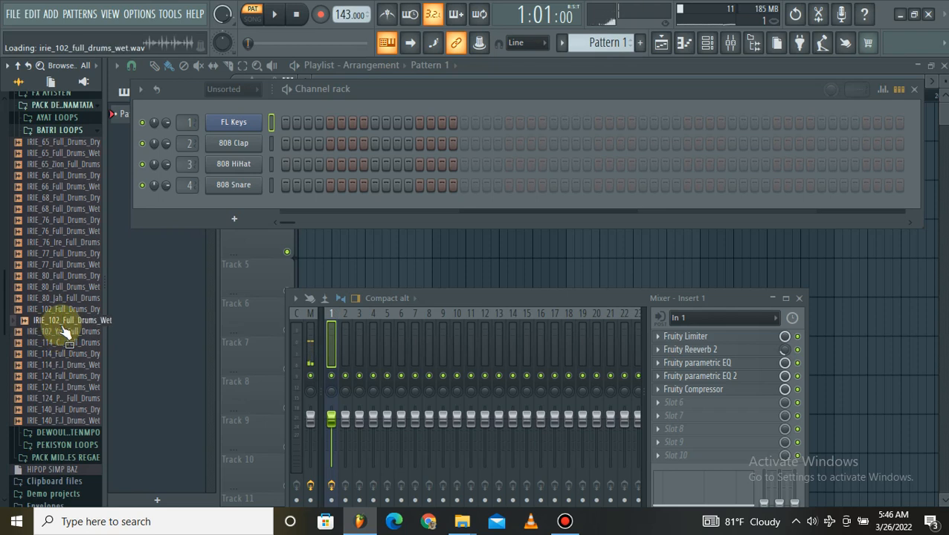
drag(63, 331, 65, 319)
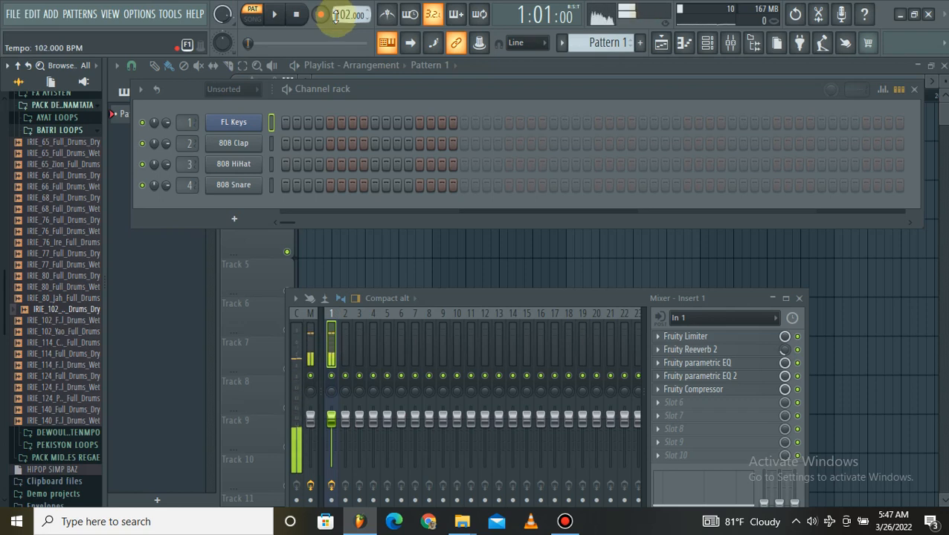
Place the IRIE_102_Full_Drums_Dry loop on Track 1 at bar 1 and add a second copy at bar 3.
drag(83, 316, 340, 127)
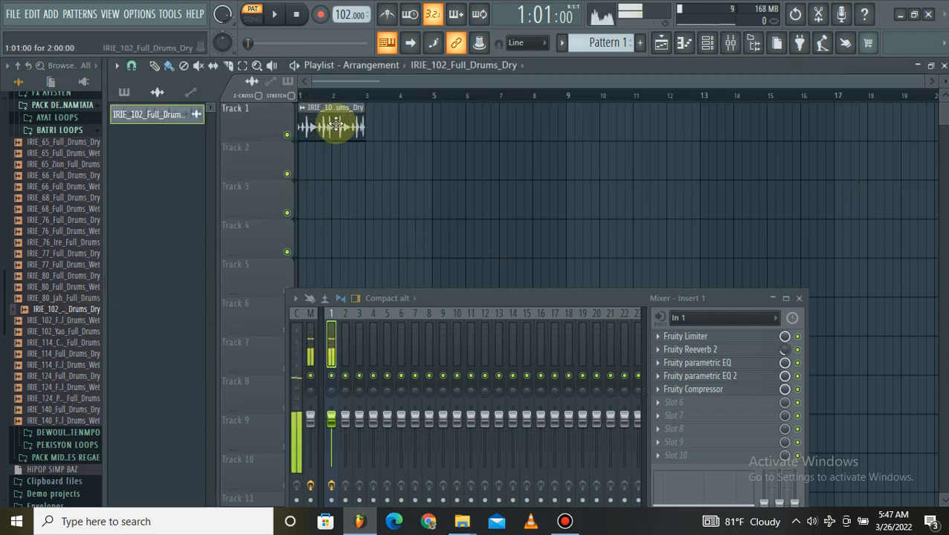
click(372, 142)
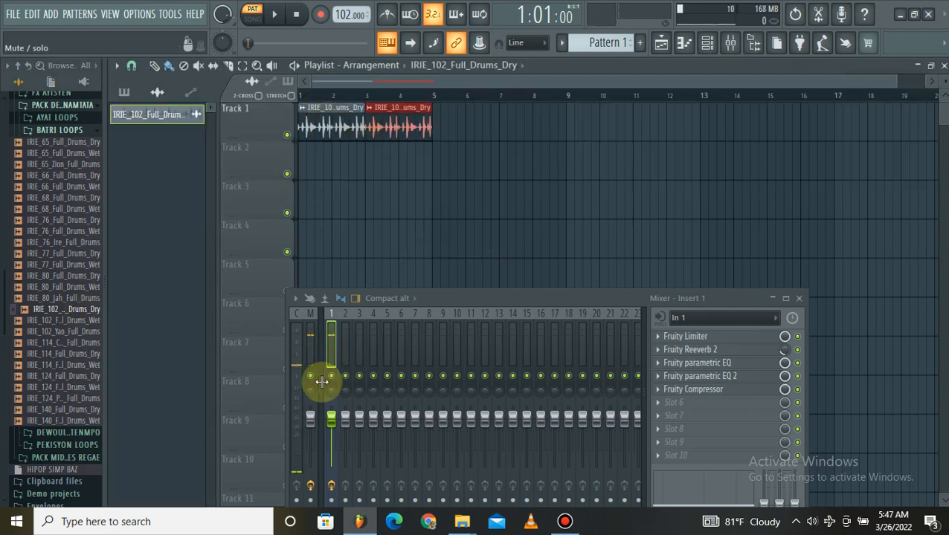
scroll(334, 382, down, 1)
click(291, 370)
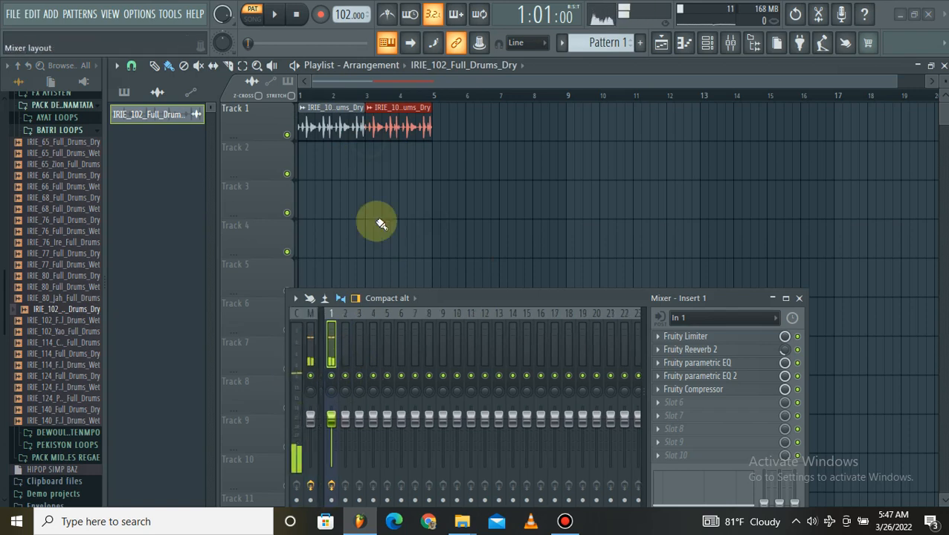
Select bars 1 to 4 in the playlist and play them in song mode.
drag(339, 97, 239, 98)
drag(409, 103, 264, 115)
Turn on the metronome and set its sound to Beep.
click(389, 15)
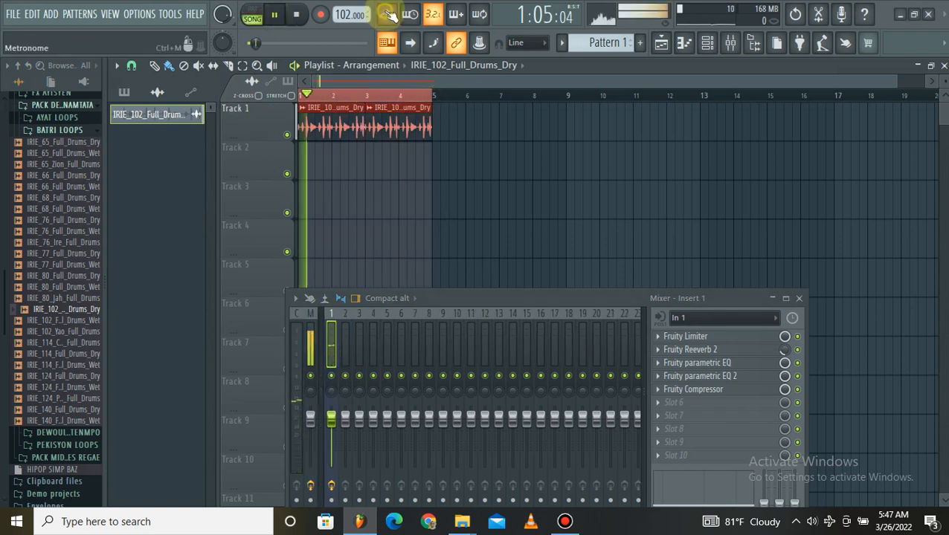
right_click(389, 15)
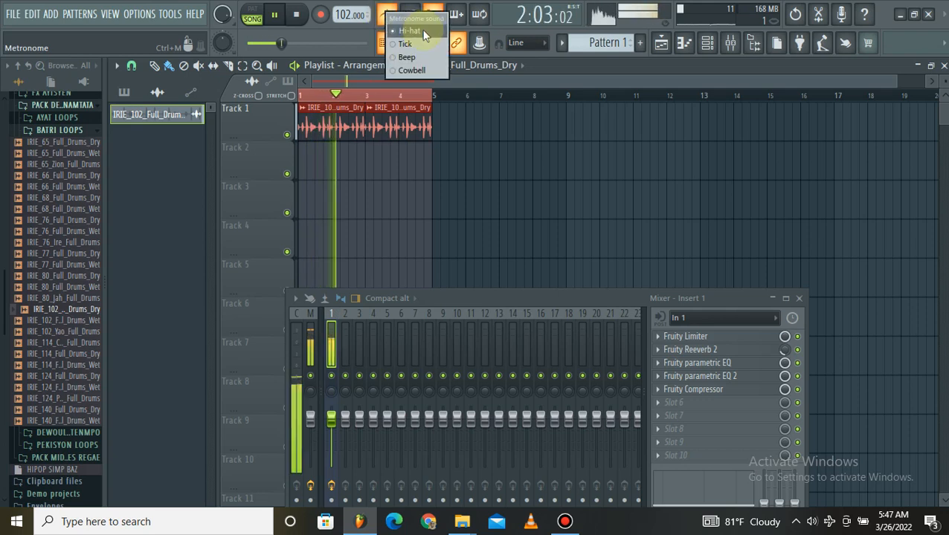
click(418, 58)
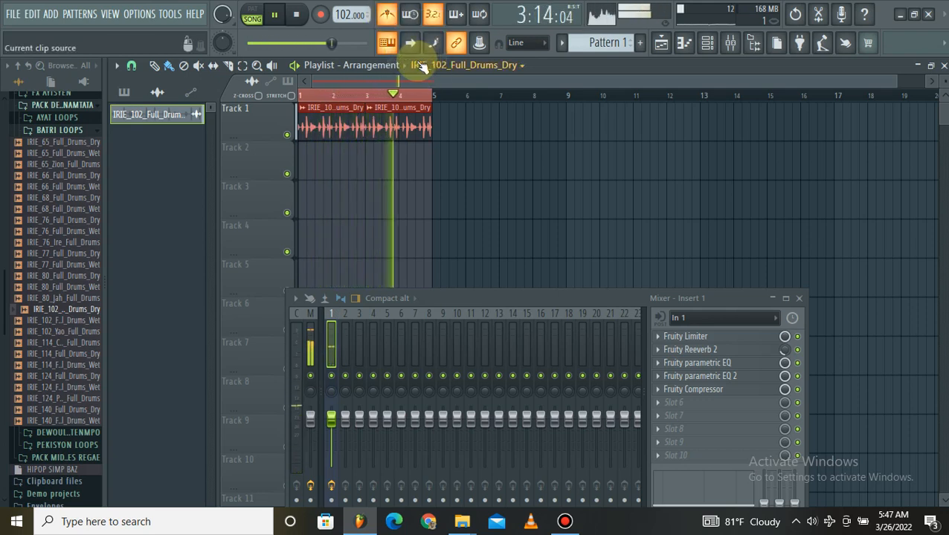
Stop the metronome playback and replay the drum loops in bars 1 to 4 with the metronome off.
click(275, 17)
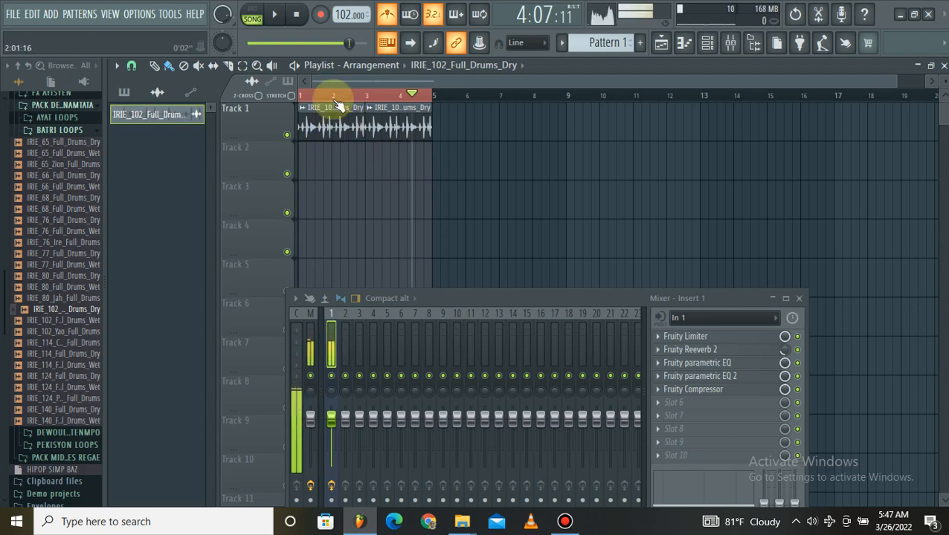
scroll(355, 85, up, 2)
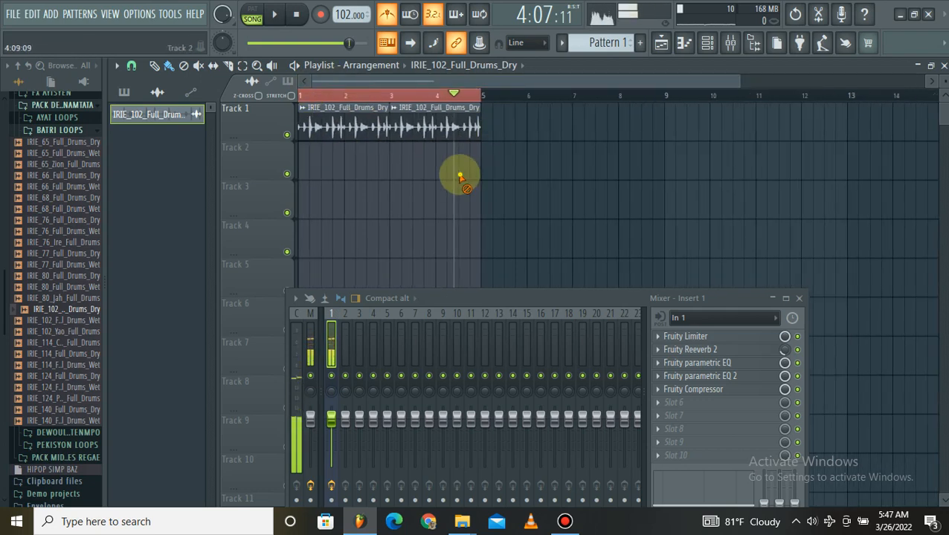
key(space)
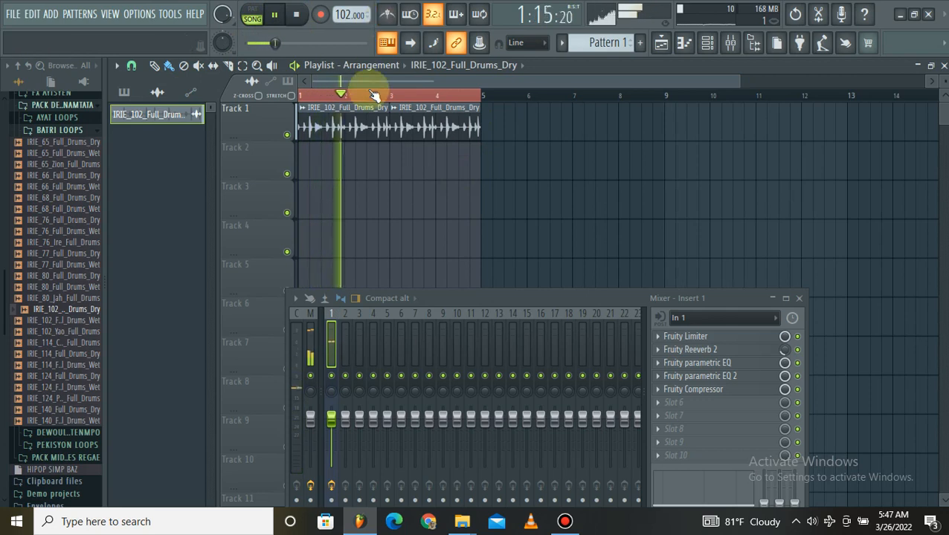
Raise the Windows speaker volume to 94 while the loop plays.
click(816, 523)
click(817, 523)
click(814, 520)
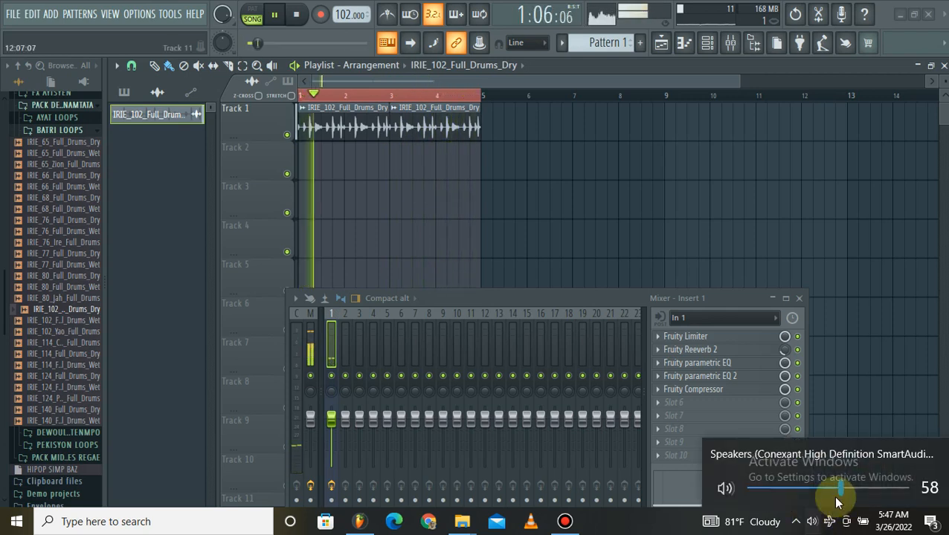
click(895, 490)
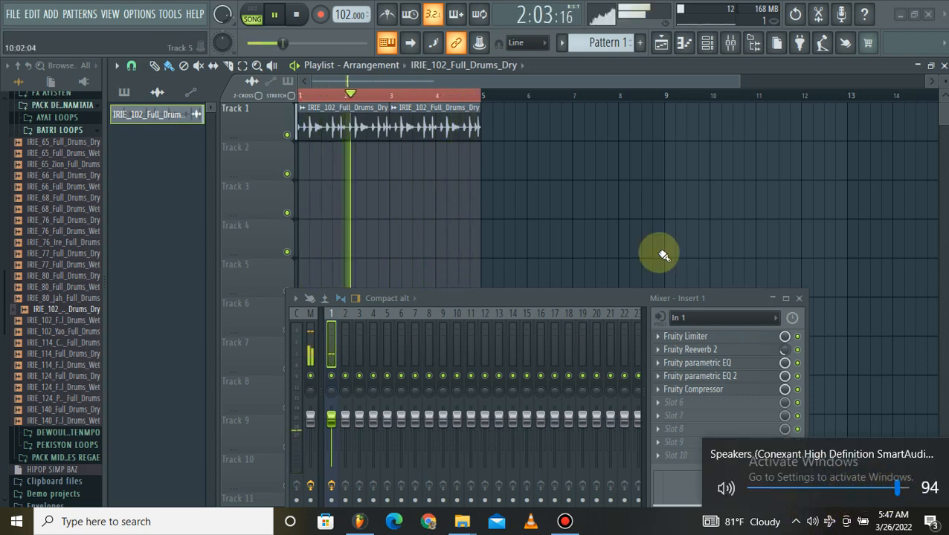
right_click(605, 239)
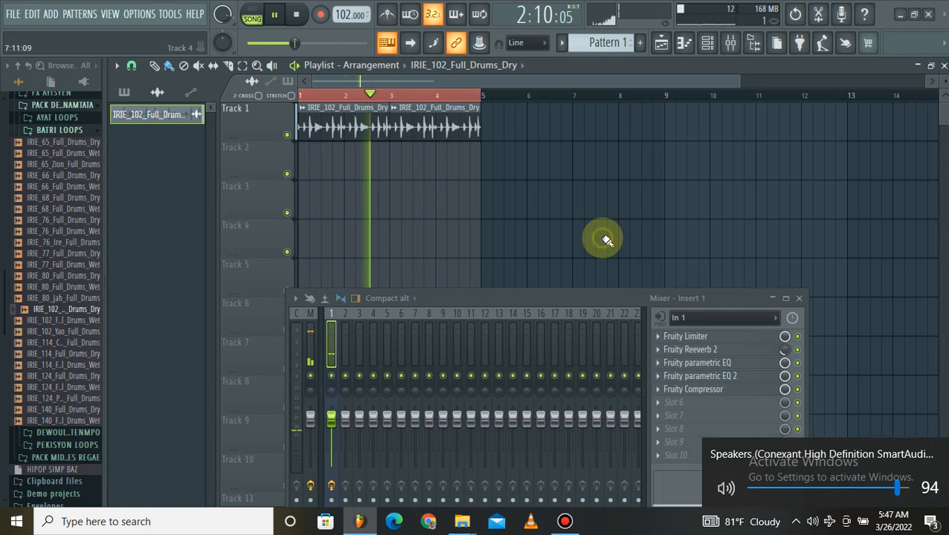
Switch to Bandicam to check the running recording, and minimize its window again.
click(566, 521)
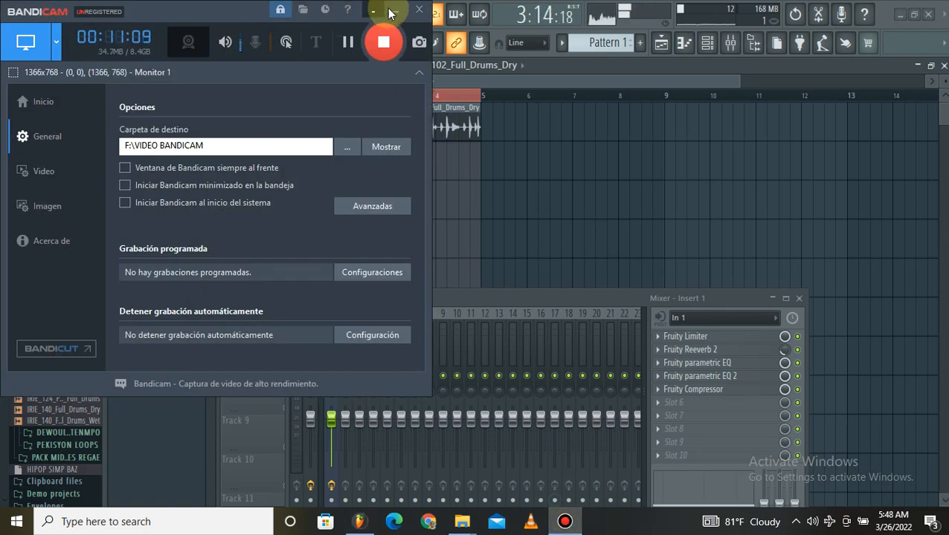
click(375, 12)
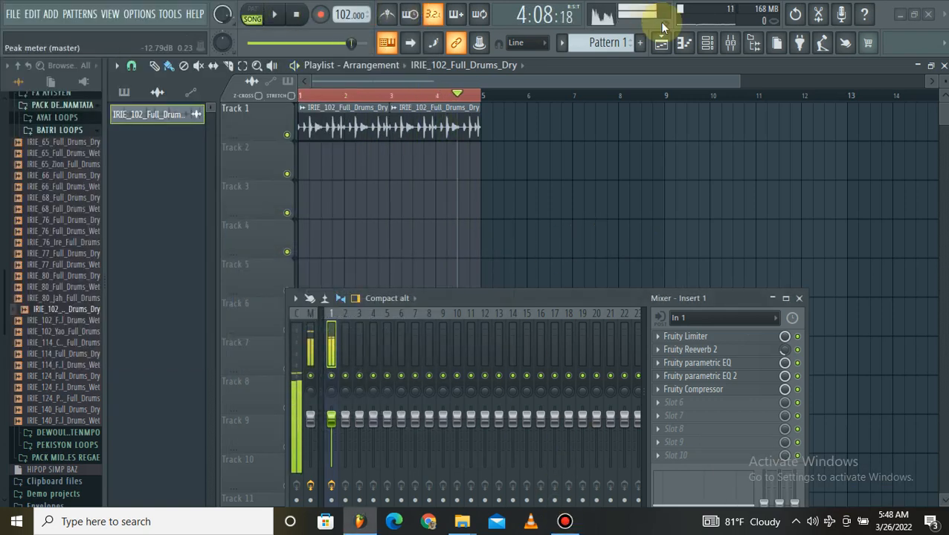
Add the Xpand!2_x64 instrument as a new channel in the channel rack.
click(661, 44)
click(233, 156)
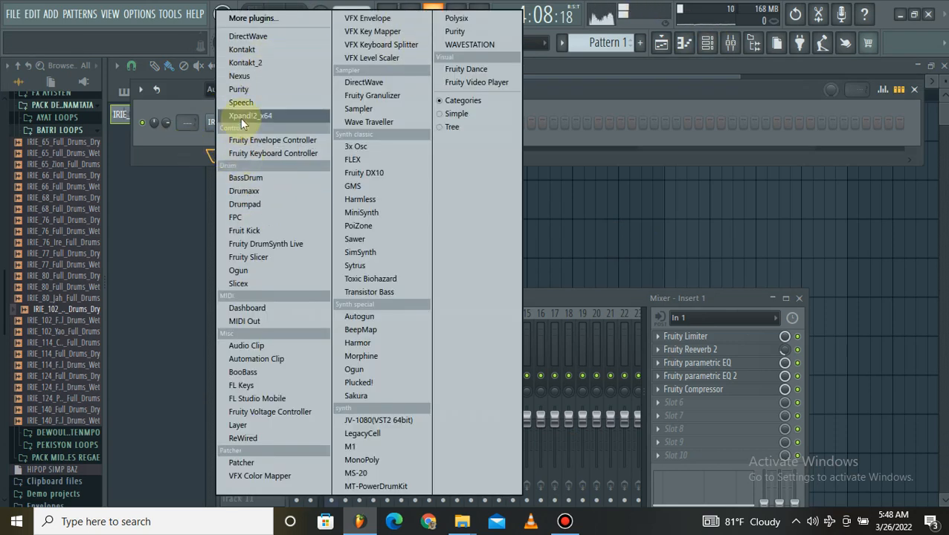
click(259, 116)
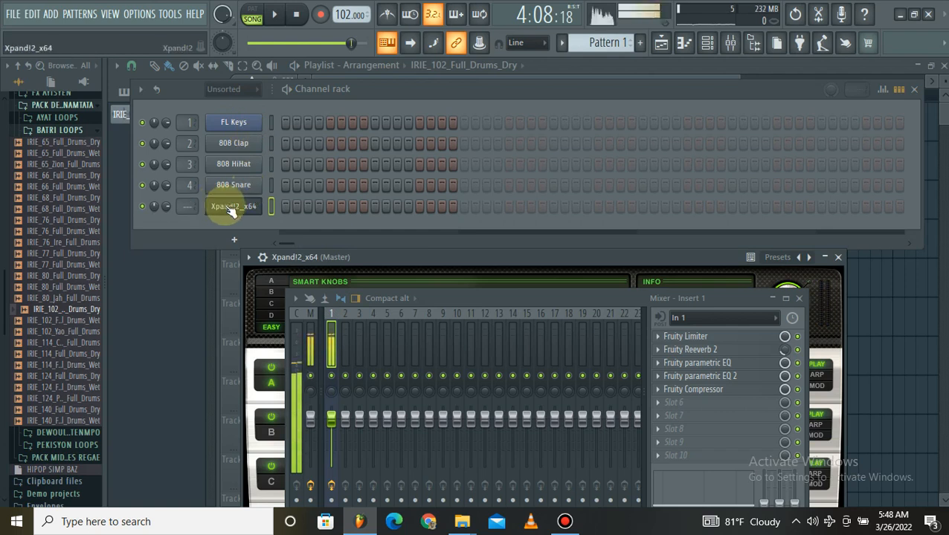
Open the piano roll for Xpand!2_x64 and draw a half-bar chord of G6, C7 and E7 at bar 1.
right_click(226, 210)
click(277, 206)
scroll(210, 184, up, 2)
drag(190, 183, 132, 262)
drag(167, 224, 317, 236)
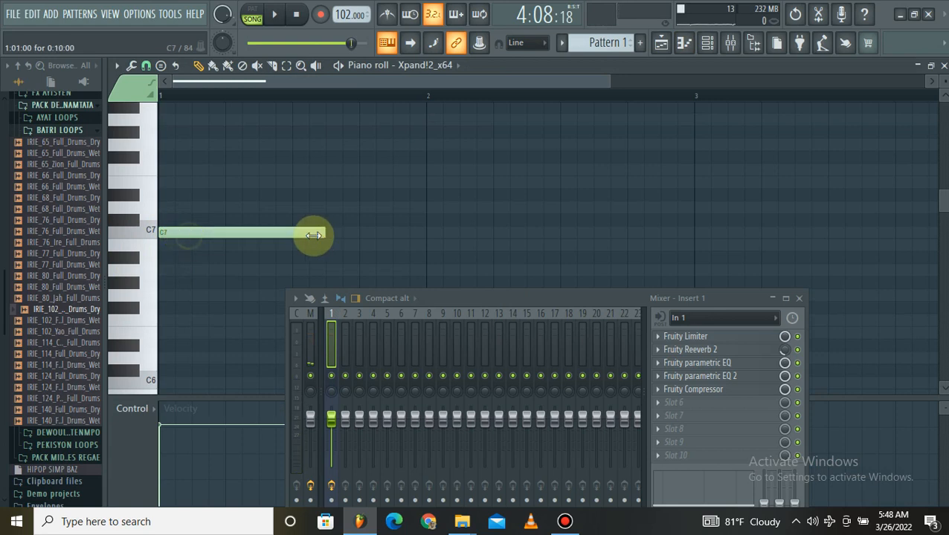
scroll(179, 235, down, 2)
drag(177, 234, 151, 221)
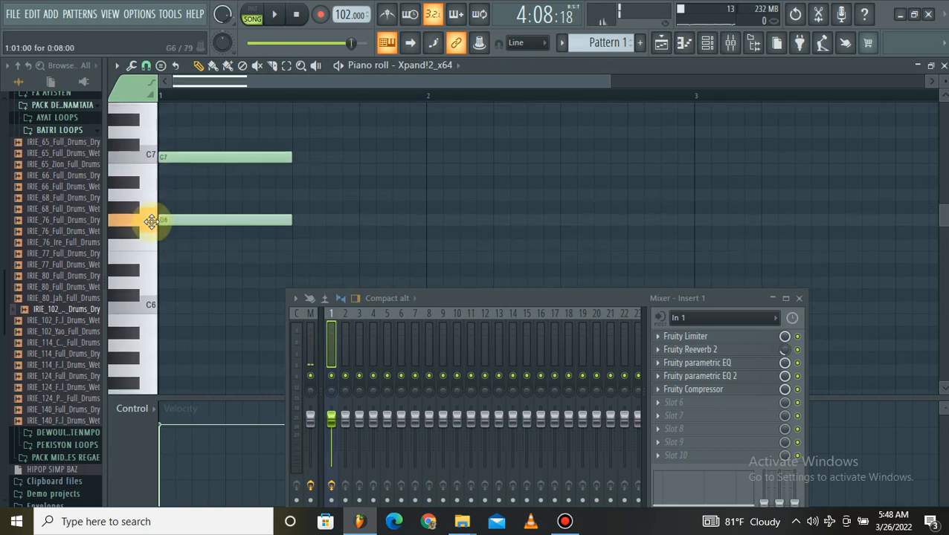
scroll(155, 187, up, 2)
drag(167, 183, 146, 185)
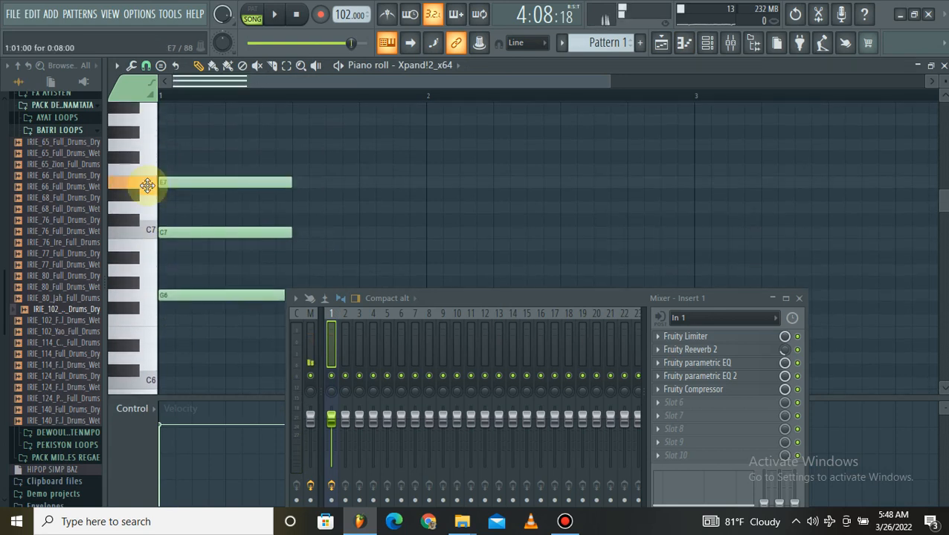
Add a half-bar chord of F6, A6 and C7 in the second half of bar 1.
scroll(225, 160, down, 3)
click(292, 217)
drag(290, 209, 296, 206)
scroll(298, 205, up, 1)
click(312, 190)
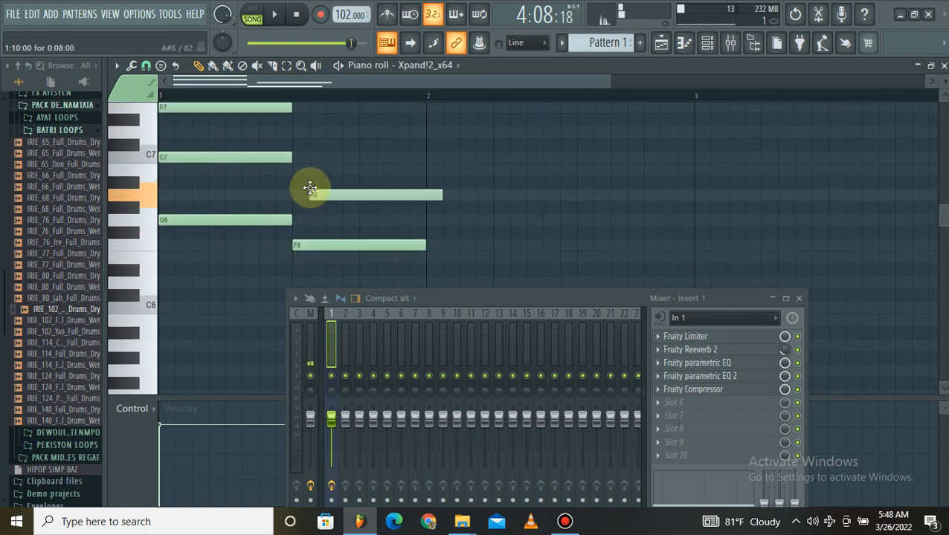
drag(301, 171, 292, 153)
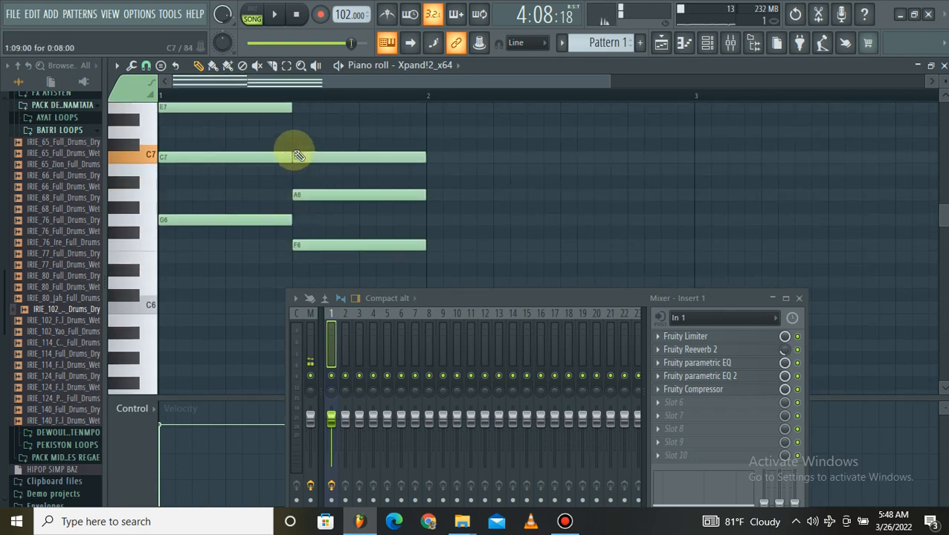
Add a half-bar chord of A6, C7 and E7 at the start of bar 2.
click(435, 185)
drag(426, 192, 424, 206)
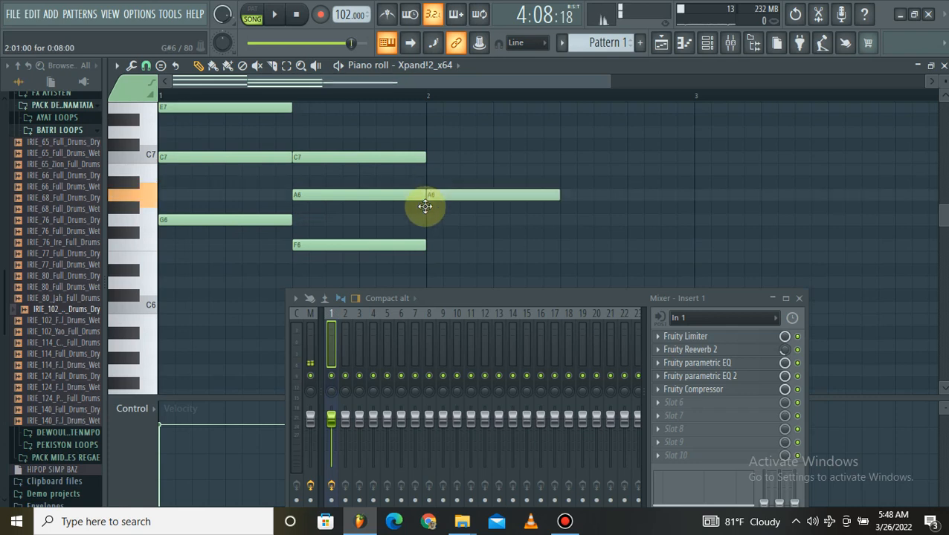
click(428, 157)
scroll(432, 140, up, 1)
click(430, 132)
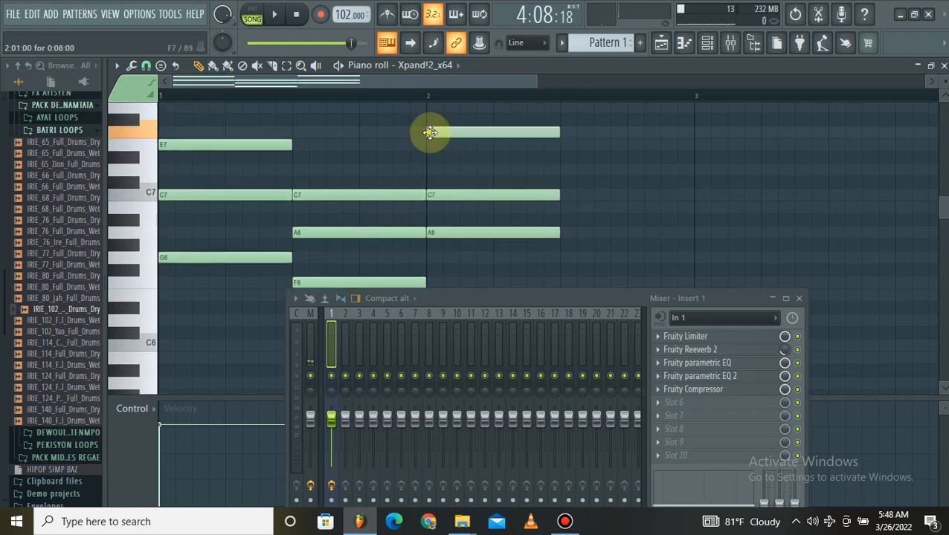
drag(430, 134, 424, 147)
scroll(424, 152, down, 3)
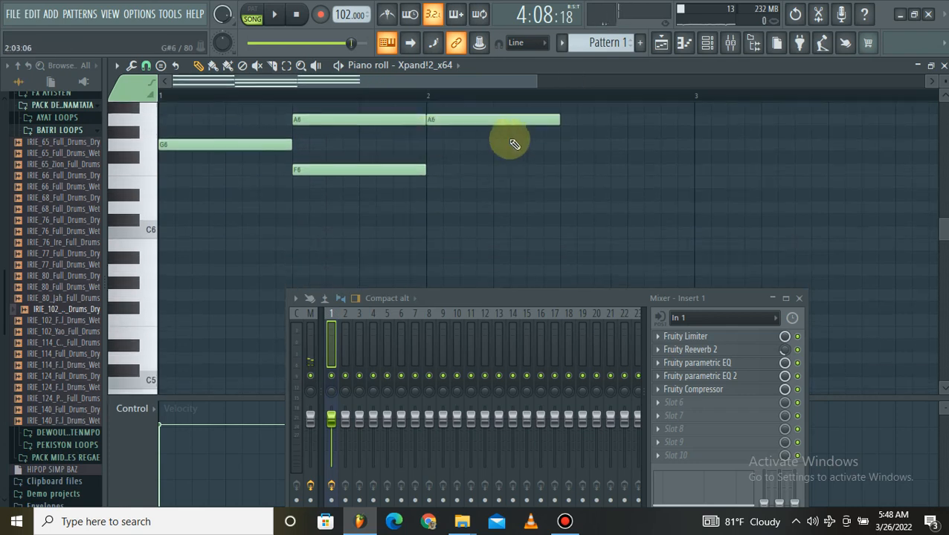
Add a half-bar chord of G6, B6 and D7 in the second half of bar 2.
scroll(548, 171, up, 1)
click(563, 182)
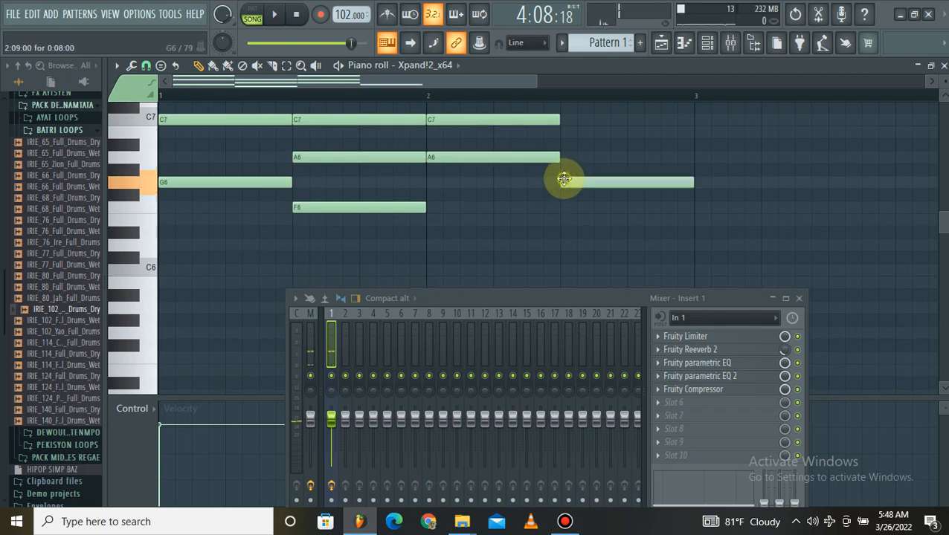
click(567, 131)
scroll(558, 132, up, 1)
click(563, 135)
Switch to pattern mode, listen to the chord progression and stop it.
scroll(604, 89, down, 2)
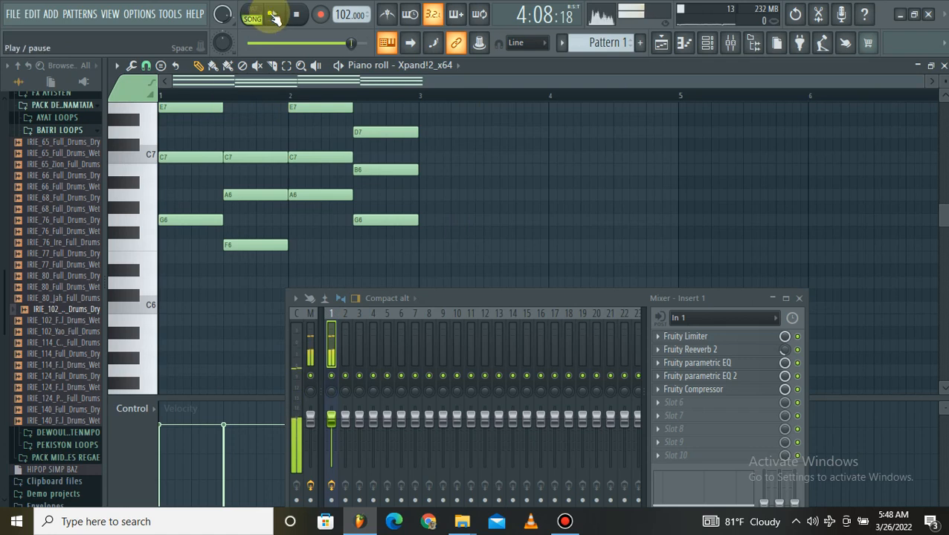
click(253, 13)
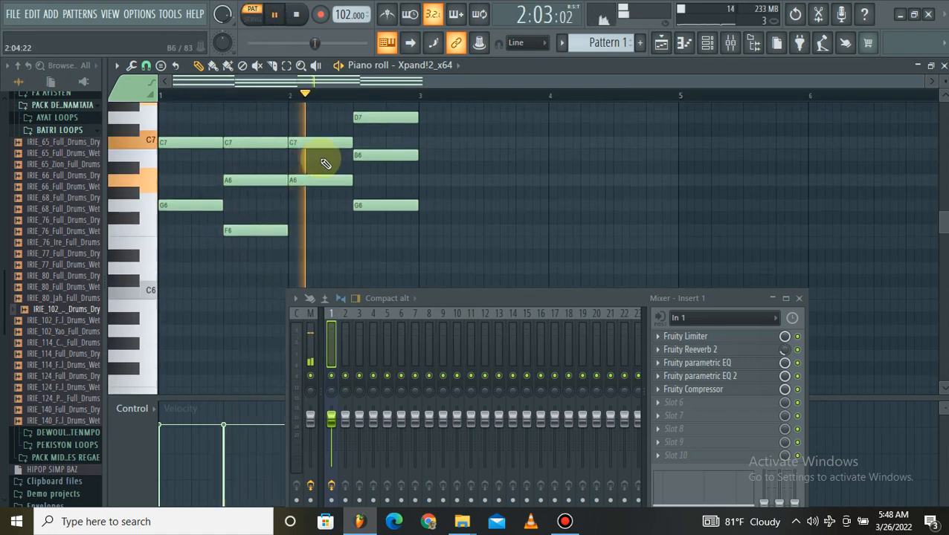
key(space)
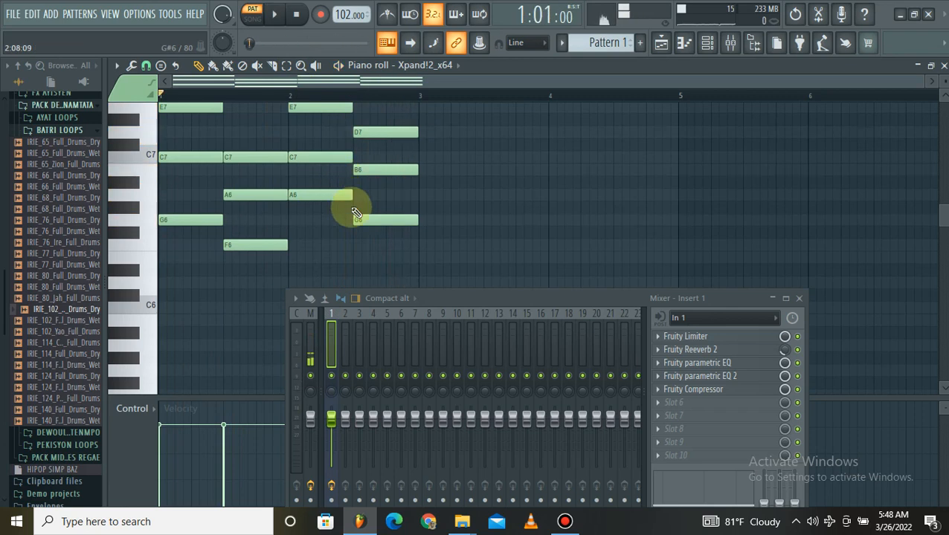
Move the second, third and fourth chords so they start at bars 2, 3 and 4.
drag(405, 267, 243, 96)
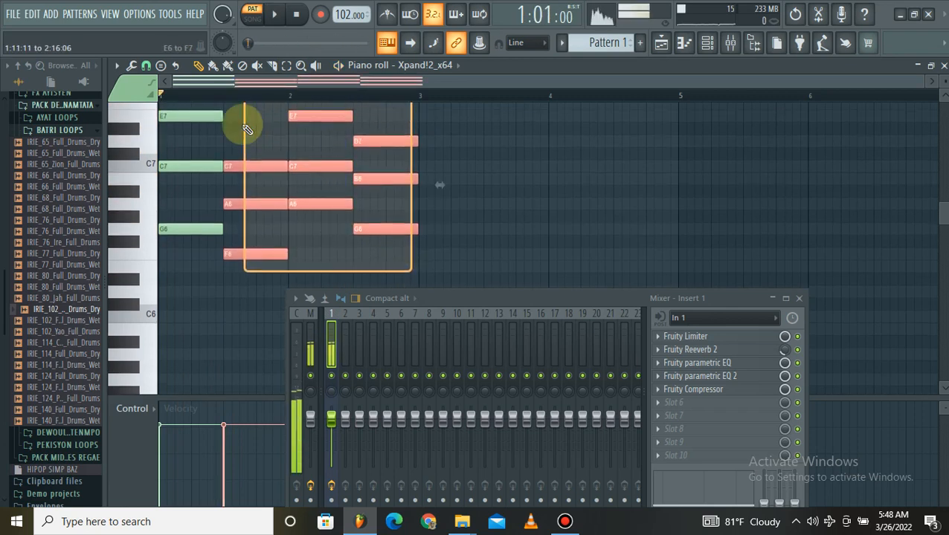
drag(247, 163, 317, 168)
drag(485, 258, 426, 116)
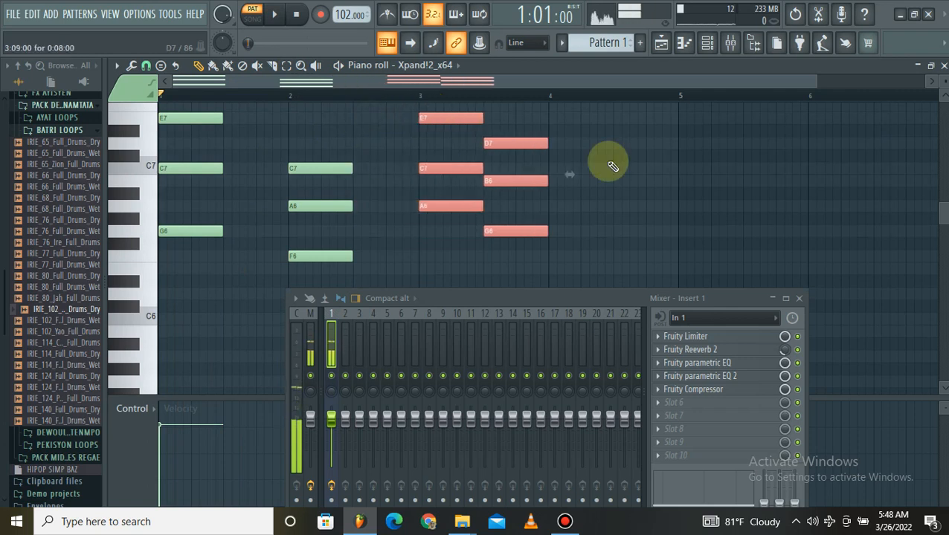
click(598, 174)
drag(566, 262, 554, 140)
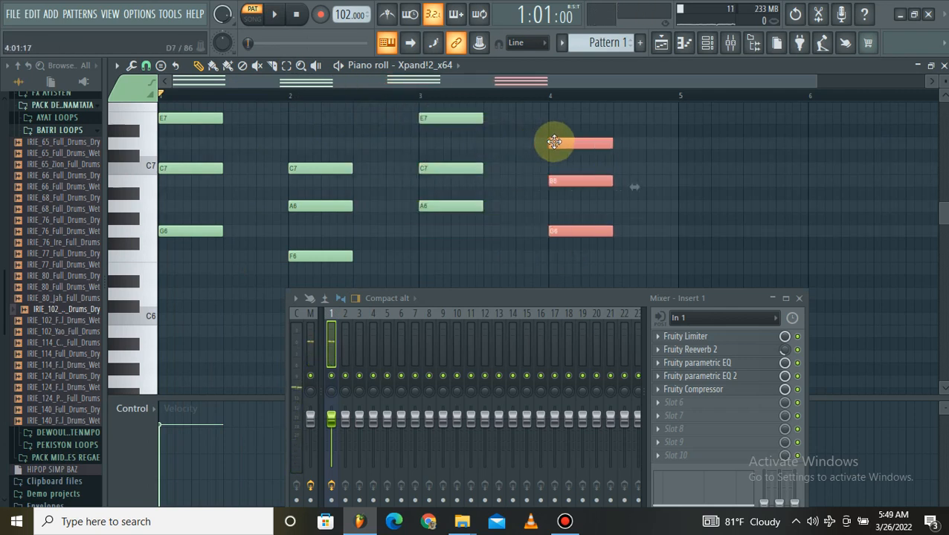
Select all the chord notes, lengthen each to one full bar and close the piano roll.
key(ctrl+a)
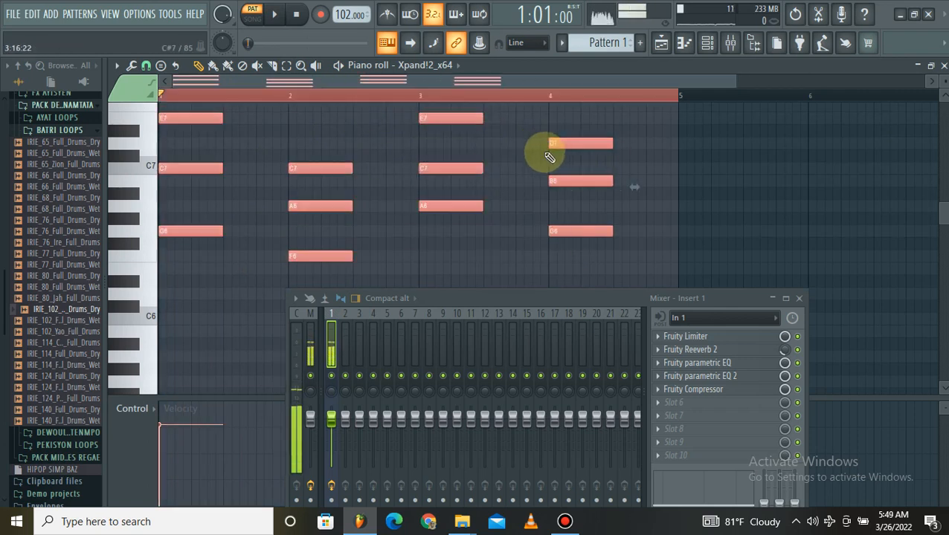
drag(483, 167, 546, 164)
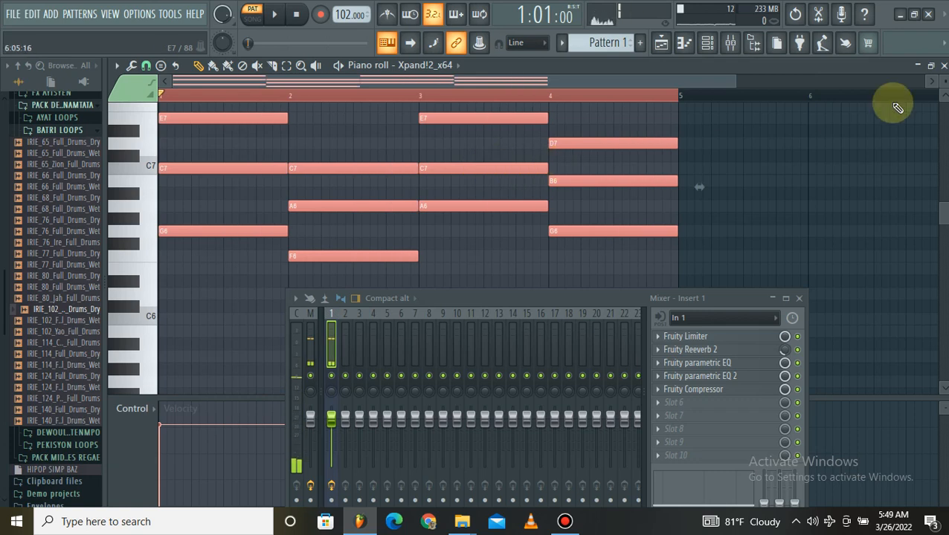
click(943, 66)
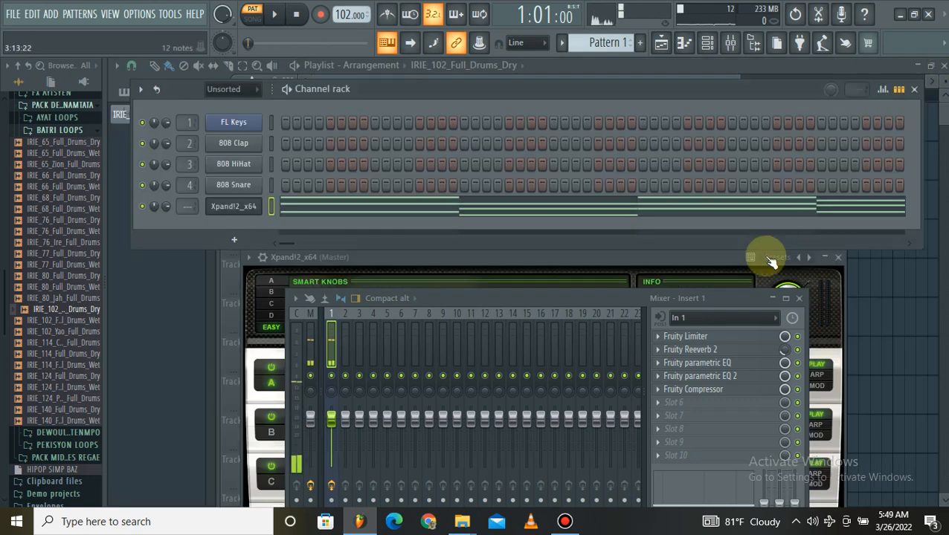
Place Pattern 1 on Track 2 at bar 1 beneath the drum loops and return to song mode.
click(882, 291)
key(space)
key(space)
drag(341, 170, 290, 170)
right_click(331, 170)
click(608, 46)
drag(350, 159, 199, 163)
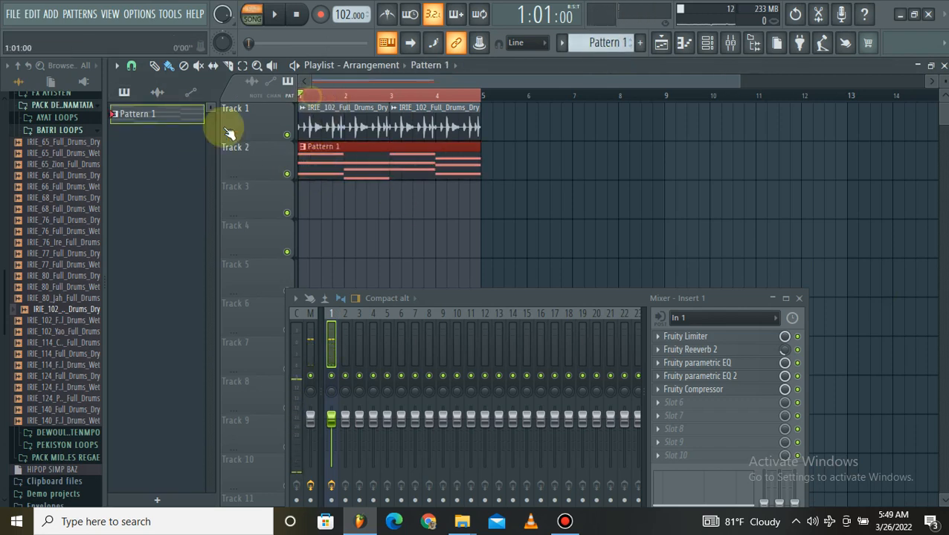
Play the chords together with the drum loops in song mode and stop playback.
key(space)
click(430, 220)
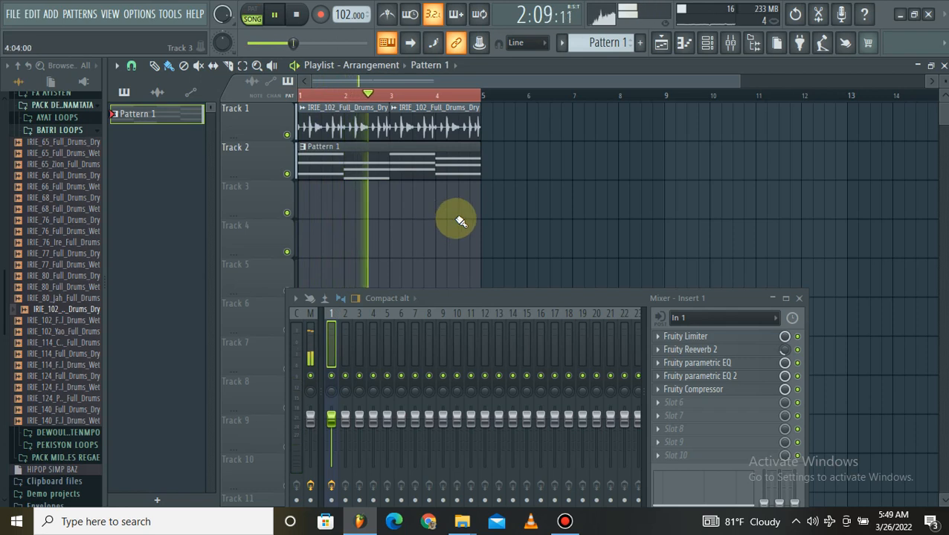
key(space)
Reopen Pattern 1 in the piano roll and transpose all its chord notes down one octave.
double_click(406, 171)
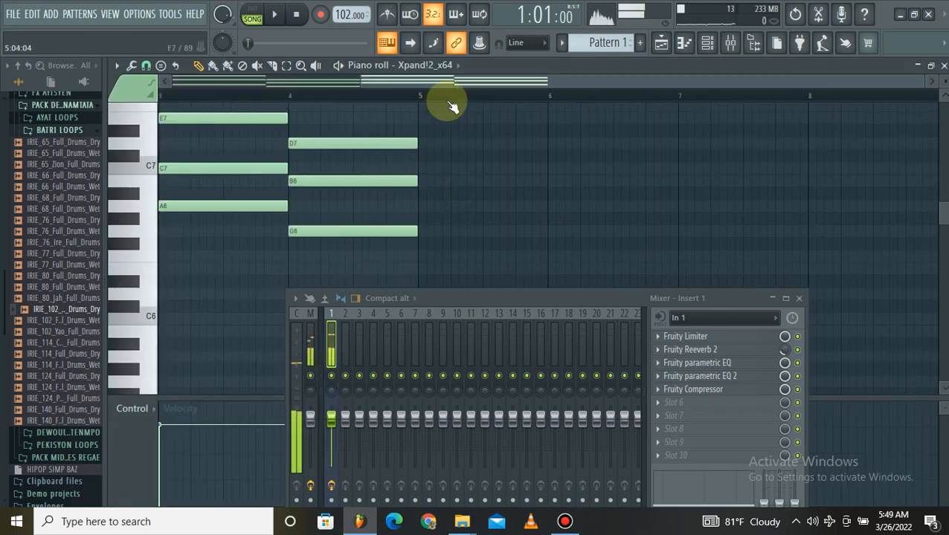
scroll(448, 99, down, 3)
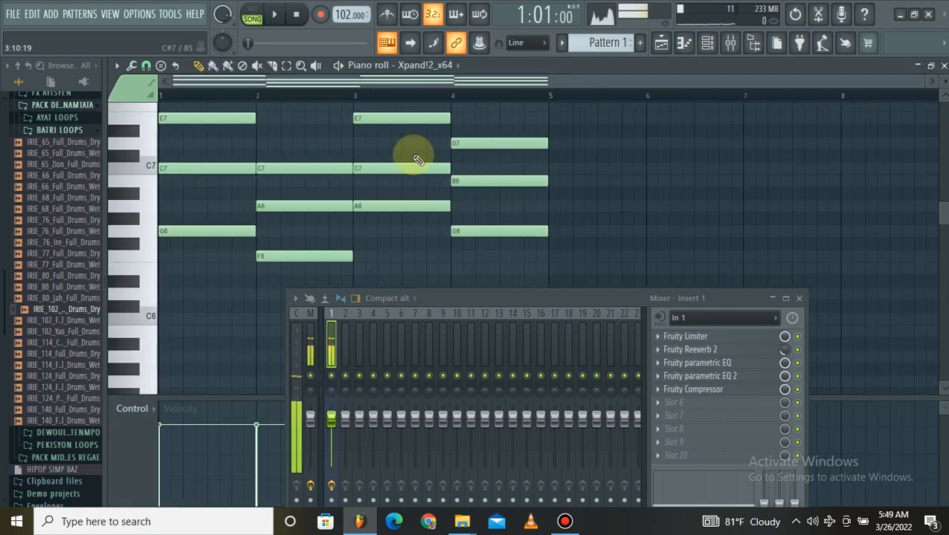
key(ctrl+a)
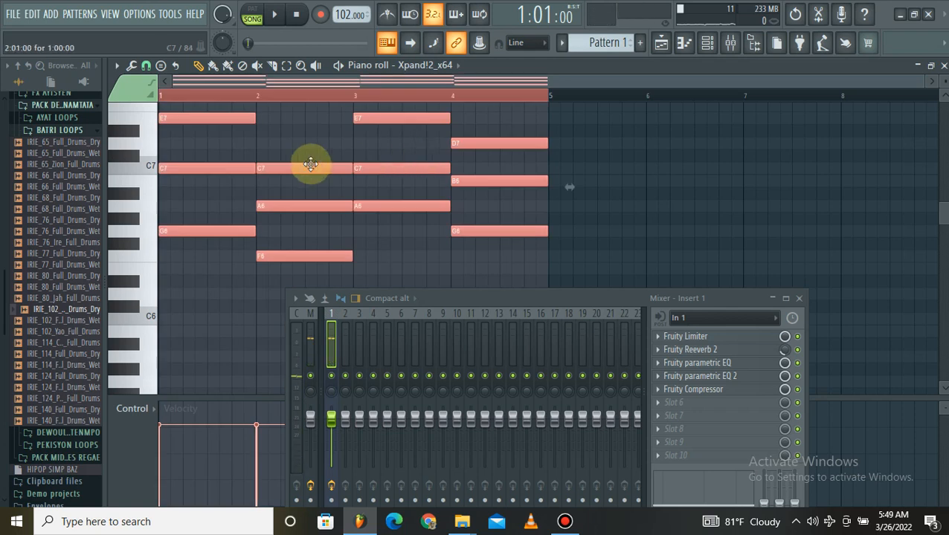
scroll(175, 212, down, 2)
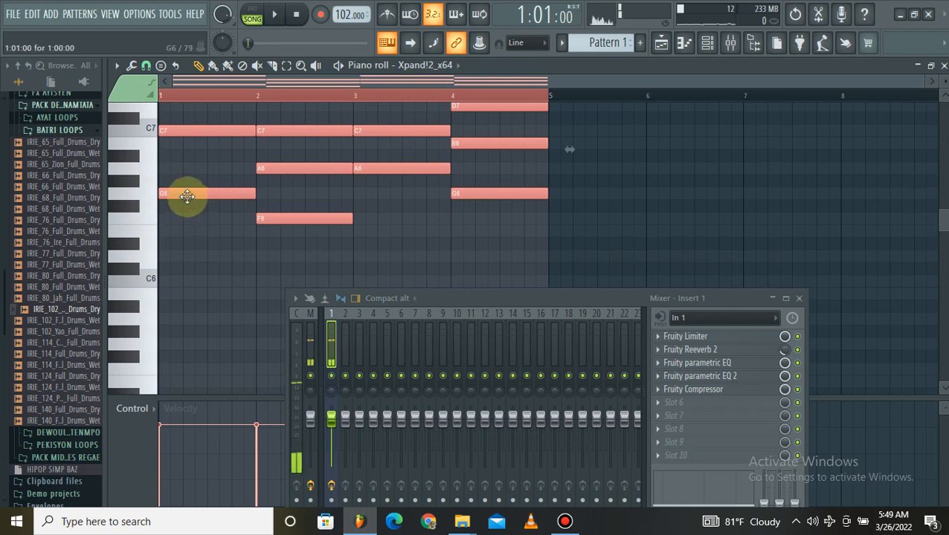
drag(185, 196, 182, 350)
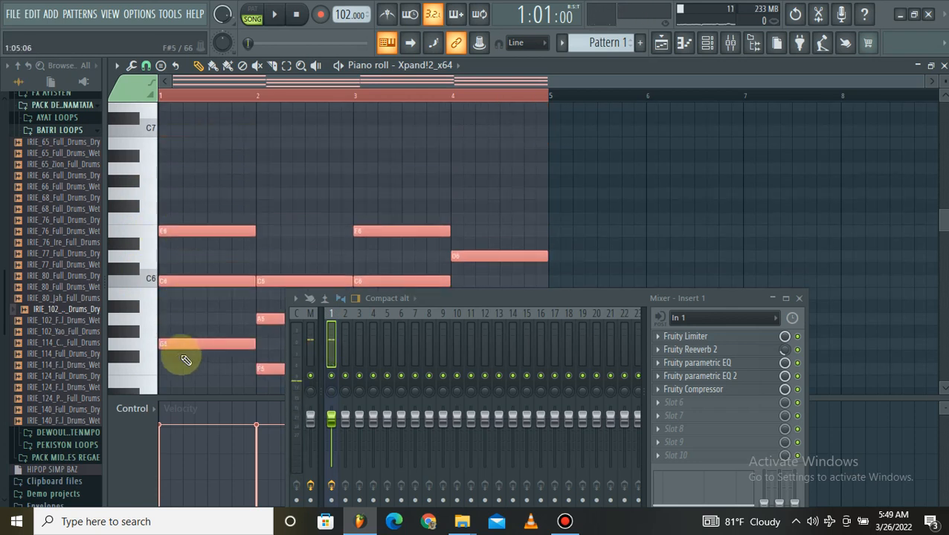
Play the transposed chords with the drum loops, close the piano roll and channel rack, and stop playback.
key(space)
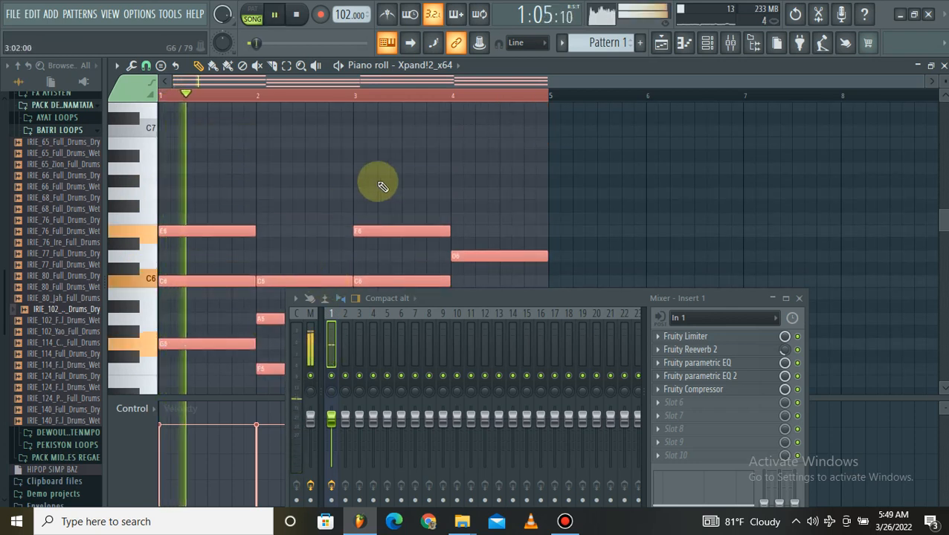
click(485, 169)
click(943, 66)
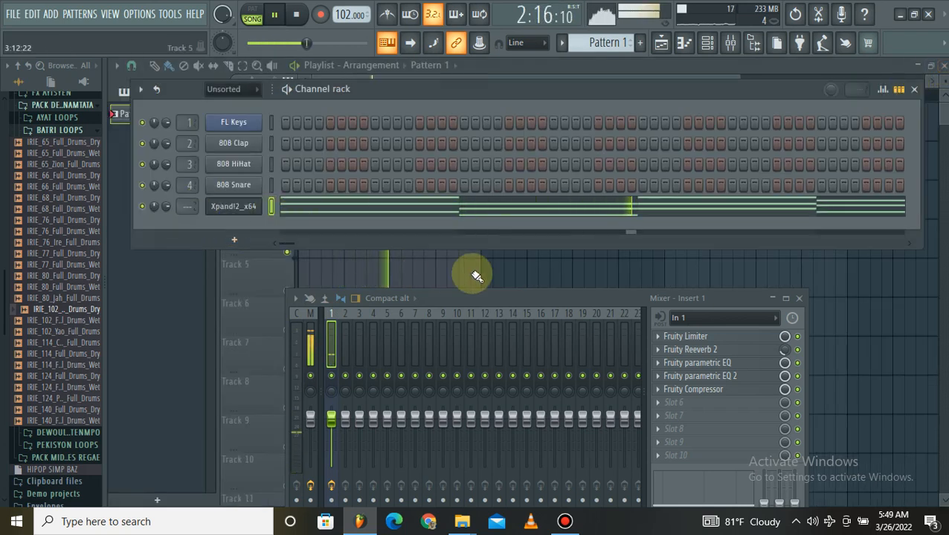
key(F6)
key(space)
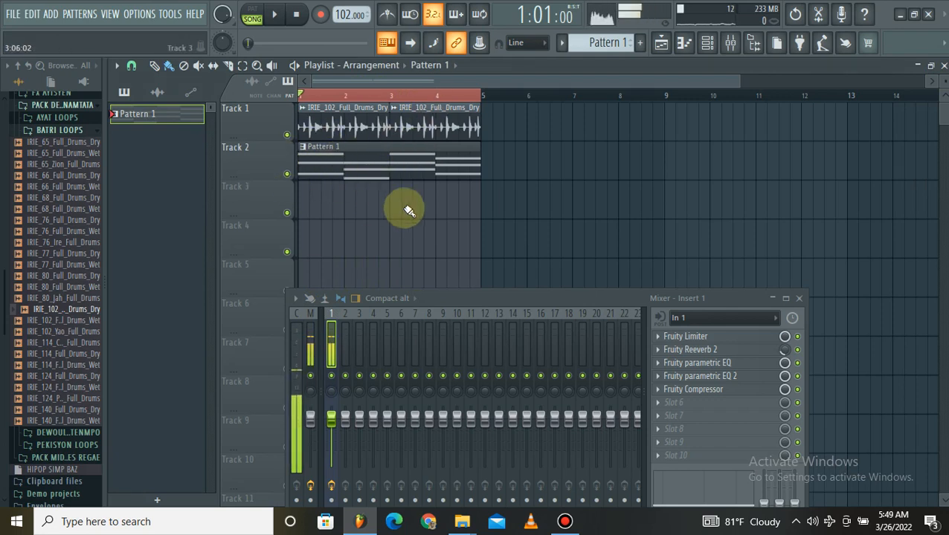
Consolidate the Pattern 1 clip on Track 2 into a stereo 16Bit int WAV with the Leave remainder tail.
click(405, 170)
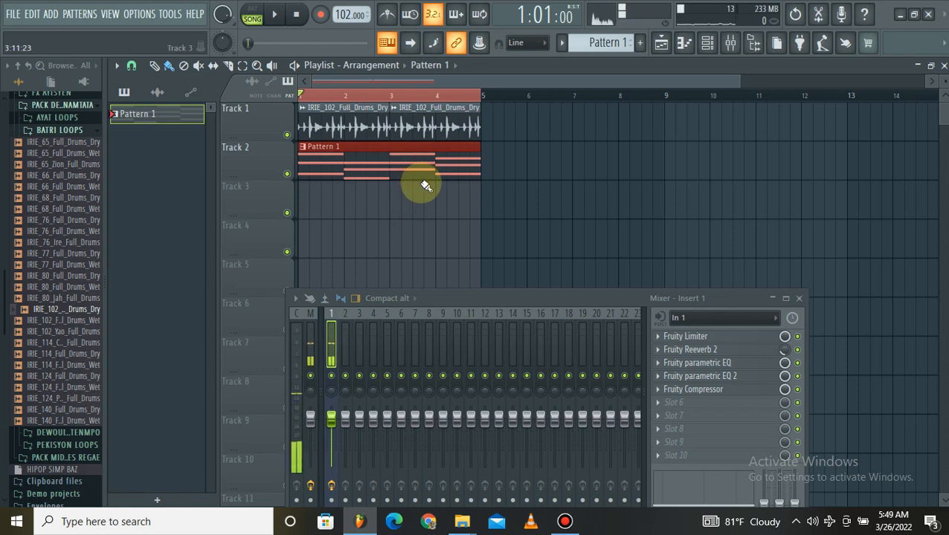
key(ctrl+alt+c)
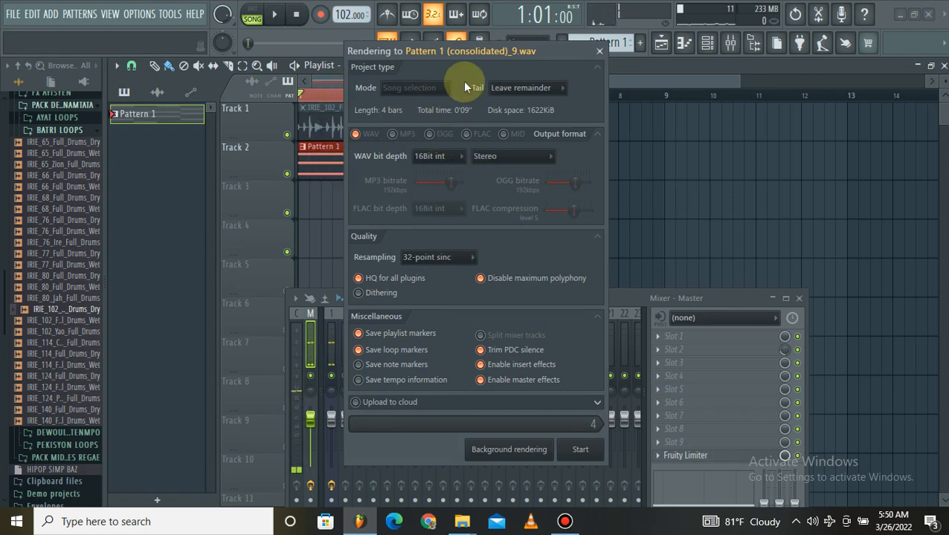
click(587, 454)
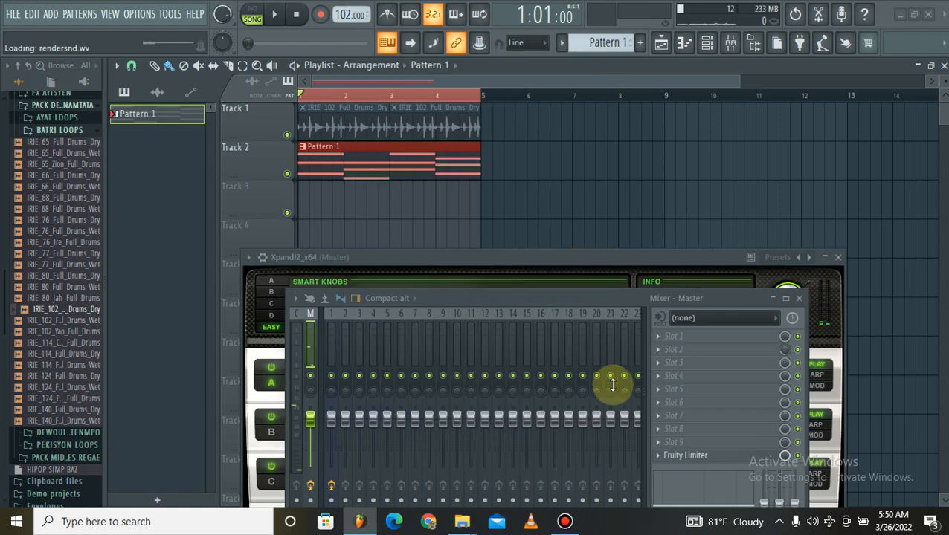
Slice off the consolidated clip's tail at bar 5 and return to the Draw tool.
click(227, 66)
drag(484, 139, 489, 195)
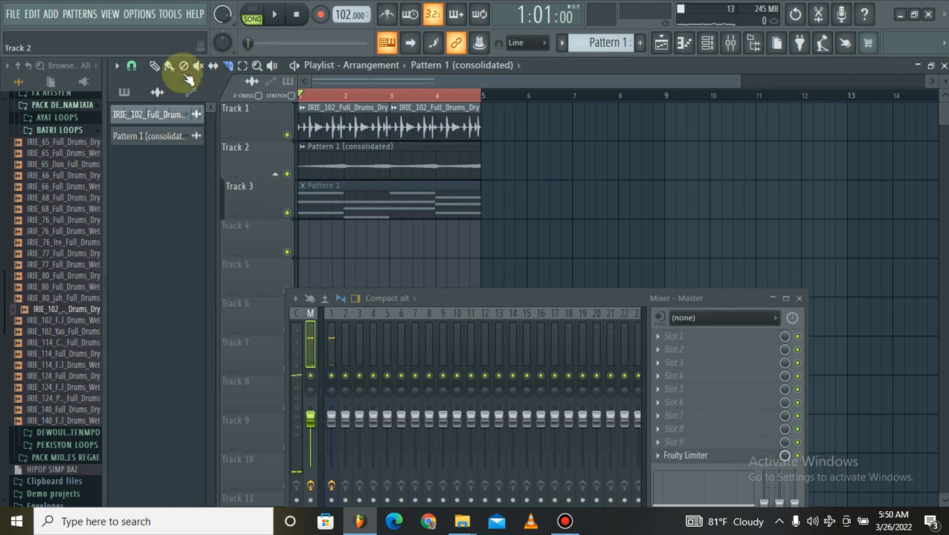
click(154, 66)
Mute Track 3, which holds the original Pattern 1 clip.
click(198, 66)
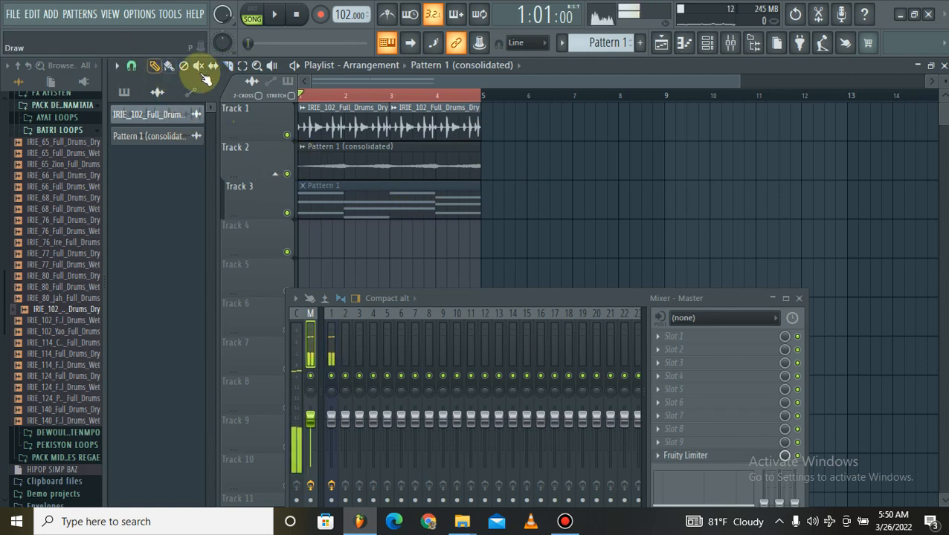
click(336, 194)
click(154, 66)
click(287, 214)
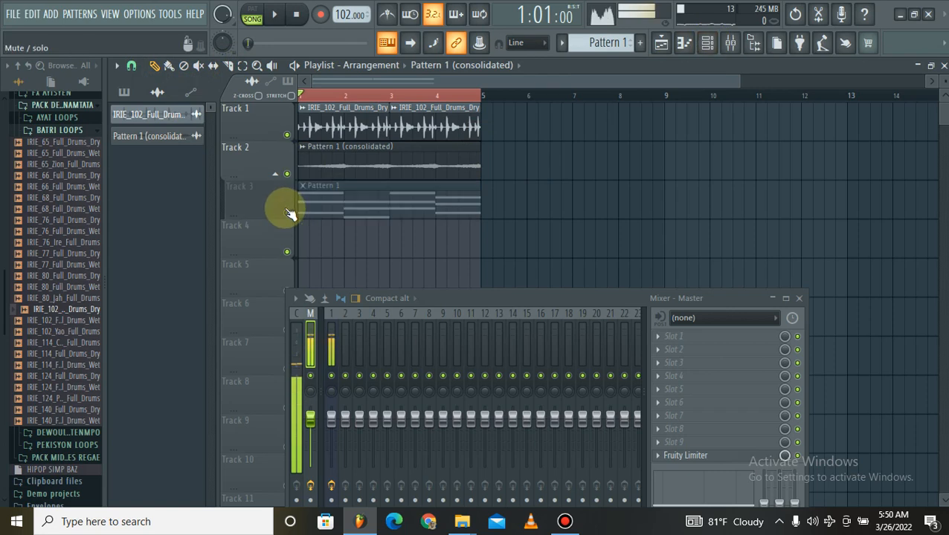
Rename the consolidated audio clip on Track 2 to STRENN and color it sea green, #287631.
click(303, 149)
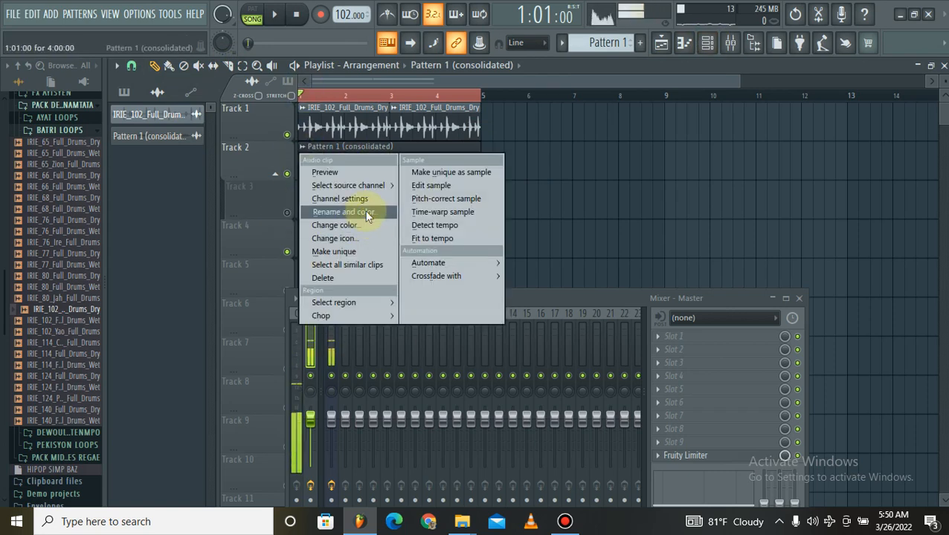
click(366, 214)
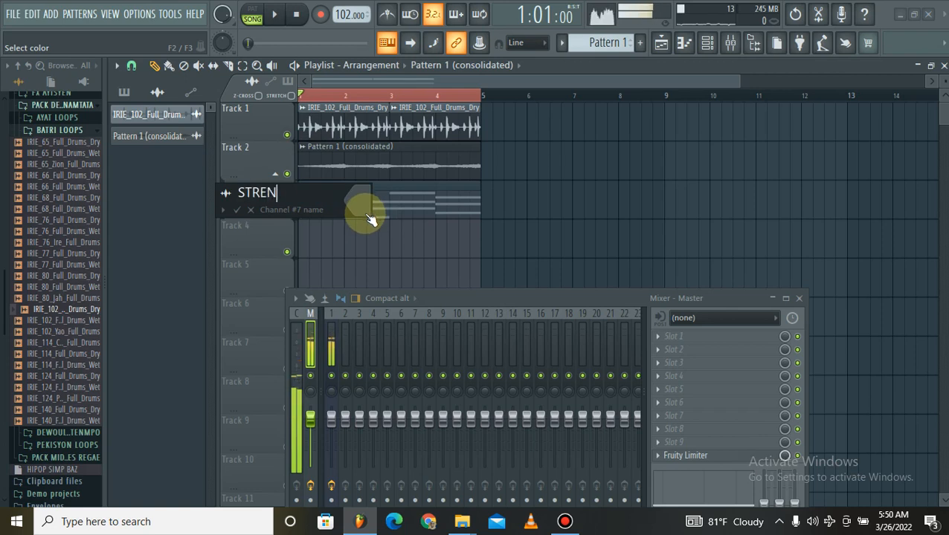
click(370, 217)
click(460, 280)
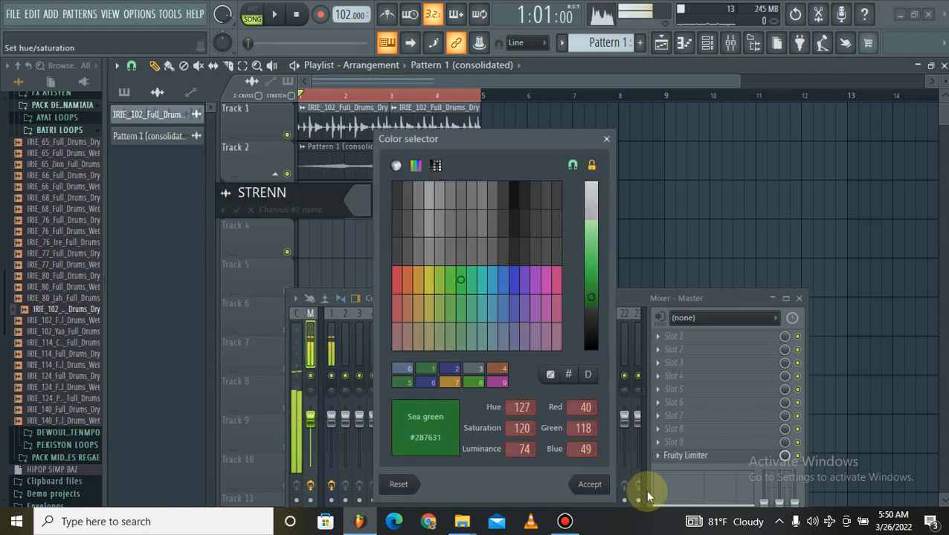
click(590, 485)
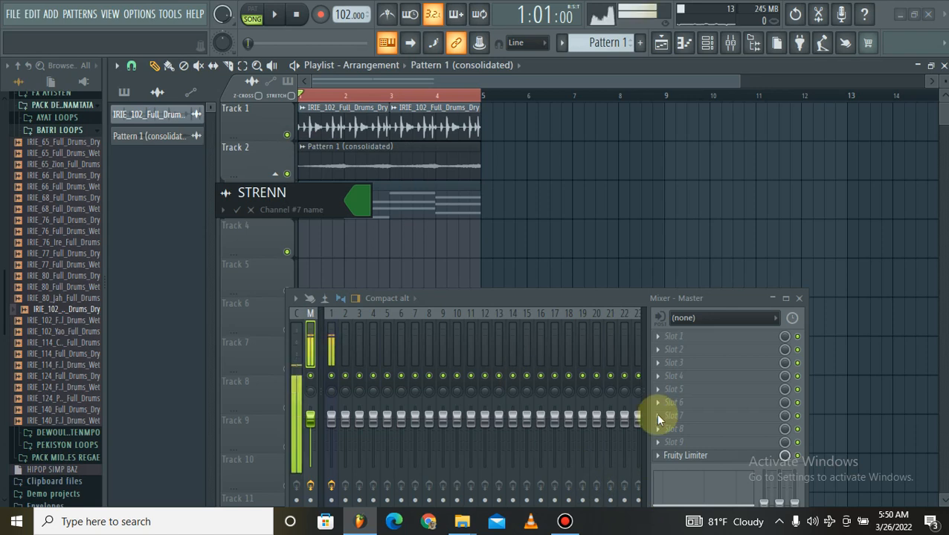
key(Return)
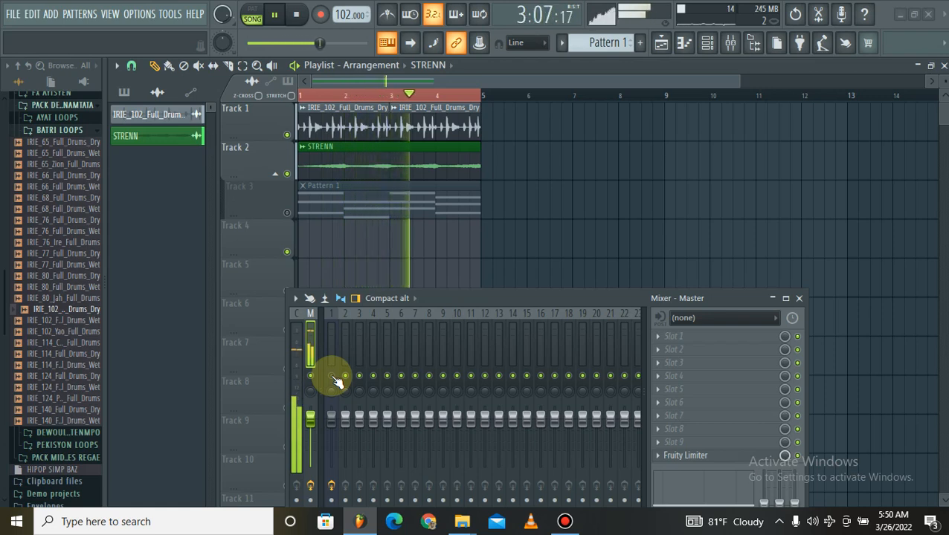
Stop playback, re-enable Track 3 and open its Pattern 1 clip in the piano roll.
key(space)
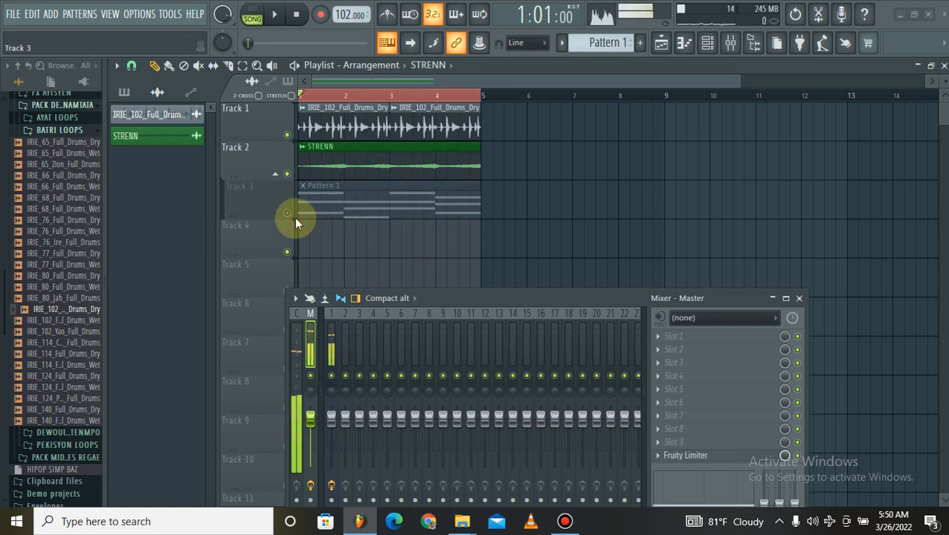
click(708, 45)
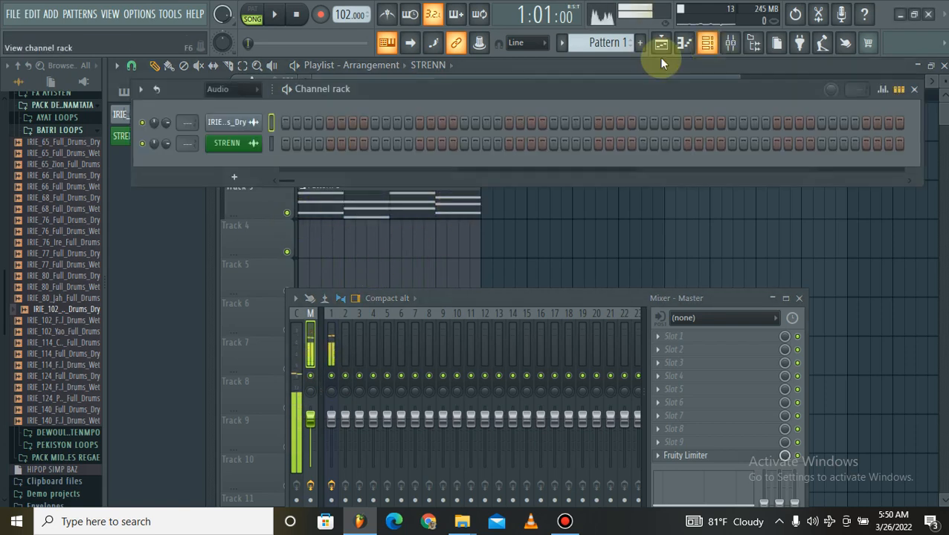
double_click(401, 213)
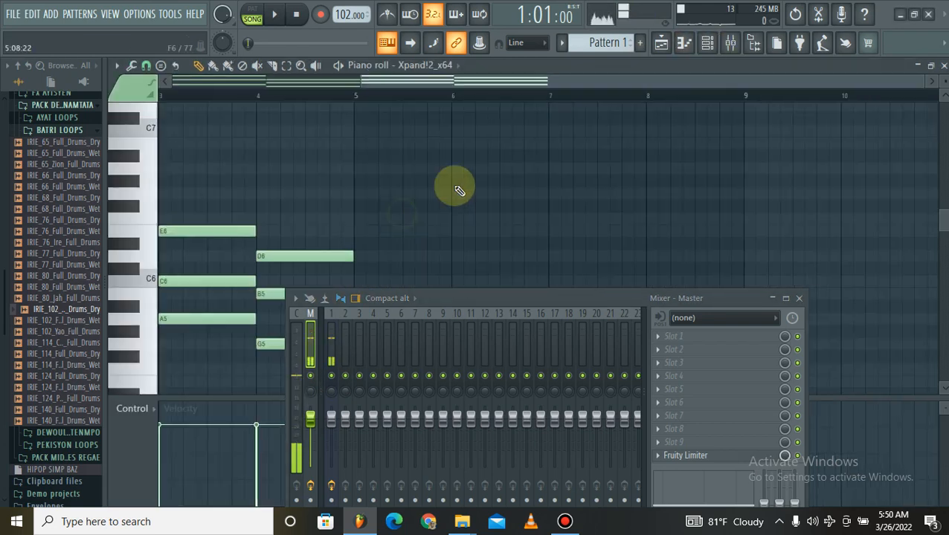
Copy the Xpand!2_x64 chord notes into the FL Keys channel and open the FL Keys piano roll.
click(706, 43)
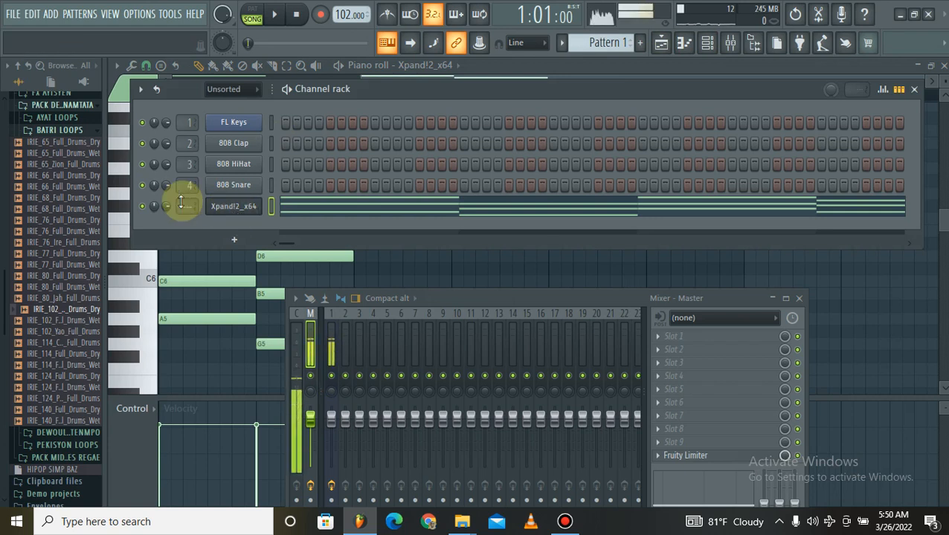
right_click(261, 208)
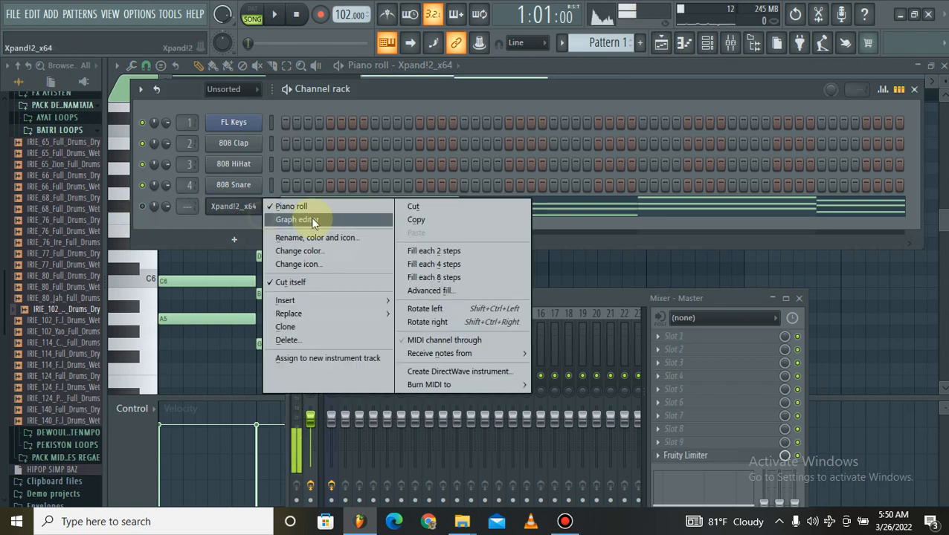
click(415, 219)
right_click(237, 121)
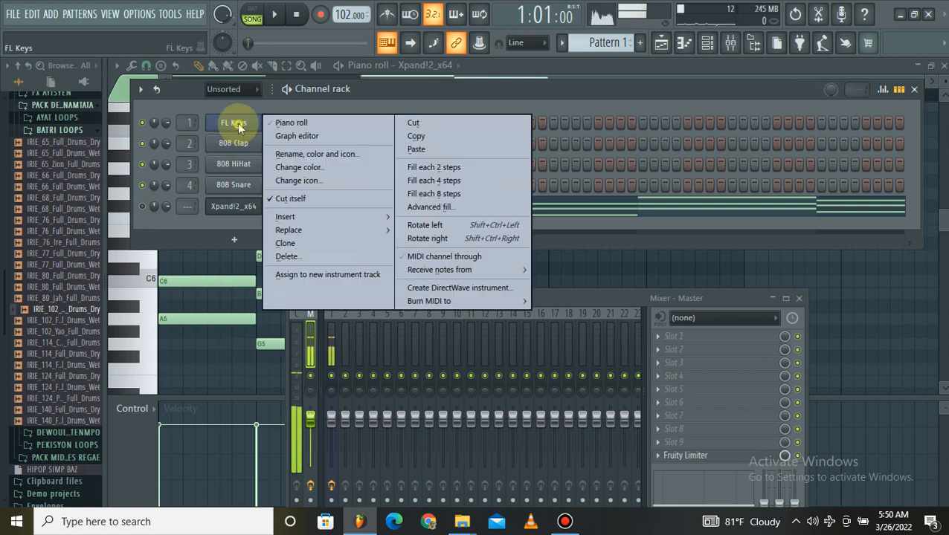
click(416, 149)
click(300, 125)
Select all the FL Keys chord notes and shorten each one to a single step.
scroll(257, 148, down, 4)
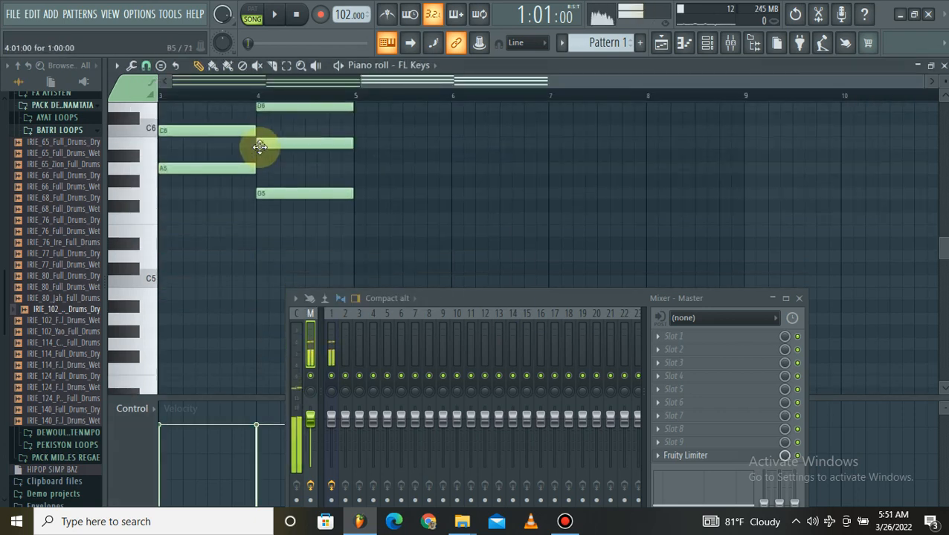
scroll(259, 148, up, 4)
scroll(332, 98, up, 3)
scroll(335, 100, up, 1)
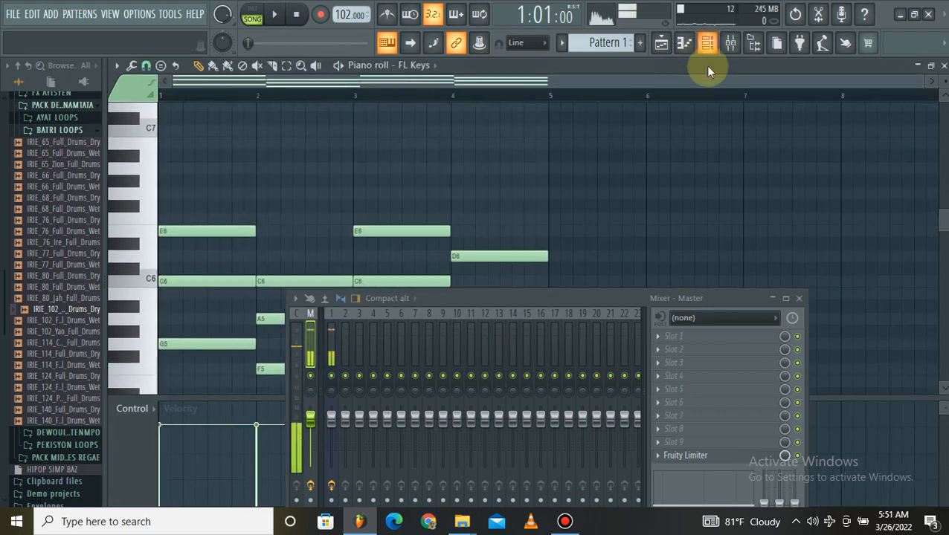
key(ctrl+a)
scroll(384, 218, down, 3)
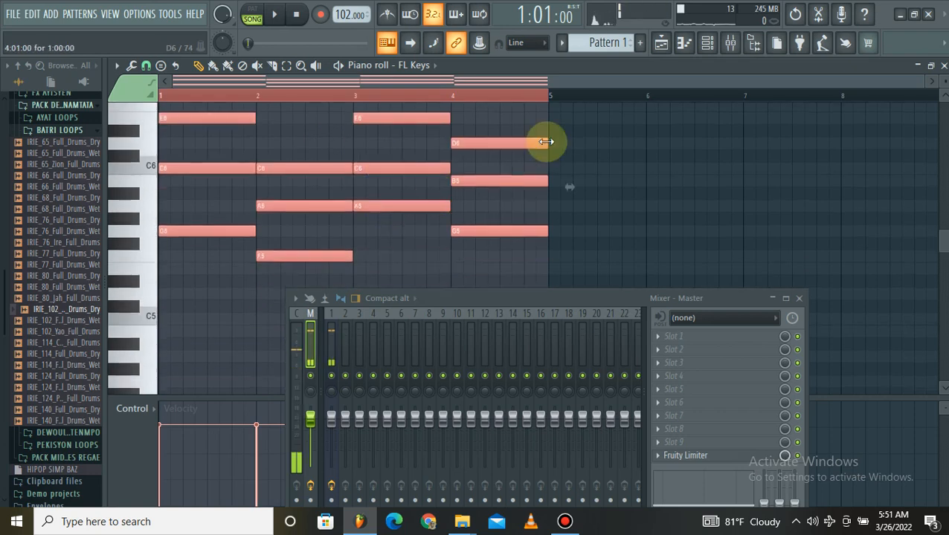
drag(539, 142, 409, 146)
scroll(460, 98, up, 3)
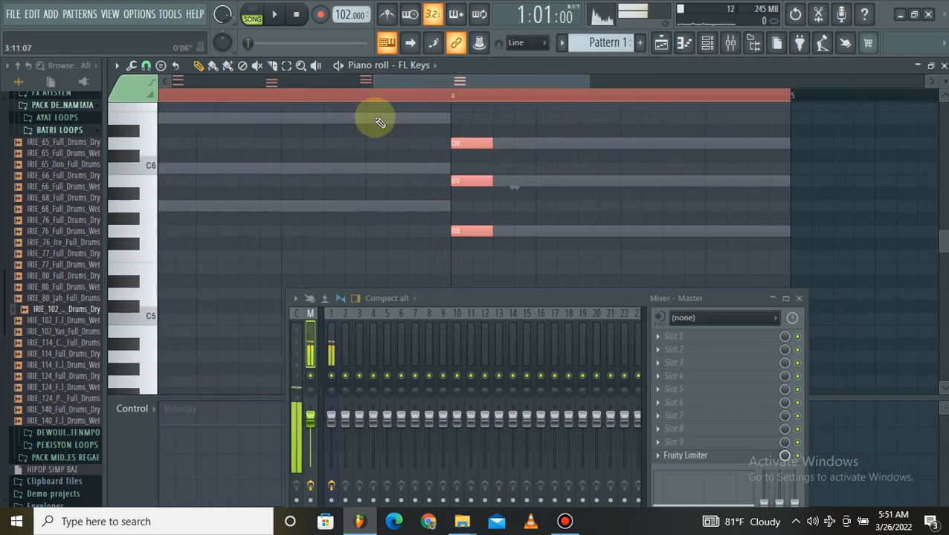
drag(492, 144, 411, 155)
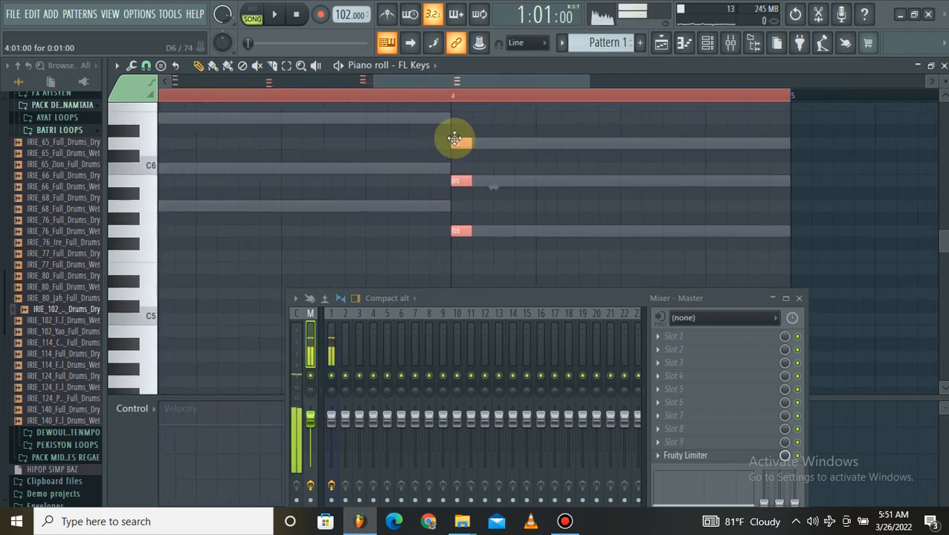
scroll(444, 95, down, 3)
scroll(269, 97, down, 1)
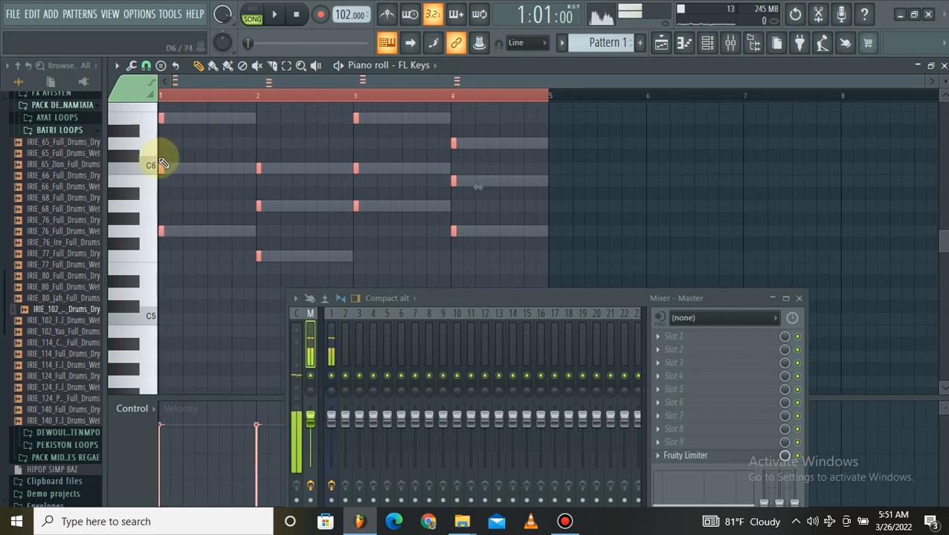
Move the short FL Keys chords to the third step of each of the four bars and audition them with the drums.
drag(158, 165, 281, 165)
key(space)
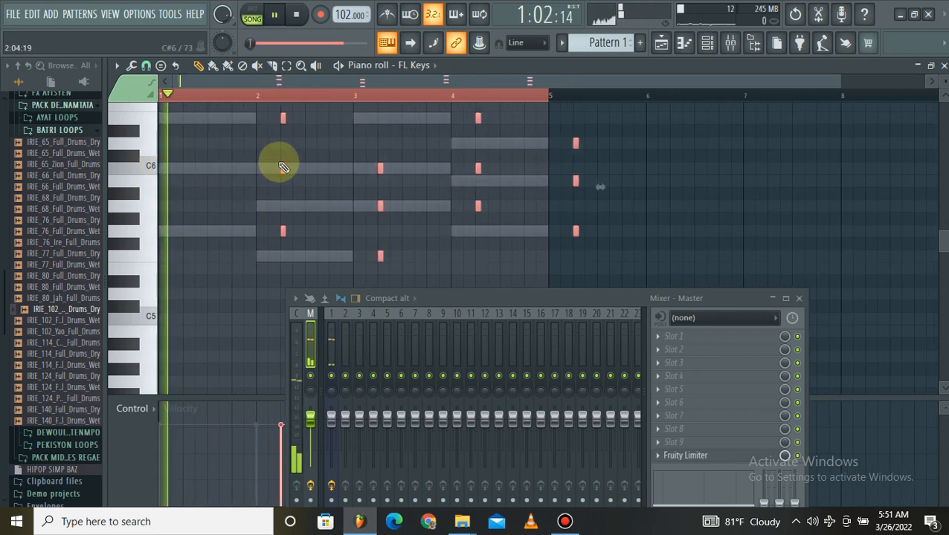
key(space)
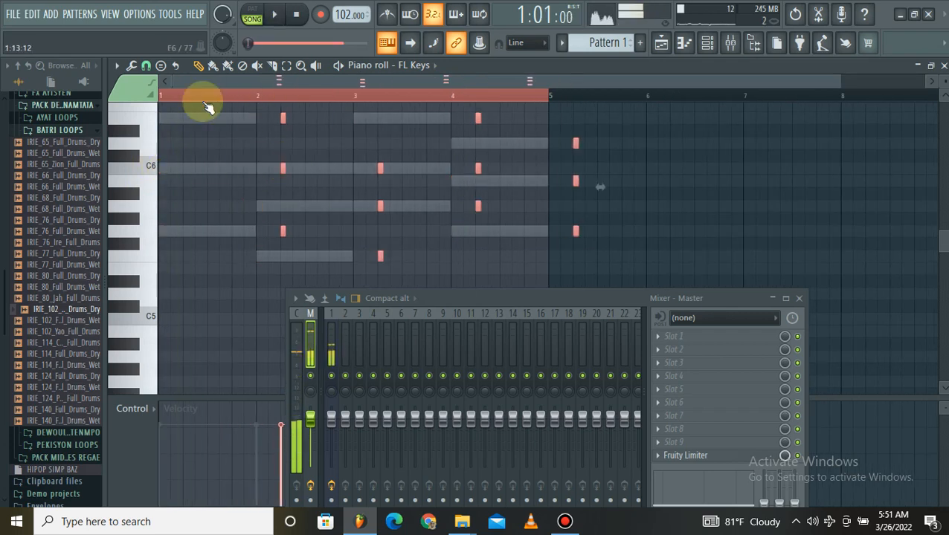
scroll(211, 87, up, 1)
scroll(210, 87, up, 2)
key(space)
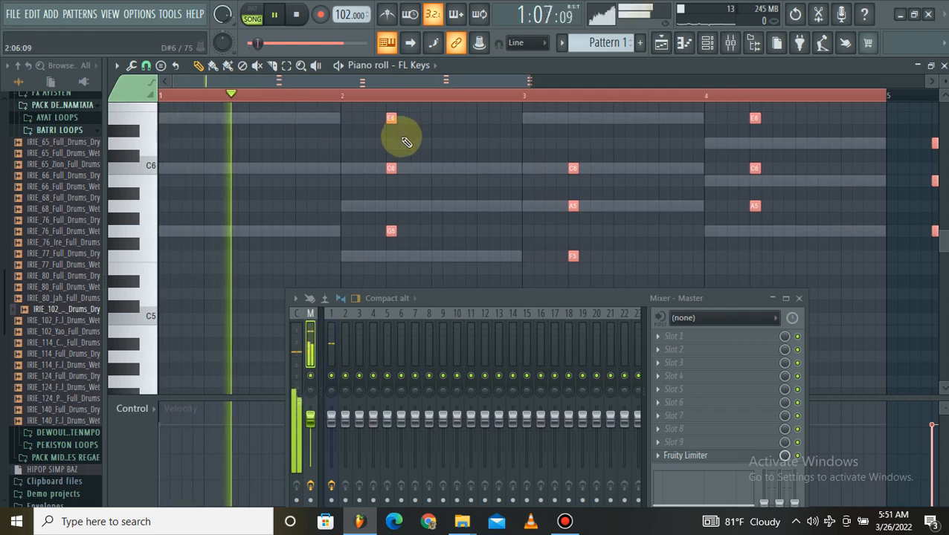
key(space)
drag(388, 172, 184, 173)
key(space)
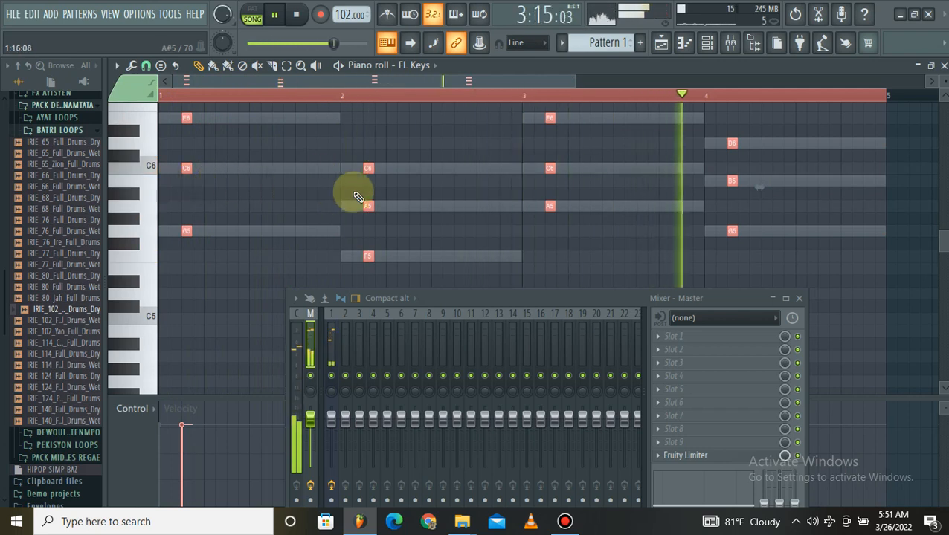
key(space)
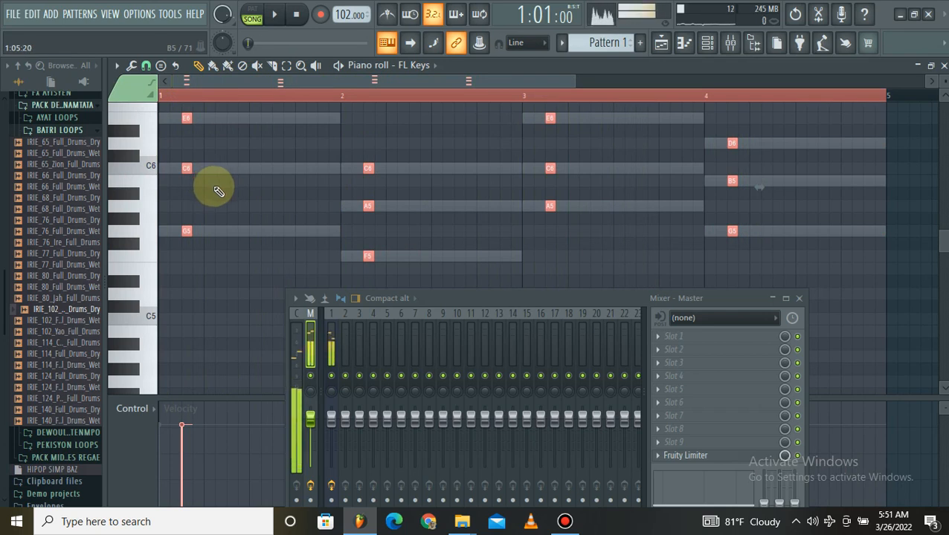
Duplicate the chord stabs onto the seventh step of each bar, audition them, and deselect the notes.
drag(186, 170, 226, 165)
key(space)
key(space)
key(space)
key(space)
key(space)
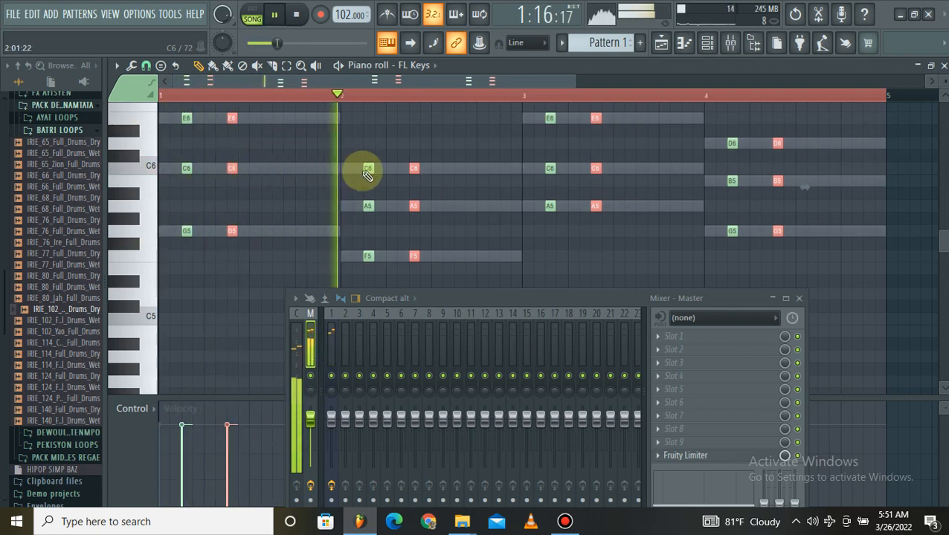
ctrl+click(437, 167)
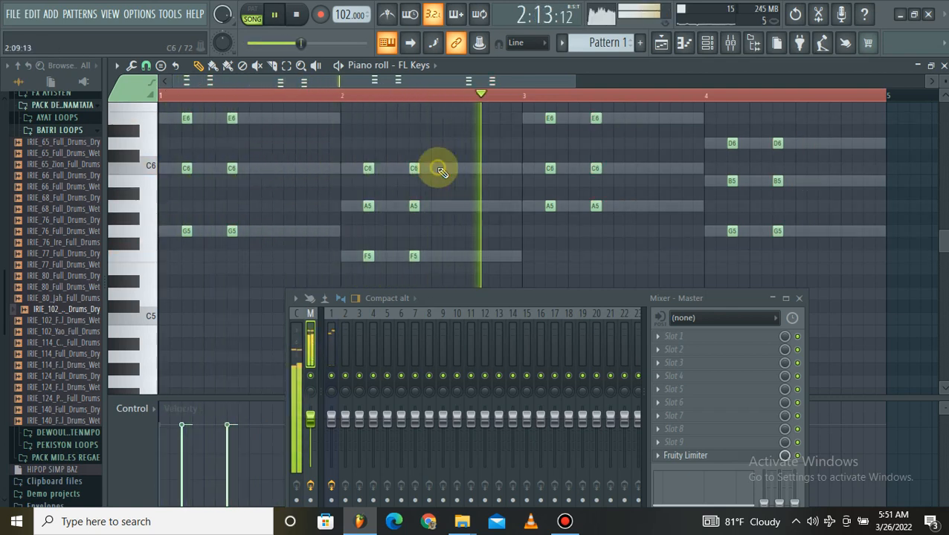
Adjust the FL Keys channel volume in the channel rack and mute the Xpand!2_x64 channel.
click(710, 46)
mouse_move(167, 122)
mouse_down()
mouse_move(167, 140)
mouse_move(168, 125)
mouse_up()
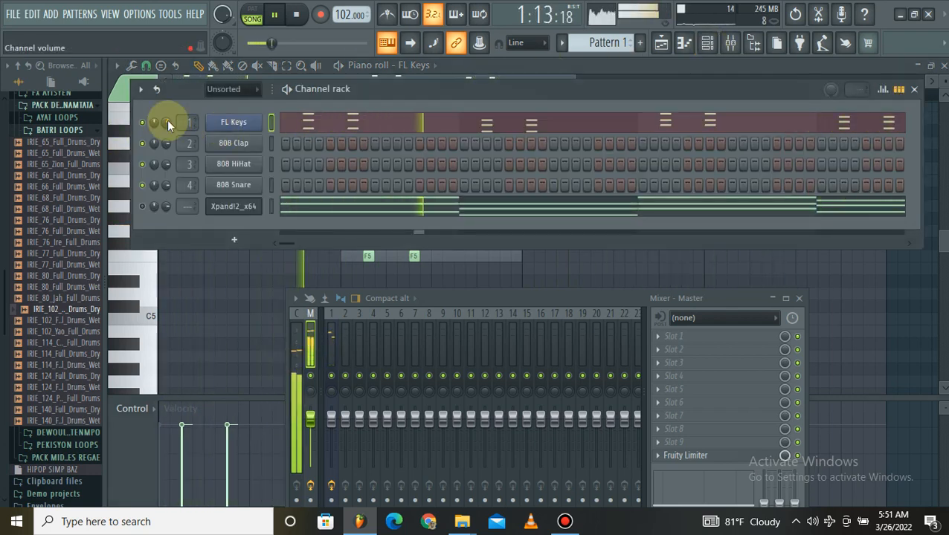
click(142, 206)
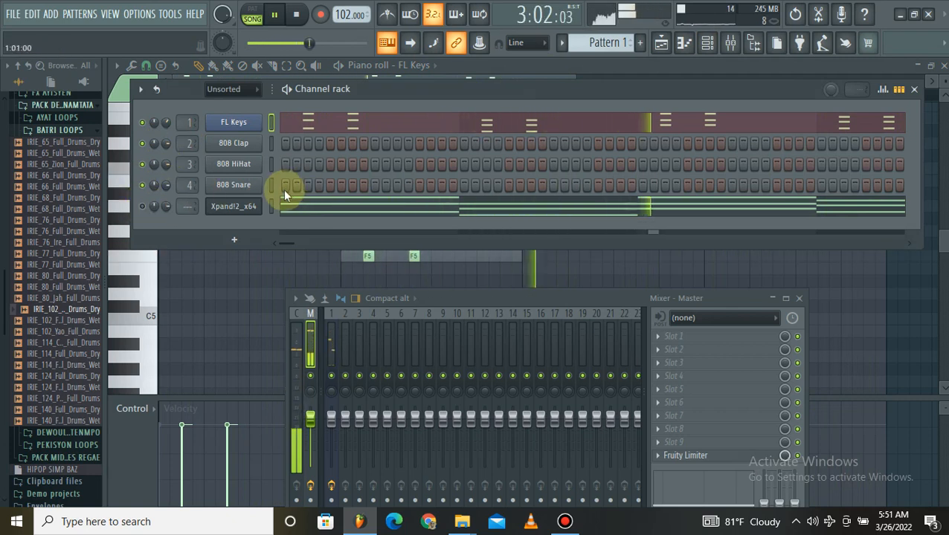
Stop playback, open the Xpand!2_x64 plugin and collapse the mixer so the whole instrument is visible.
key(space)
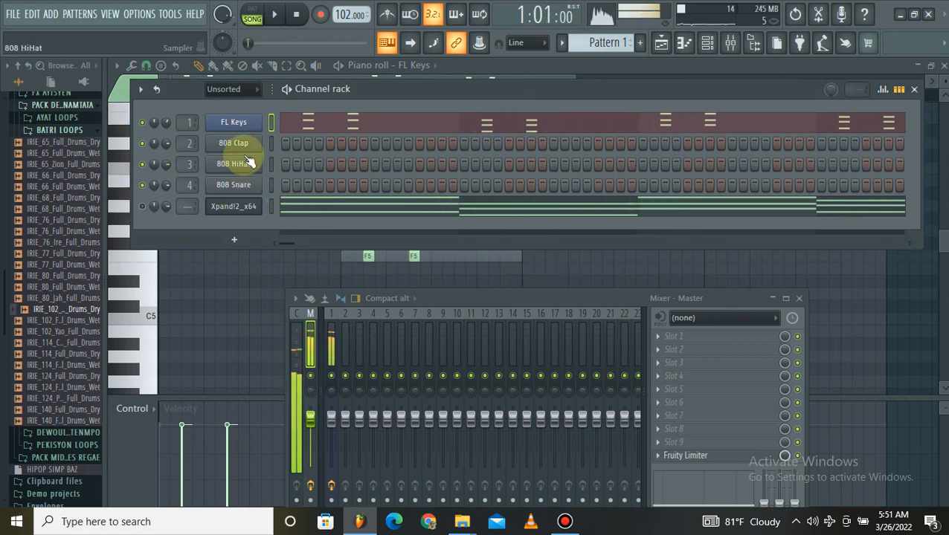
click(233, 209)
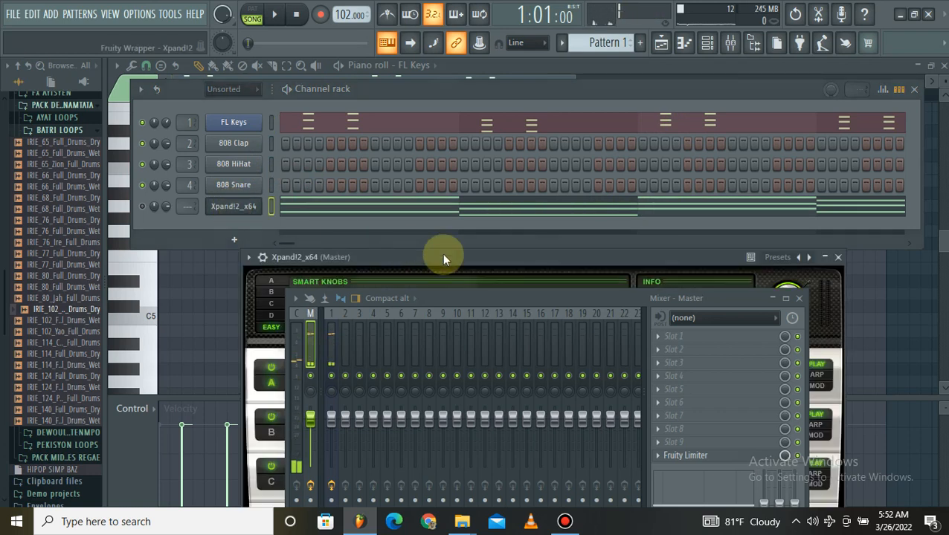
drag(444, 260, 407, 107)
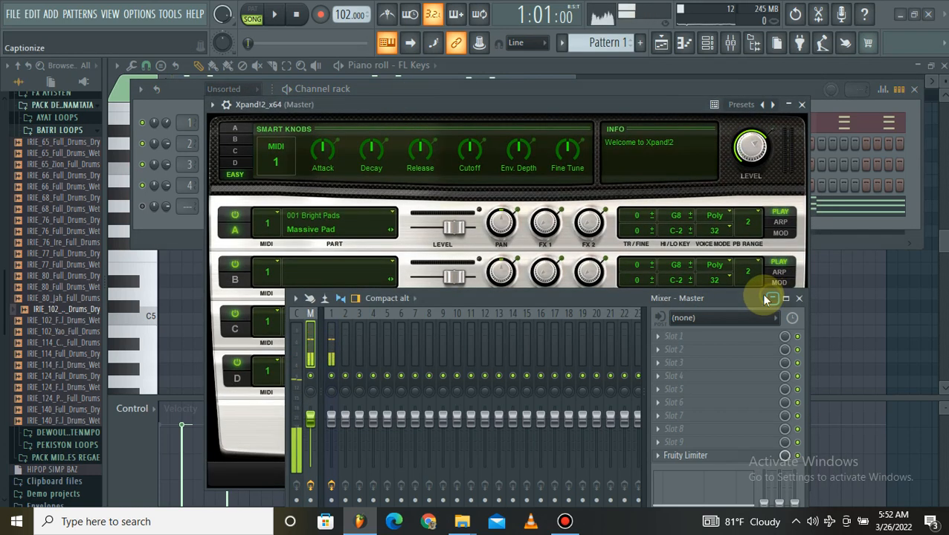
click(772, 299)
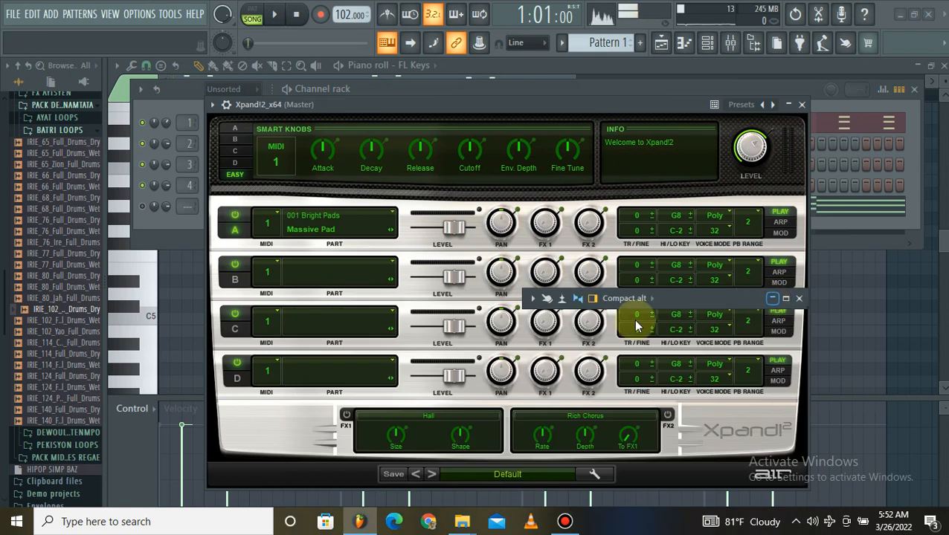
Load the +21 Sad Organ preset from the 15 Organs category in Xpand!2 and close the plugin.
click(481, 473)
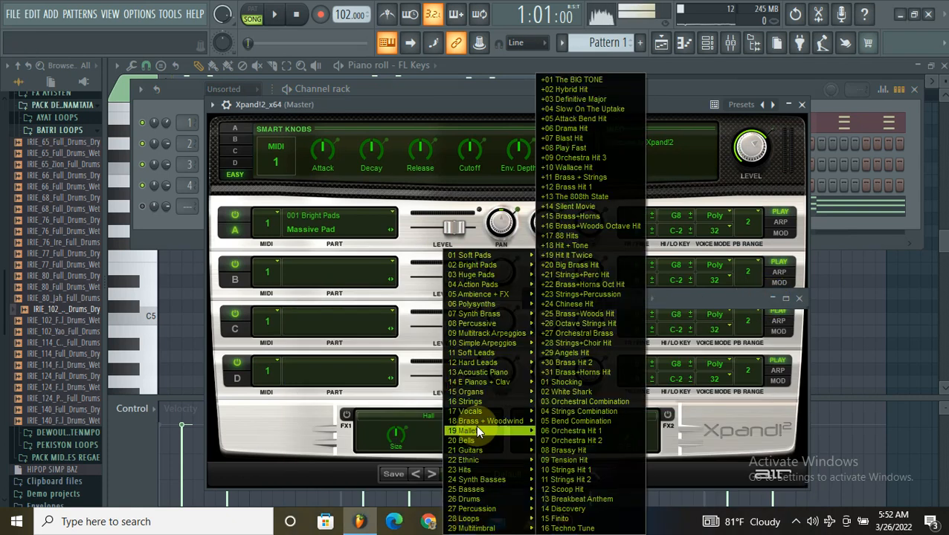
mouse_move(490, 392)
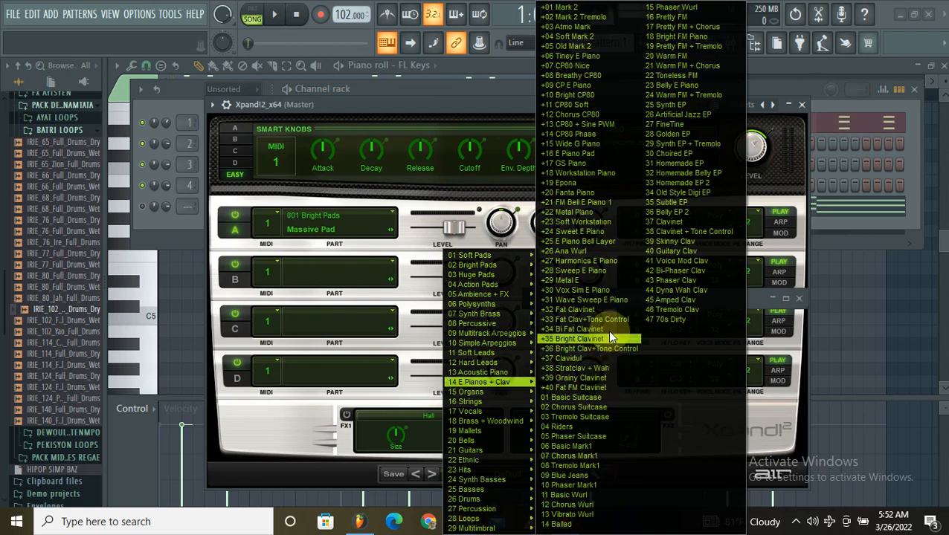
mouse_move(524, 377)
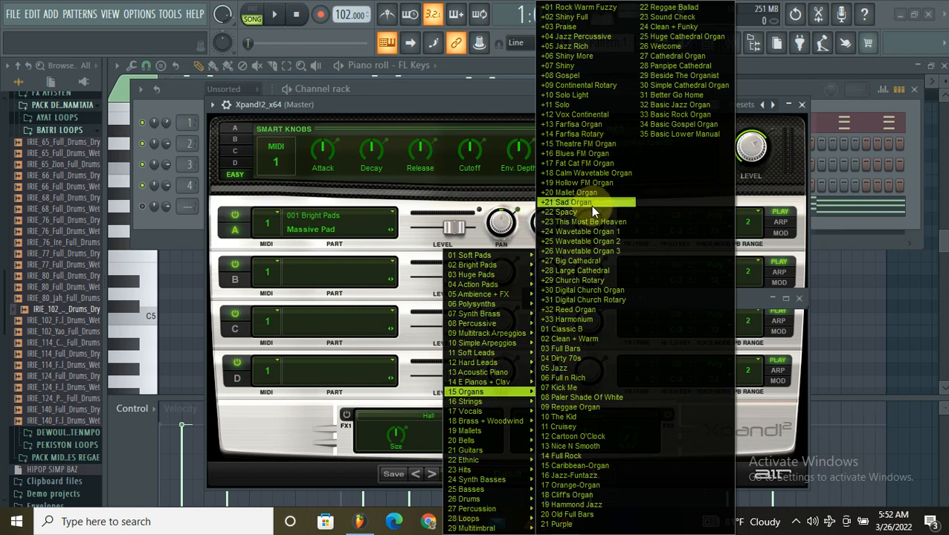
click(590, 203)
click(802, 104)
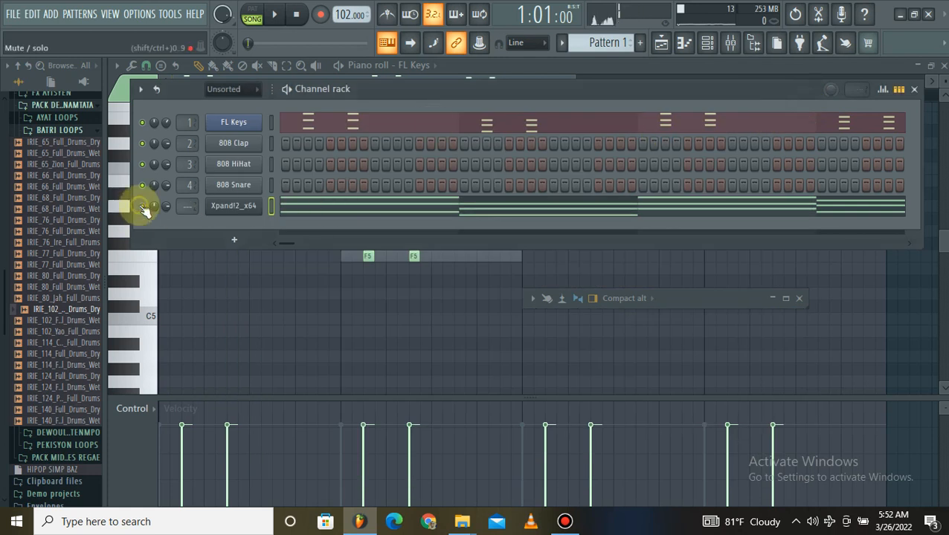
Select all the Xpand!2_x64 chord notes in the piano roll and shorten each one to a single step.
click(327, 207)
key(ctrl+a)
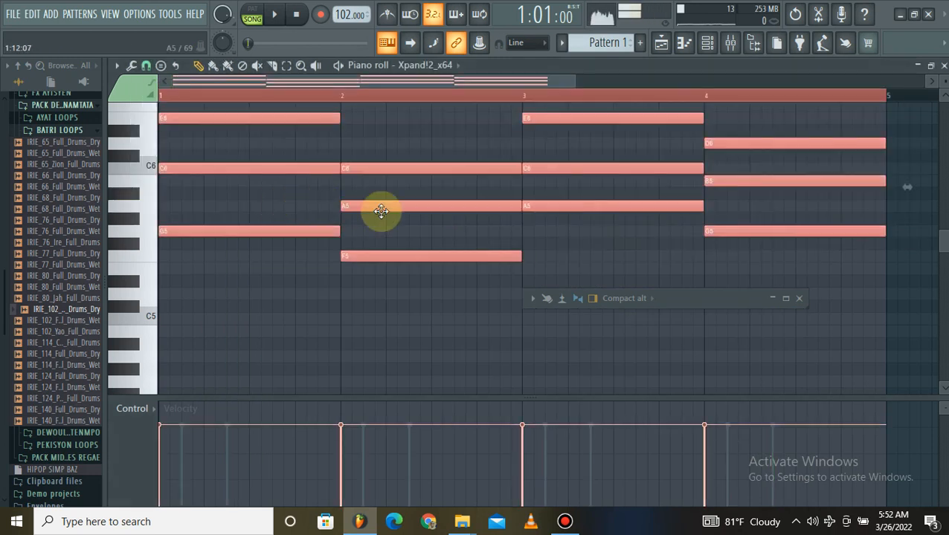
drag(508, 254, 308, 264)
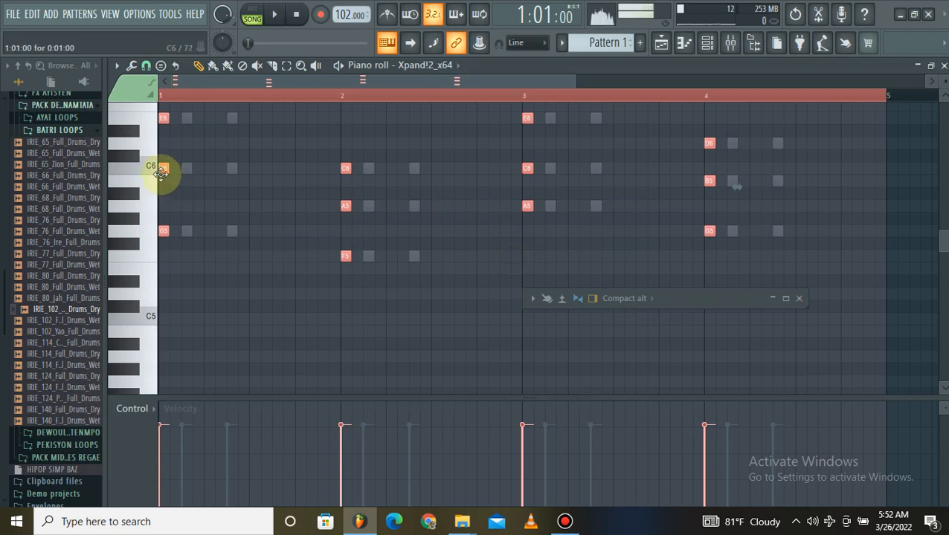
Audition the Xpand!2 chords, move them to the fifth step of each bar and duplicate them onto the sixth step.
drag(177, 172, 301, 171)
key(space)
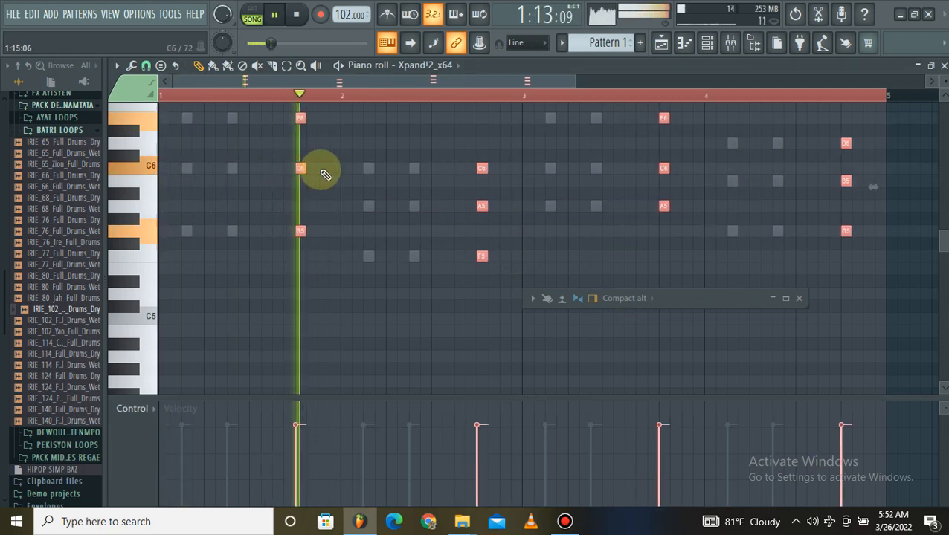
drag(305, 168, 210, 174)
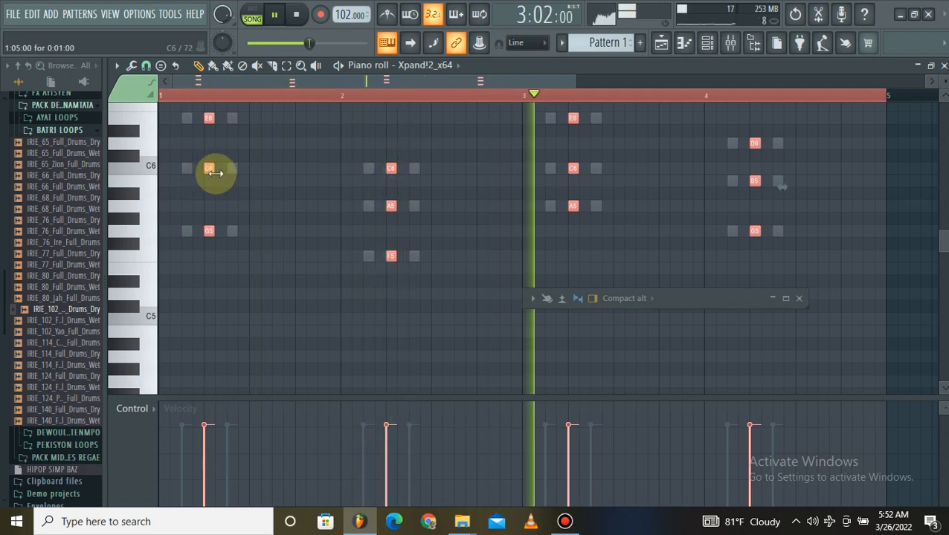
mouse_move(205, 169)
mouse_down()
mouse_move(246, 170)
mouse_move(223, 169)
mouse_up()
Set the piano roll snap to 1/3 step, shorten the duplicated chords to a third of a step and move them to the seventh step.
scroll(219, 100, up, 5)
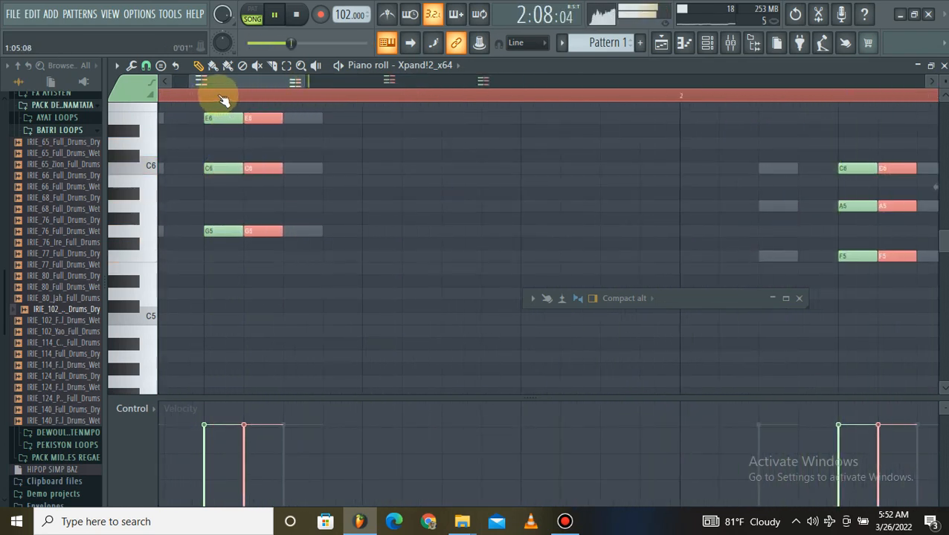
click(146, 66)
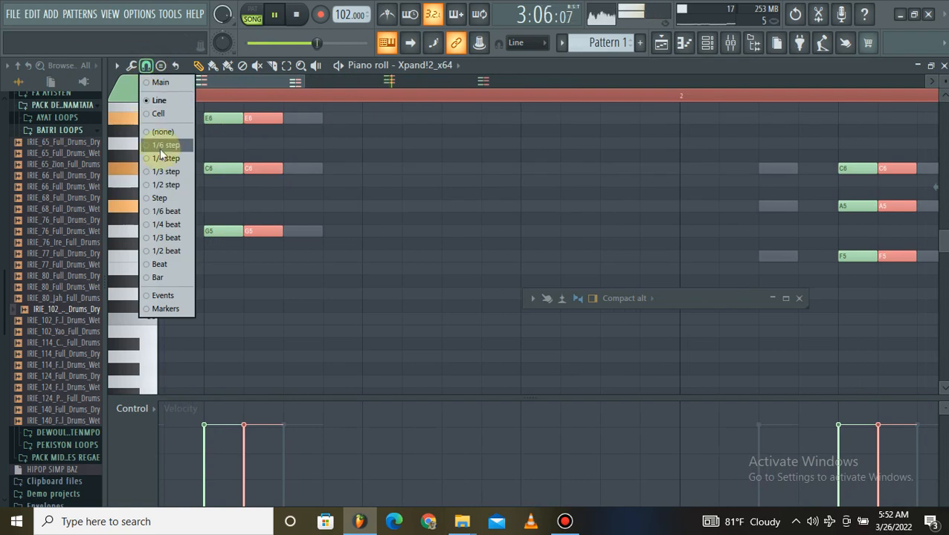
click(165, 173)
click(260, 170)
mouse_move(281, 170)
mouse_down()
mouse_move(247, 170)
mouse_move(275, 182)
mouse_up()
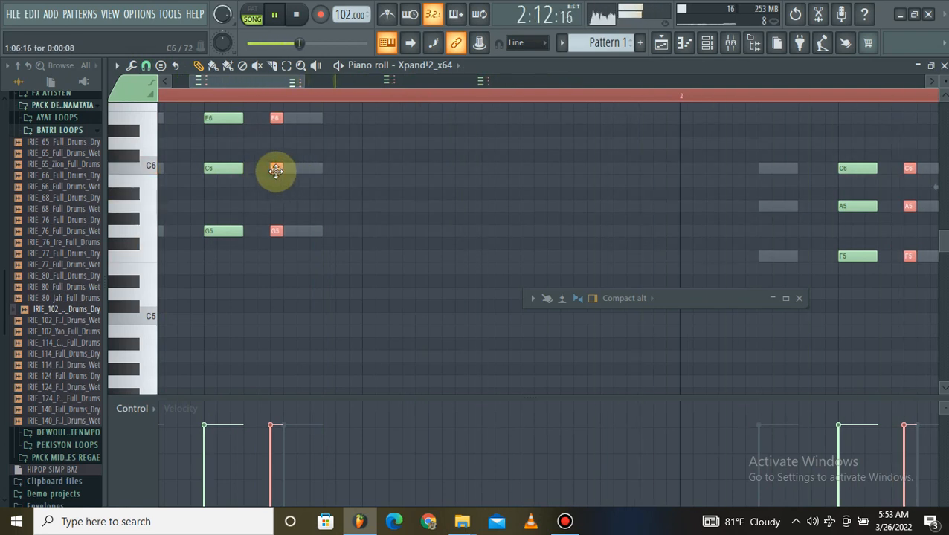
drag(276, 170, 286, 174)
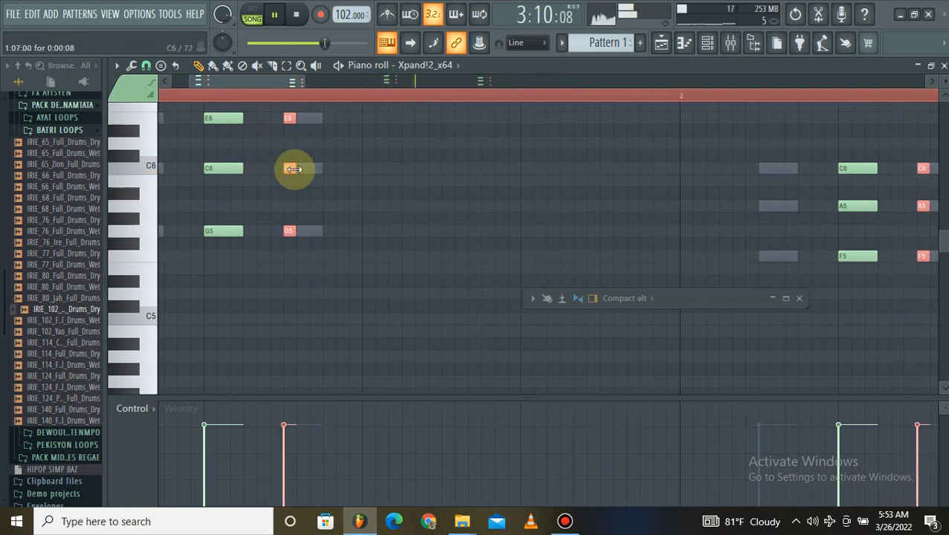
Try adding another copy of the short chords after the seventh step and delete that copy's notes in the first bar.
mouse_move(307, 173)
mouse_down()
mouse_move(366, 174)
mouse_move(322, 170)
mouse_up()
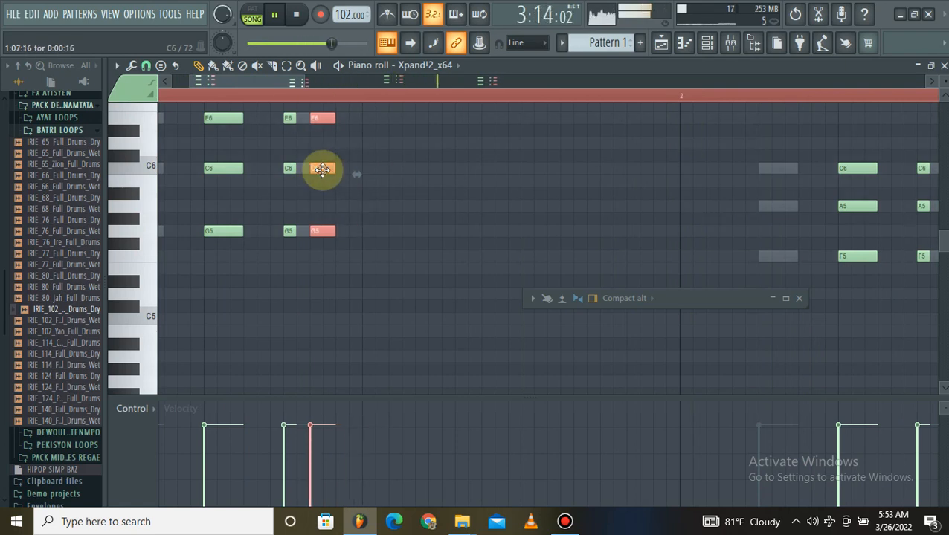
right_click(322, 169)
right_click(313, 116)
right_click(324, 227)
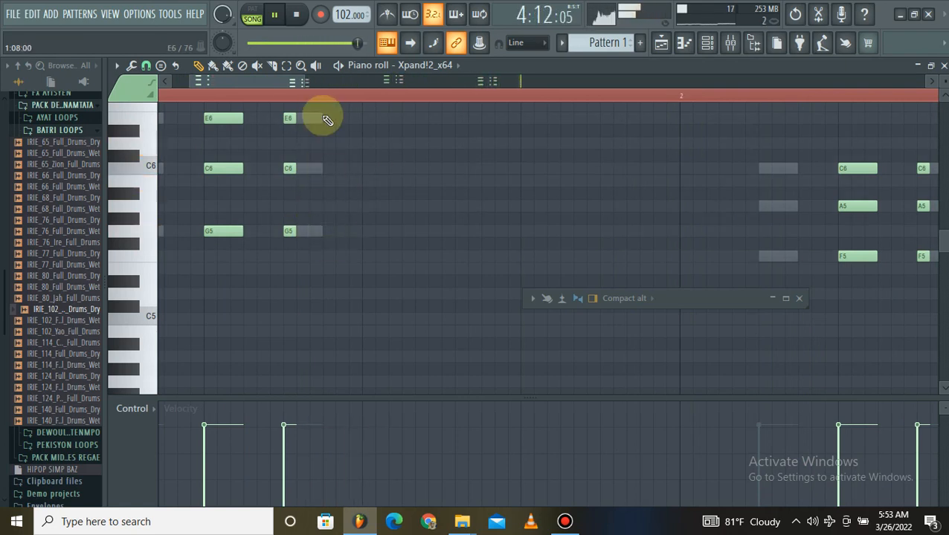
Undo the recent note edits until the extra copy of the short chords is removed.
key(ctrl+alt+z)
key(ctrl+alt+z)
key(ctrl+alt+z)
key(ctrl+alt+z)
key(ctrl+alt+z)
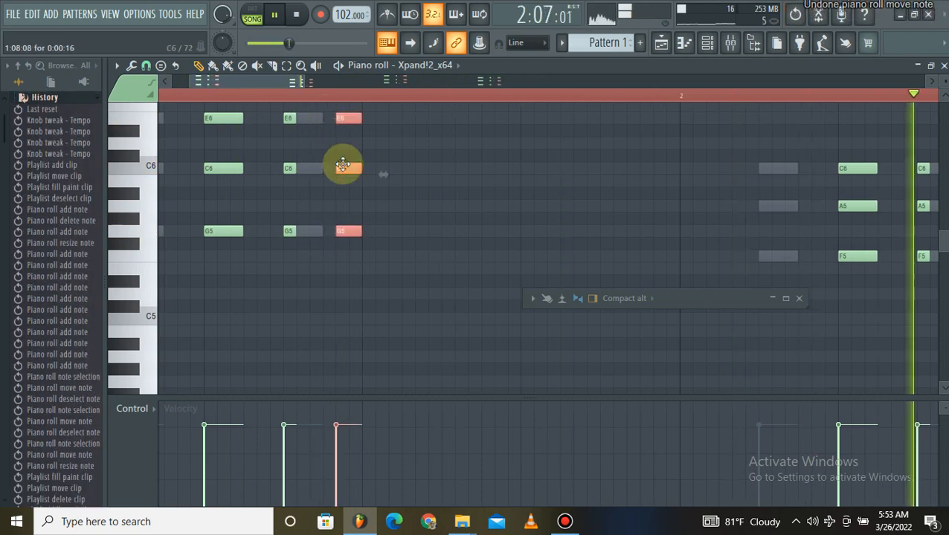
key(ctrl+alt+z)
key(ctrl+alt+z)
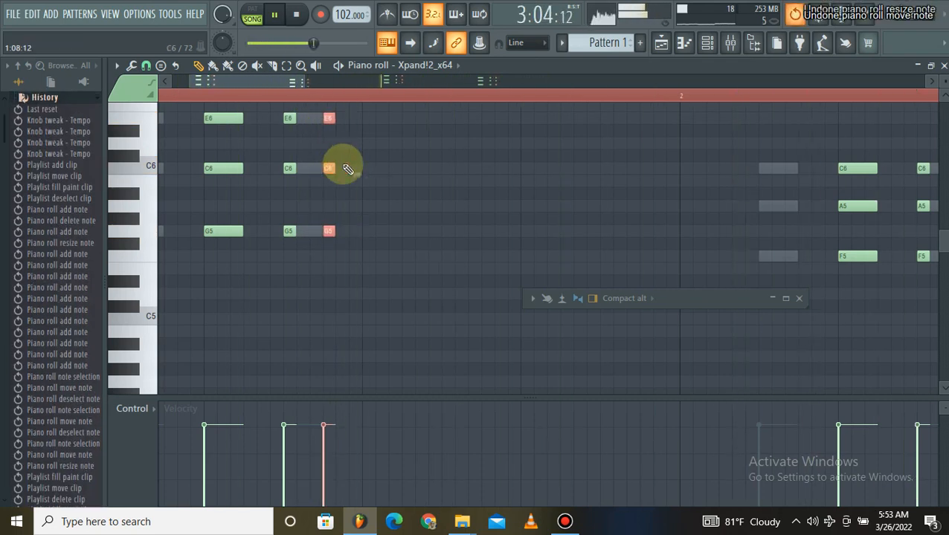
drag(326, 171, 326, 173)
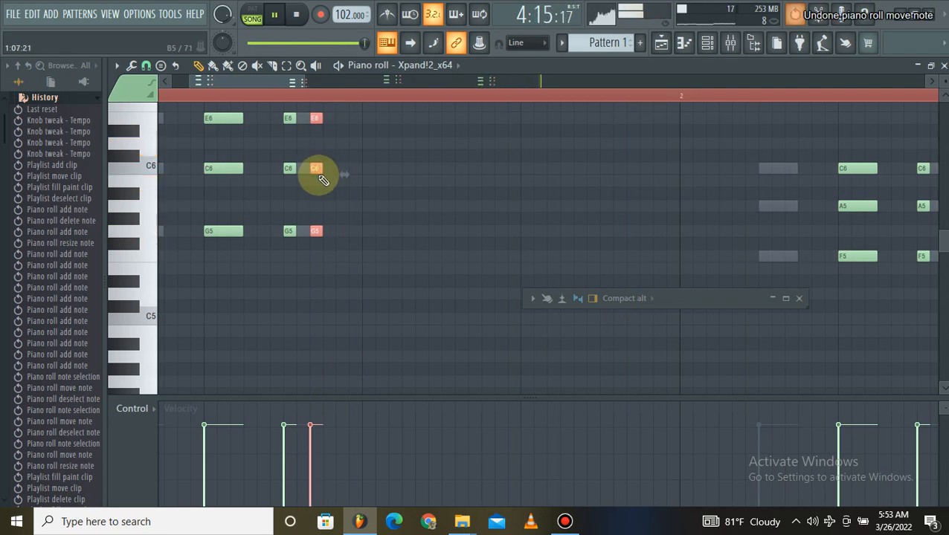
key(ctrl+alt+z)
key(ctrl+alt+z)
Shift the third-of-a-step chords to the start of the eighth step in all four bars.
drag(290, 170, 299, 168)
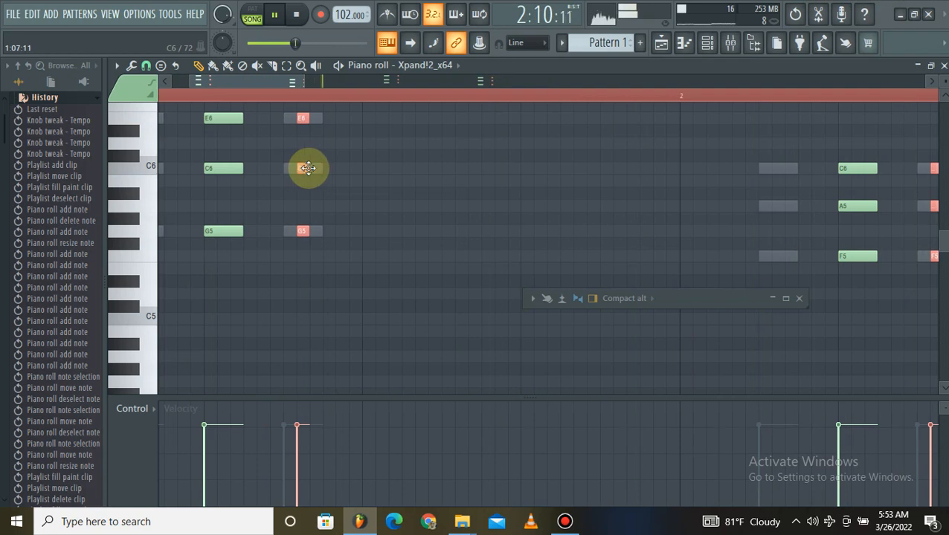
drag(308, 169, 312, 168)
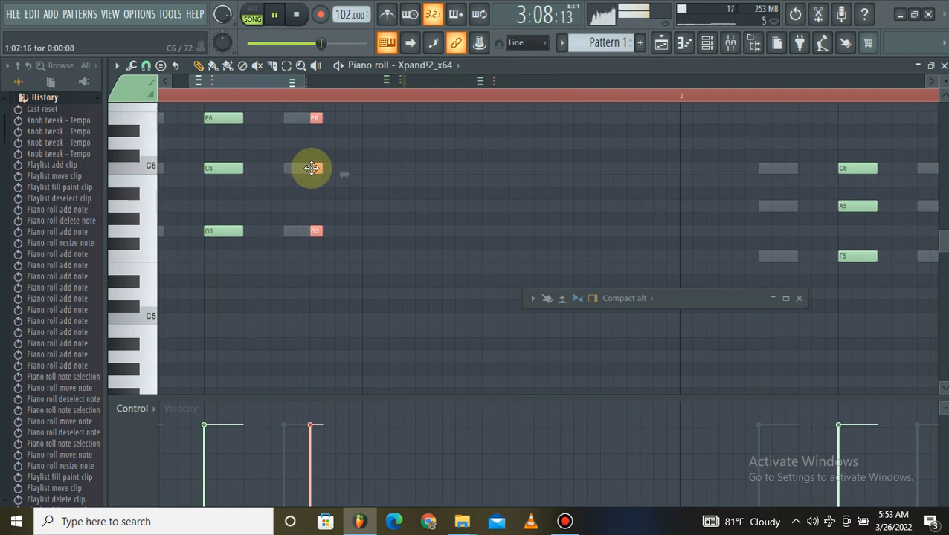
scroll(334, 102, down, 2)
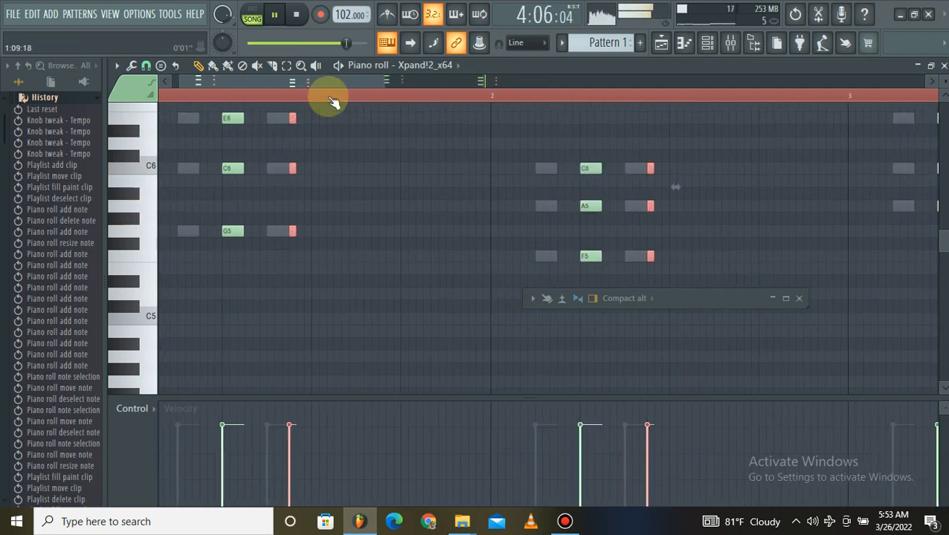
scroll(333, 102, down, 2)
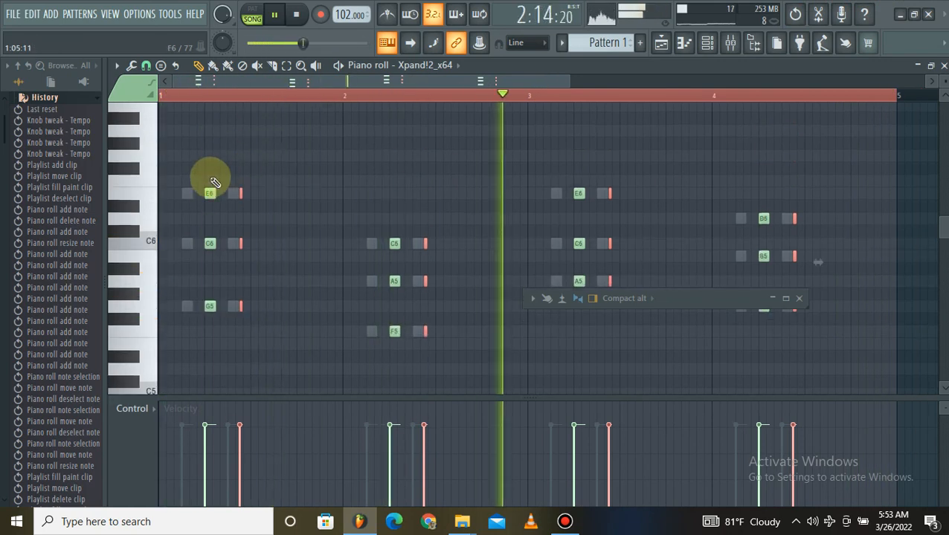
Select the single-step chords in all four bars and move them to the first step of each bar.
drag(206, 164, 214, 339)
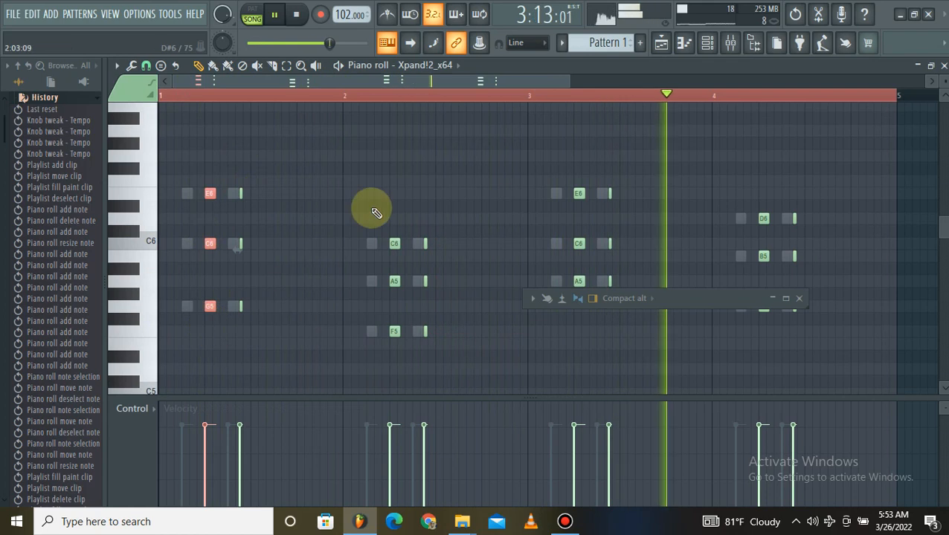
drag(385, 216, 408, 351)
drag(557, 190, 574, 316)
drag(751, 192, 770, 335)
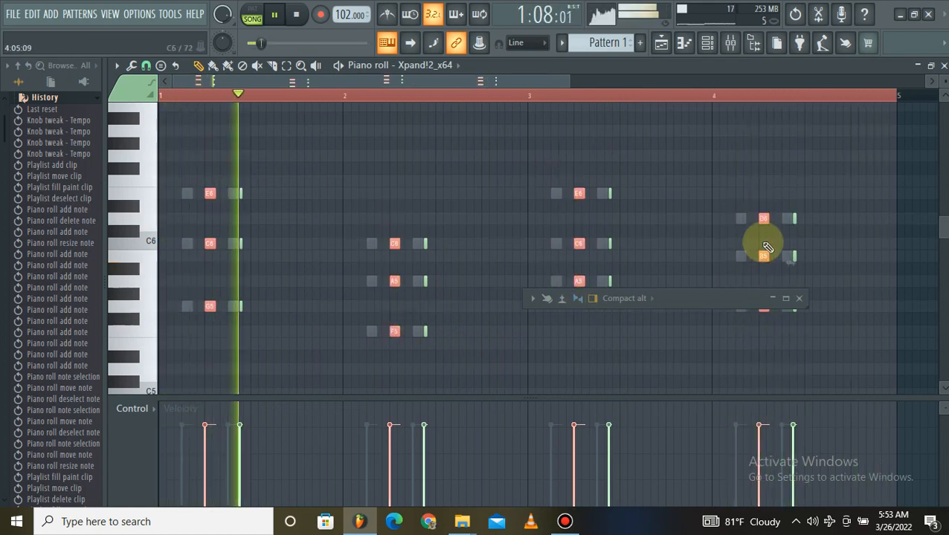
drag(759, 254, 694, 256)
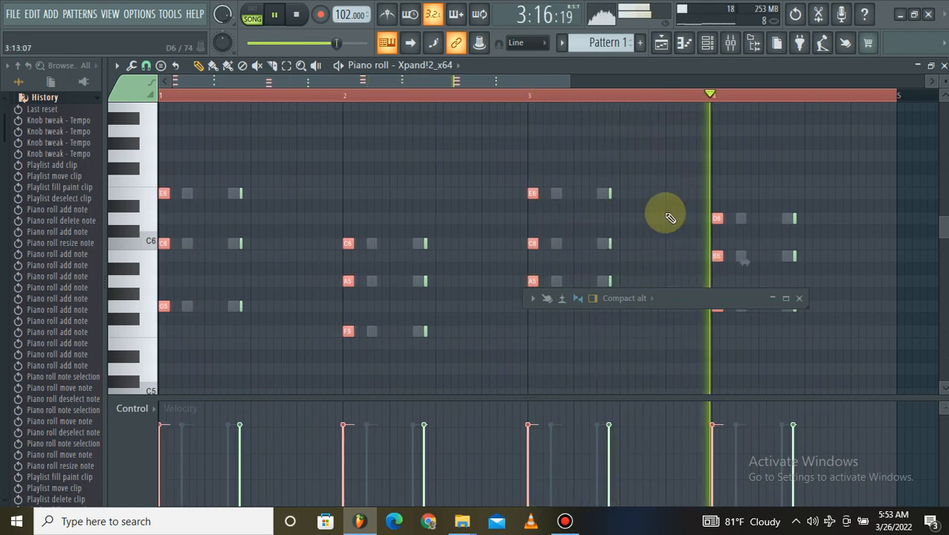
Select the very short chords in all four bars, lengthen them to about three steps and move them to the ninth step.
drag(392, 203, 433, 297)
drag(461, 365, 460, 363)
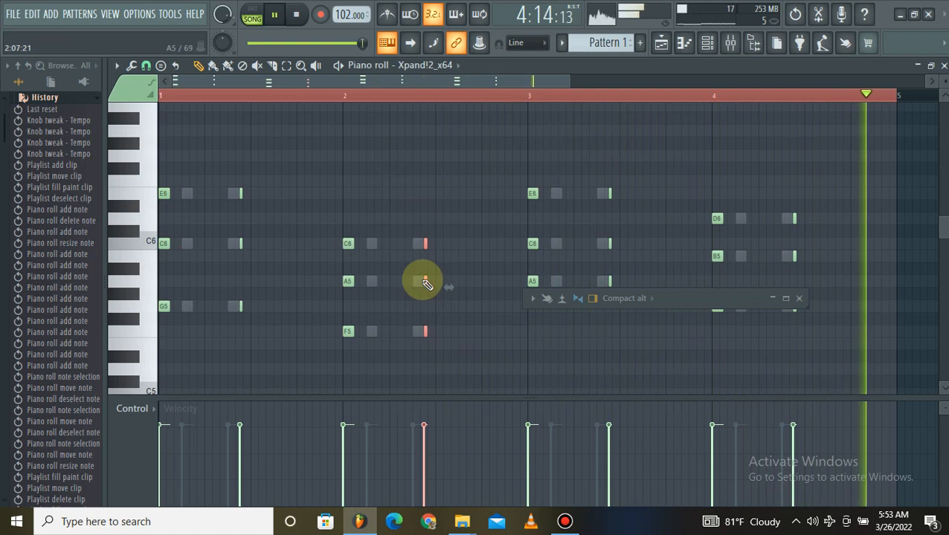
drag(597, 183, 634, 297)
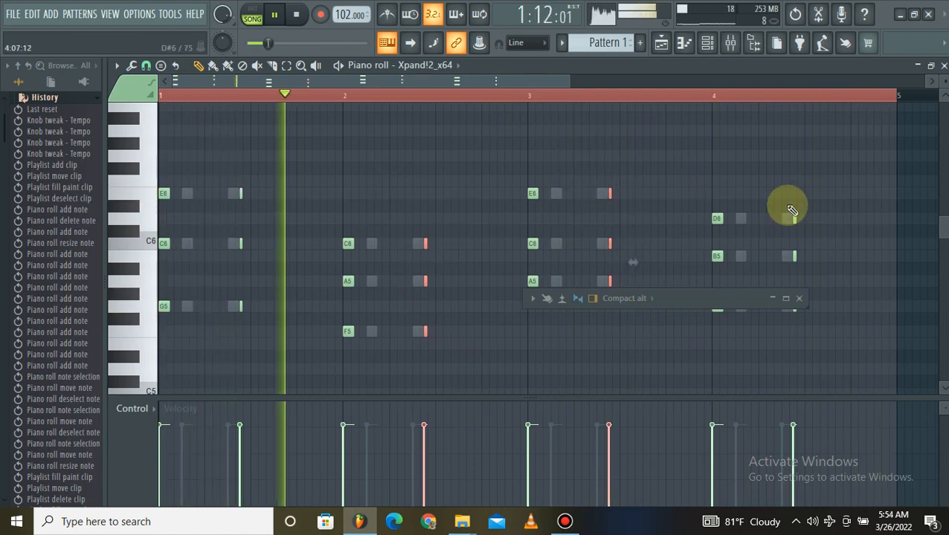
drag(784, 211, 753, 324)
drag(222, 163, 285, 388)
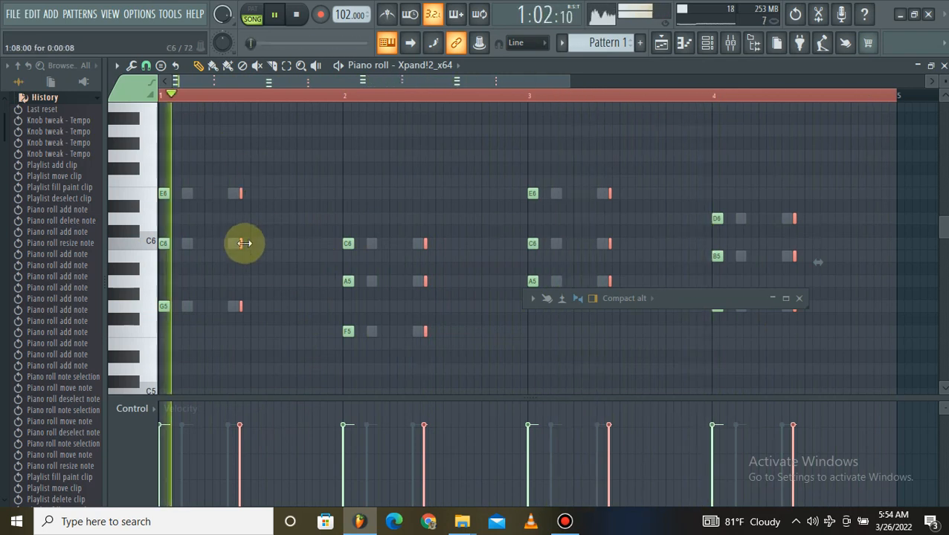
drag(244, 243, 267, 246)
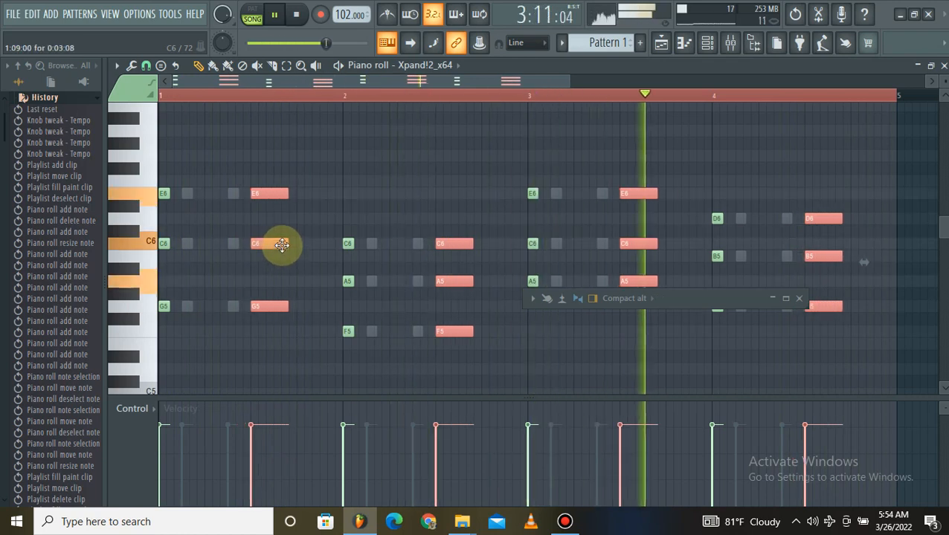
Deselect the chord notes, stop playback and bring up the channel rack.
click(350, 169)
click(708, 43)
key(space)
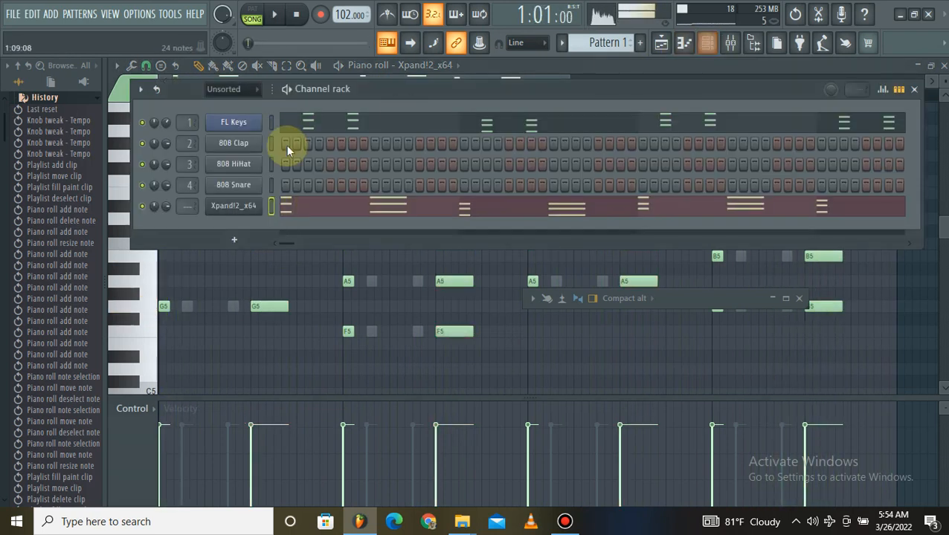
right_click(236, 185)
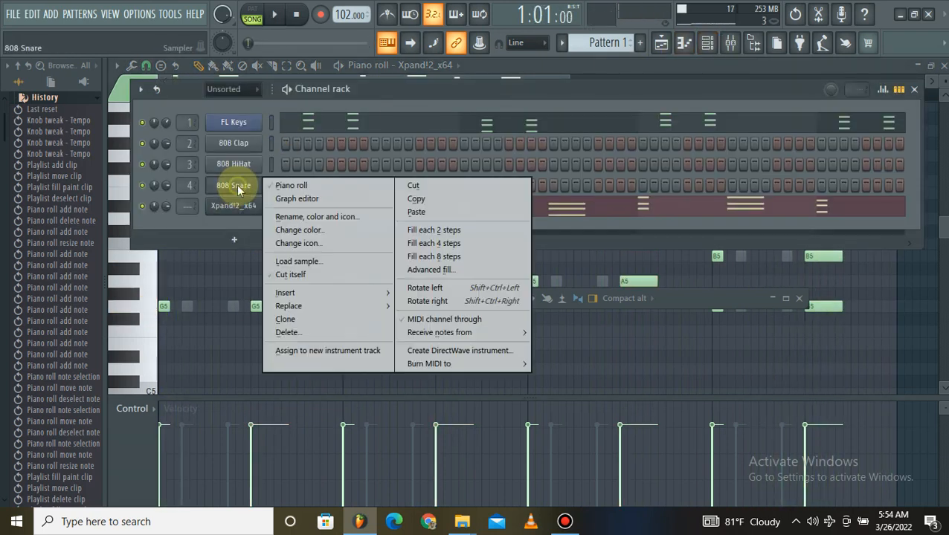
click(222, 220)
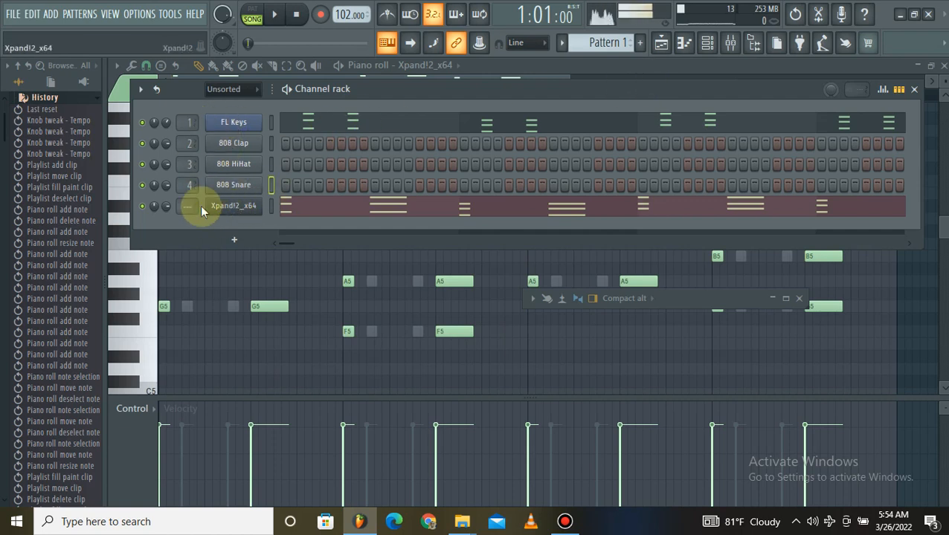
Add a new pattern named F and move the Xpand!2 notes from Pattern 1 into it by cutting and pasting.
click(641, 44)
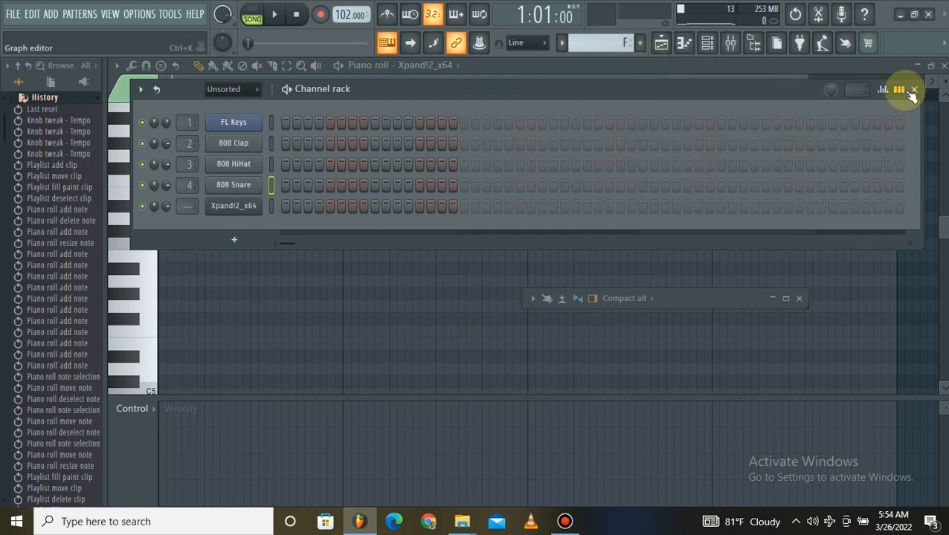
click(942, 66)
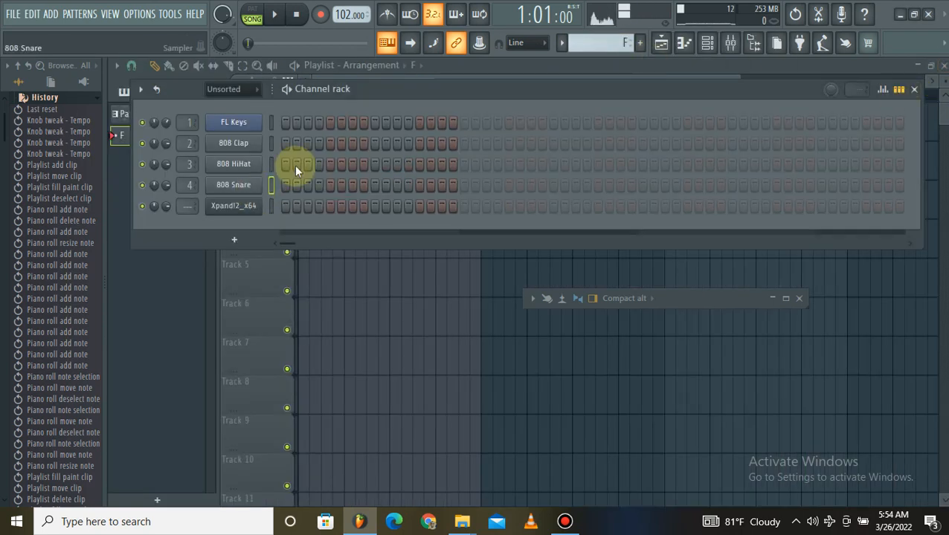
scroll(584, 35, down, 1)
right_click(250, 207)
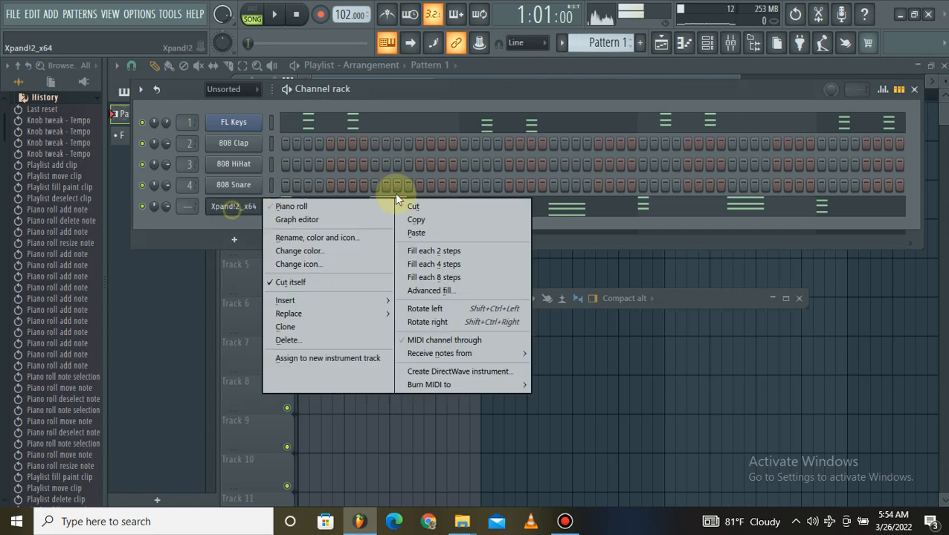
click(414, 206)
scroll(605, 43, down, 1)
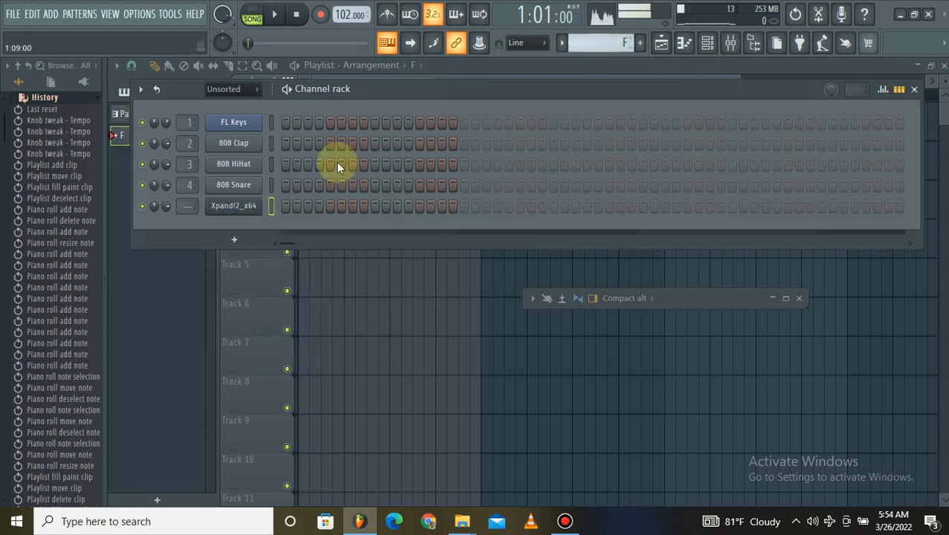
right_click(250, 207)
click(416, 235)
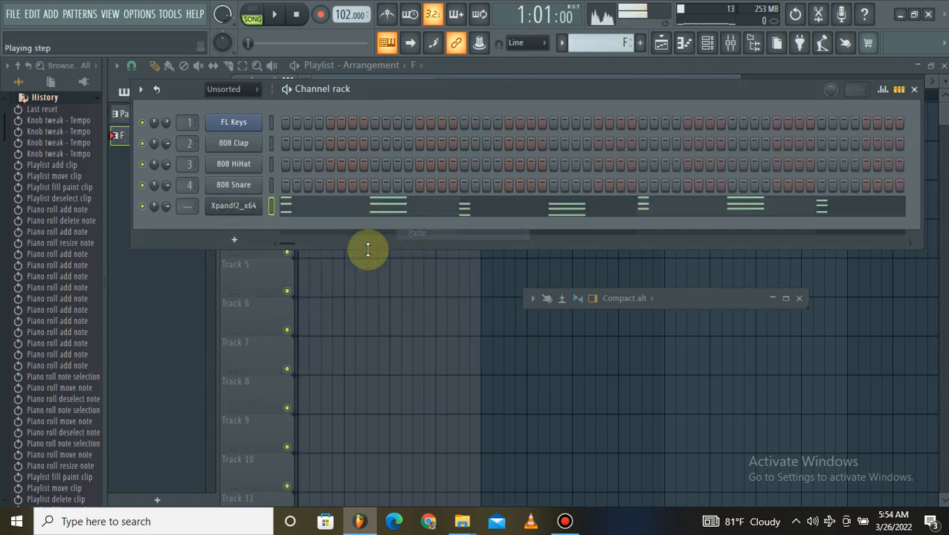
Close the channel rack and place the pattern F clip on Track 4 of the playlist, starting at bar 1.
click(364, 280)
drag(336, 273, 292, 238)
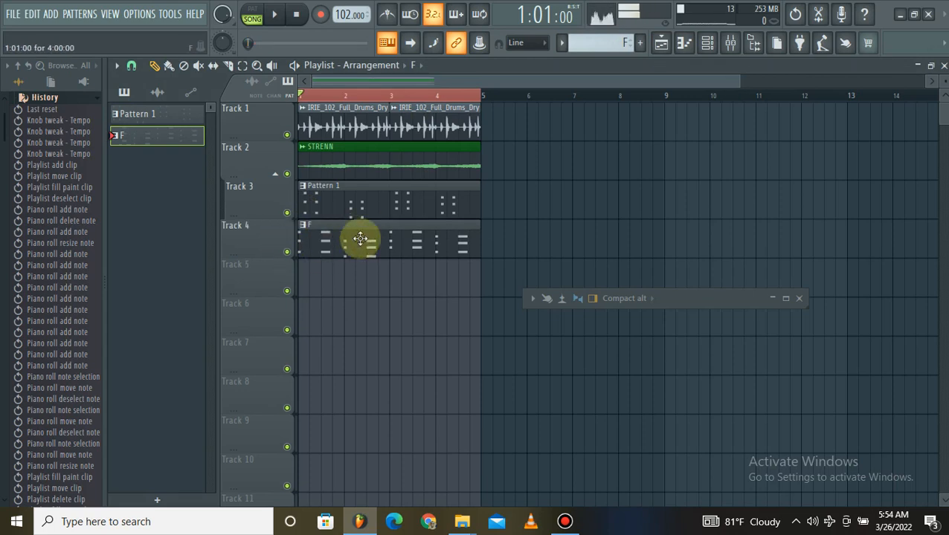
Try to consolidate Track 4 from the track start, and select the pattern F clip on that track.
right_click(271, 241)
mouse_move(345, 397)
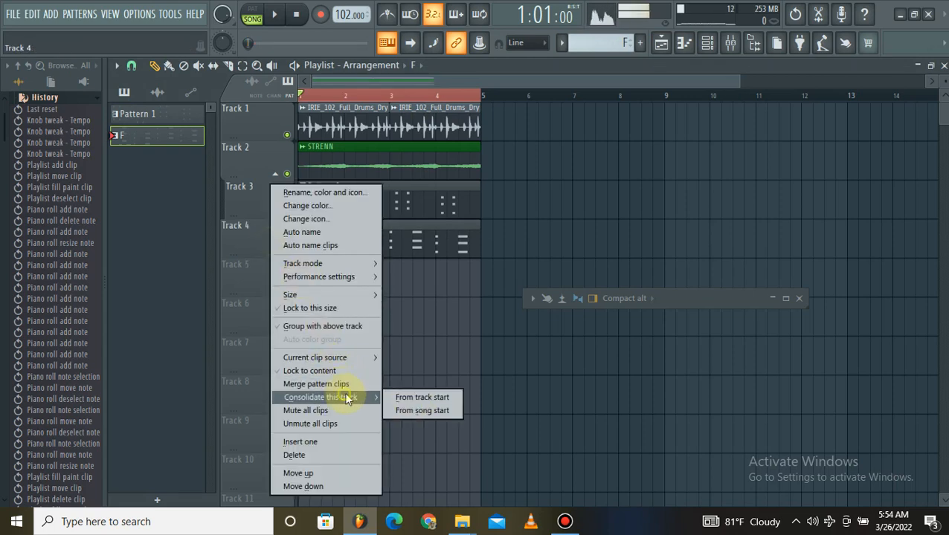
click(423, 400)
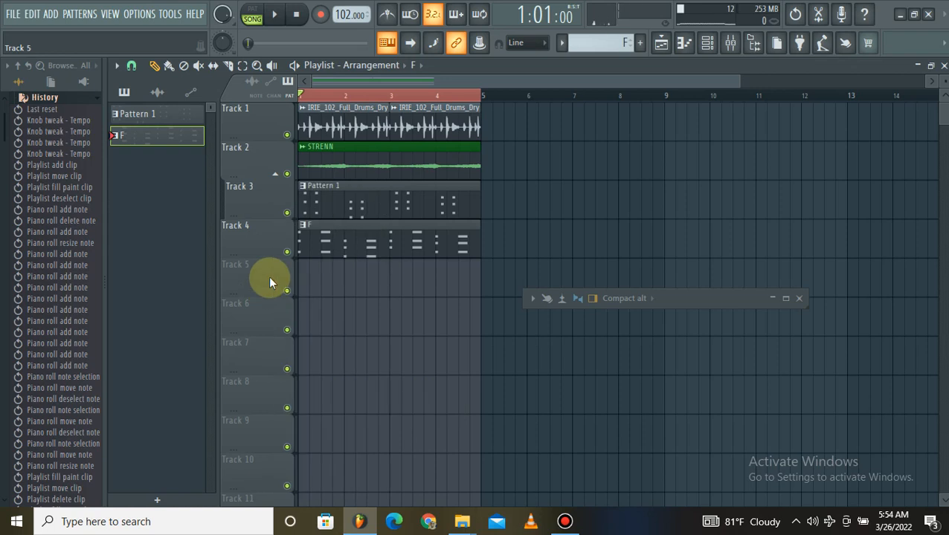
click(341, 245)
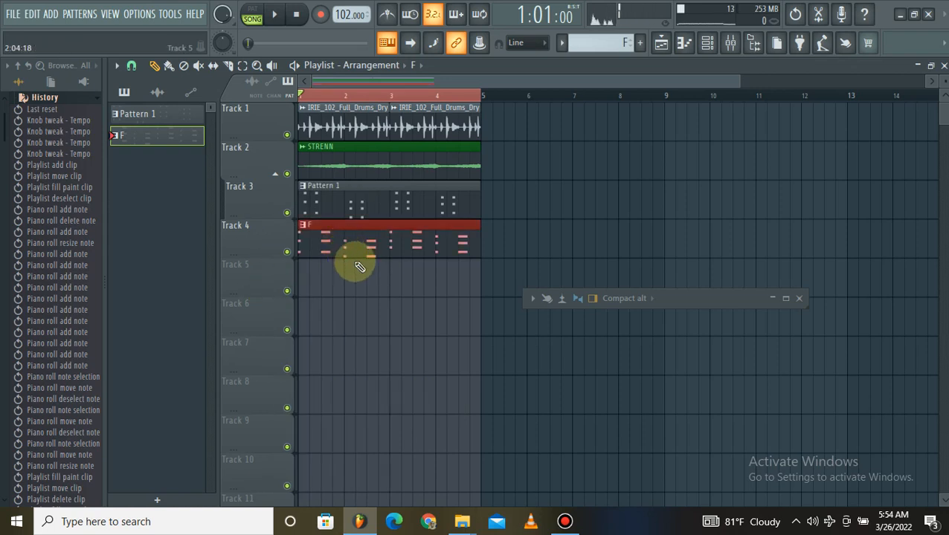
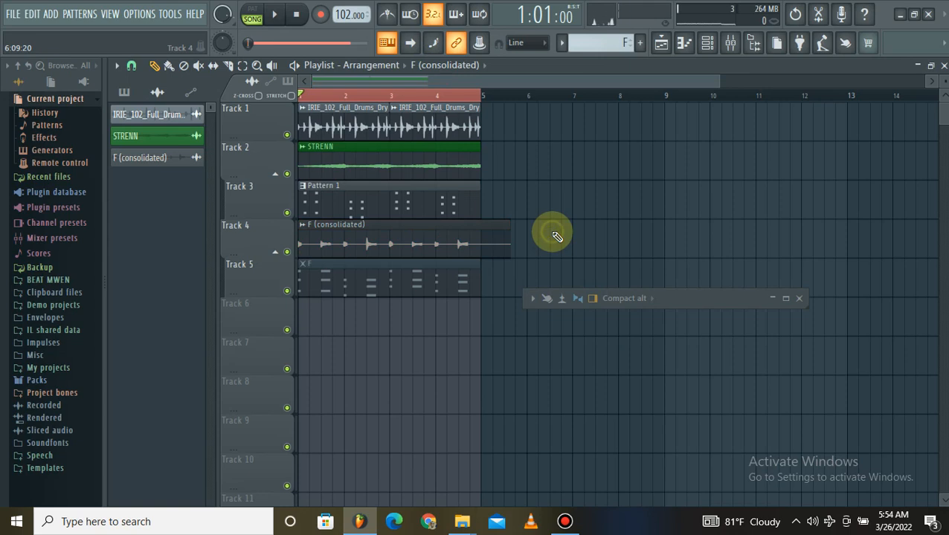
Trim the F (consolidated) audio clip on Track 4 so it ends at bar 5.
drag(506, 243, 489, 258)
click(230, 70)
Show the Unsorted channels, cut the Xpand!2 notes out of pattern F and play the arrangement briefly.
click(707, 43)
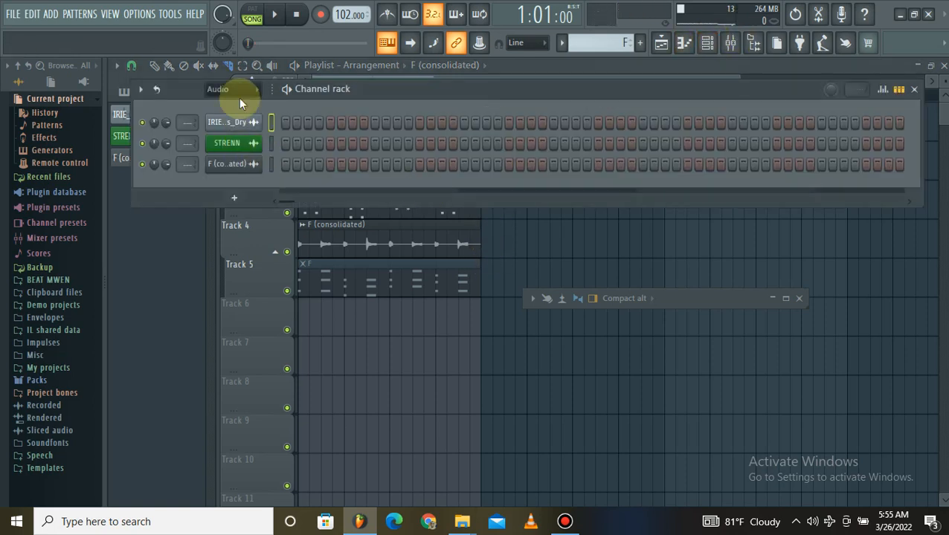
click(248, 136)
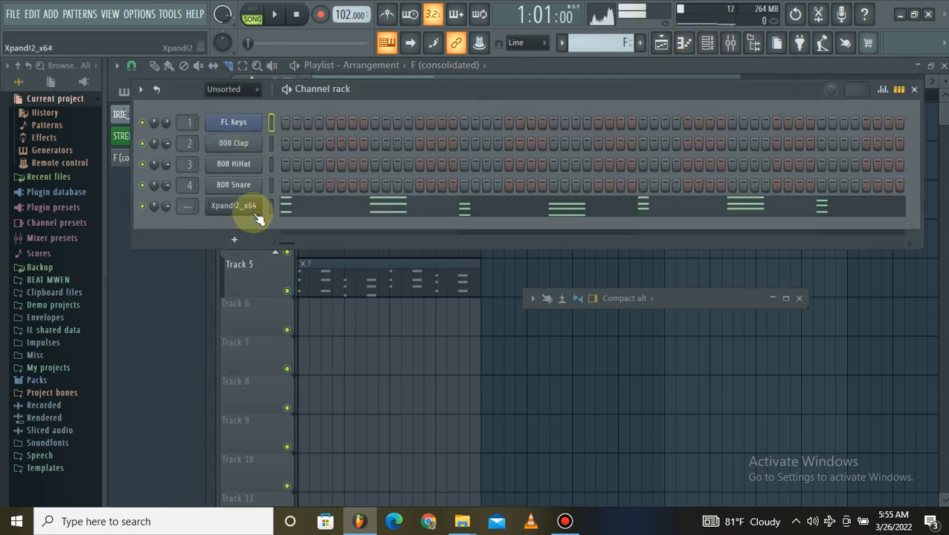
right_click(258, 202)
click(414, 206)
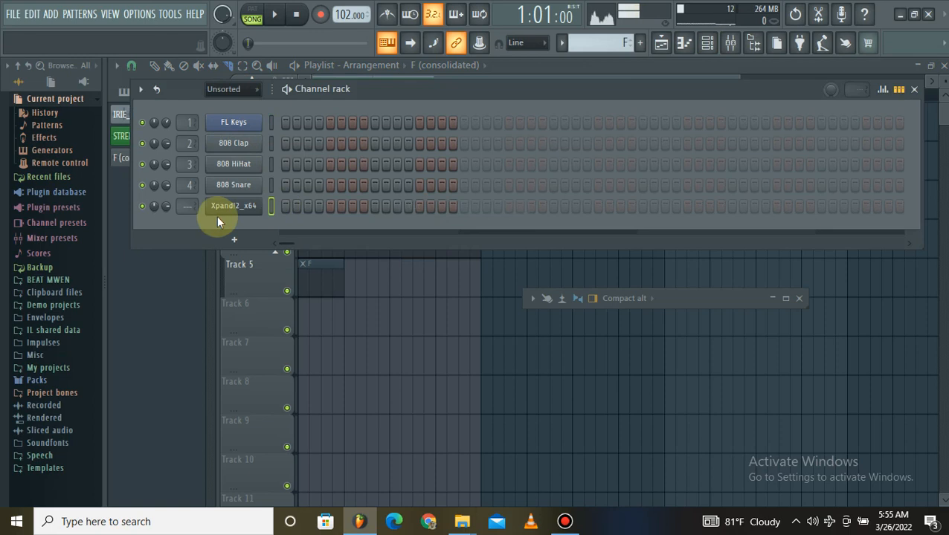
click(274, 14)
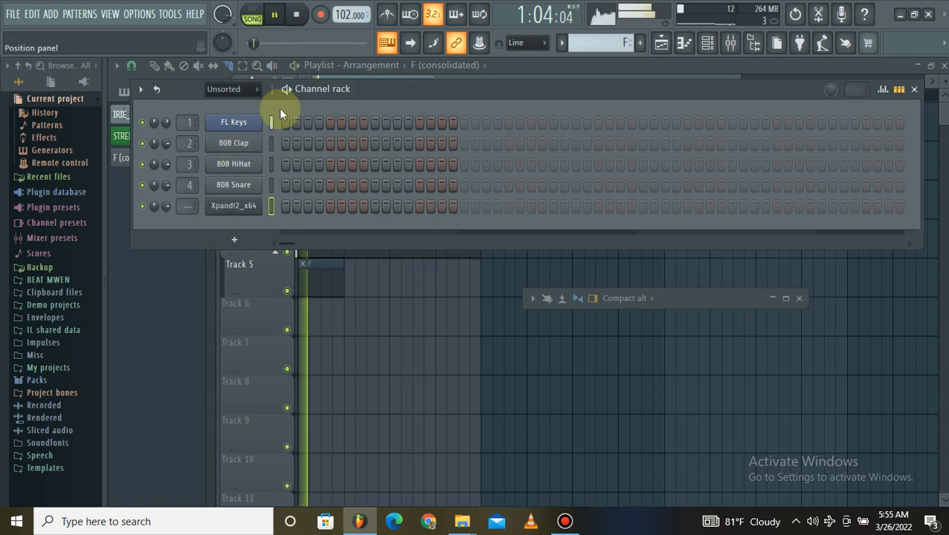
key(space)
Replace the Xpand!2 instrument on its channel with the Purity plugin.
right_click(239, 211)
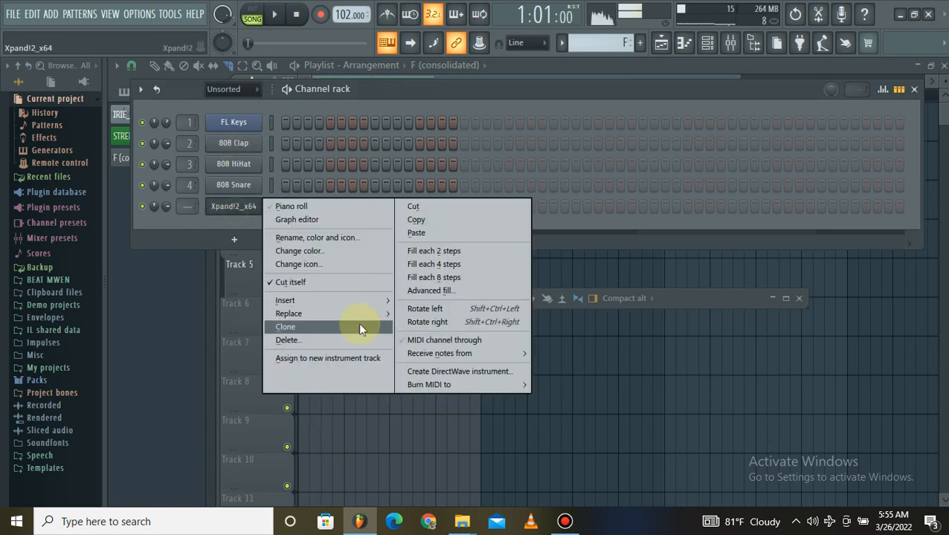
mouse_move(360, 313)
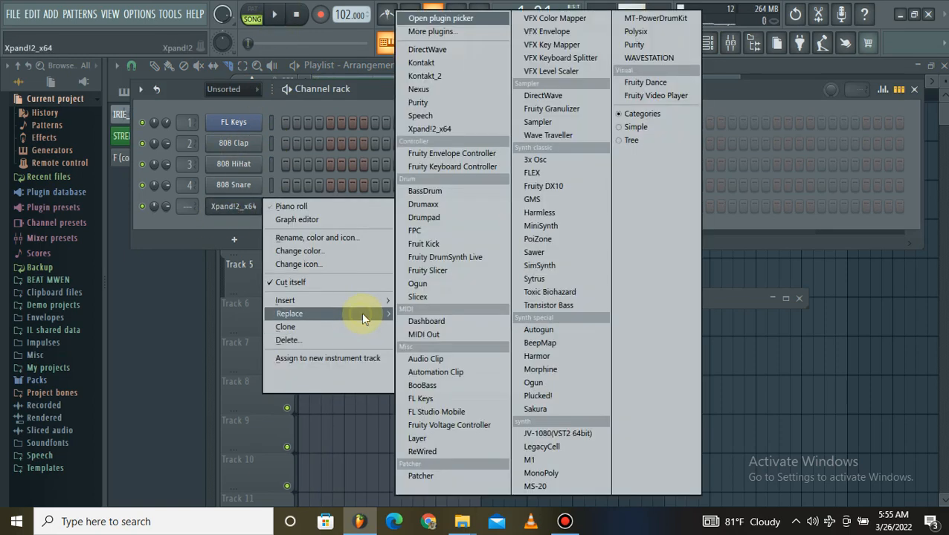
click(464, 101)
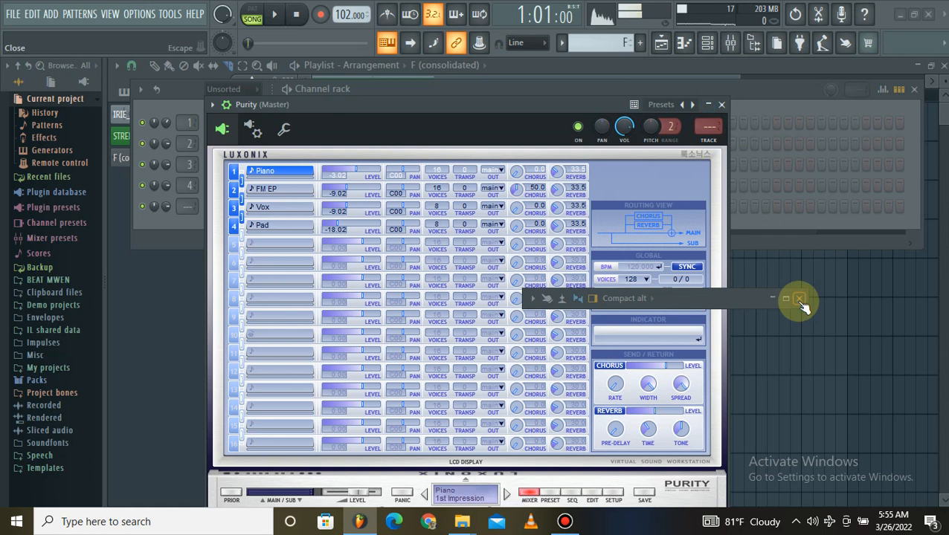
click(776, 301)
click(771, 301)
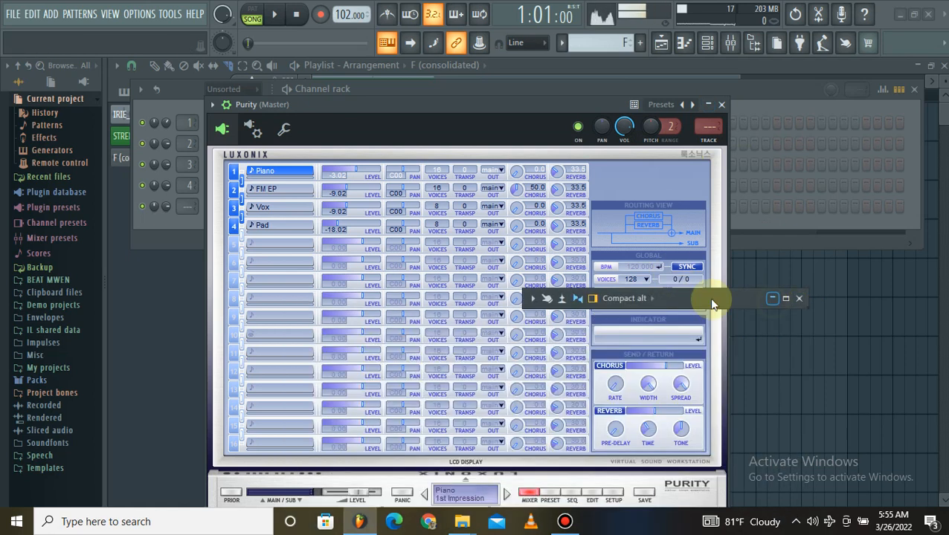
click(565, 521)
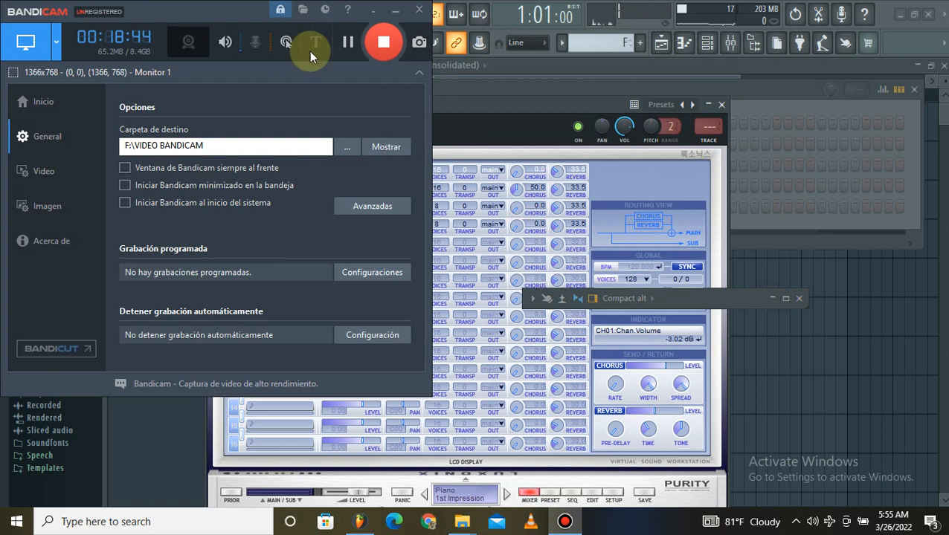
click(395, 7)
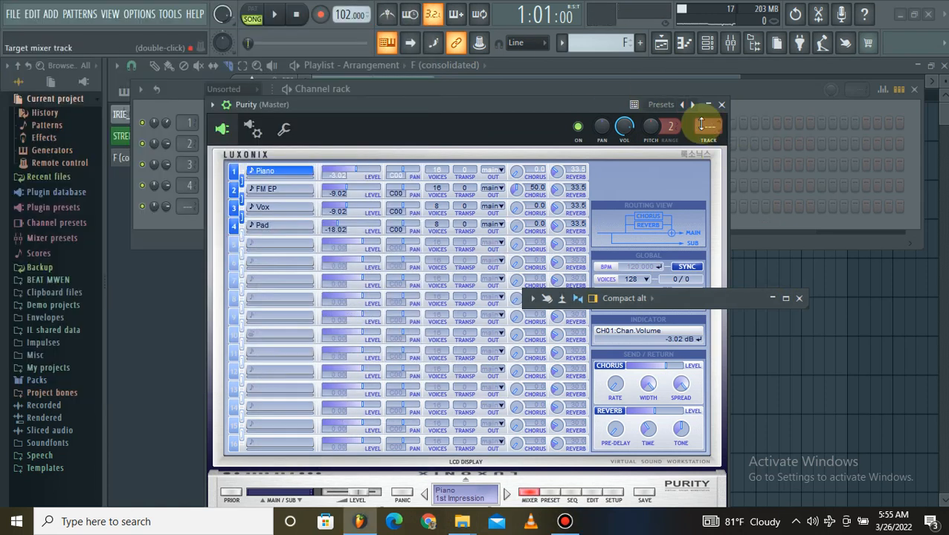
click(772, 298)
click(707, 105)
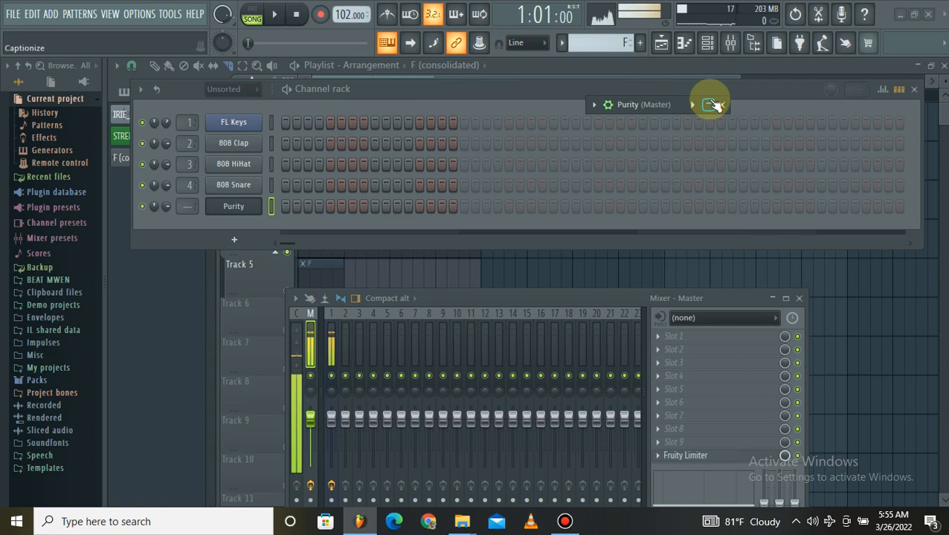
click(708, 105)
click(708, 104)
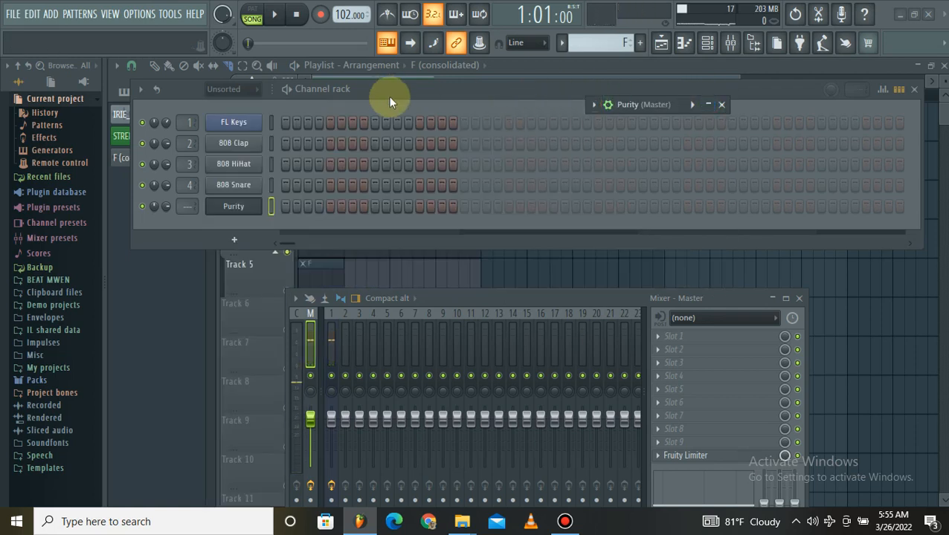
click(709, 105)
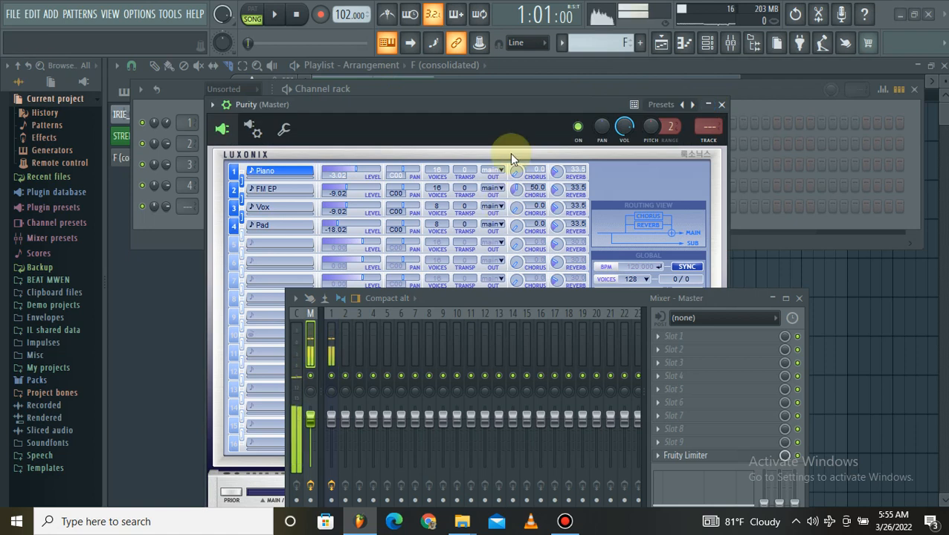
Move the Purity window up until its keyboard shows, turn off the mixer's Detached option, and move the collapsed mixer clear of it.
drag(477, 101, 492, 52)
click(773, 300)
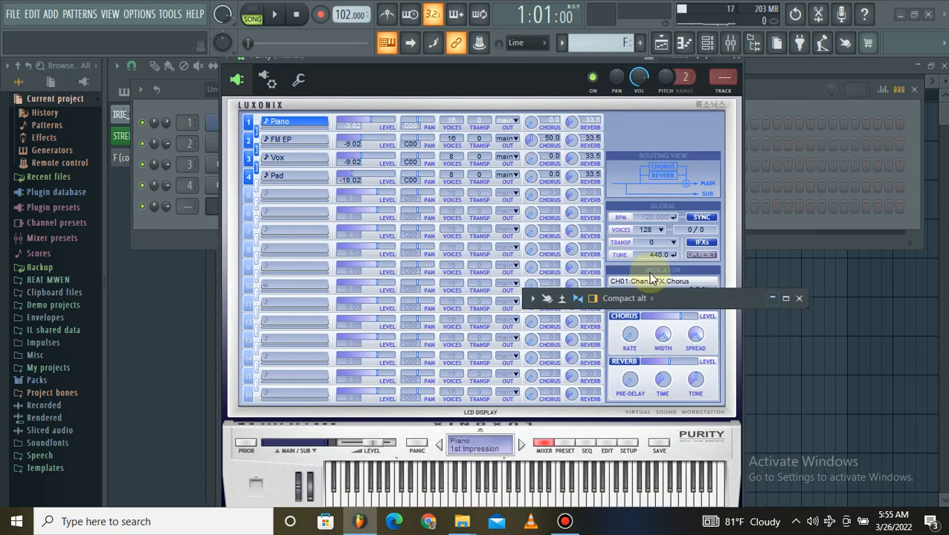
click(775, 298)
drag(601, 301, 844, 267)
click(549, 269)
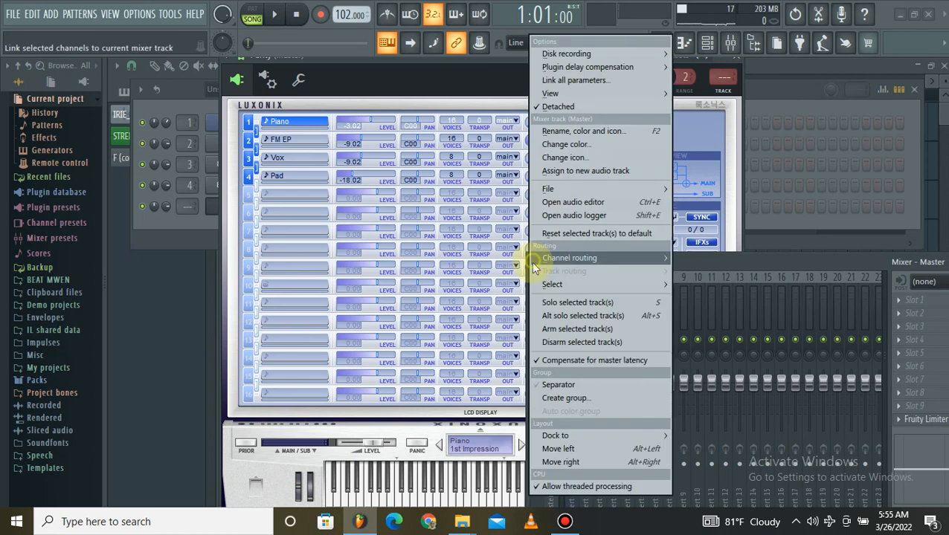
click(573, 110)
drag(750, 264, 513, 234)
click(779, 233)
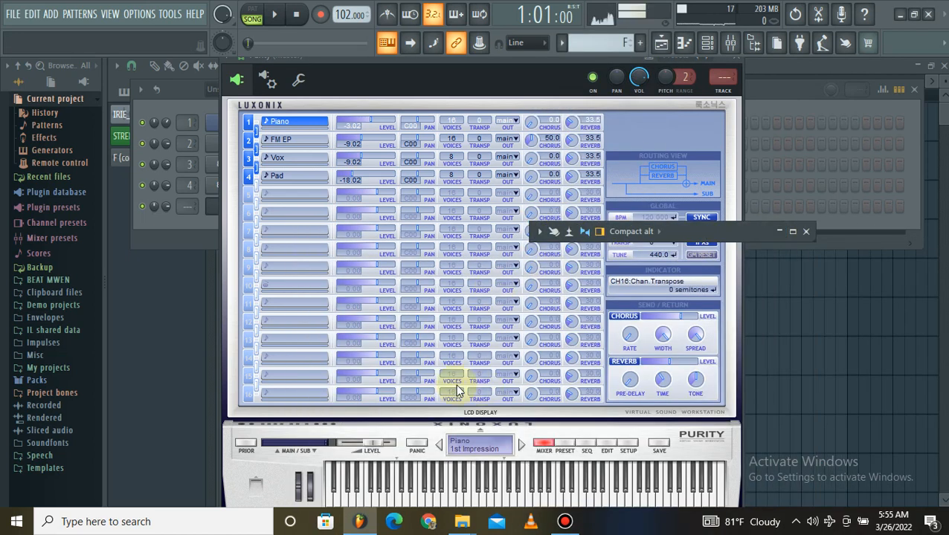
drag(690, 230, 815, 10)
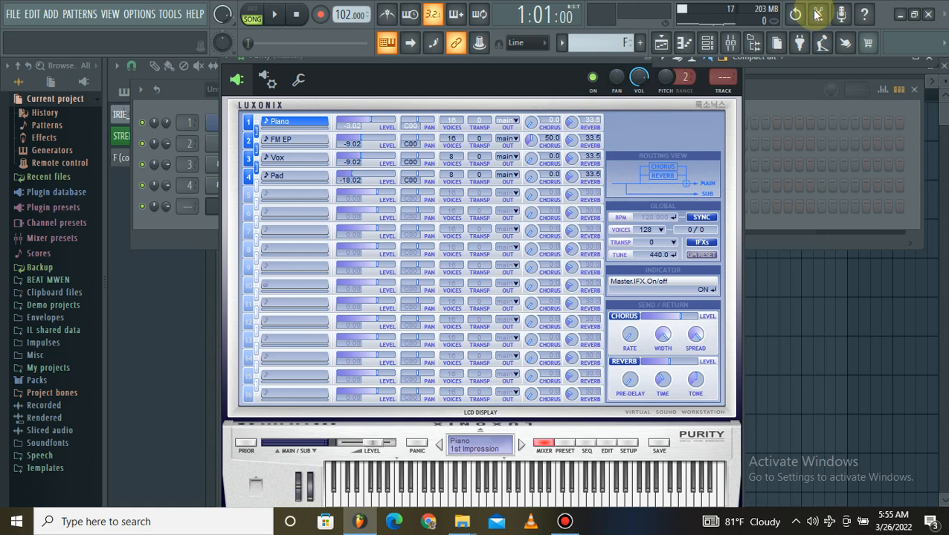
Load the Clean Mute preset from Purity's Guitar & Plucked category.
click(563, 446)
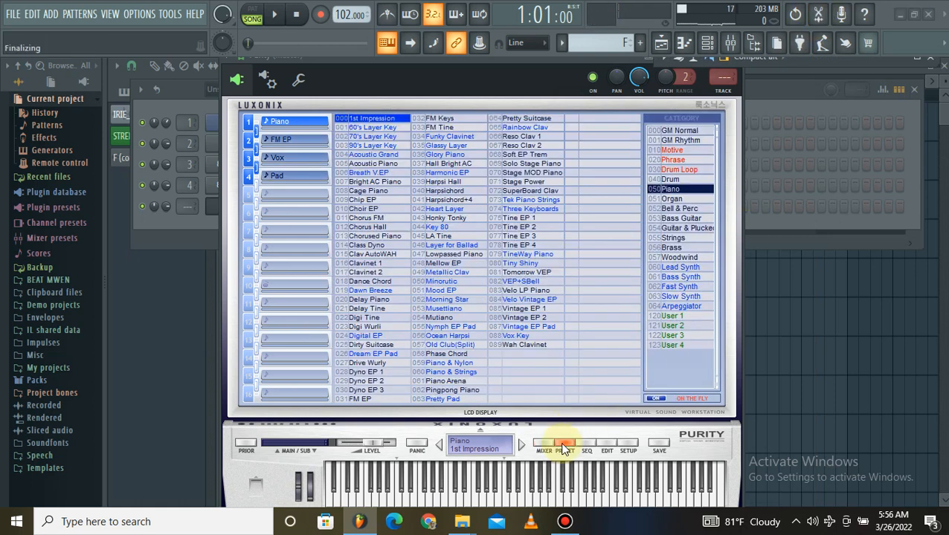
click(679, 229)
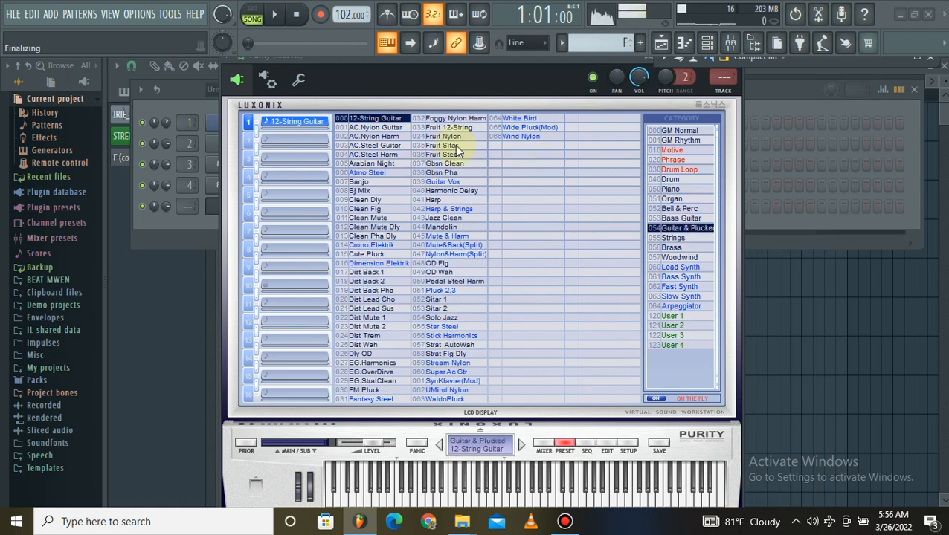
click(376, 219)
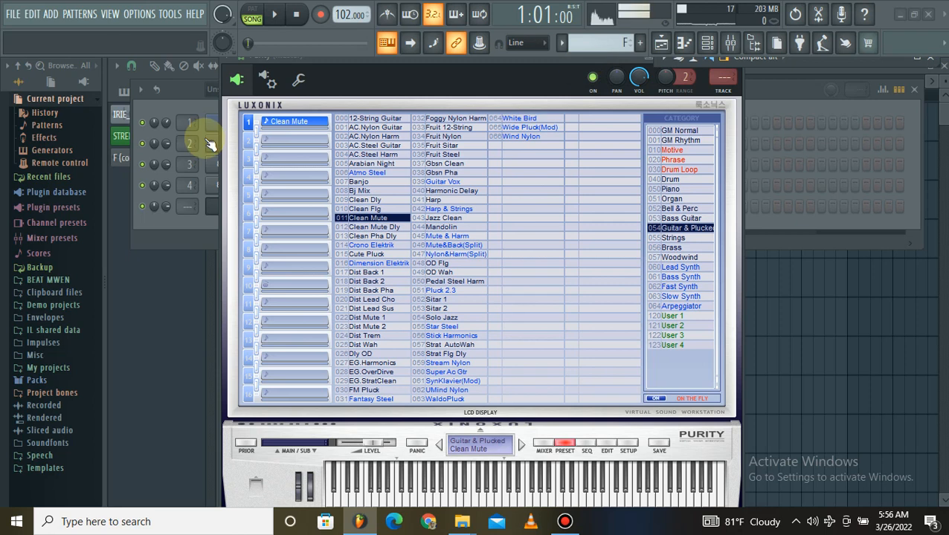
Open Purity's piano roll and audition the guitar sound on several piano keys.
click(198, 220)
right_click(257, 204)
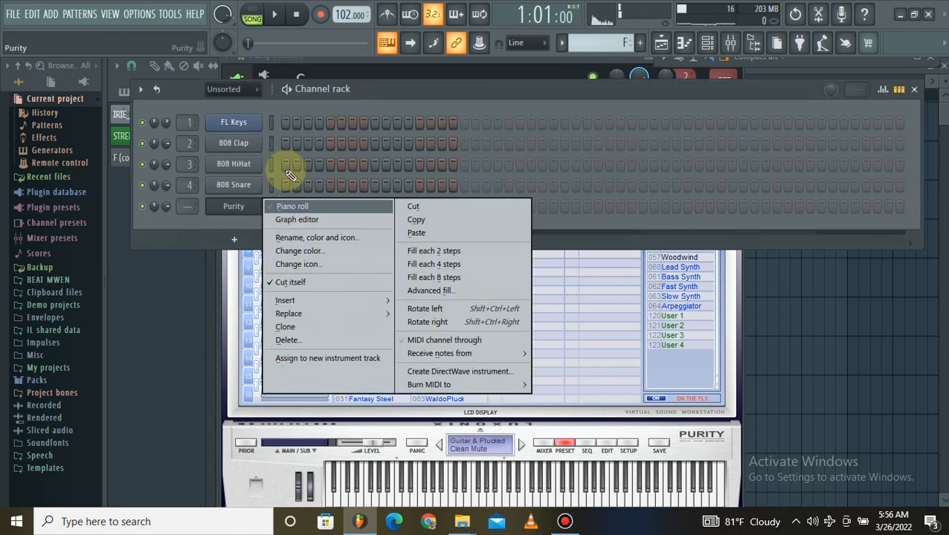
click(294, 206)
click(148, 241)
click(141, 280)
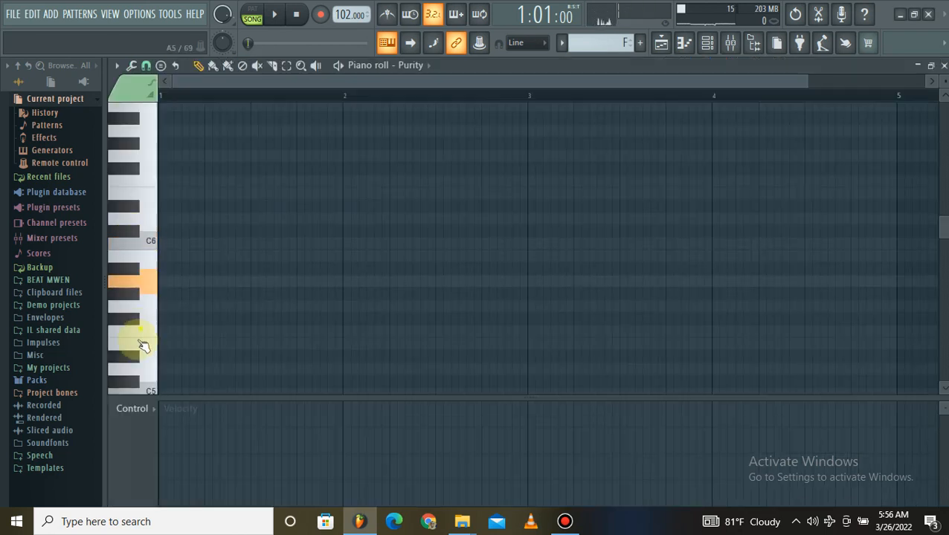
scroll(143, 321, down, 2)
click(142, 321)
click(193, 96)
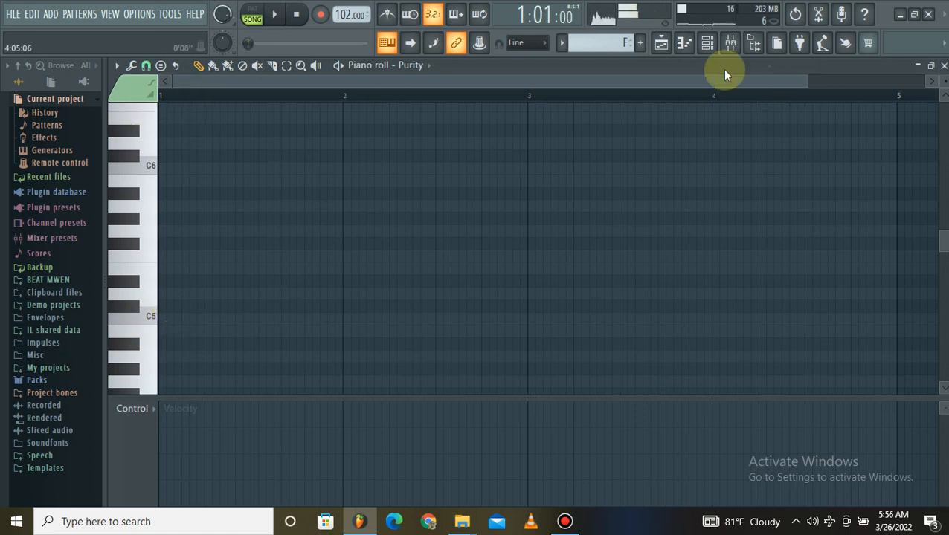
key(space)
key(space)
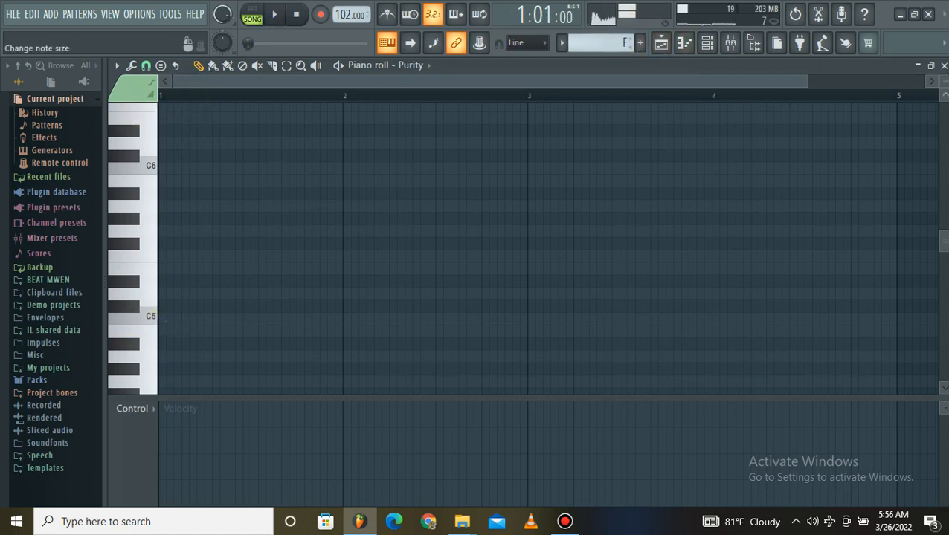
Return to the playlist, unmute the pattern F clip on Track 5 and extend it to bar 5.
click(944, 65)
click(830, 335)
click(362, 332)
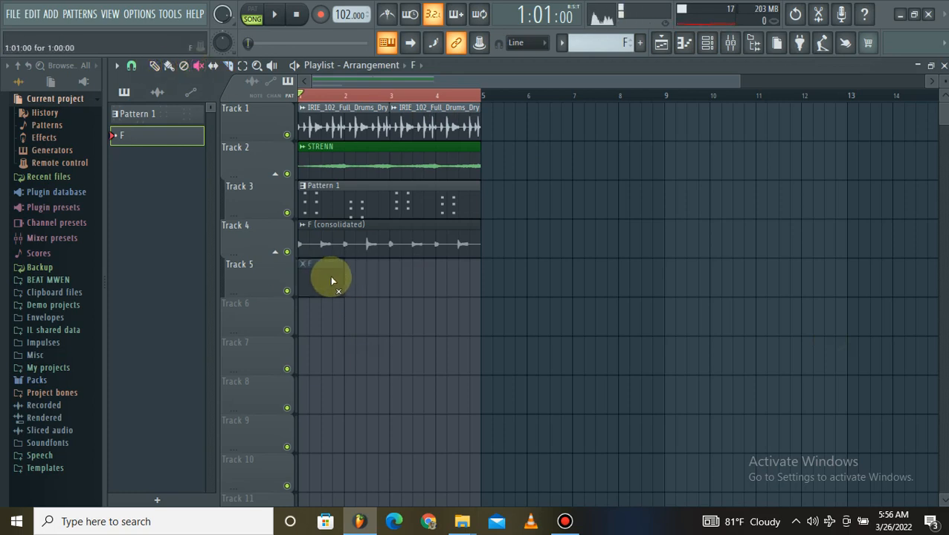
click(155, 66)
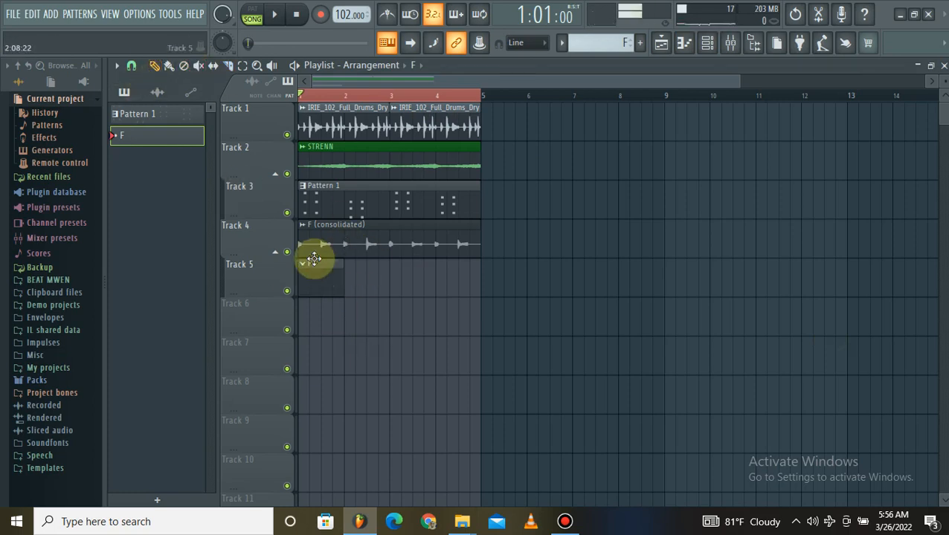
drag(344, 280, 478, 278)
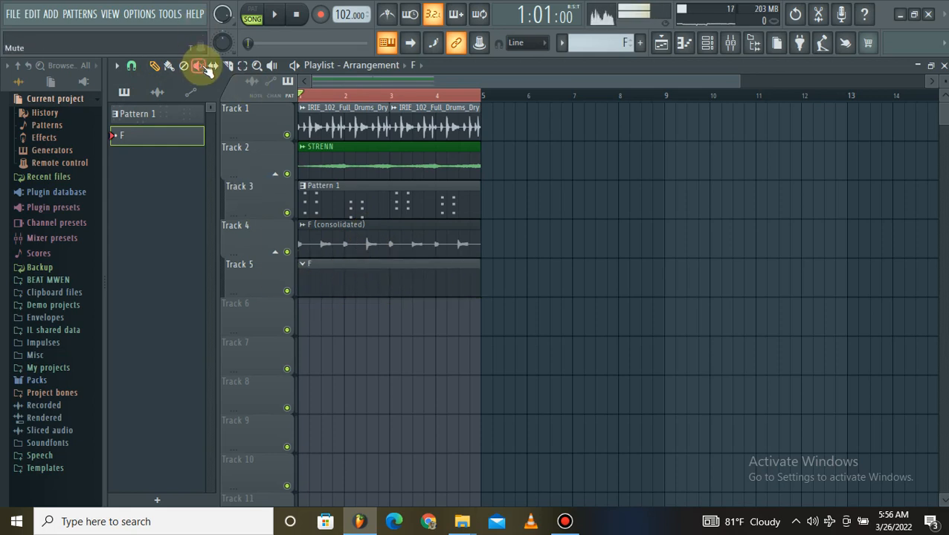
Reopen the Purity channel's piano roll for pattern F, showing the octaves around C4 and C5.
double_click(413, 273)
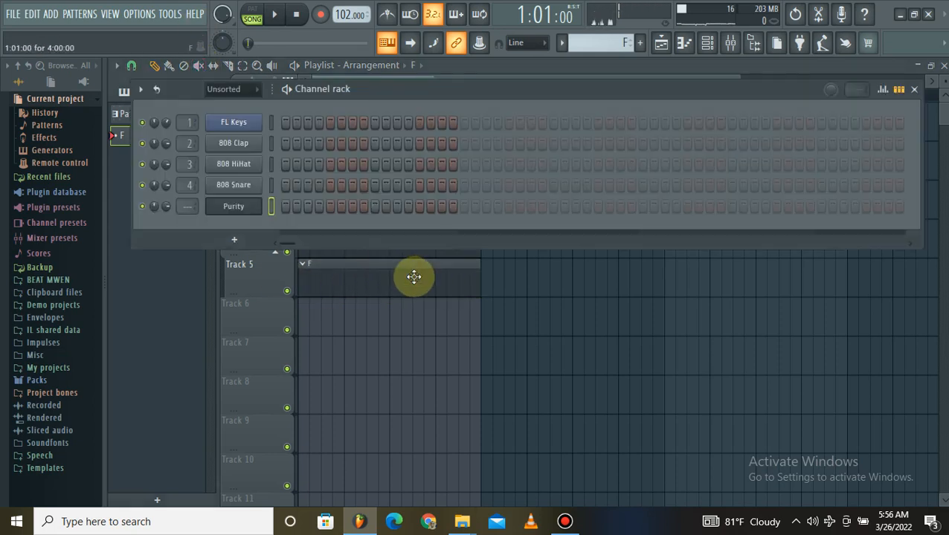
right_click(266, 211)
click(313, 210)
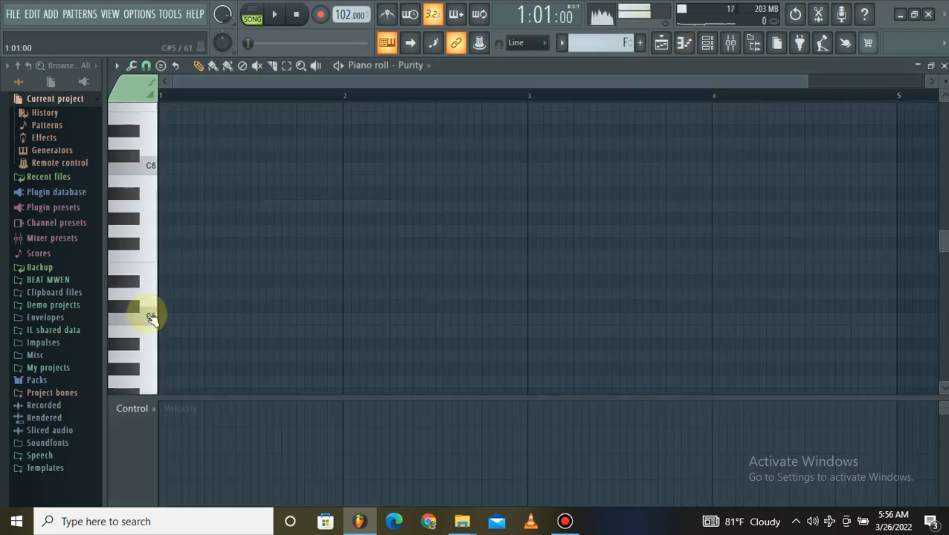
scroll(149, 279, down, 3)
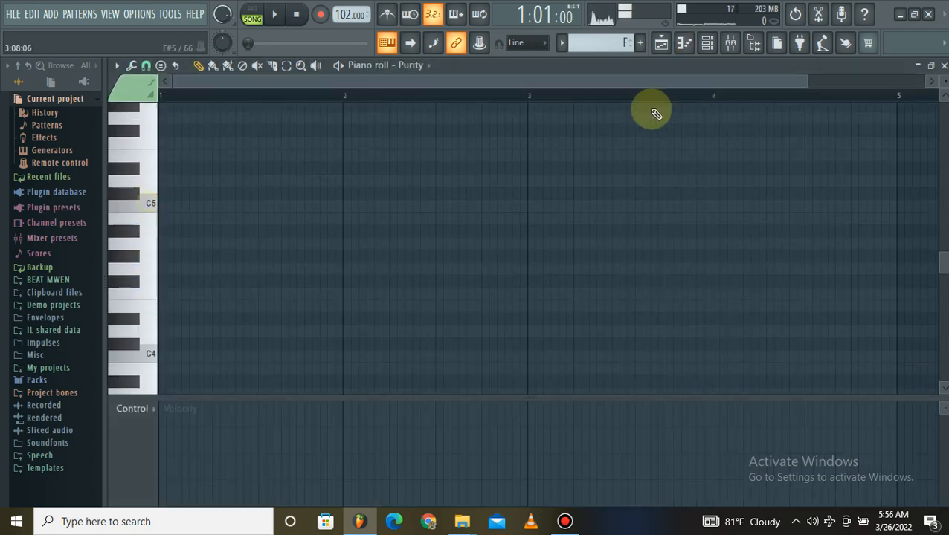
click(710, 43)
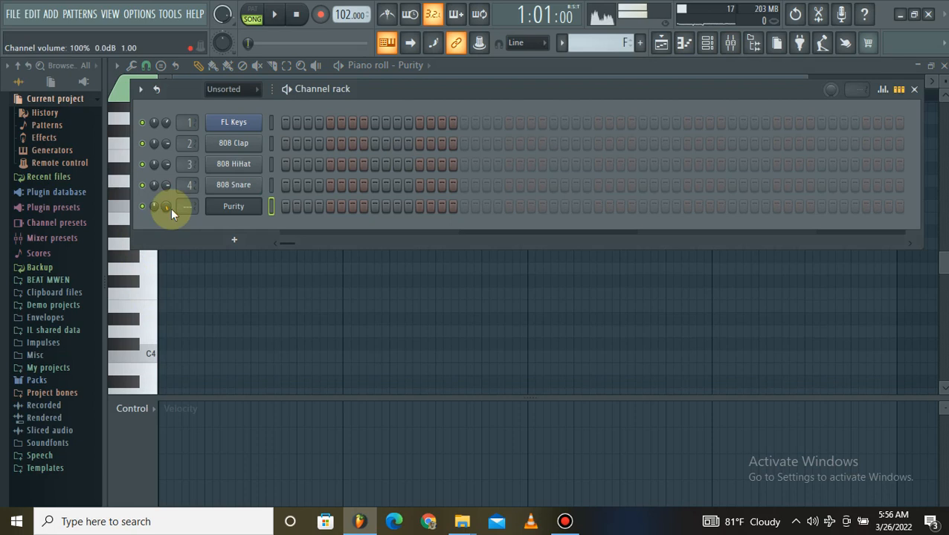
click(279, 271)
Try a C5 note at the start of bar 1, remove it and play test notes on the typing keyboard.
click(171, 207)
drag(152, 208, 169, 199)
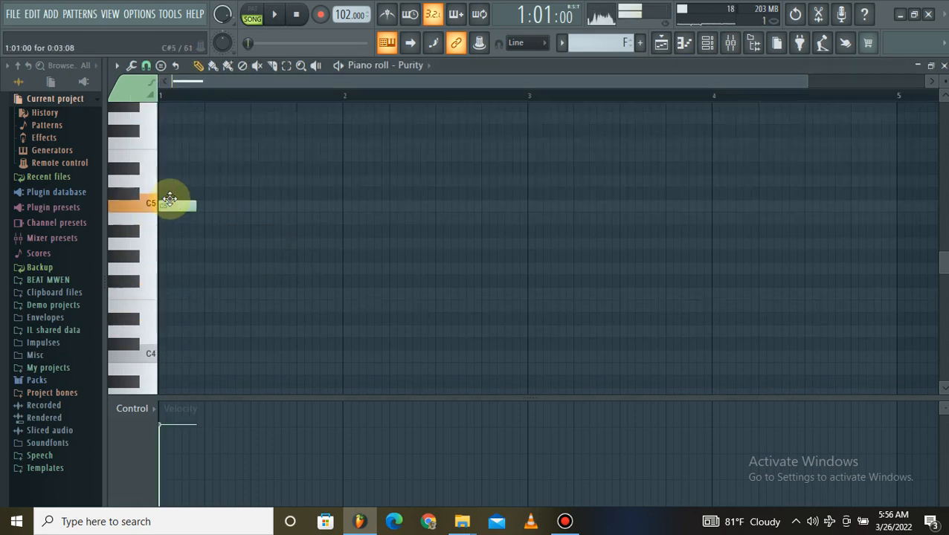
key(t)
key(r)
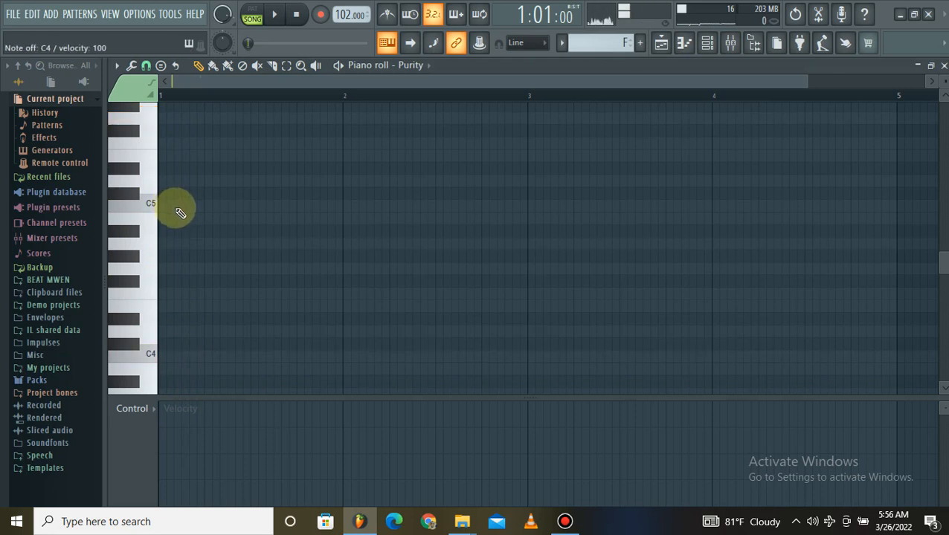
Record a four-bar muted guitar part of repeated notes, using C4, G4, A4 and F4 for one bar each.
click(320, 15)
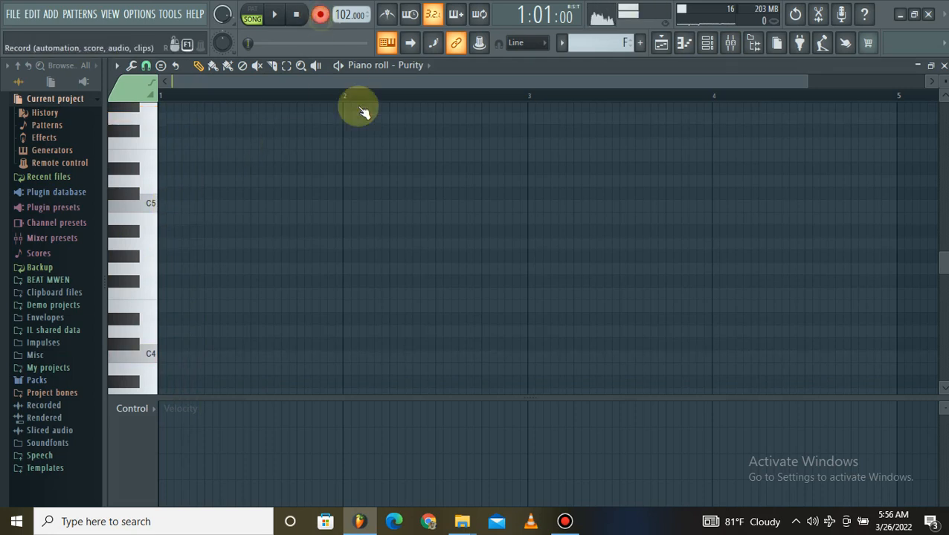
click(431, 353)
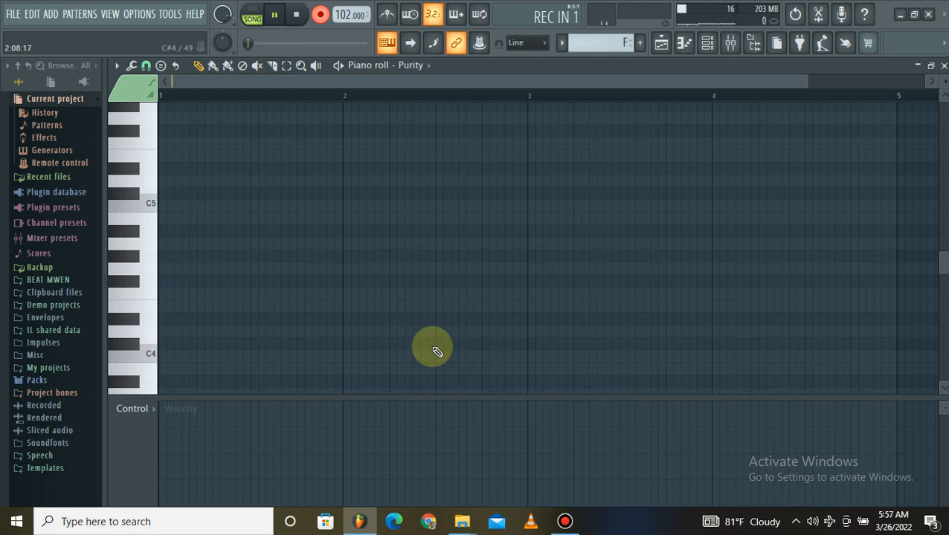
key(z)
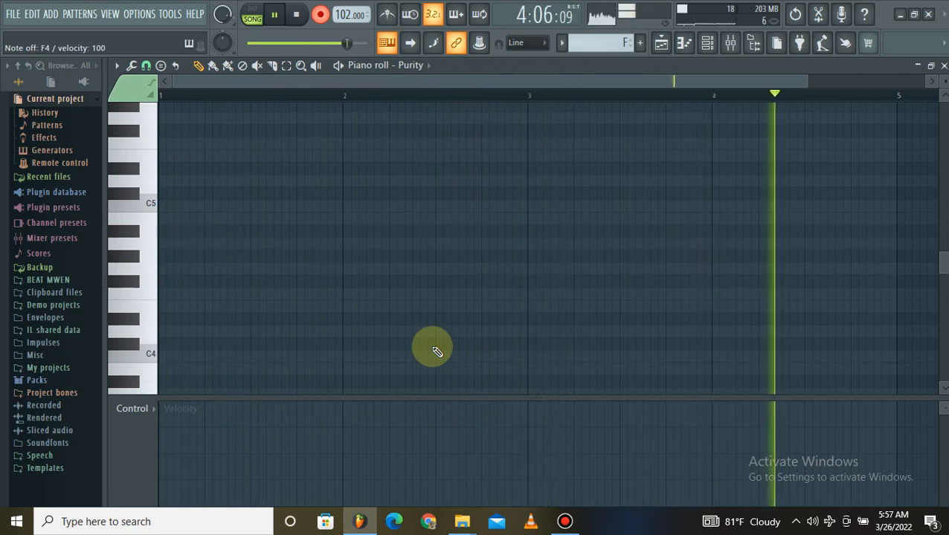
key(space)
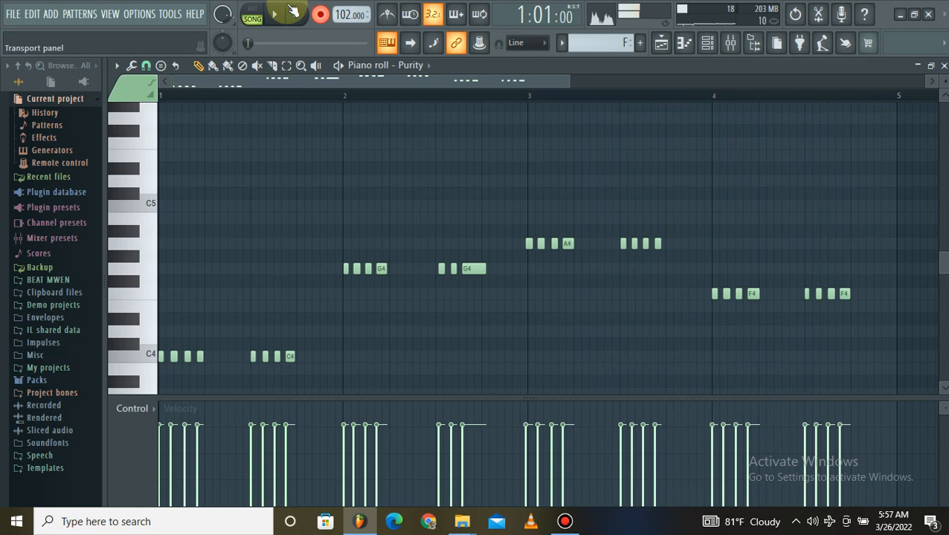
Select the recorded G4 notes in bar 2 and lower them to F4.
drag(320, 241, 492, 301)
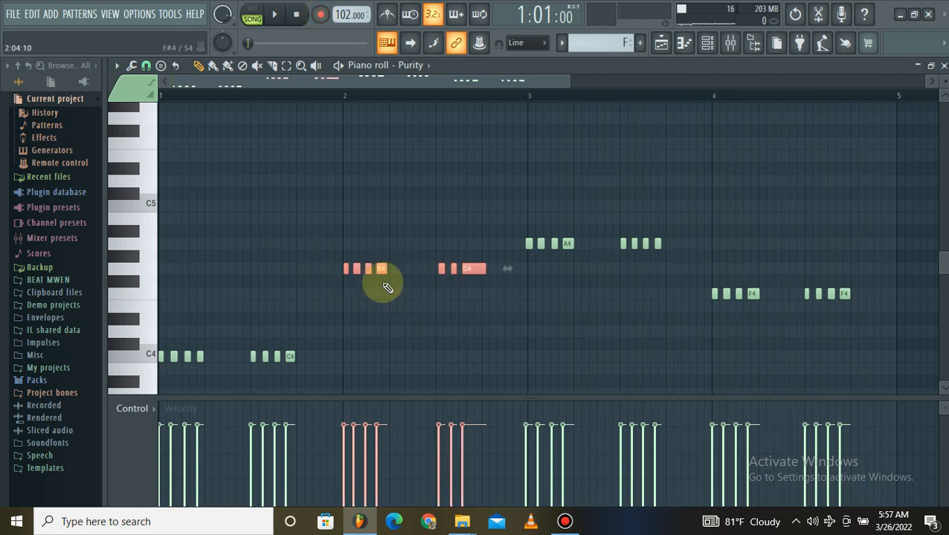
key(shift+Up)
key(shift+Up)
key(shift+Down)
key(shift+Down)
key(shift+Down)
key(shift+Down)
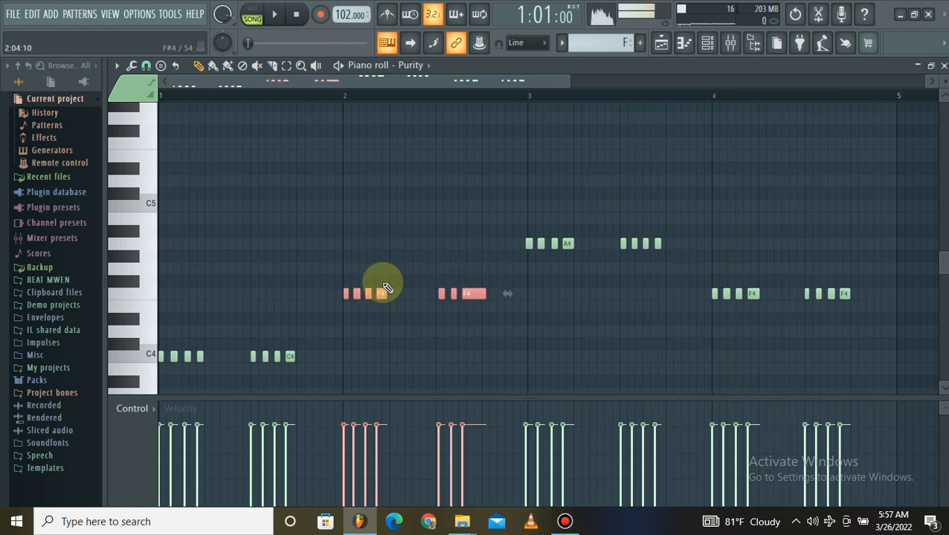
ctrl+click(380, 195)
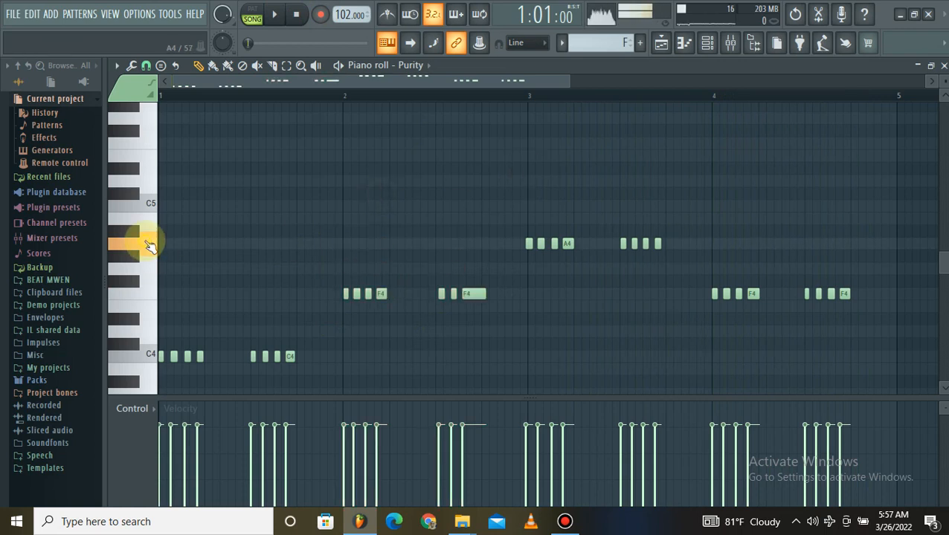
Raise the recorded F4 notes in bar 4 to G4 and play back the edited guitar line.
drag(673, 268, 872, 357)
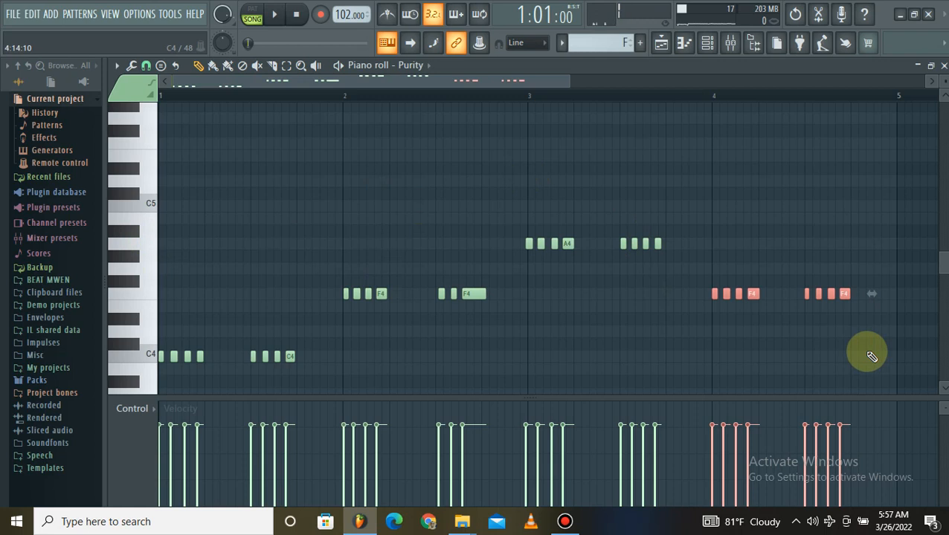
key(shift+Up)
key(shift+Up)
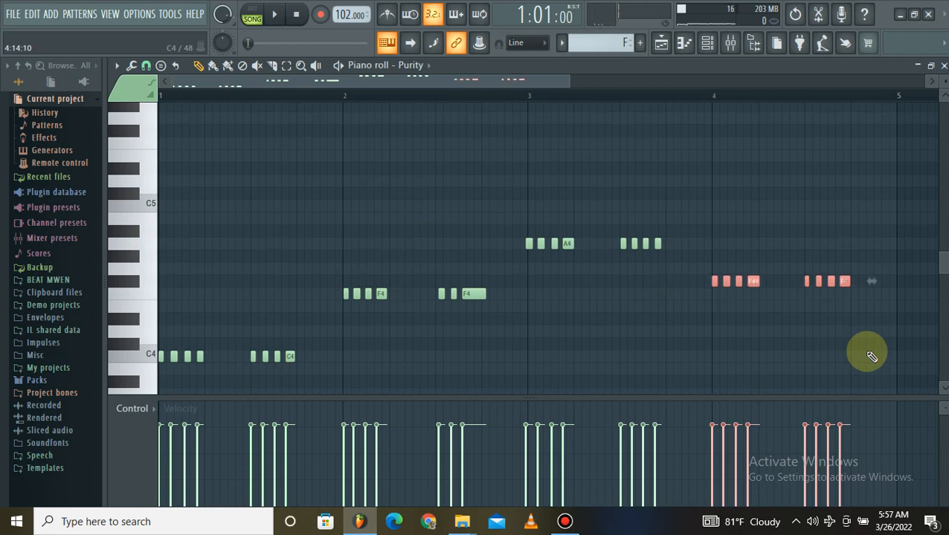
ctrl+click(426, 158)
key(space)
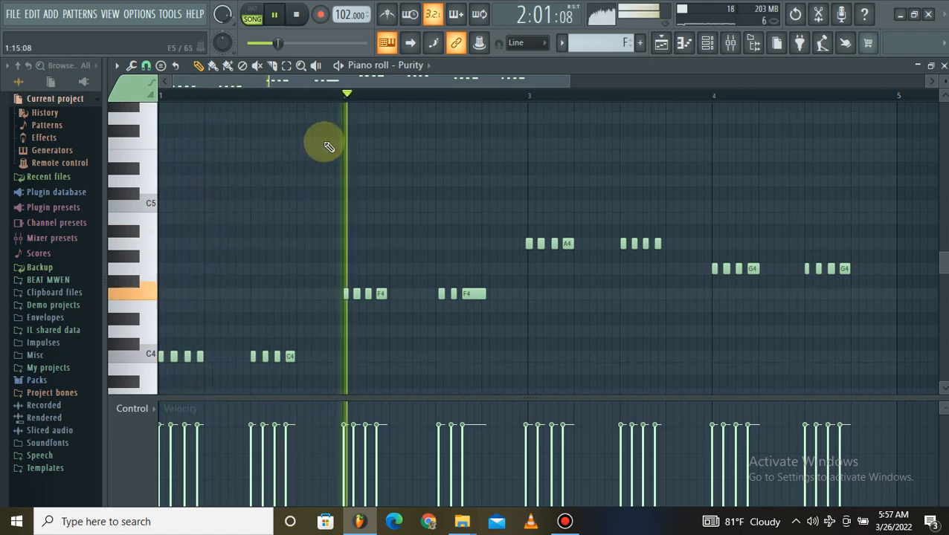
key(space)
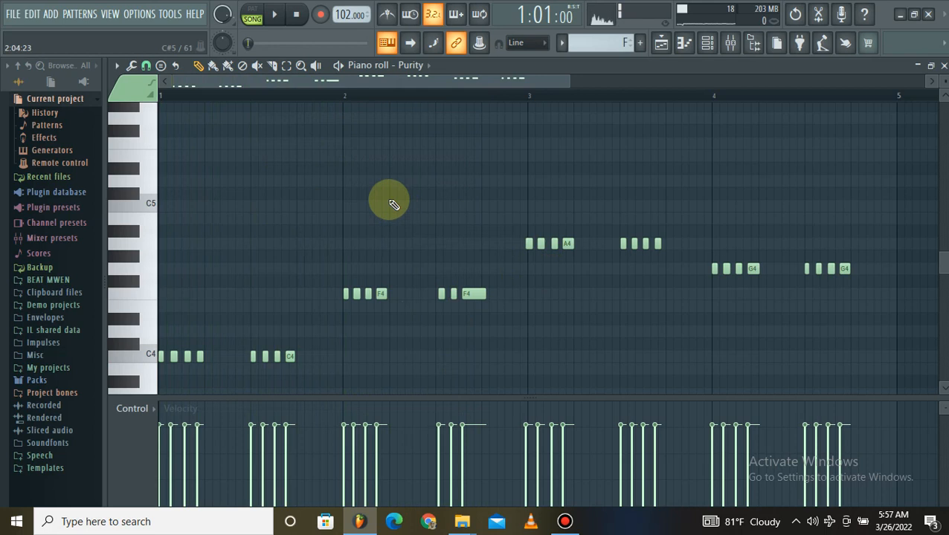
Try quantizing the recorded guitar notes with a low start time strength.
drag(365, 85, 383, 294)
scroll(480, 96, down, 5)
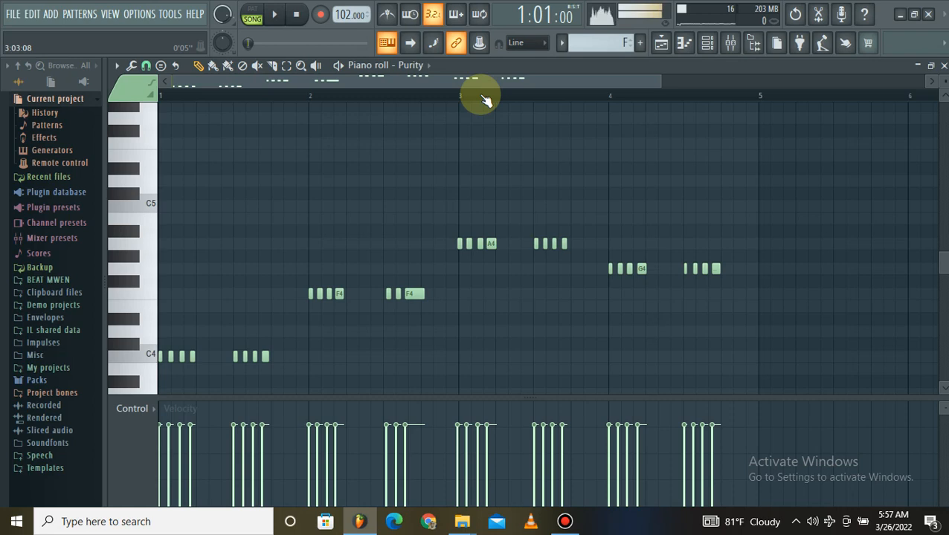
key(alt+q)
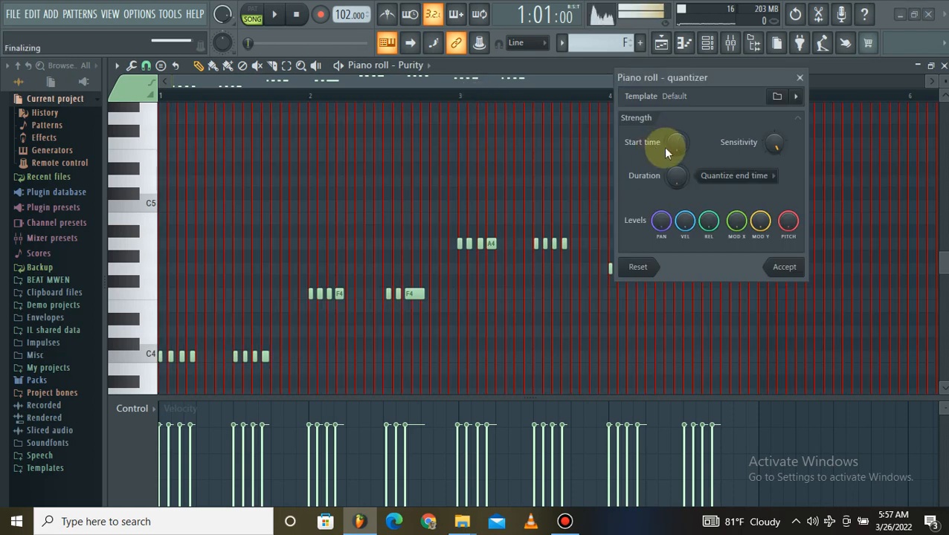
drag(679, 148, 679, 182)
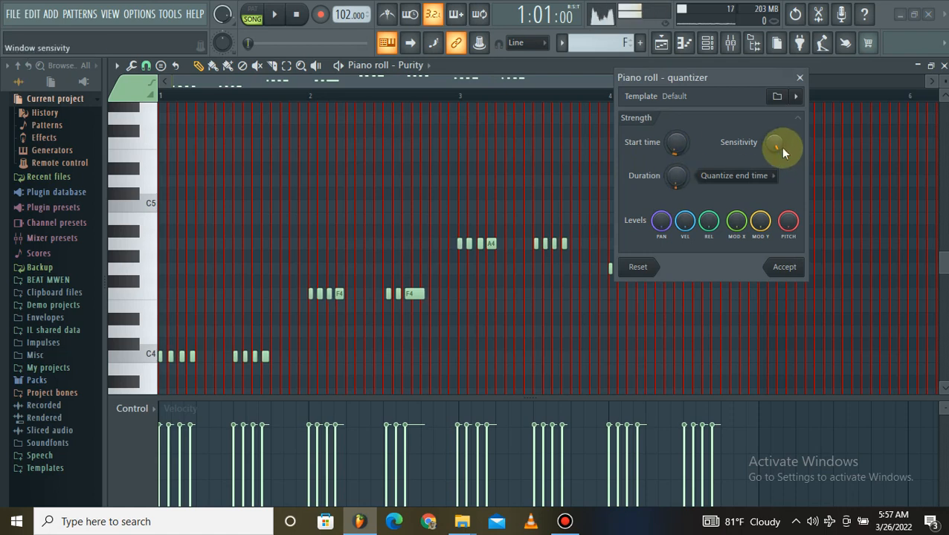
click(786, 268)
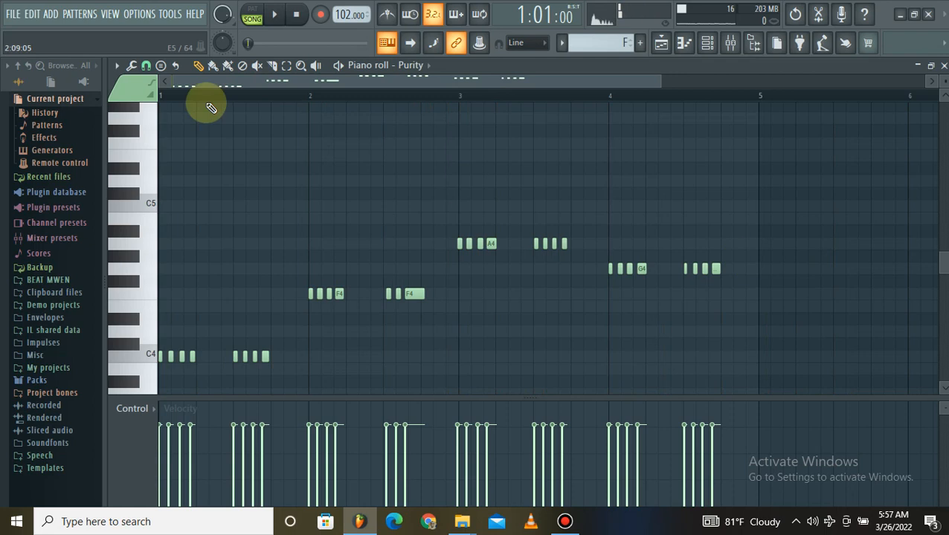
Change the piano roll's snap from 1/3 step to Line and apply the quantizer again.
click(146, 67)
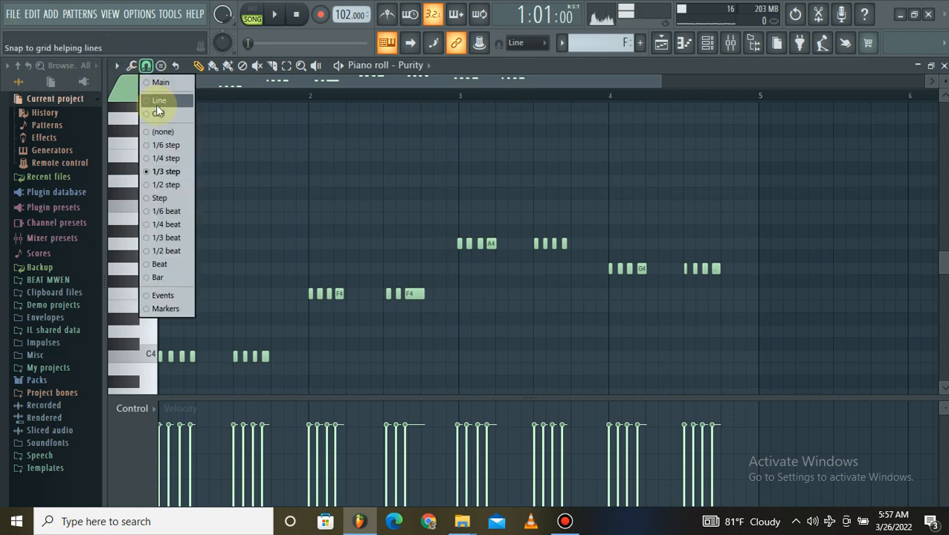
click(154, 111)
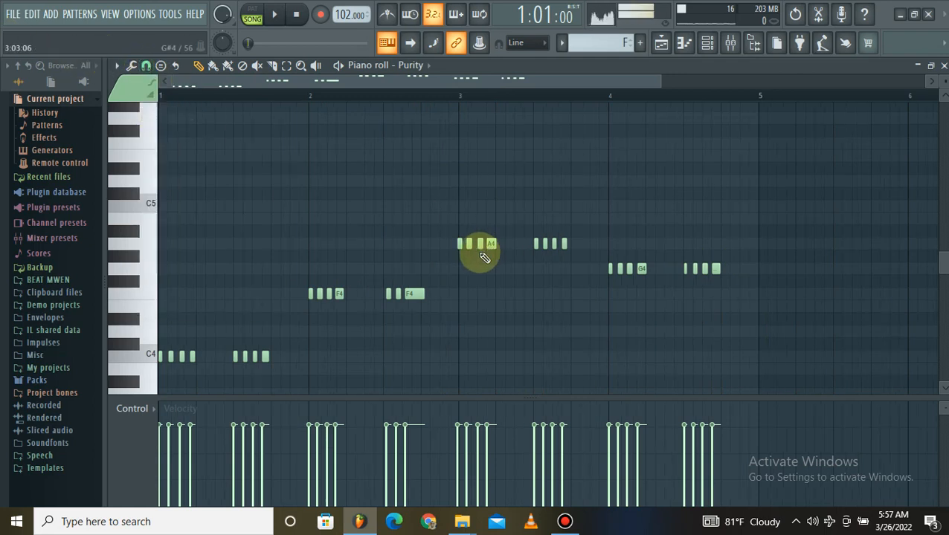
key(alt+q)
click(786, 268)
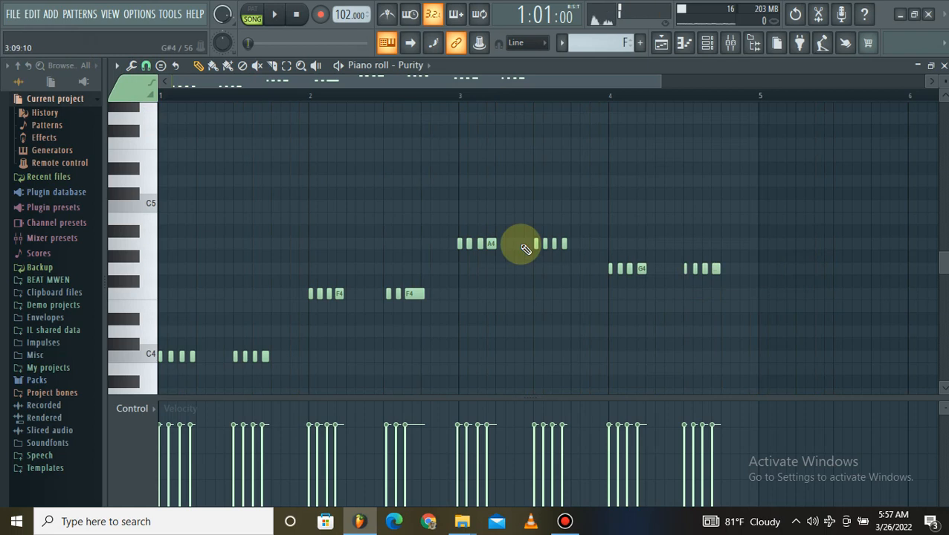
Quantize the guitar notes with the start time strength at 100%, comparing against 0% on the bar 3 notes.
scroll(468, 104, up, 3)
drag(432, 240, 437, 244)
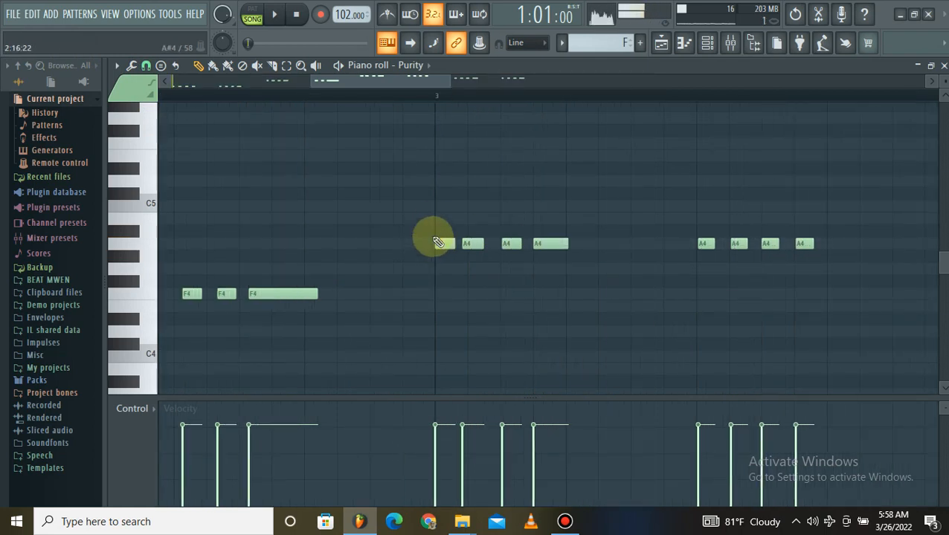
key(alt+q)
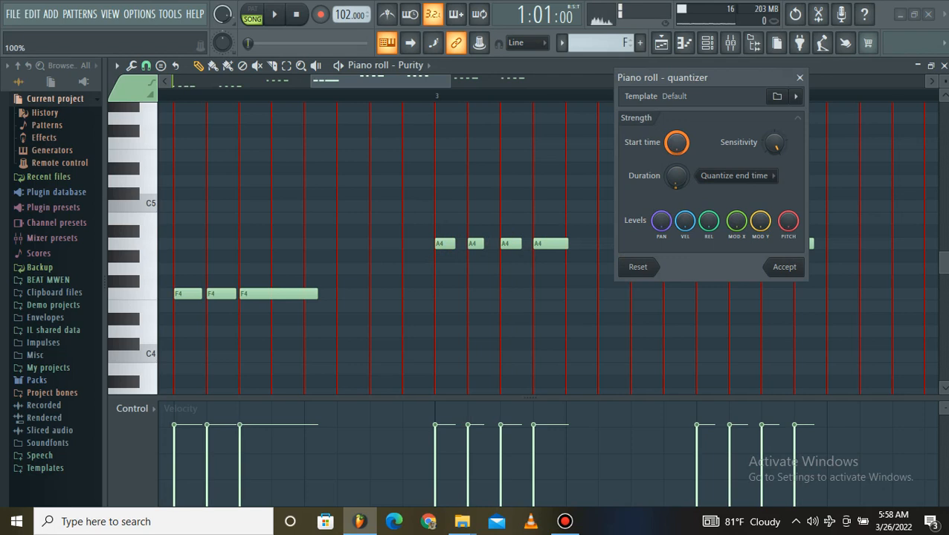
drag(679, 145, 678, 193)
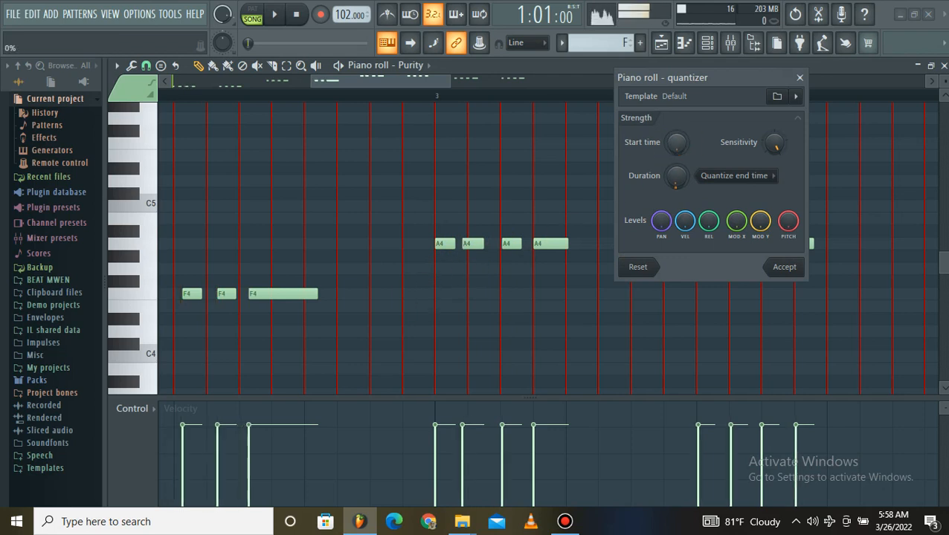
drag(678, 142, 678, 95)
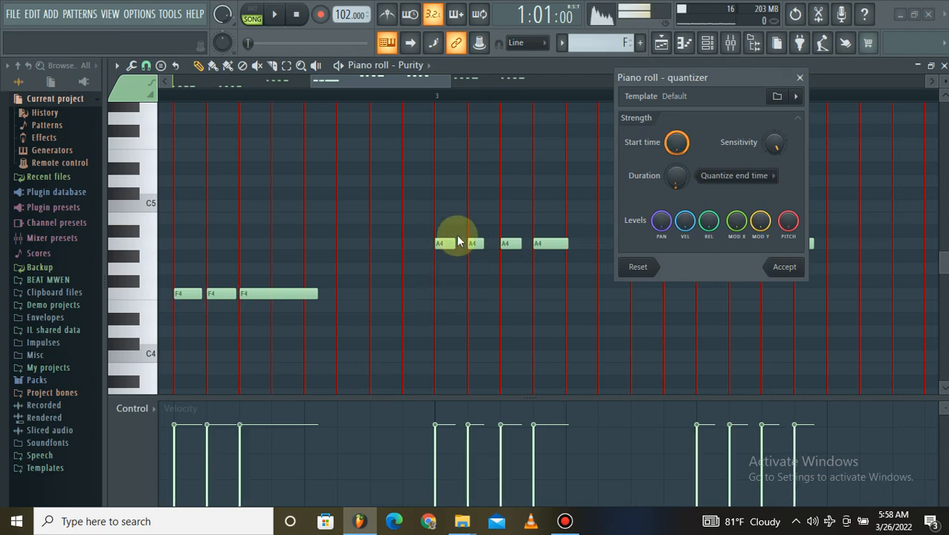
click(786, 268)
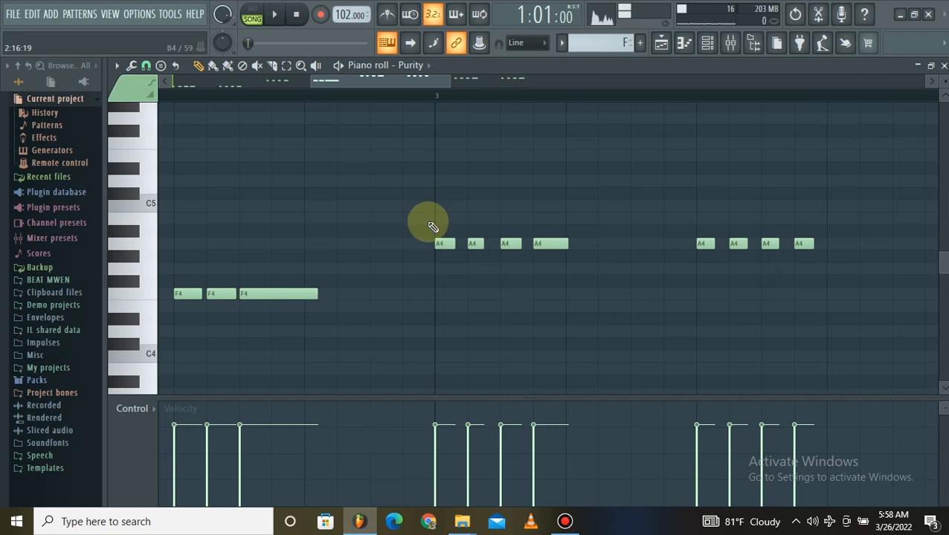
Play back the quantized guitar part and return to the playlist with the channel rack hidden.
scroll(487, 91, down, 3)
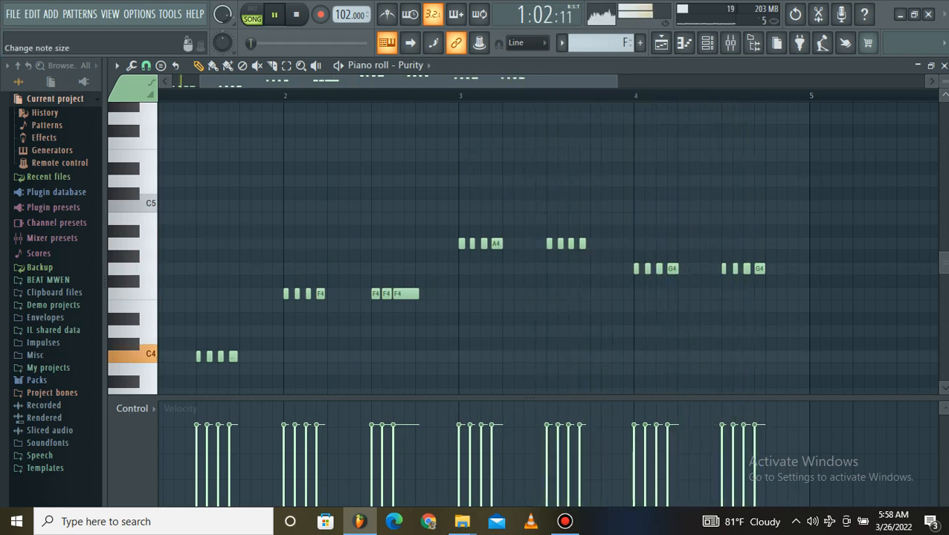
key(space)
click(944, 66)
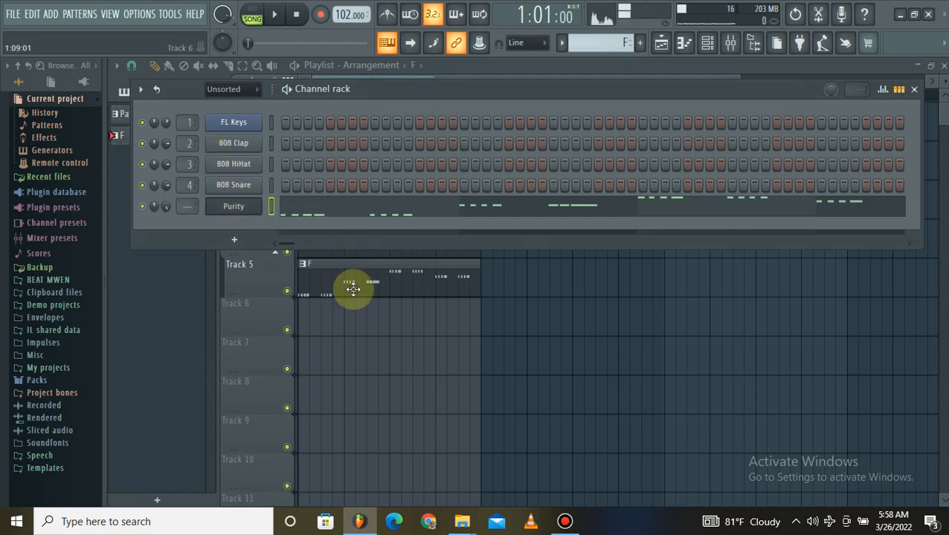
key(F6)
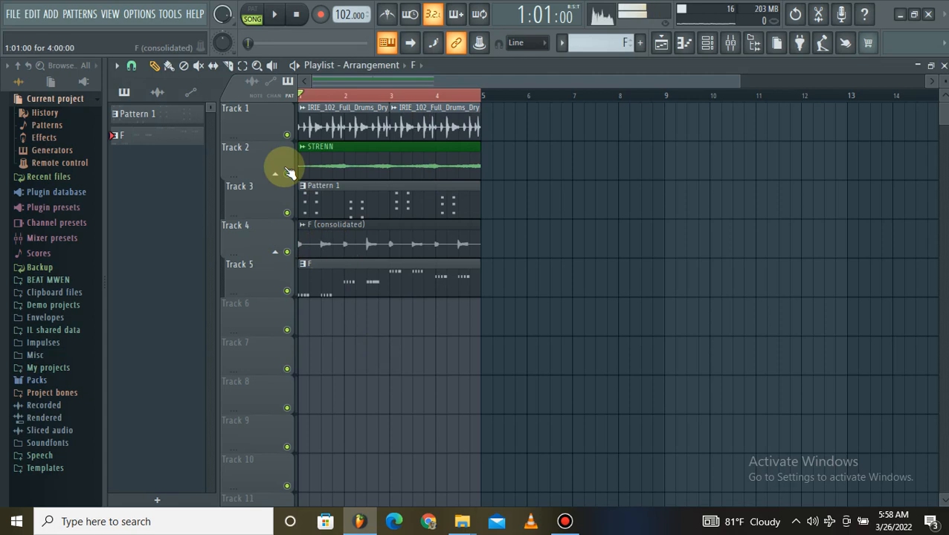
Consolidate Track 5 to an audio clip from the track start.
right_click(269, 285)
mouse_move(339, 394)
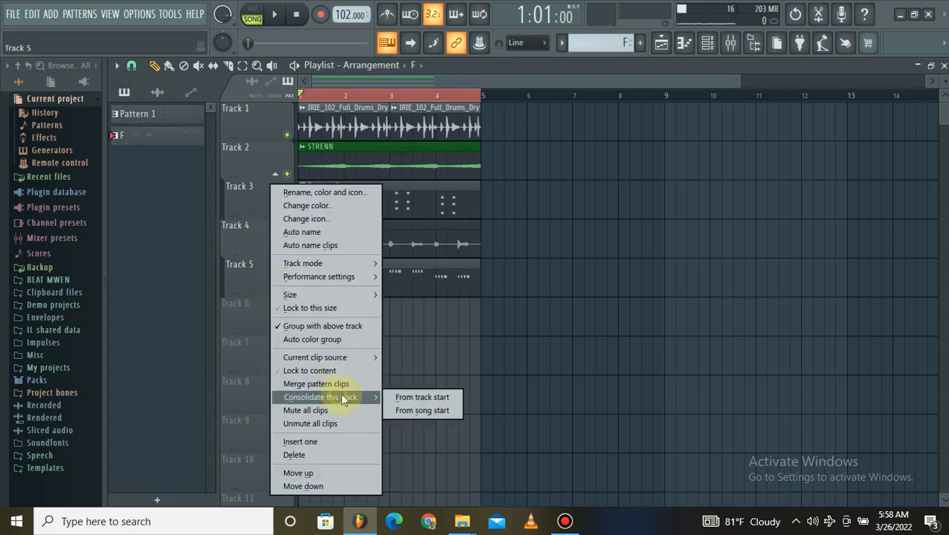
click(411, 398)
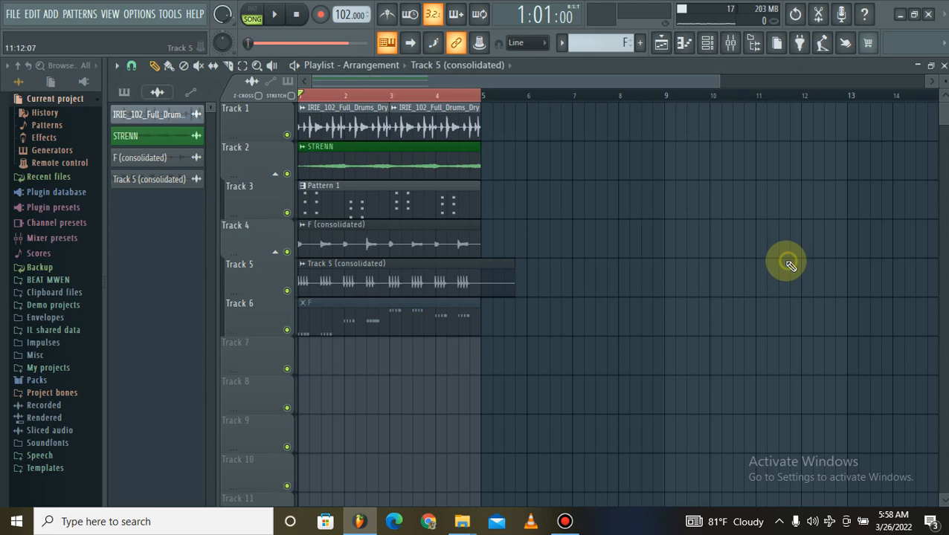
Slice the consolidated Track 5 clip at bar 5 and remove the tail beyond it.
click(184, 66)
click(214, 66)
click(229, 67)
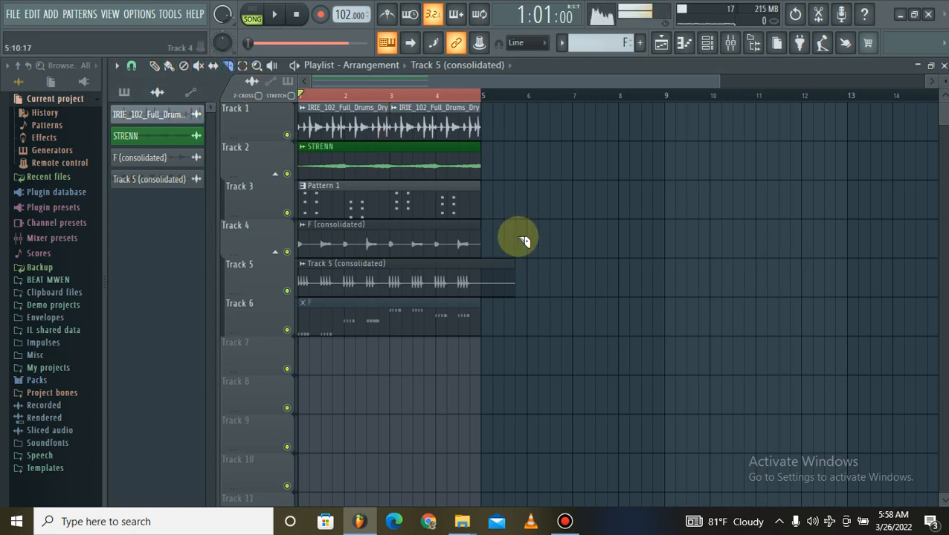
drag(486, 263, 488, 302)
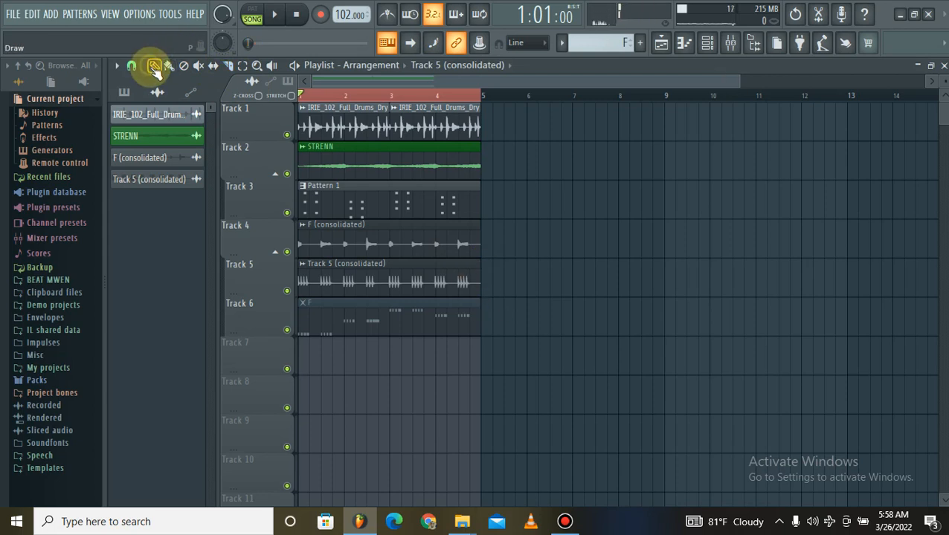
Rename the consolidated guitar clip on Track 5 as MUTE.
click(303, 265)
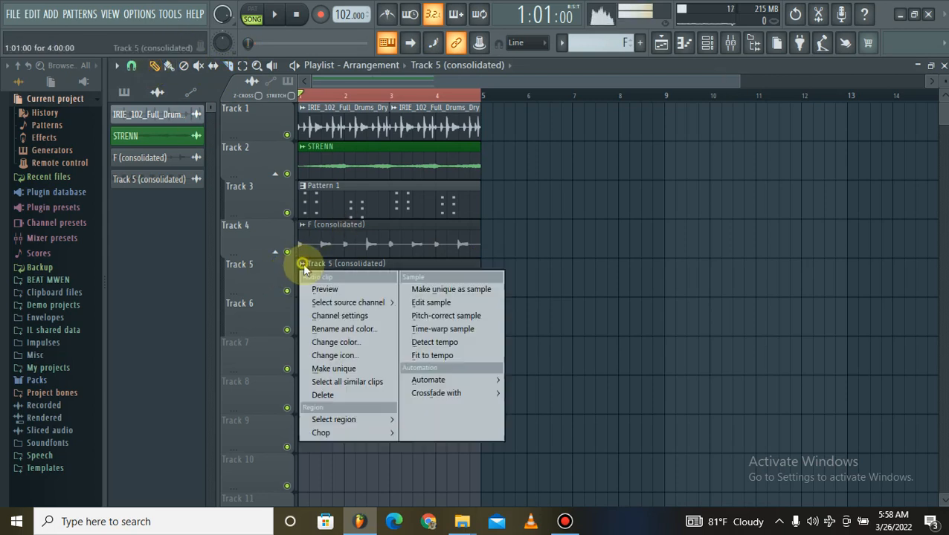
click(364, 330)
text(M)
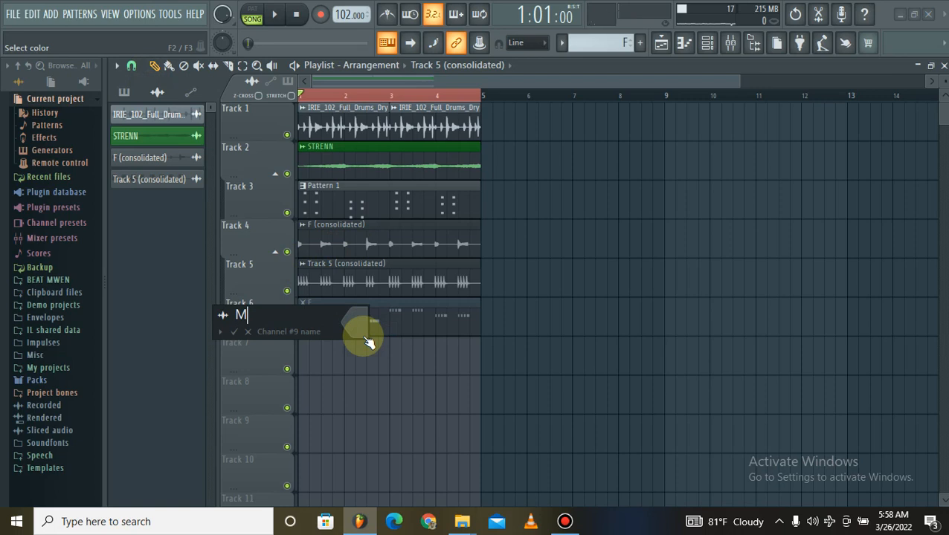
text(UTE)
key(Return)
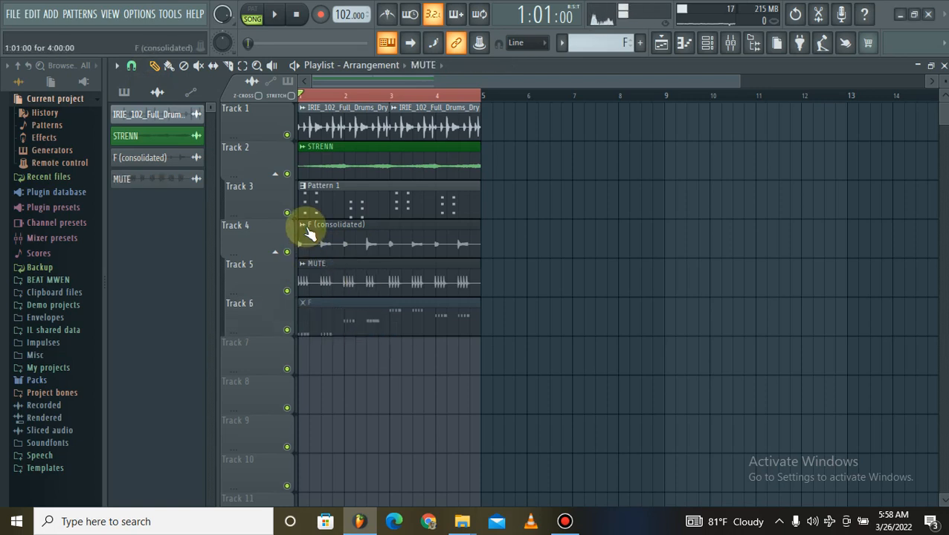
Solo Track 4 and rename its consolidated clip as ORGAN.
right_click(287, 251)
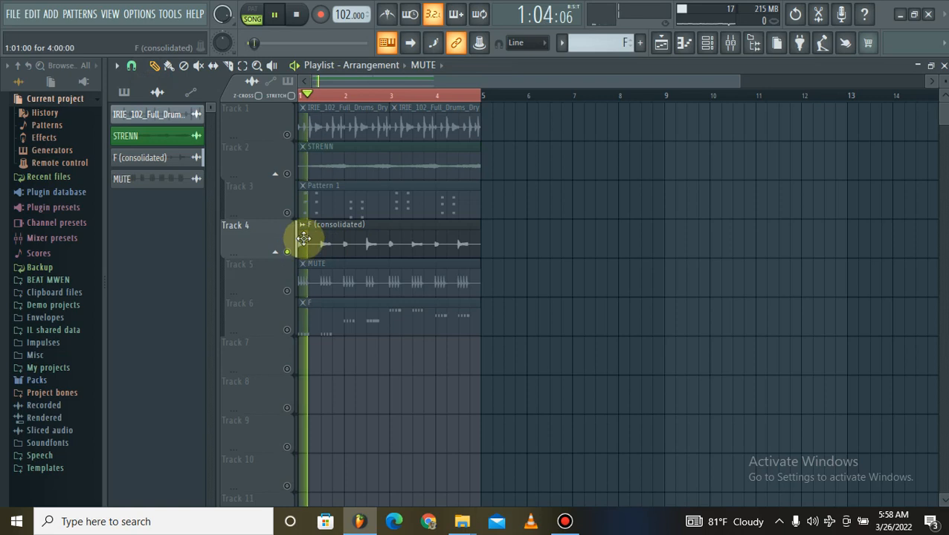
right_click(309, 234)
click(354, 295)
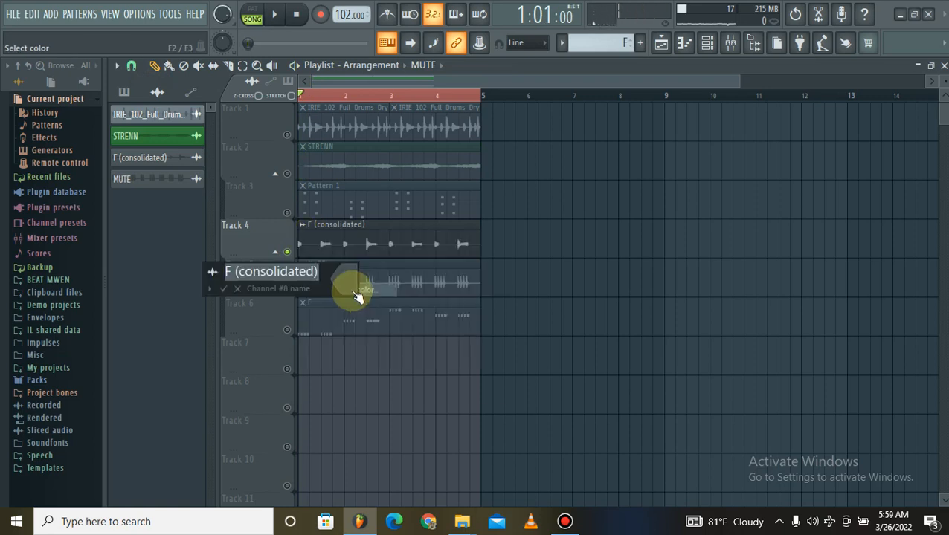
text(ORG)
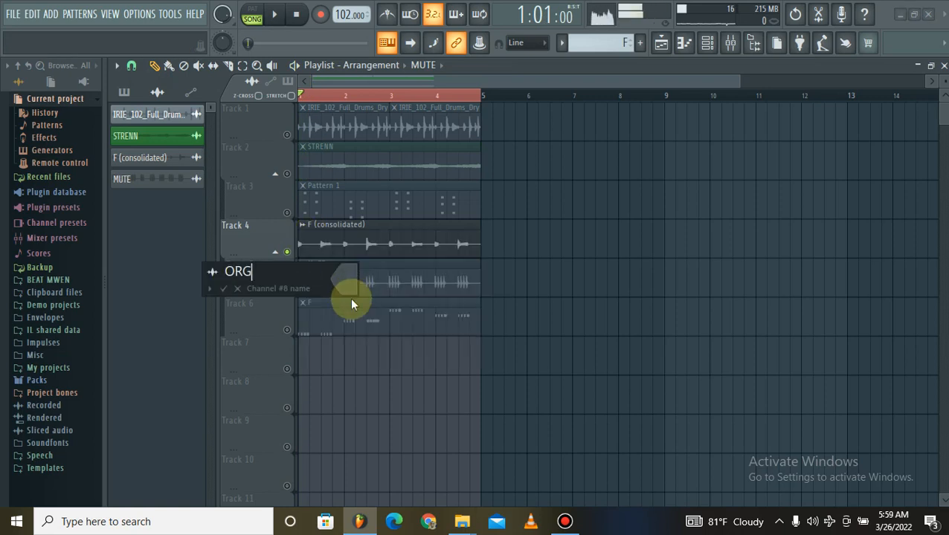
text(AN)
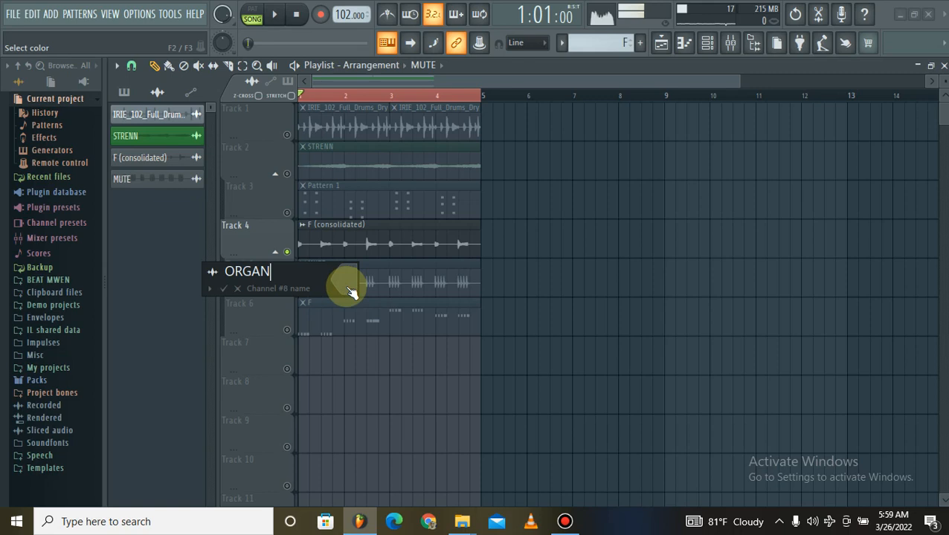
key(Return)
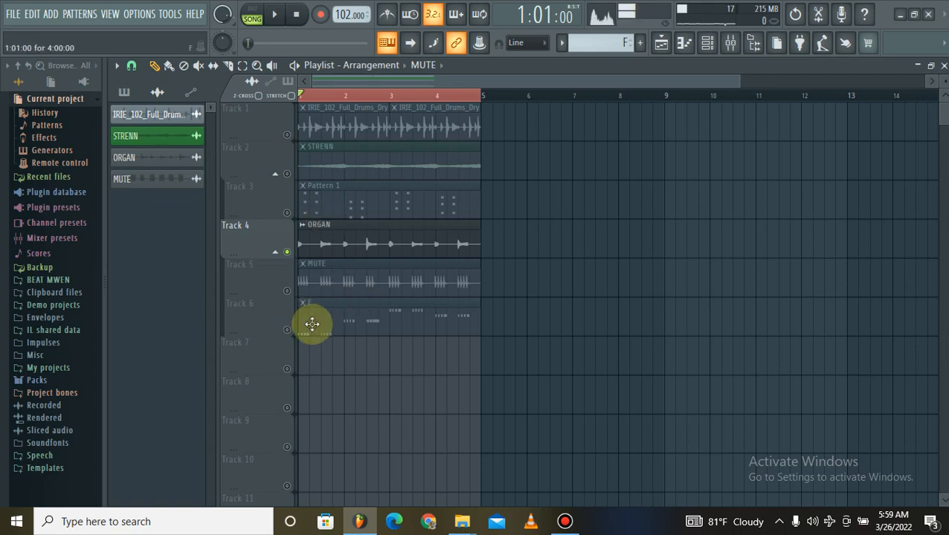
Restore all soloed-out tracks, open the mixer and play the arrangement with the renamed clips.
right_click(287, 330)
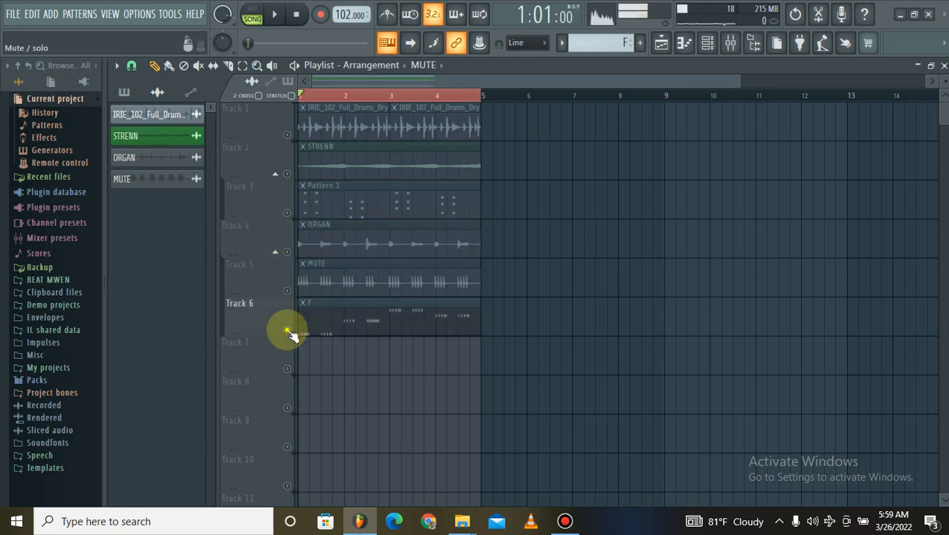
right_click(288, 330)
key(space)
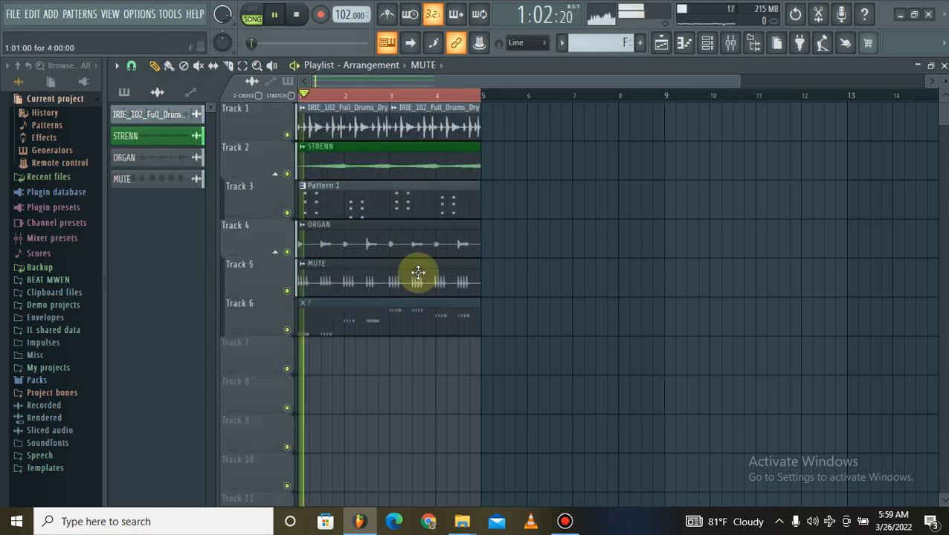
click(740, 46)
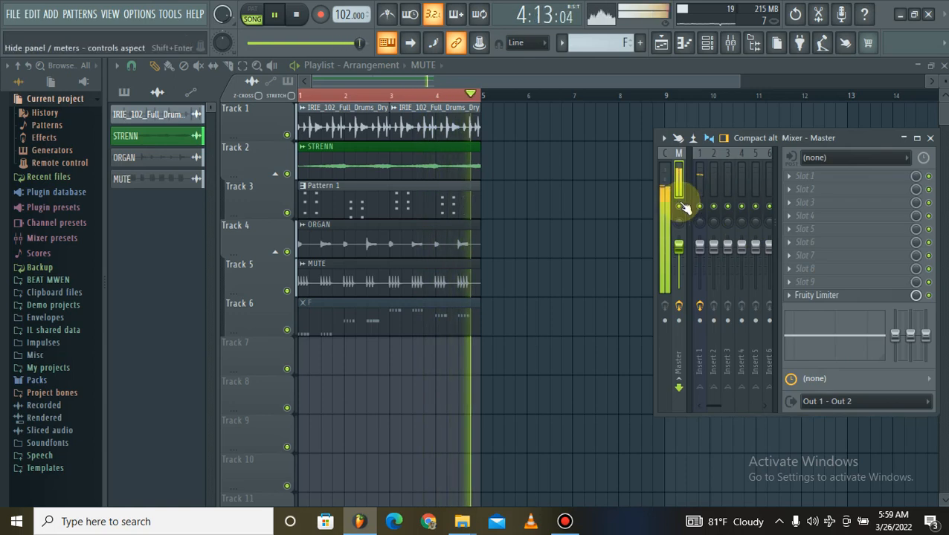
key(space)
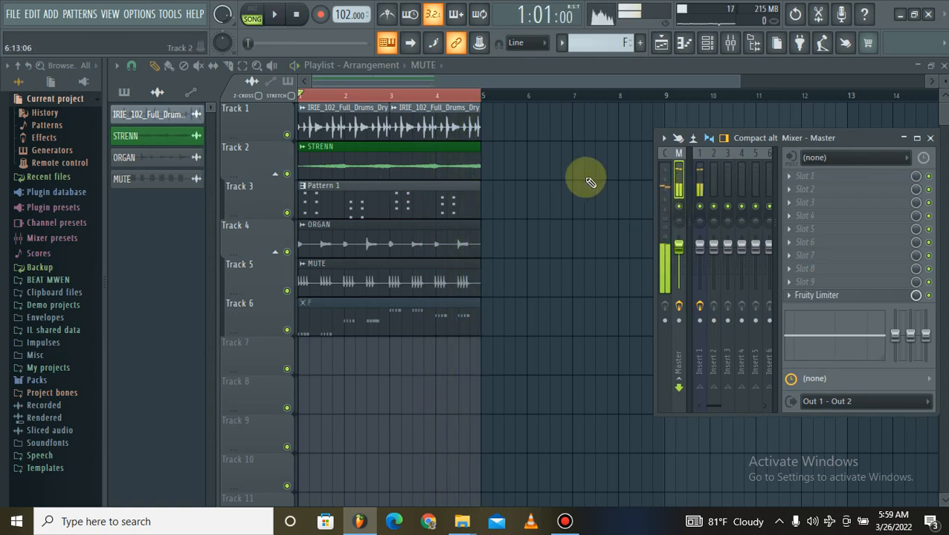
click(665, 138)
click(714, 109)
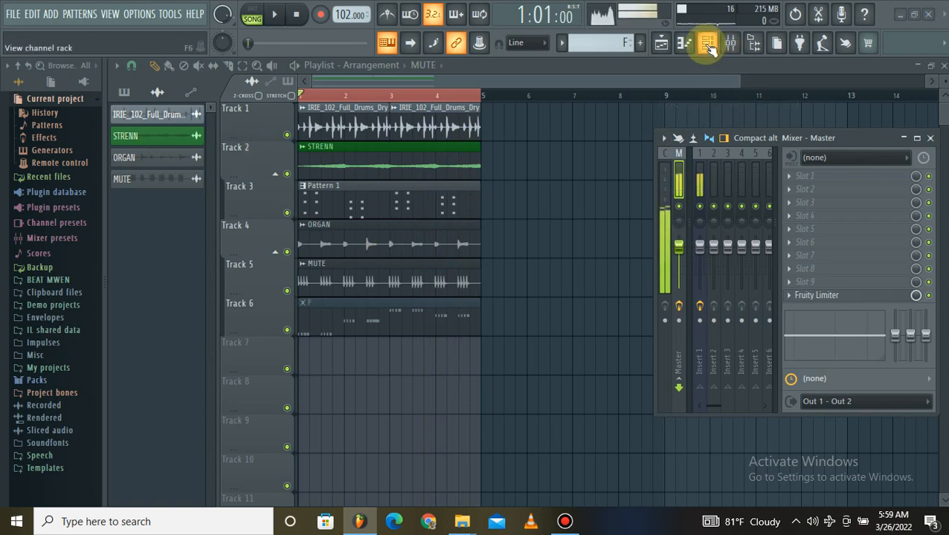
Show the Unsorted channels in the channel rack and clear the notes from the Purity channel.
click(706, 43)
click(238, 90)
click(238, 140)
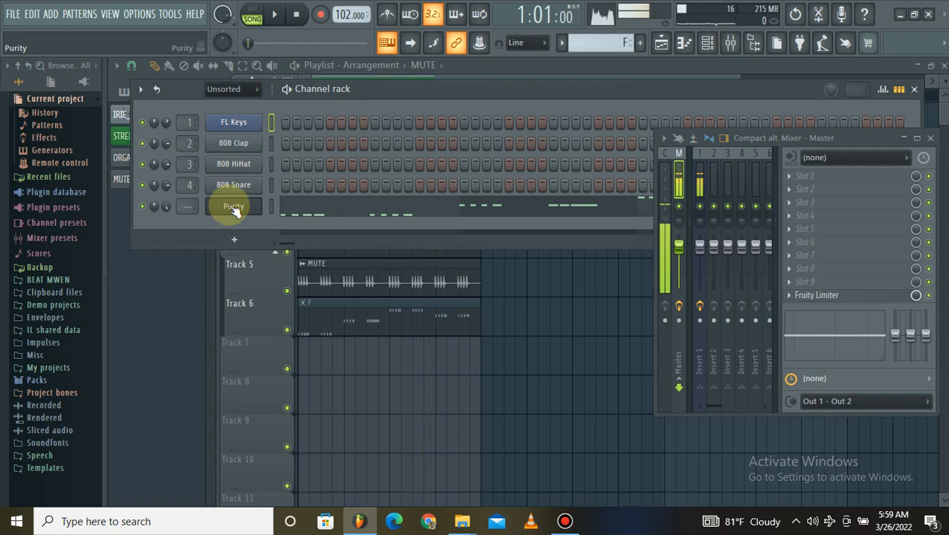
right_click(227, 206)
click(429, 213)
right_click(233, 213)
click(239, 212)
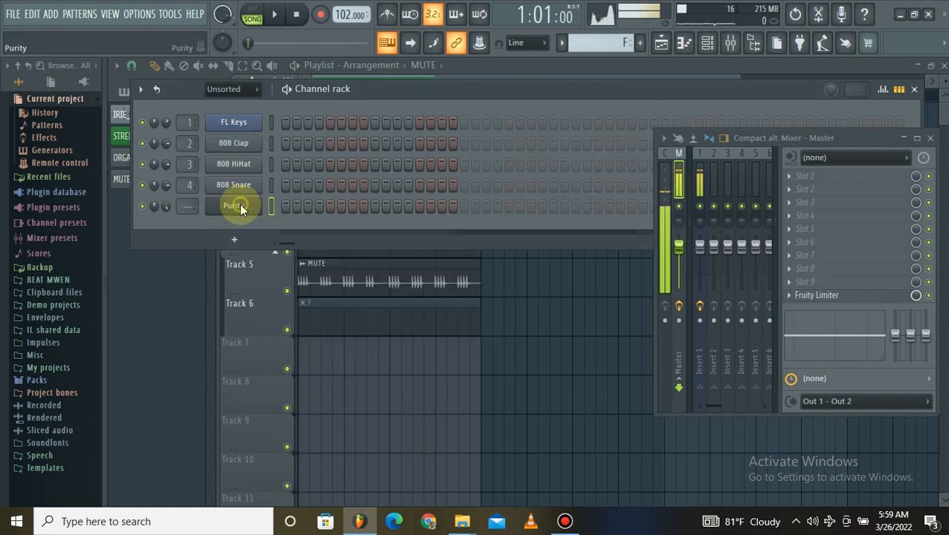
Load the AnA BassGuitar preset from Purity's Bass Guitar category, try its sound and close the plugin.
click(238, 206)
drag(546, 65, 409, 64)
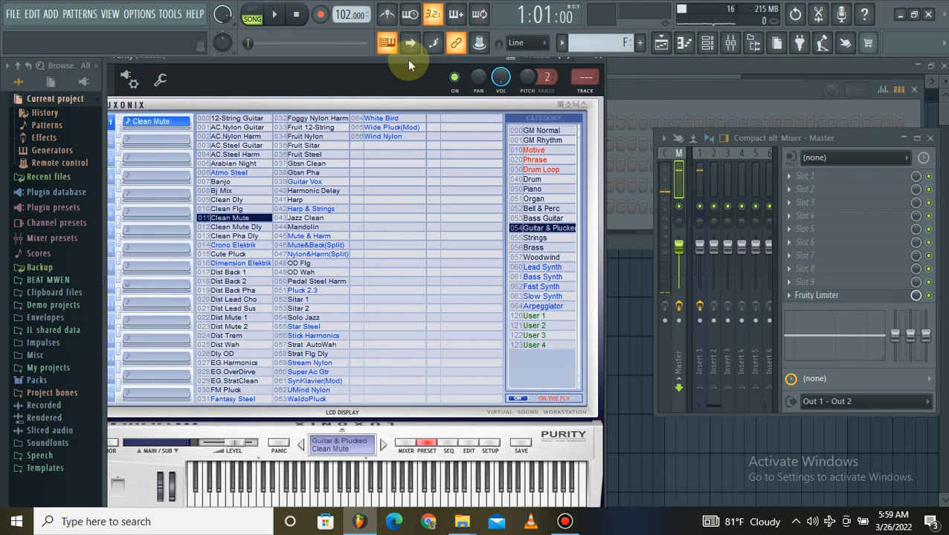
click(540, 219)
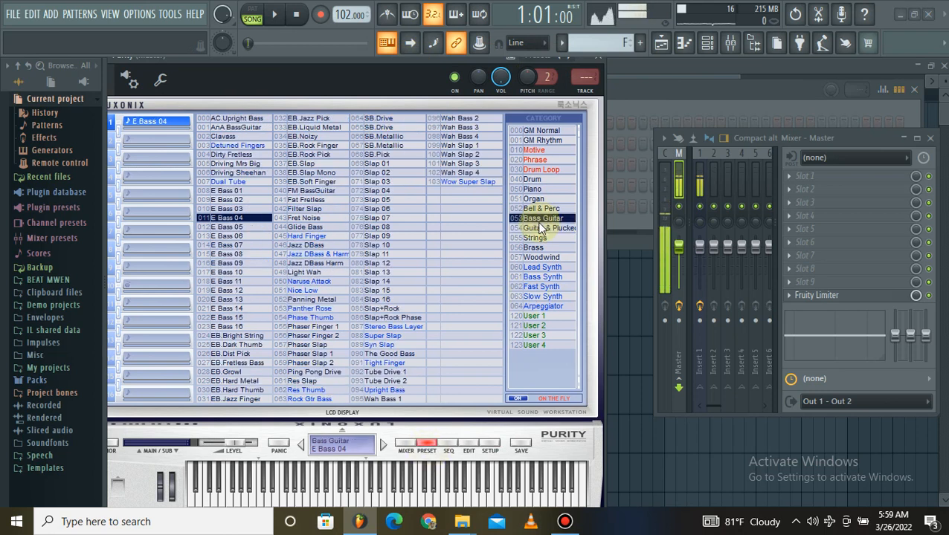
click(247, 127)
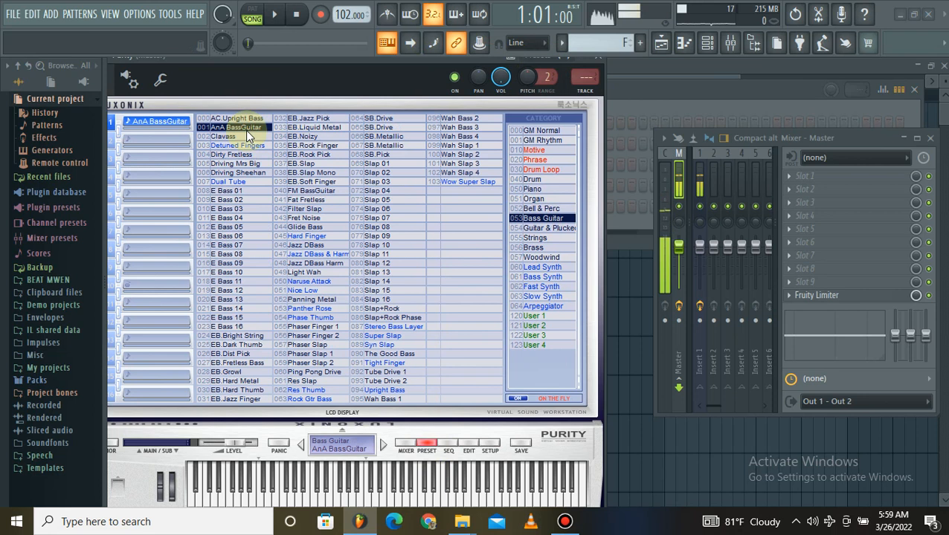
click(384, 489)
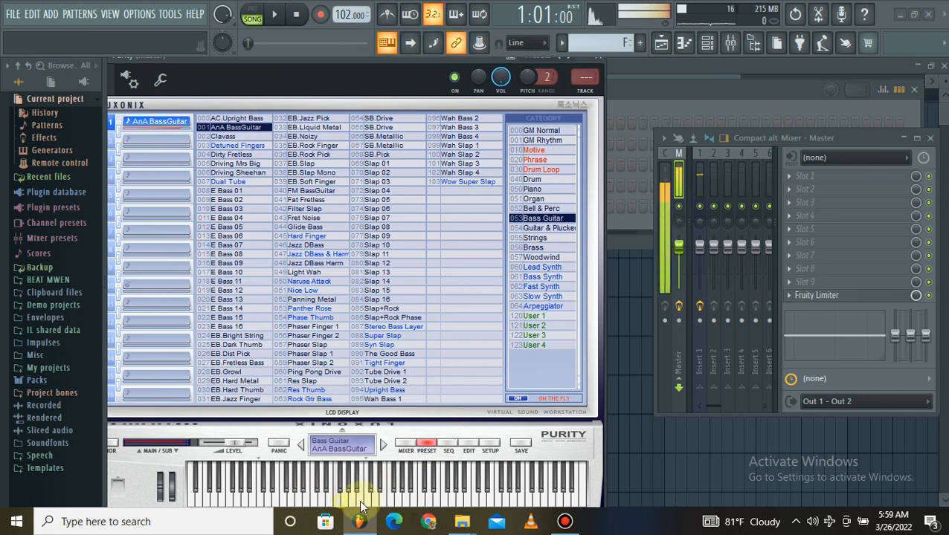
click(597, 55)
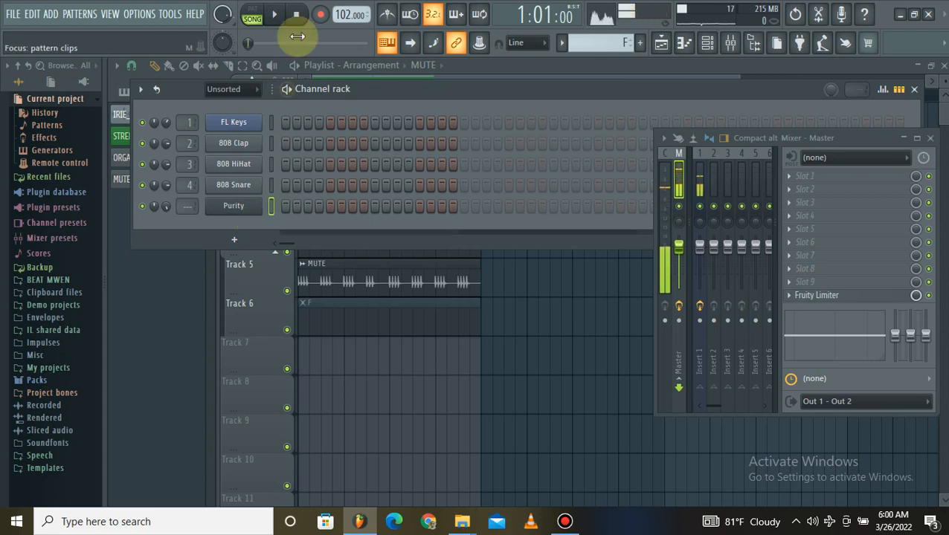
Arm recording for everything, hide the channel rack and unmute the F pattern clip on Track 6.
click(320, 16)
click(516, 357)
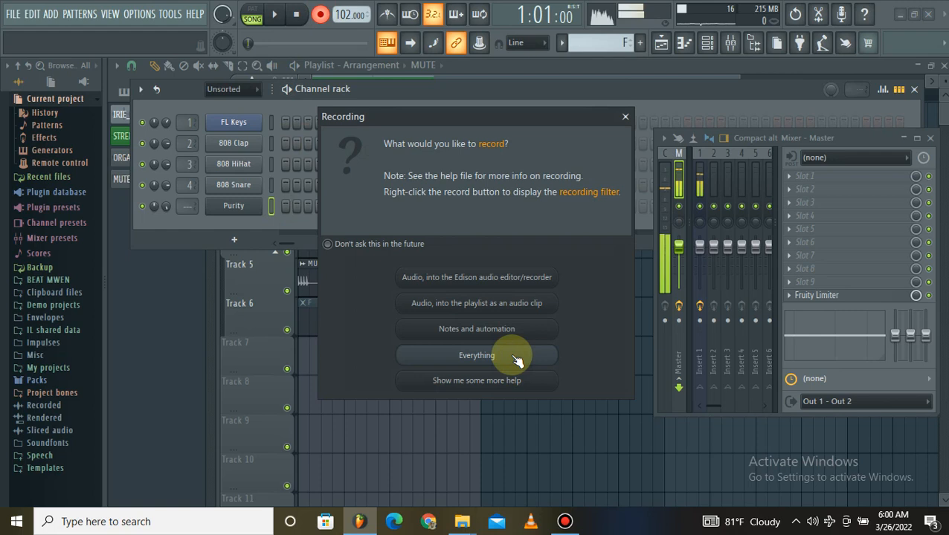
click(541, 288)
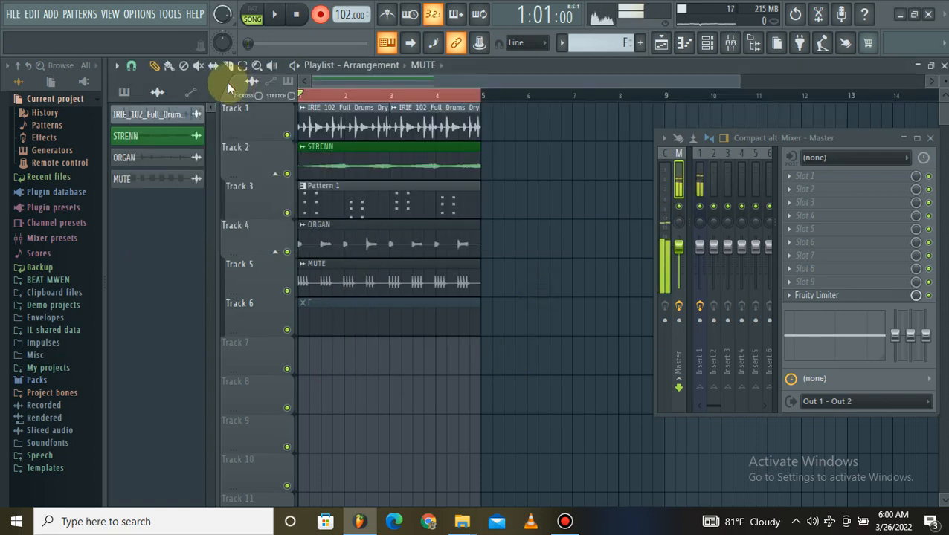
click(399, 308)
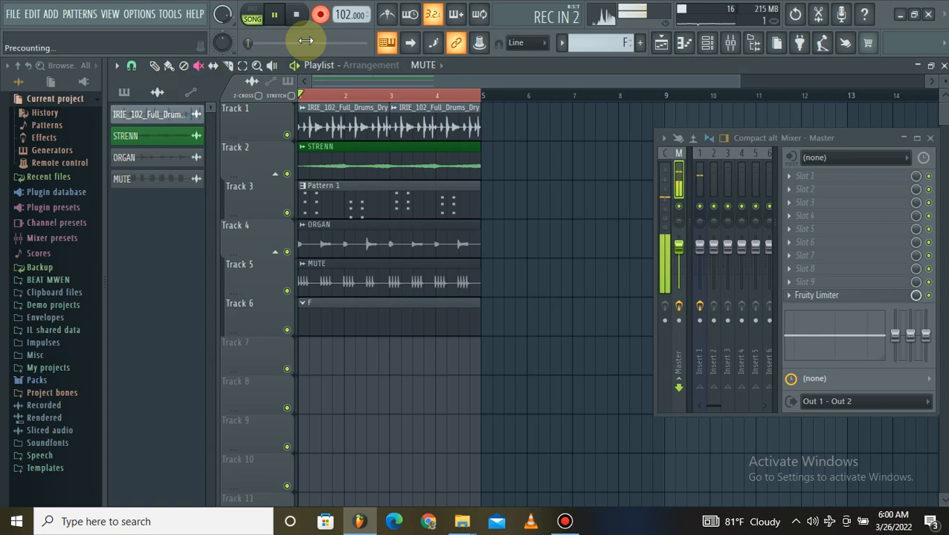
Record a four-bar bass line of C4, F4, G4 and A4 notes into the Track 6 pattern.
key(z)
key(z)
key(z)
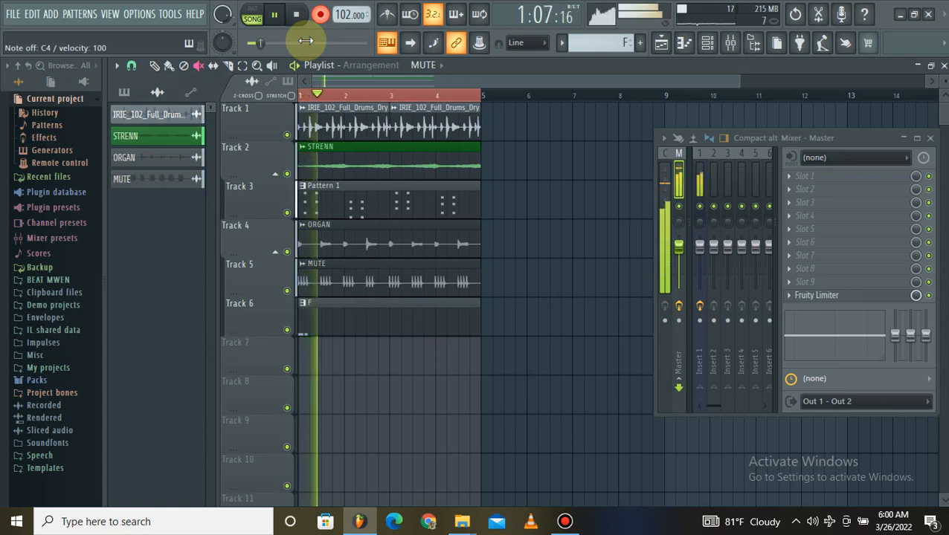
key(v)
key(v)
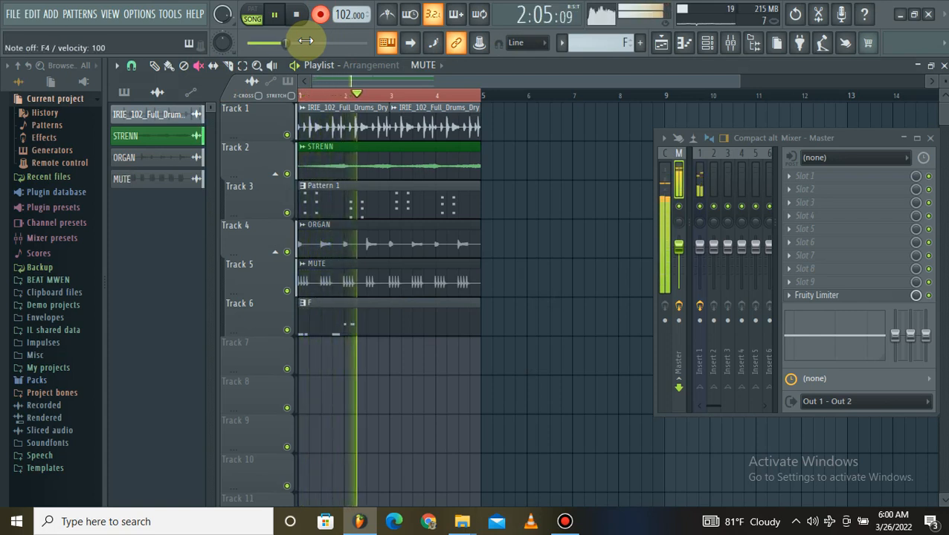
key(b)
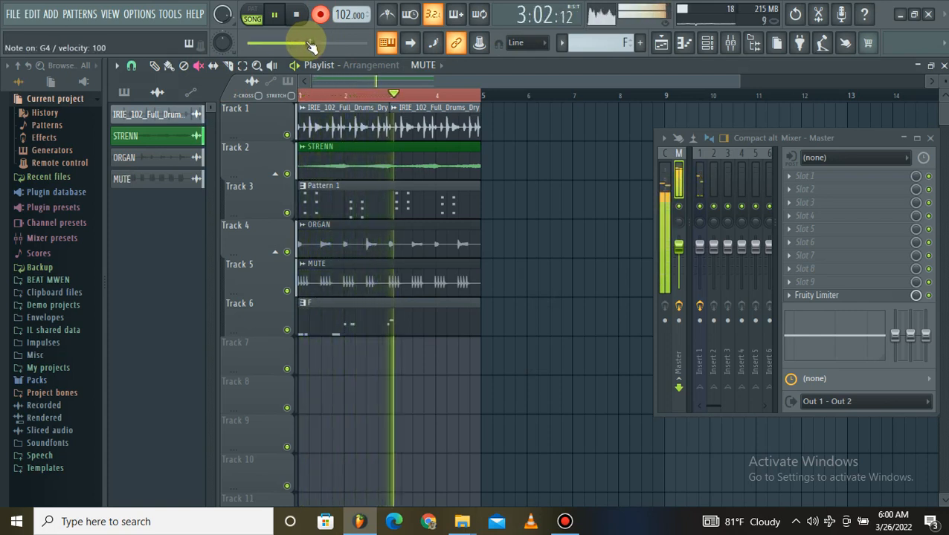
key(n)
key(v)
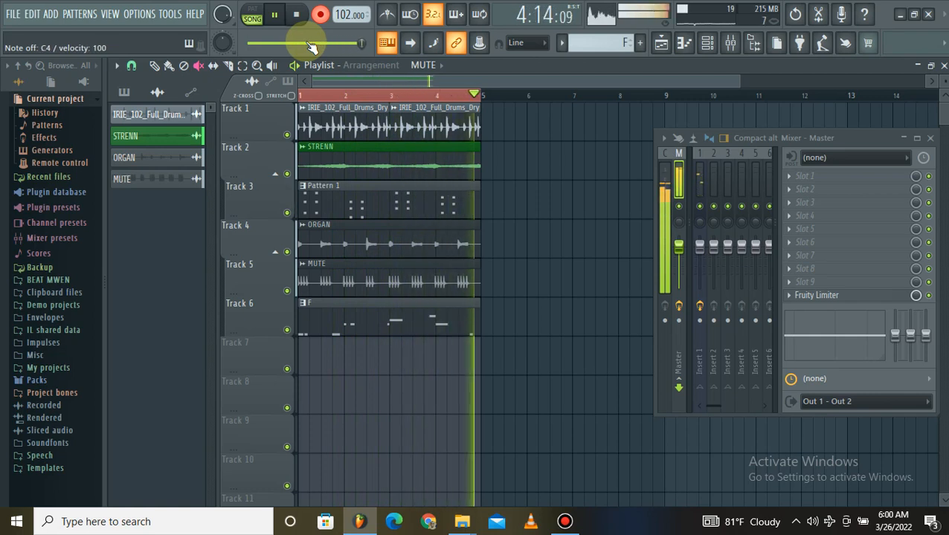
key(space)
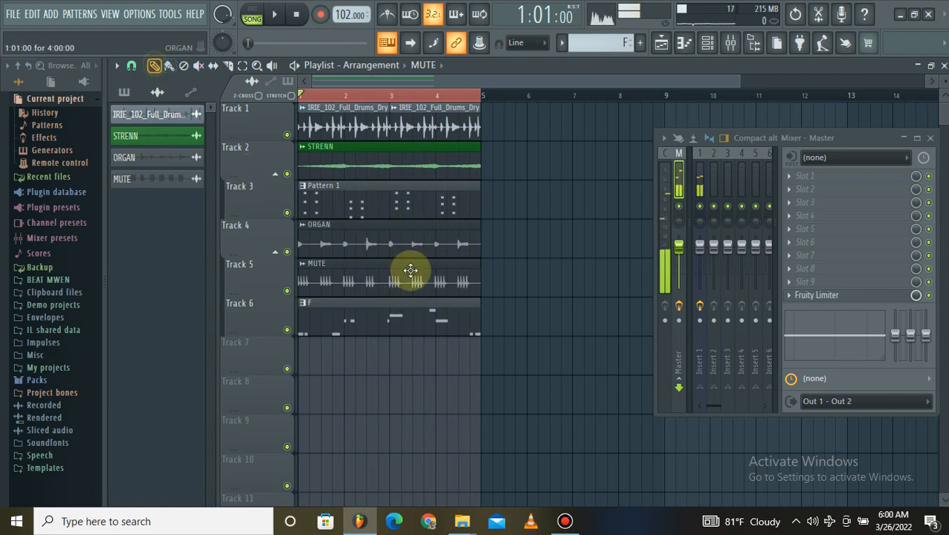
Open the recorded bass line in the piano roll and raise the bar 3 note to A4 and the bar 4 note to G4.
double_click(367, 330)
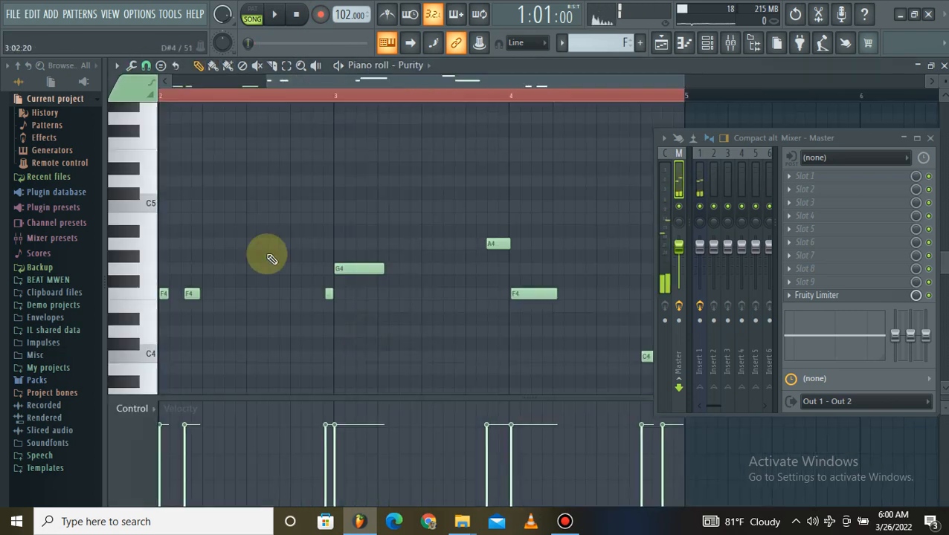
scroll(245, 102, down, 3)
scroll(214, 136, down, 3)
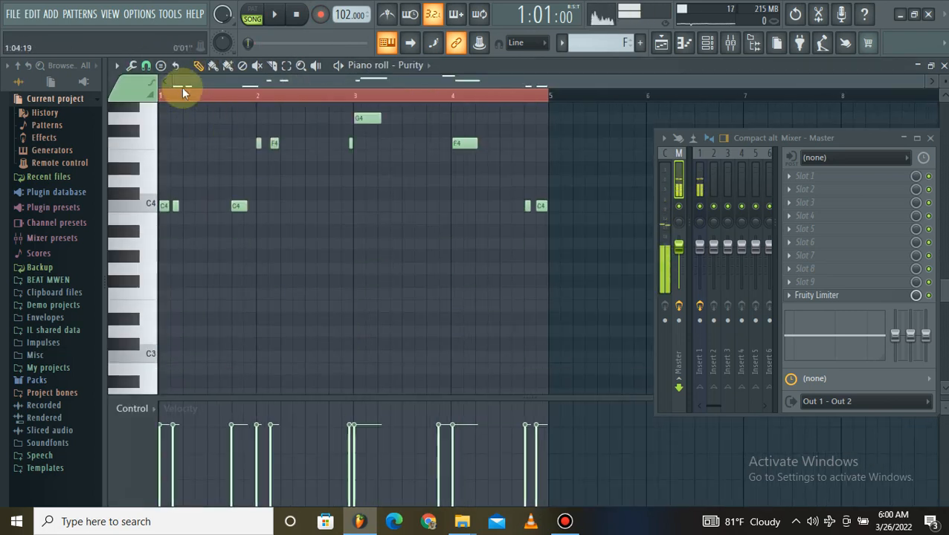
scroll(189, 97, up, 2)
scroll(201, 193, up, 1)
scroll(193, 257, up, 2)
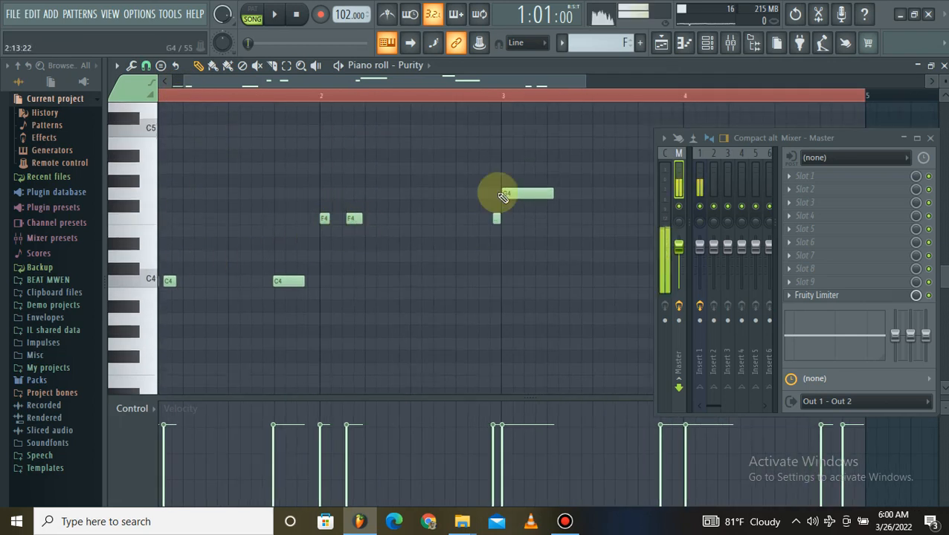
scroll(515, 197, up, 2)
scroll(514, 99, down, 2)
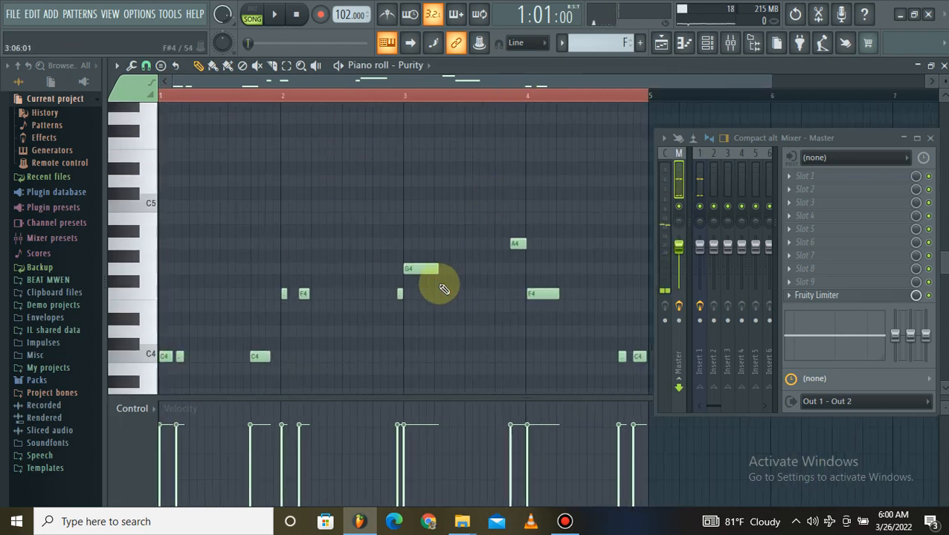
scroll(538, 251, down, 3)
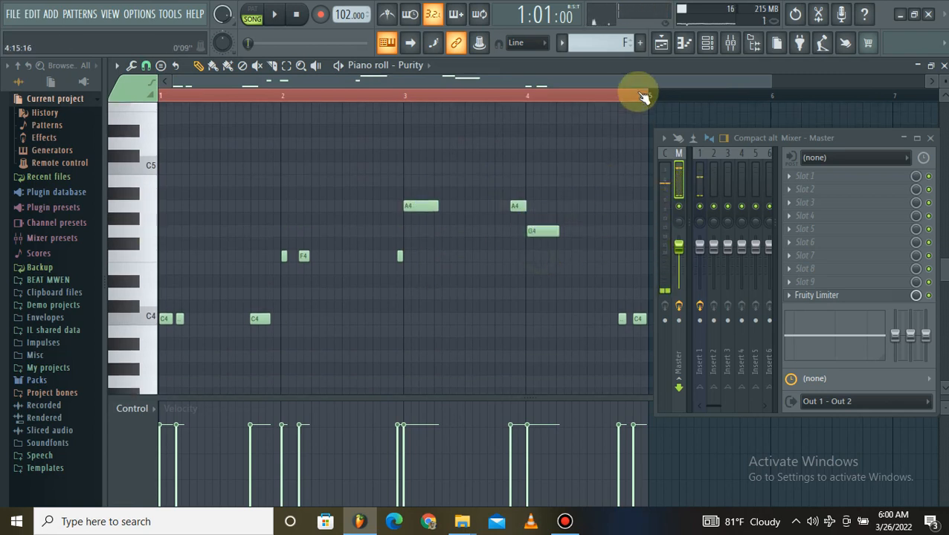
Raise the last two bass notes before bar 5 to D4.
scroll(640, 93, right, 2)
drag(524, 314, 556, 329)
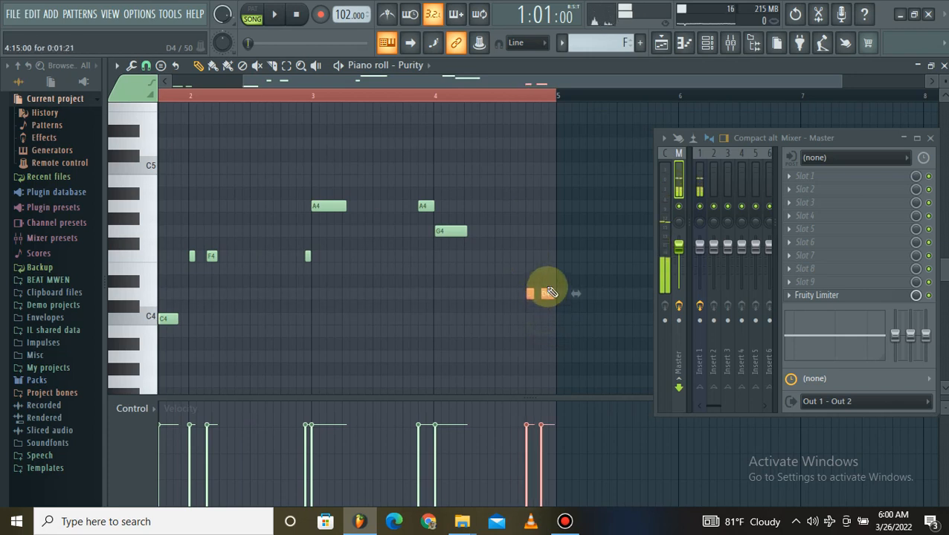
scroll(189, 91, down, 2)
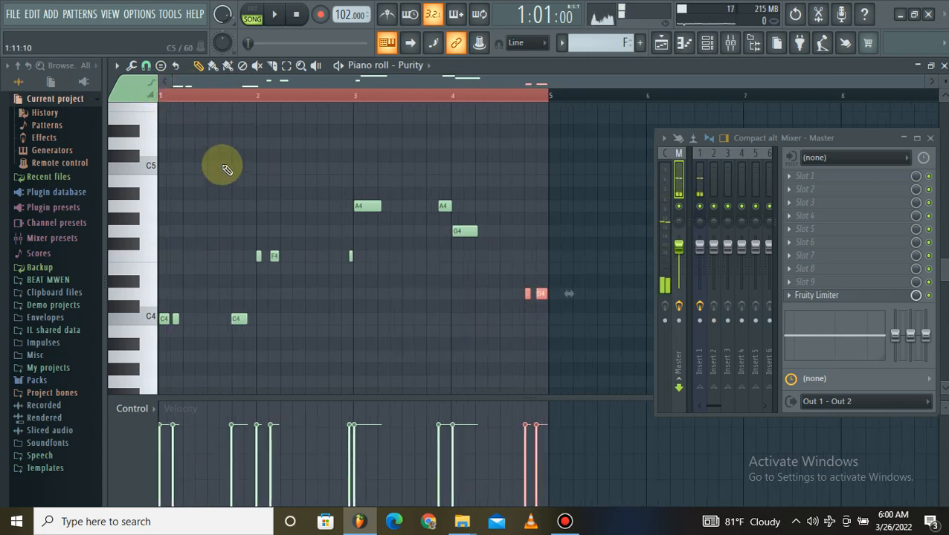
Quantize the bass notes with the default settings and play back the result through the end of bar 4.
key(alt+q)
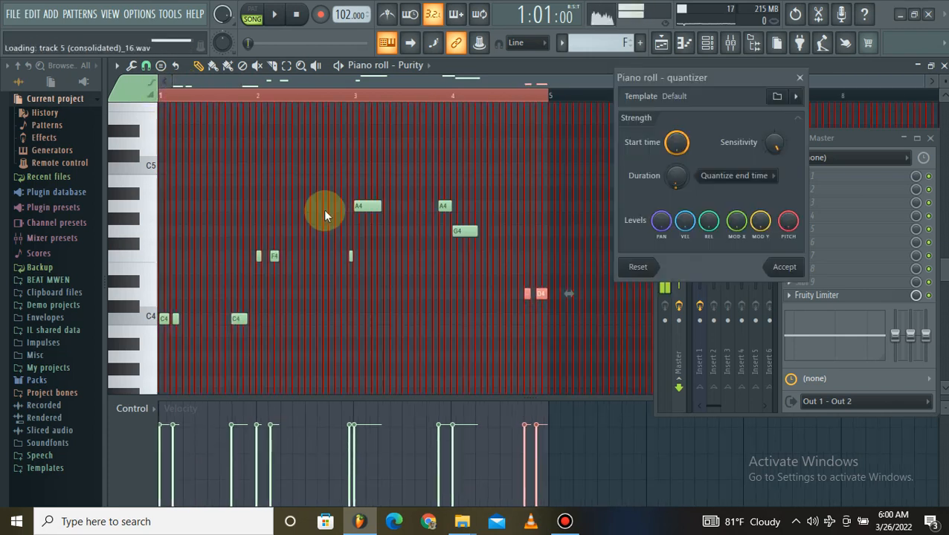
click(785, 269)
key(space)
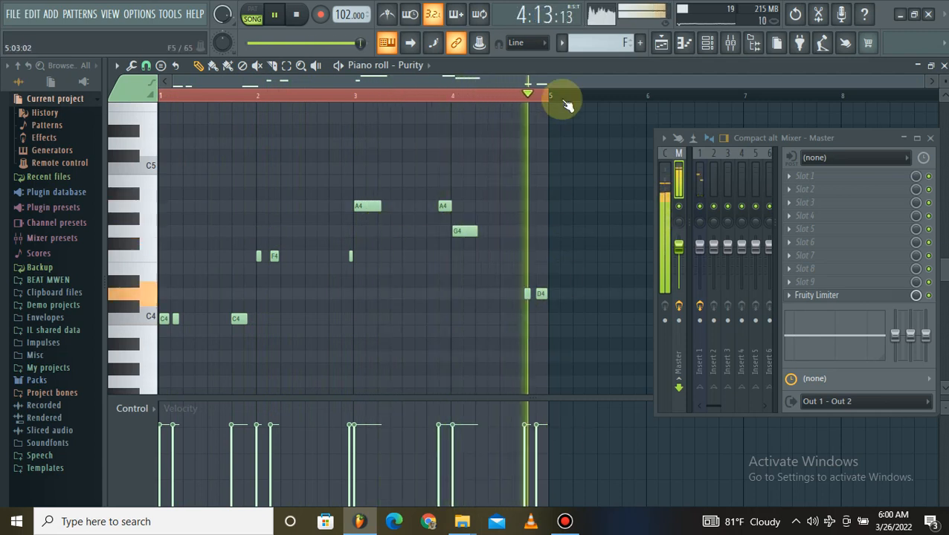
scroll(562, 95, up, 3)
key(space)
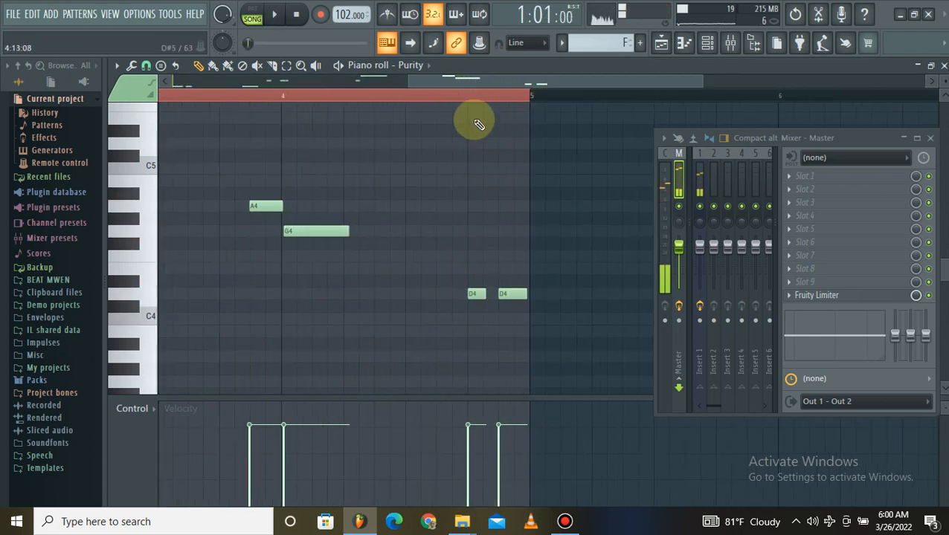
Try a C#5 slide note above the D4 bass note at the end of bar 4.
click(476, 99)
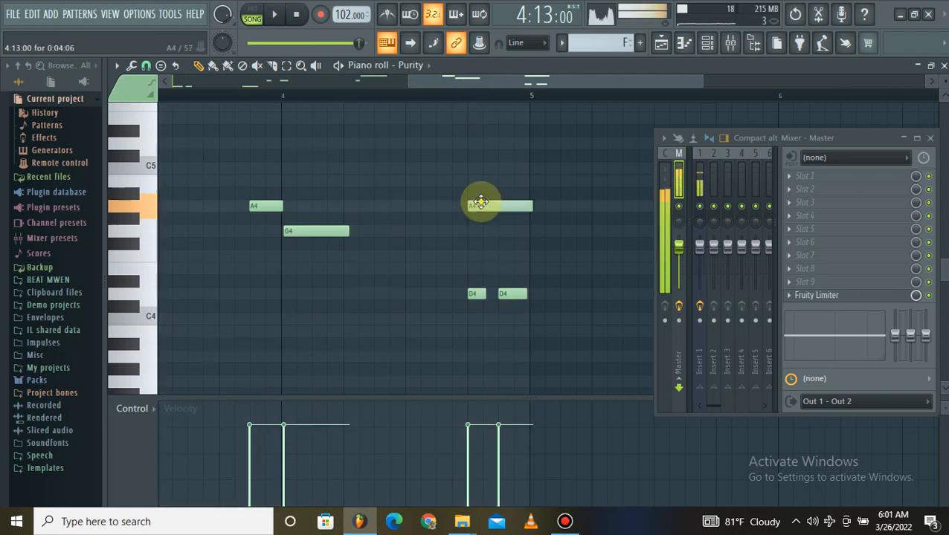
drag(481, 202, 479, 154)
double_click(479, 155)
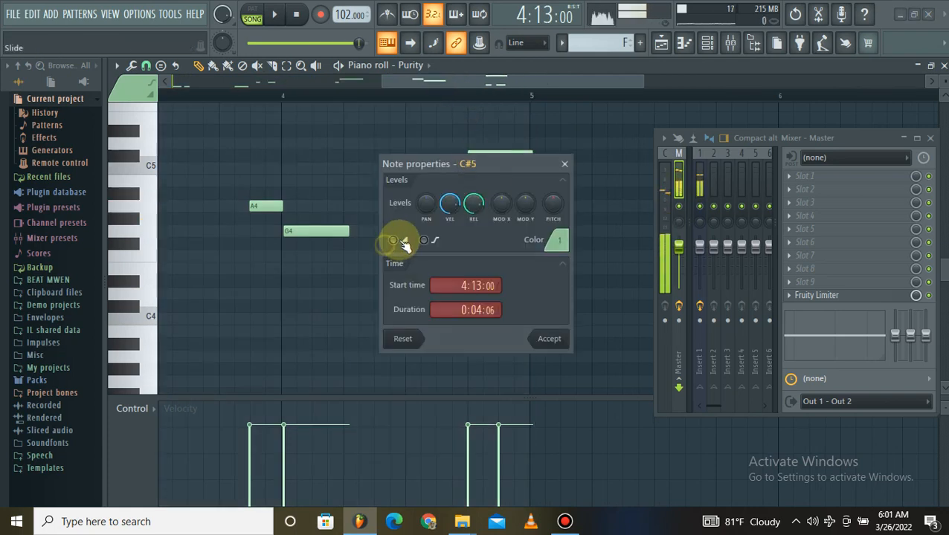
click(549, 342)
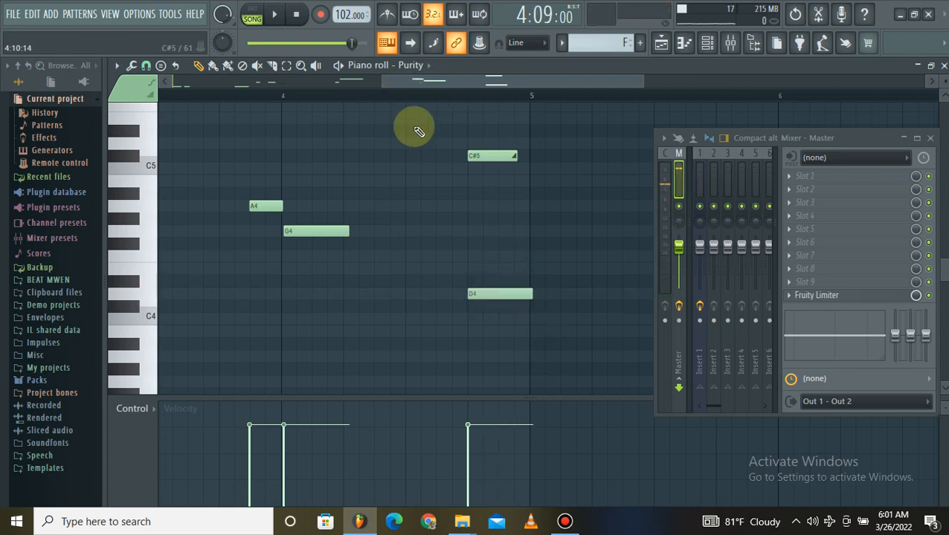
key(space)
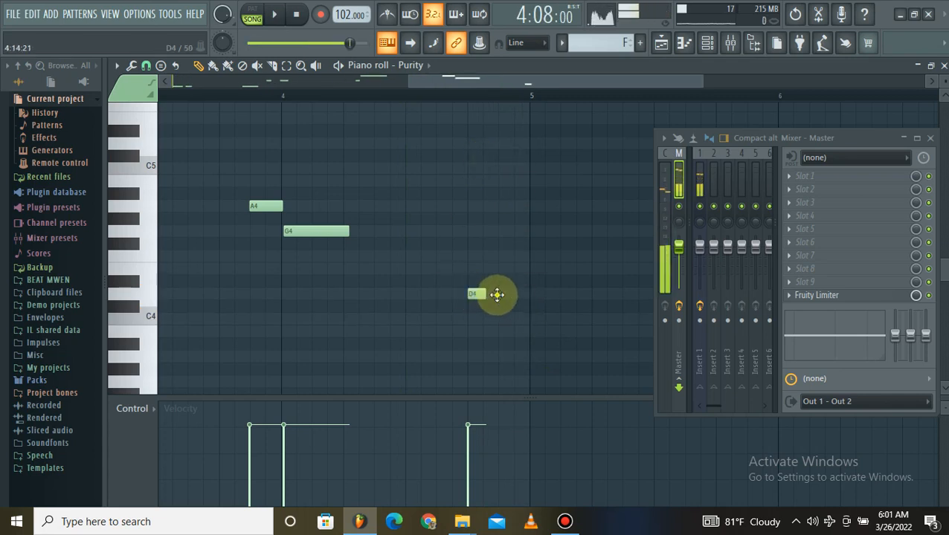
Play back the end of the bass line and check it again from bar 1.
scroll(473, 101, down, 5)
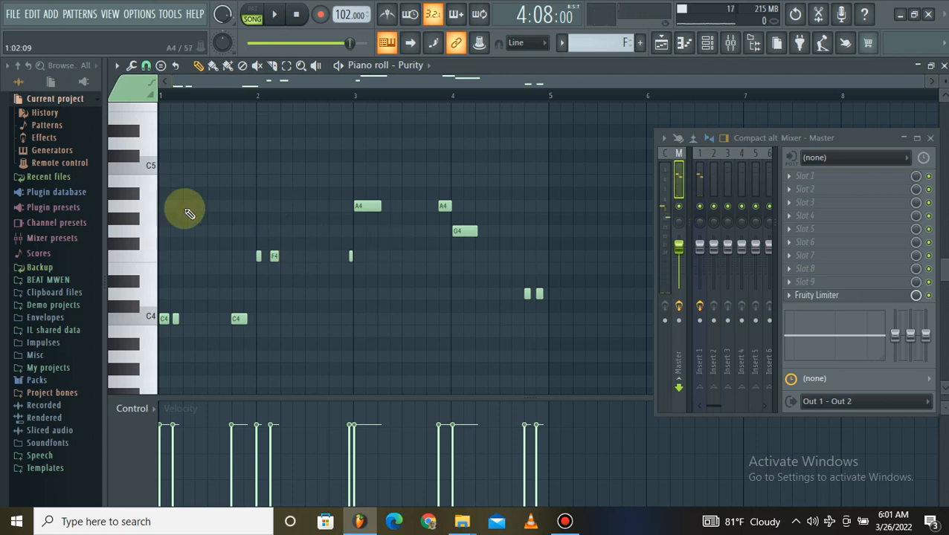
key(space)
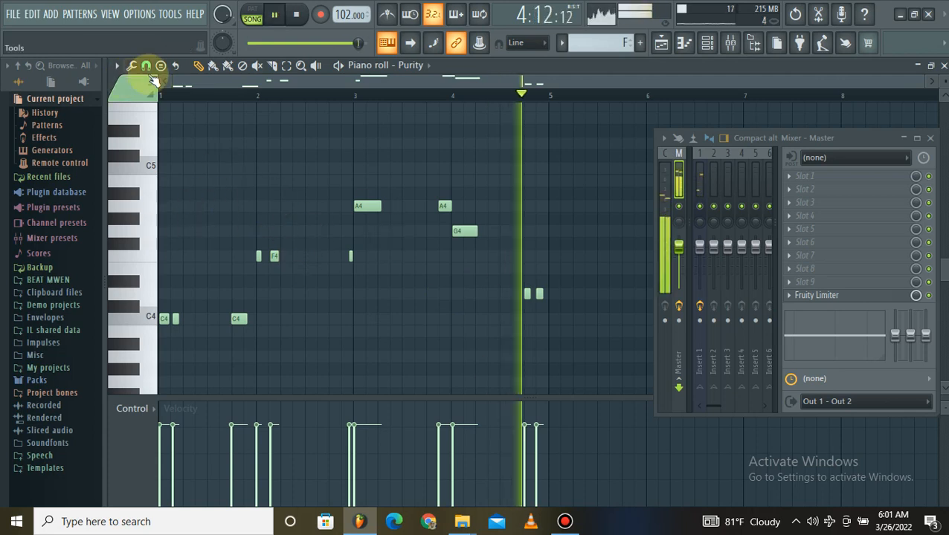
click(195, 95)
scroll(195, 100, up, 3)
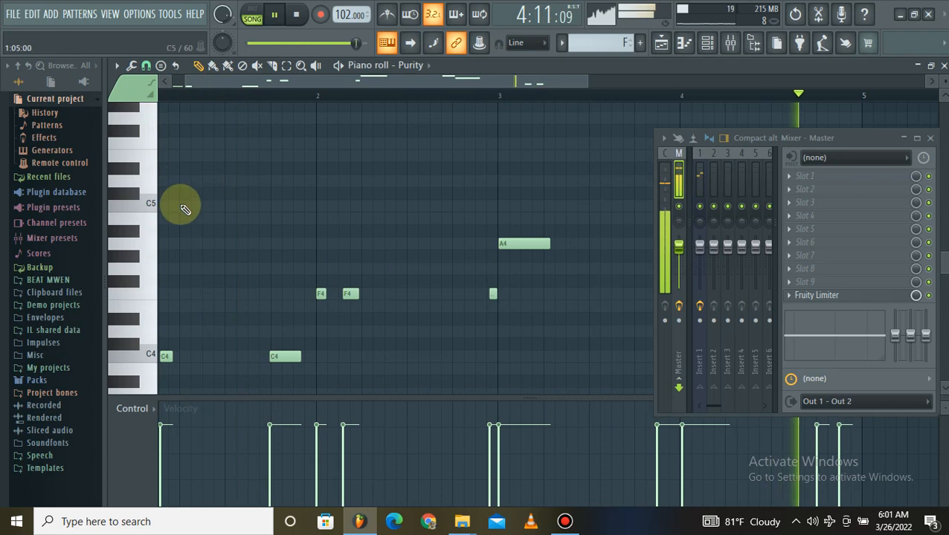
drag(196, 93, 69, 116)
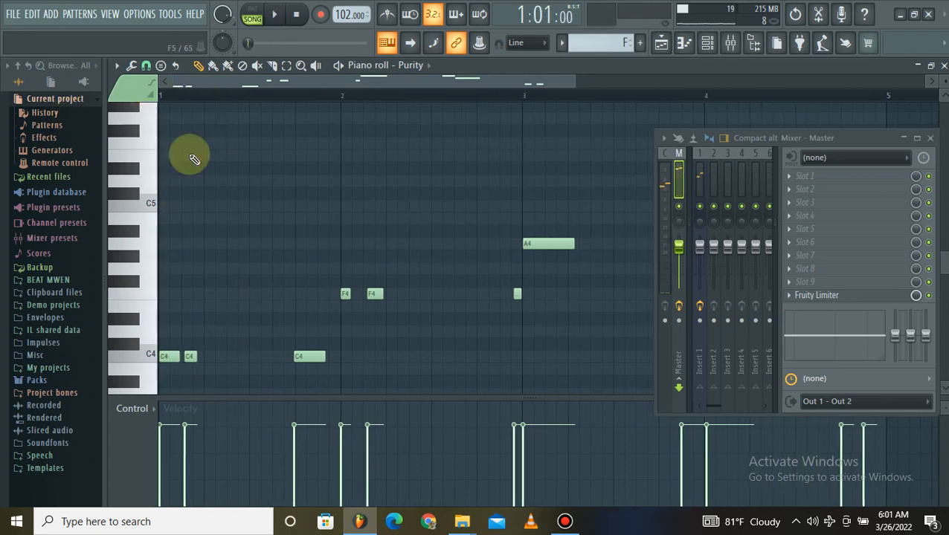
Add a very short E5 note at 1:07:00 in bar 1 and play the bass line back.
click(261, 210)
key(space)
click(209, 143)
drag(221, 143, 228, 180)
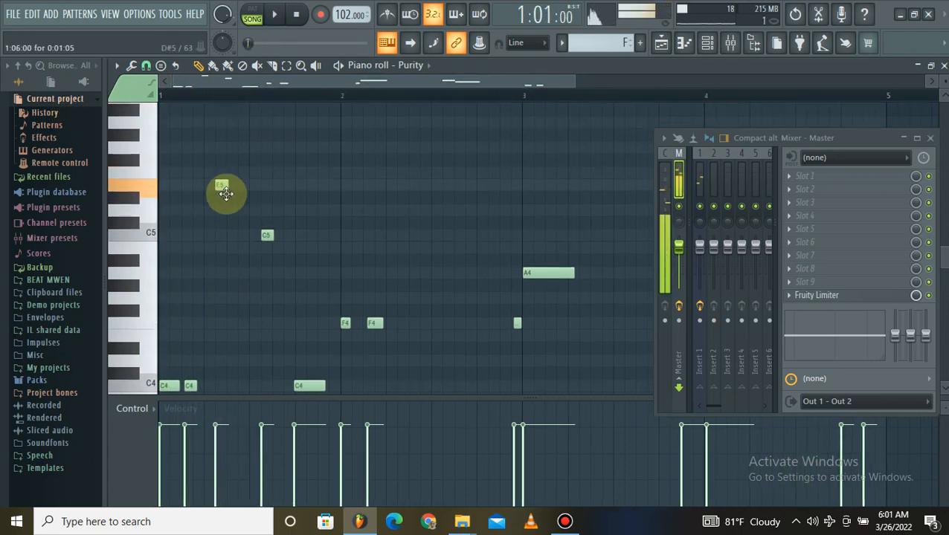
click(268, 238)
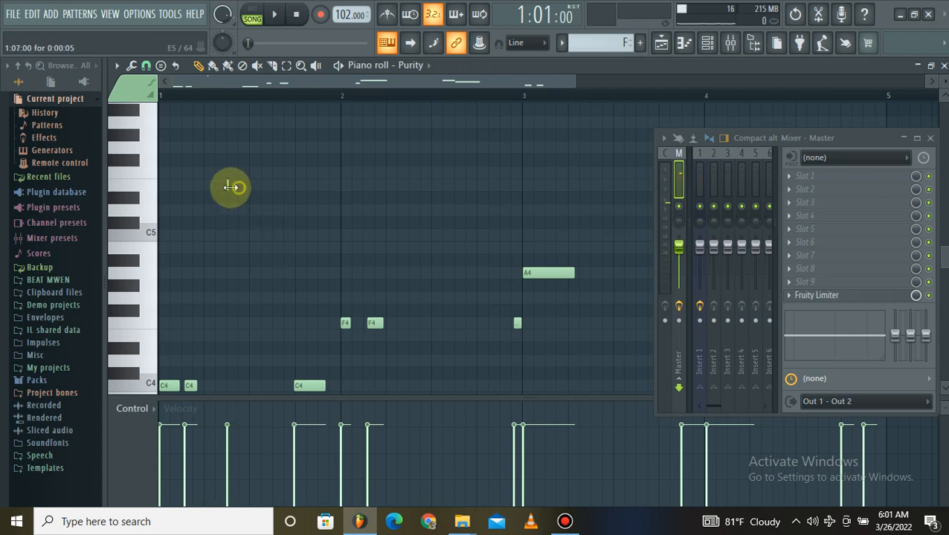
key(space)
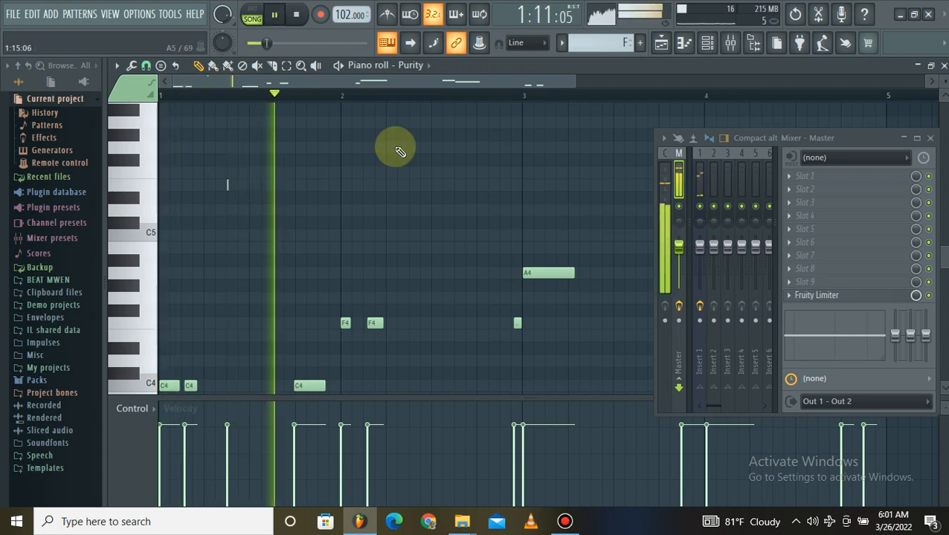
Add two very short C5 notes in the second half of bar 2 and three very short A4 notes before the last D4 notes in bar 4.
click(444, 235)
click(454, 235)
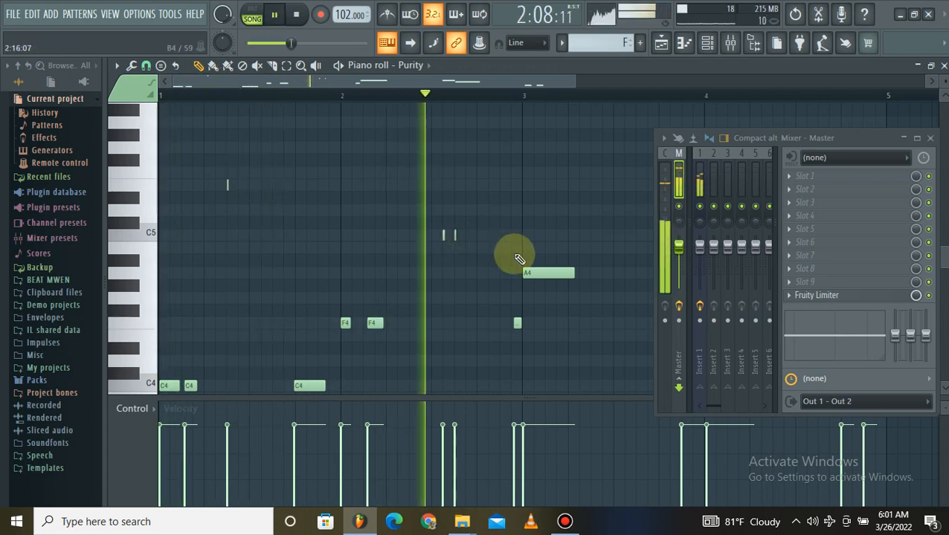
scroll(538, 80, down, 3)
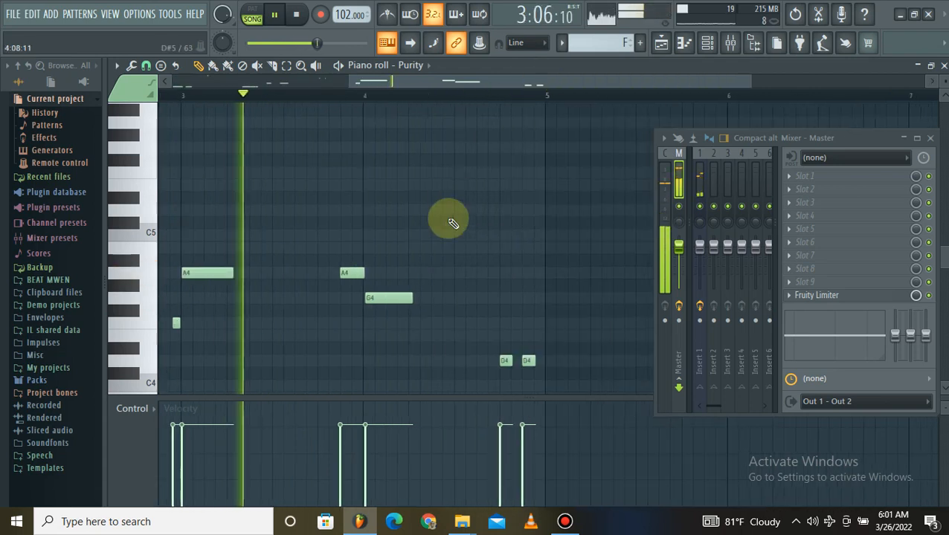
click(467, 273)
click(477, 273)
click(488, 273)
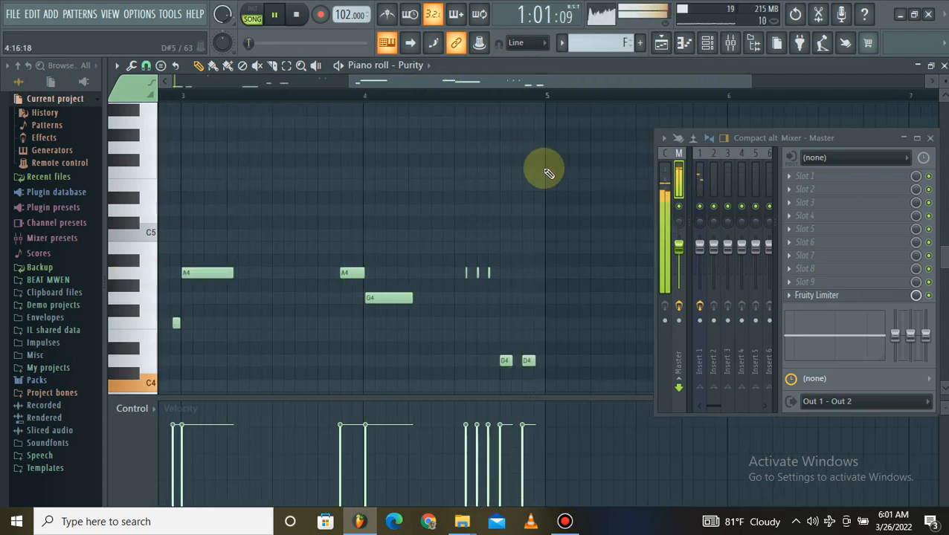
Replace the last two D4 notes of bar 4 with one longer D4 at 4:13:00 and lower its velocity.
scroll(530, 145, down, 5)
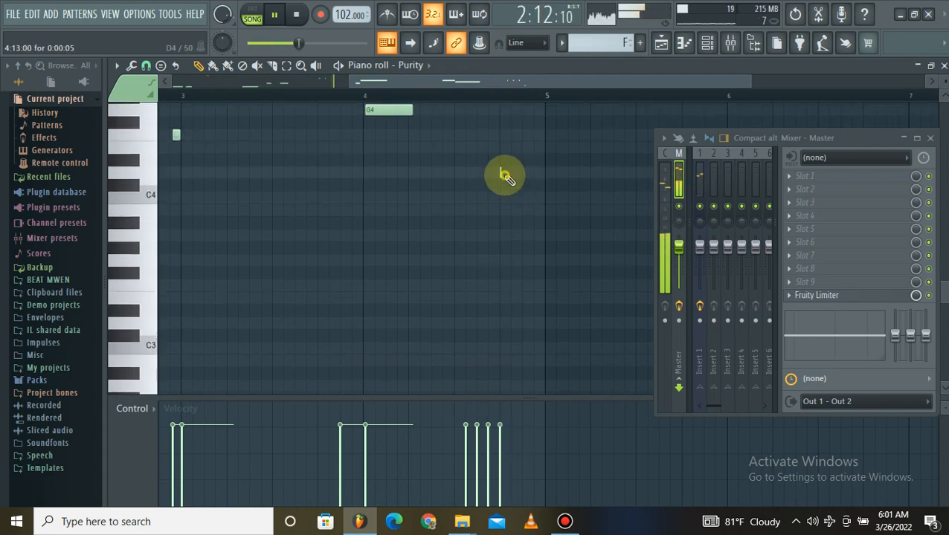
click(503, 173)
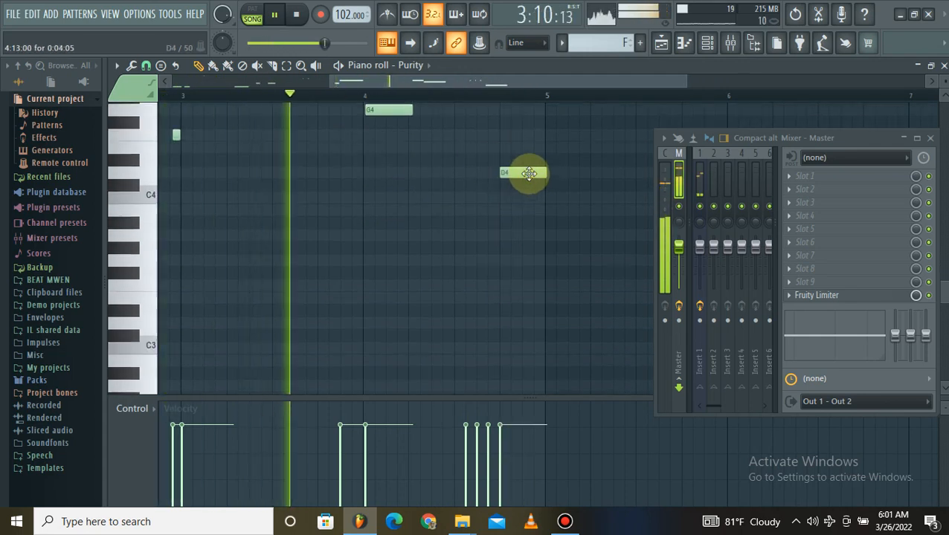
double_click(529, 174)
drag(449, 203, 449, 229)
click(551, 331)
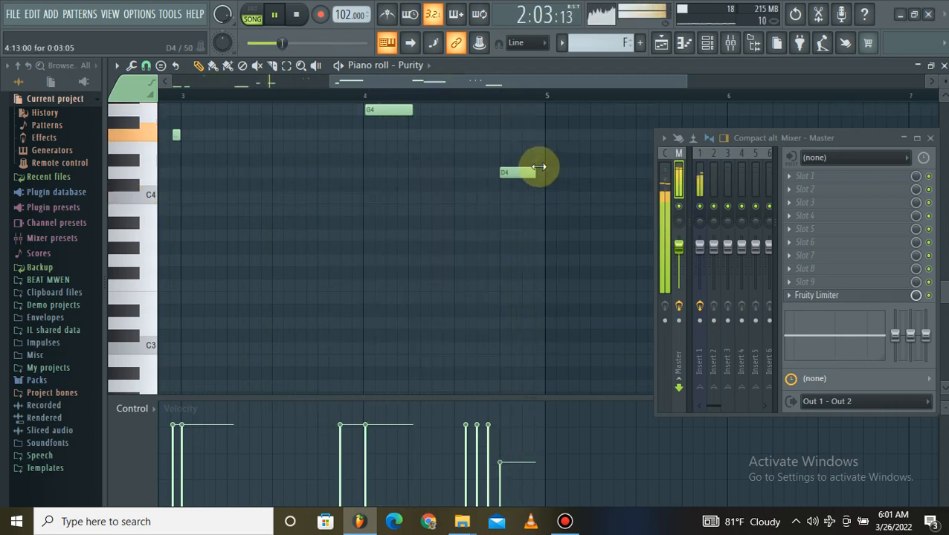
Review the full bass line during playback and return to the playlist with the piano roll and channel rack closed.
drag(418, 82, 278, 125)
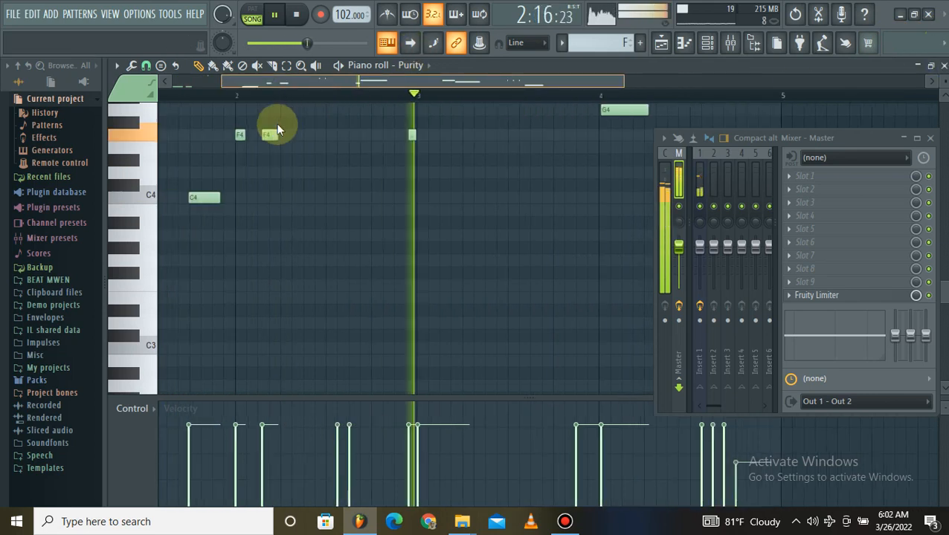
scroll(289, 153, up, 2)
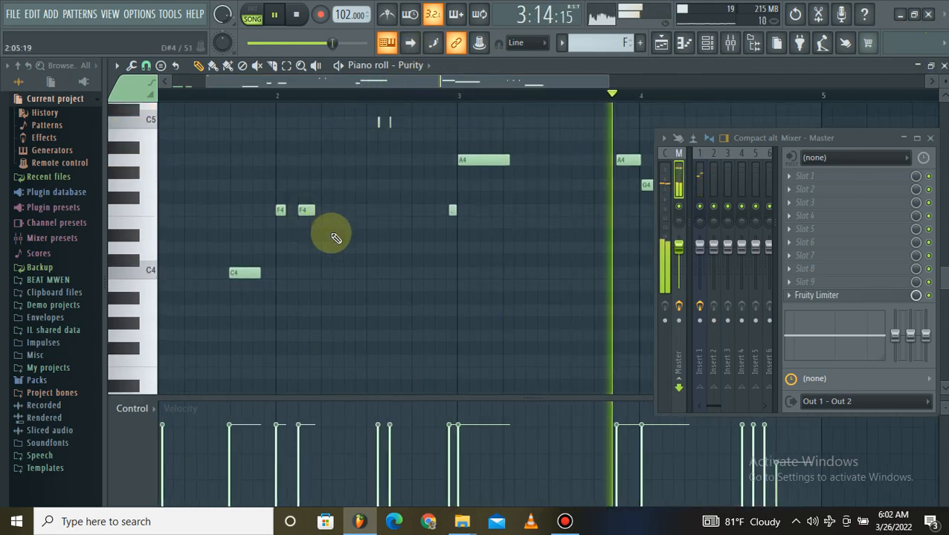
scroll(438, 97, down, 4)
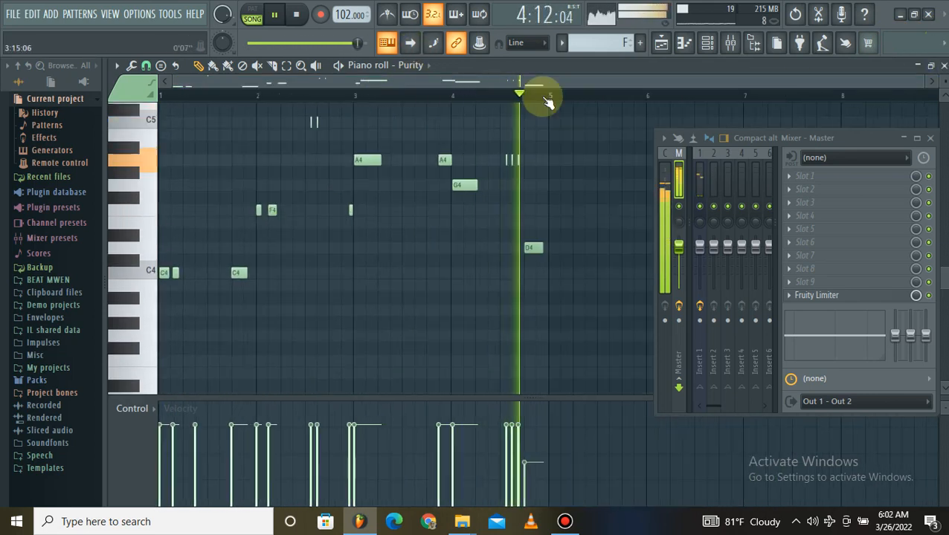
click(943, 66)
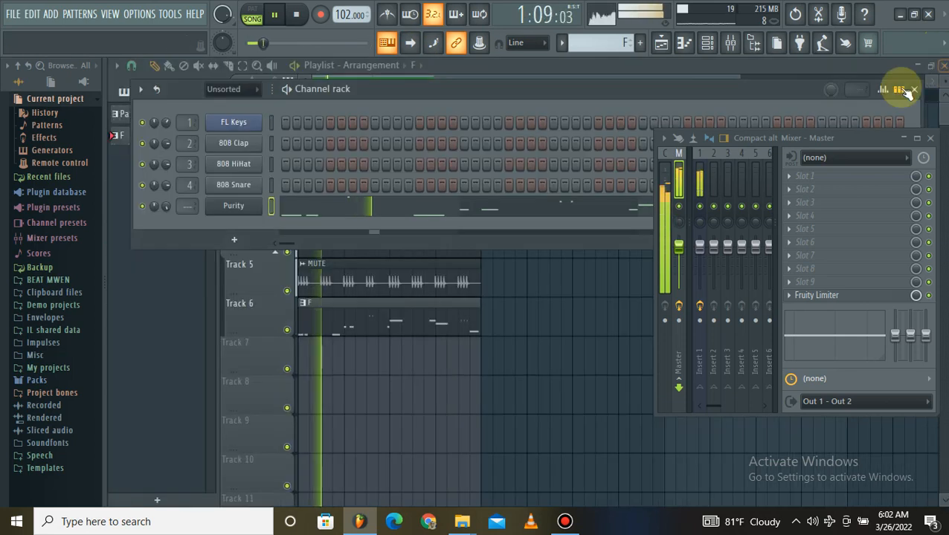
key(space)
key(F6)
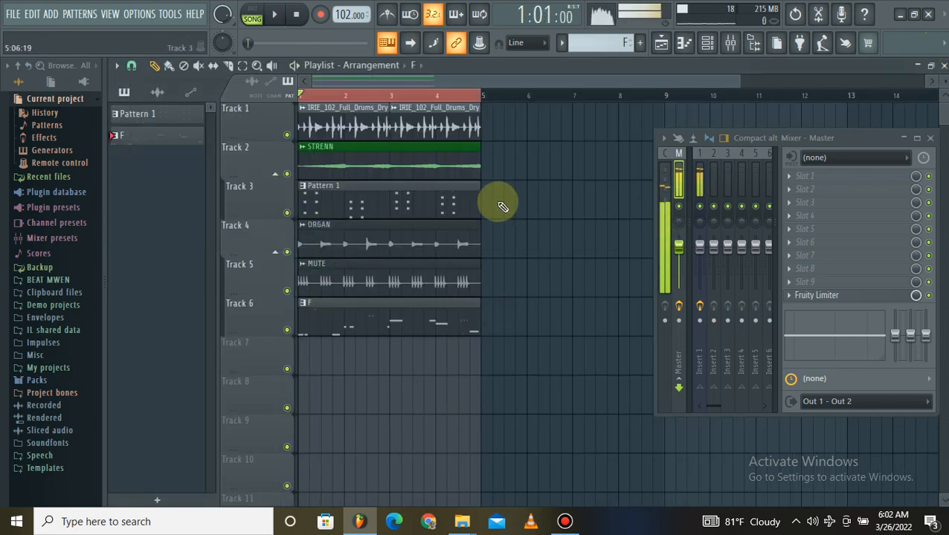
click(566, 520)
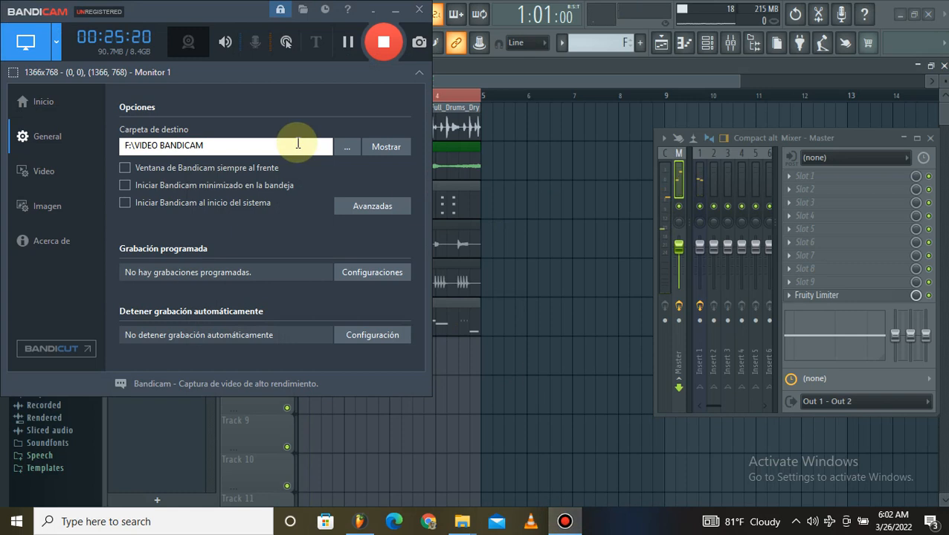
click(396, 11)
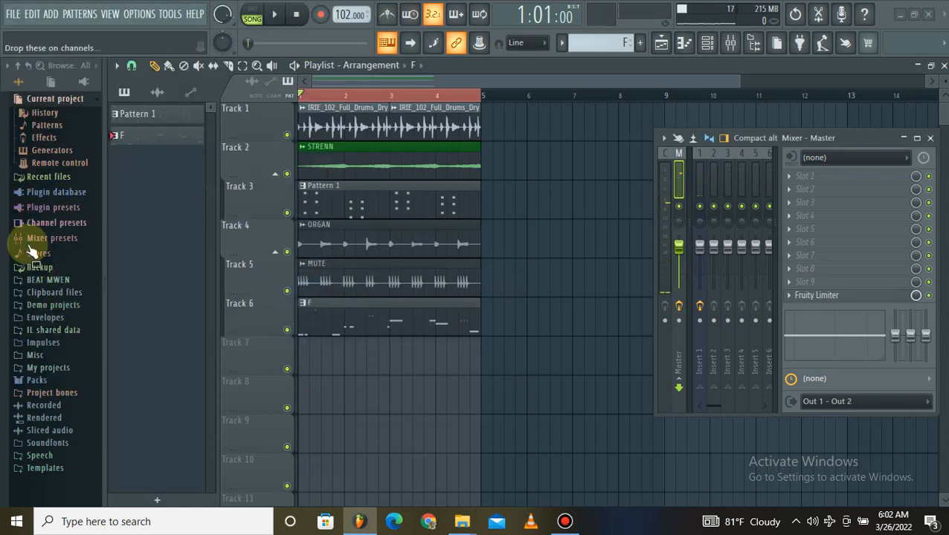
Open the drum fill folder below BATRI LOOPS in the BEAT MWEN library and preview IRIE_65_Drum_Fill_V1_Wet.
drag(30, 251, 54, 295)
click(58, 281)
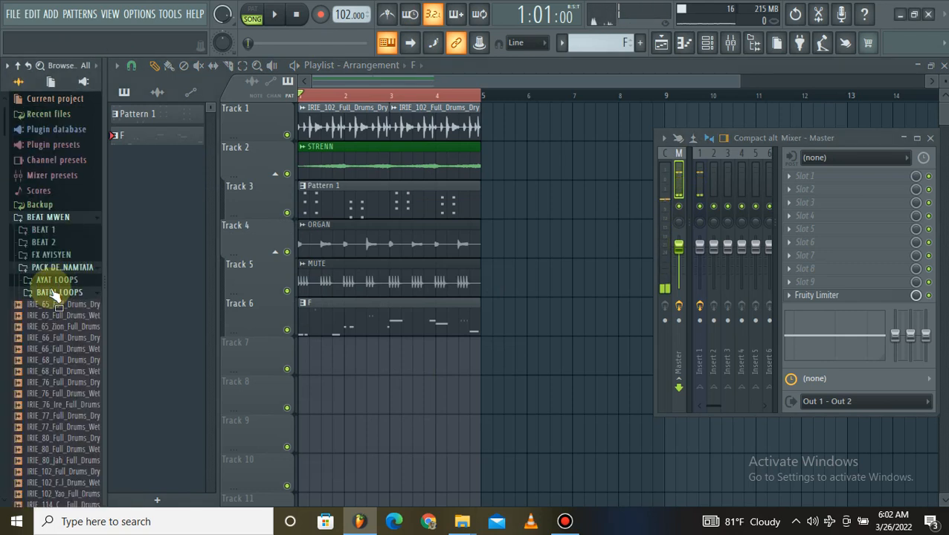
click(54, 294)
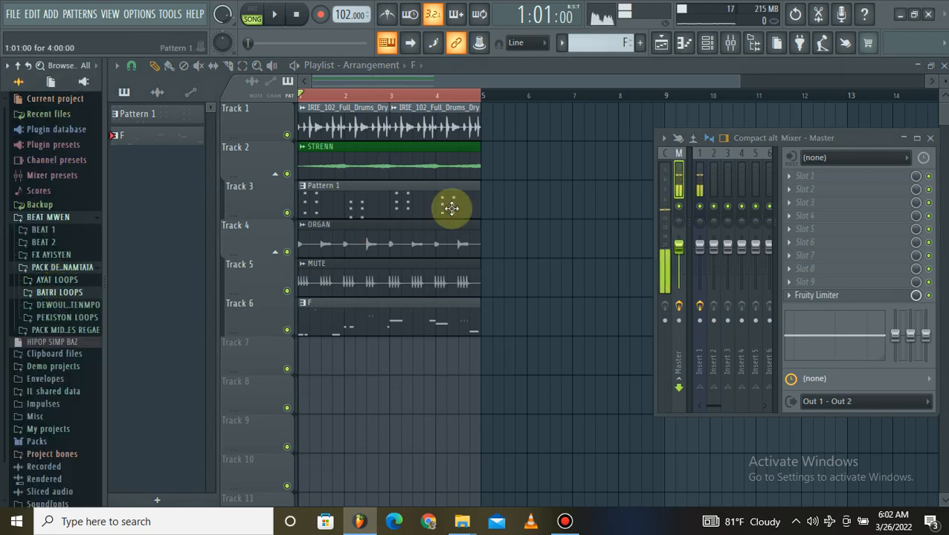
click(65, 306)
click(64, 300)
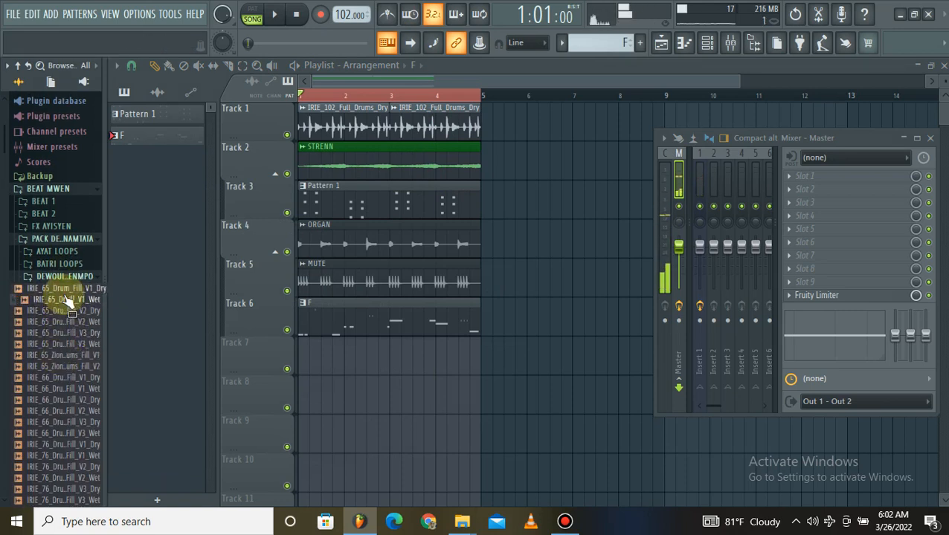
Place IRIE_65_Drum_Fill_V1_Wet on Track 7 in the second half of bar 4 and shorten the drum loop and bass clips to end where it starts.
drag(188, 309, 464, 359)
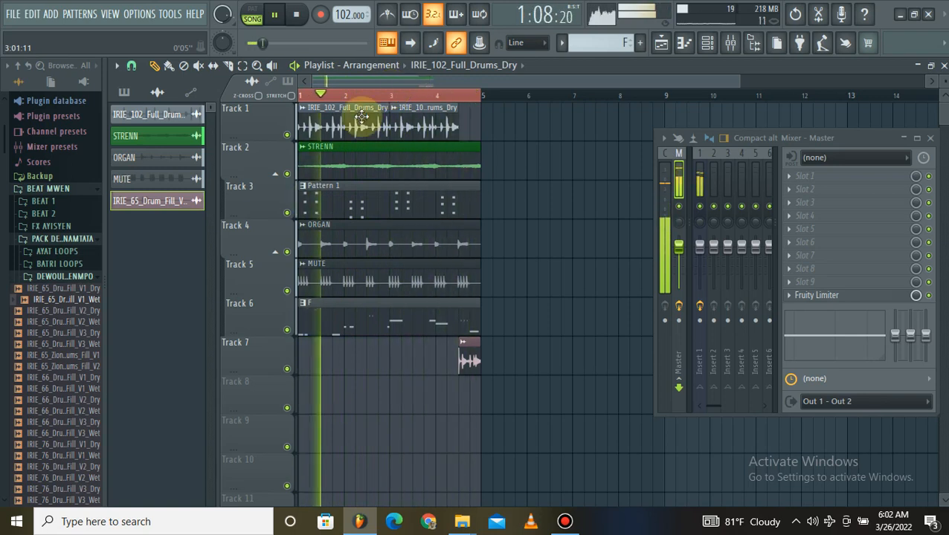
scroll(487, 104, up, 2)
scroll(484, 142, up, 1)
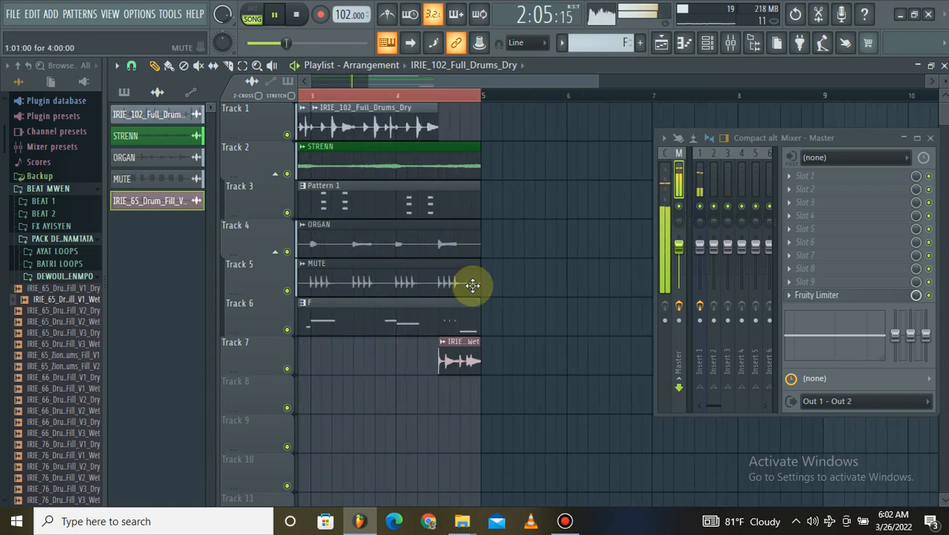
drag(476, 303, 436, 306)
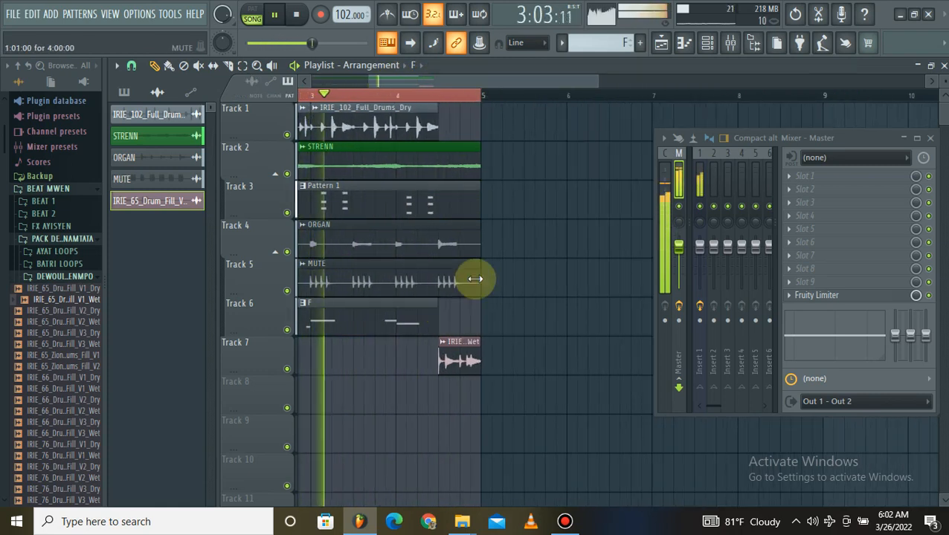
scroll(467, 96, up, 2)
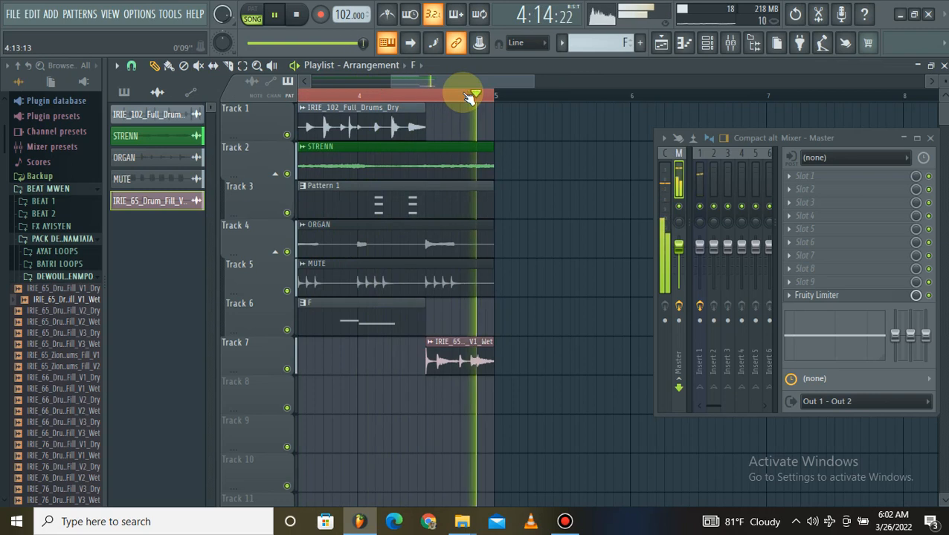
scroll(439, 95, down, 3)
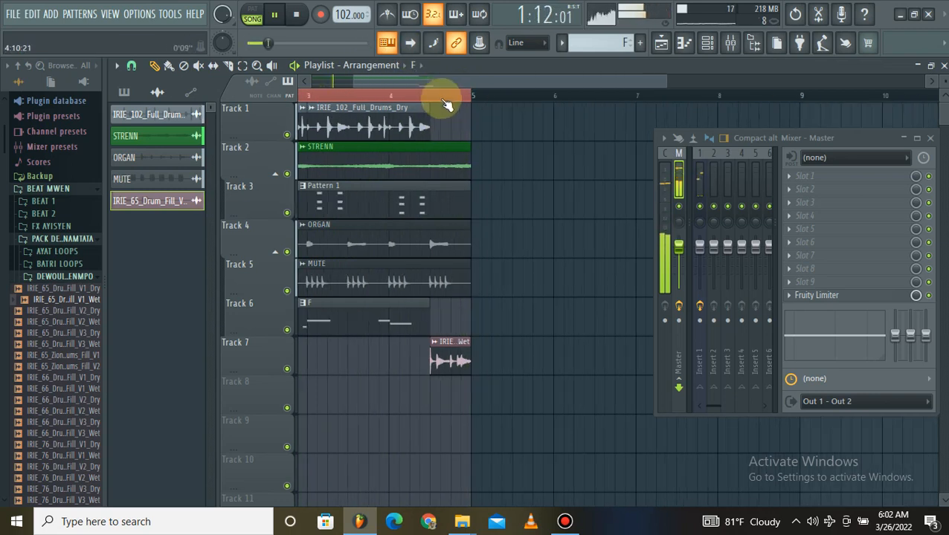
Stop playback and audition other drum fills, including IRIE_80_Drum_Fill_V1_Wet, IRIE_114_Drum_Fill_V3_Wet and IRIE_102_Drum_Fill_V1_Dry.
key(space)
drag(41, 355, 49, 375)
scroll(52, 388, down, 3)
click(55, 390)
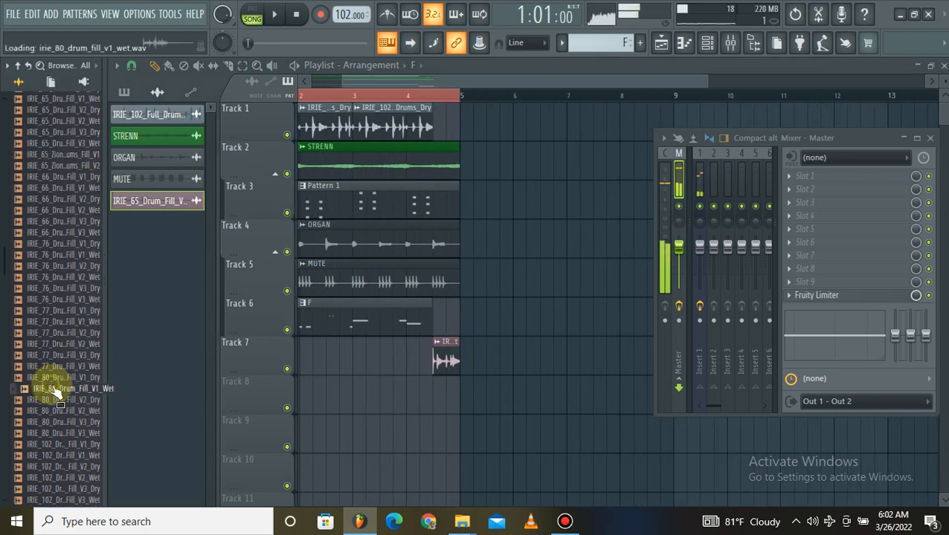
scroll(59, 410, down, 3)
click(57, 413)
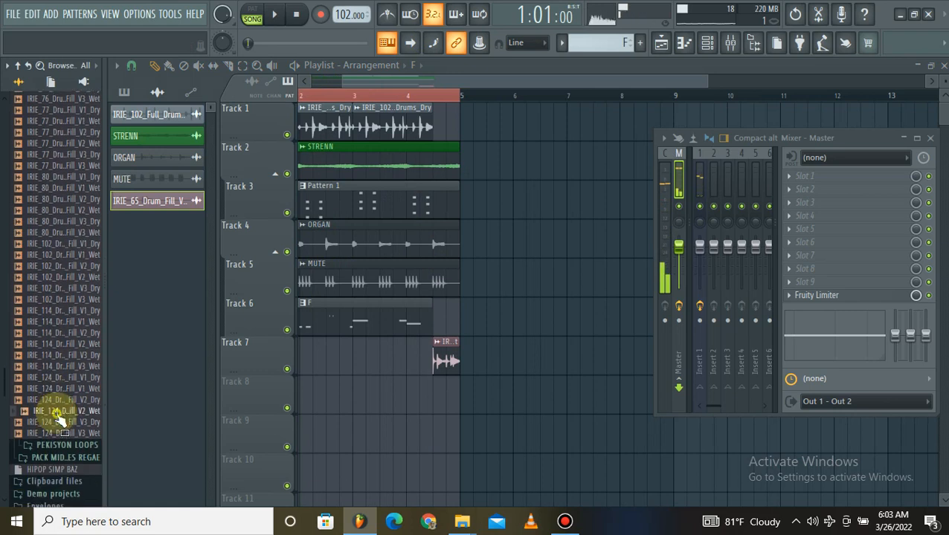
click(54, 366)
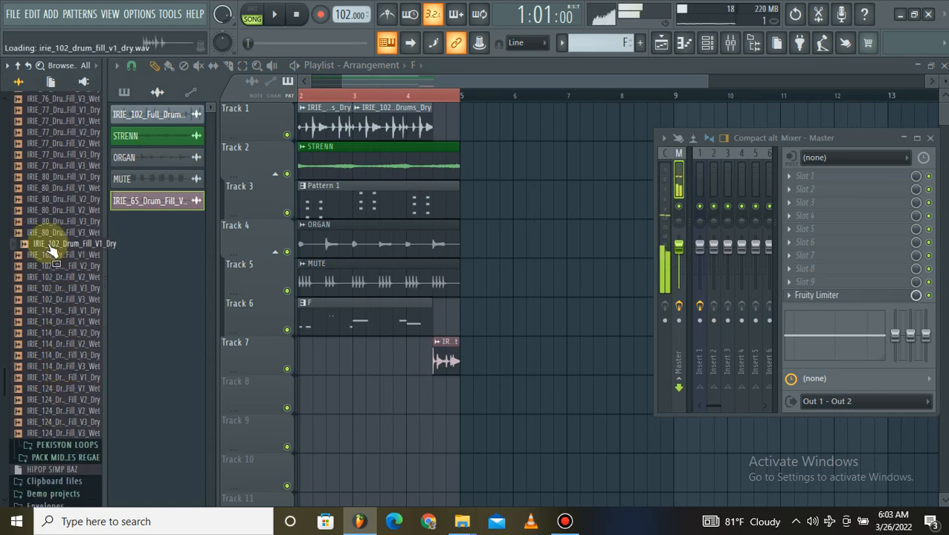
Place IRIE_102_Drum_Fill_V1_Dry on Track 8 in the second half of bar 4, replacing the Track 7 fill, and play the arrangement.
drag(438, 339, 450, 381)
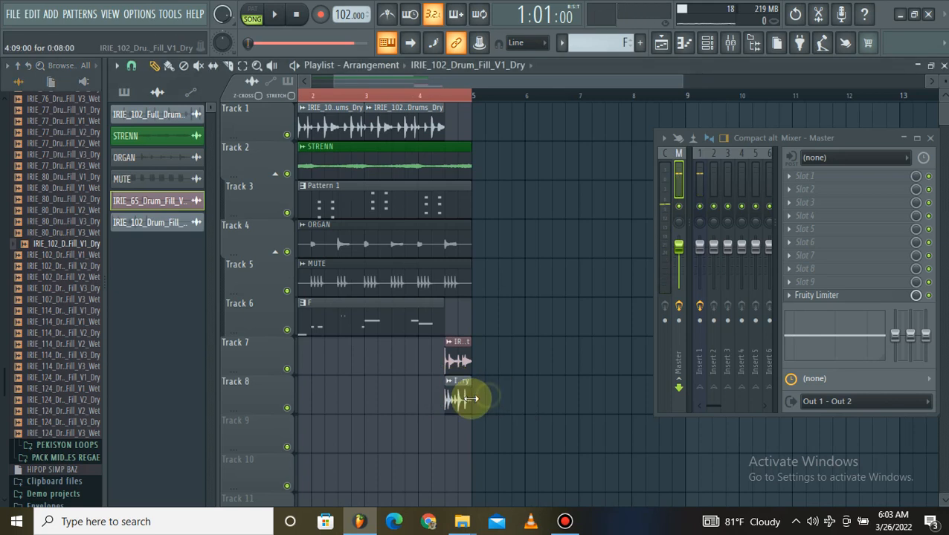
right_click(460, 361)
key(space)
scroll(558, 100, down, 2)
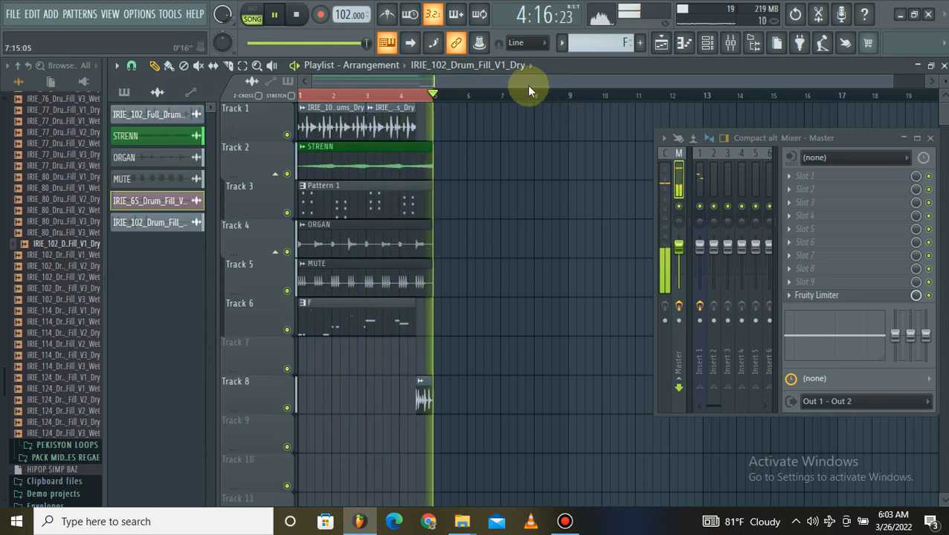
Collapse the BEAT MWEN folder in the browser while the arrangement plays.
click(67, 255)
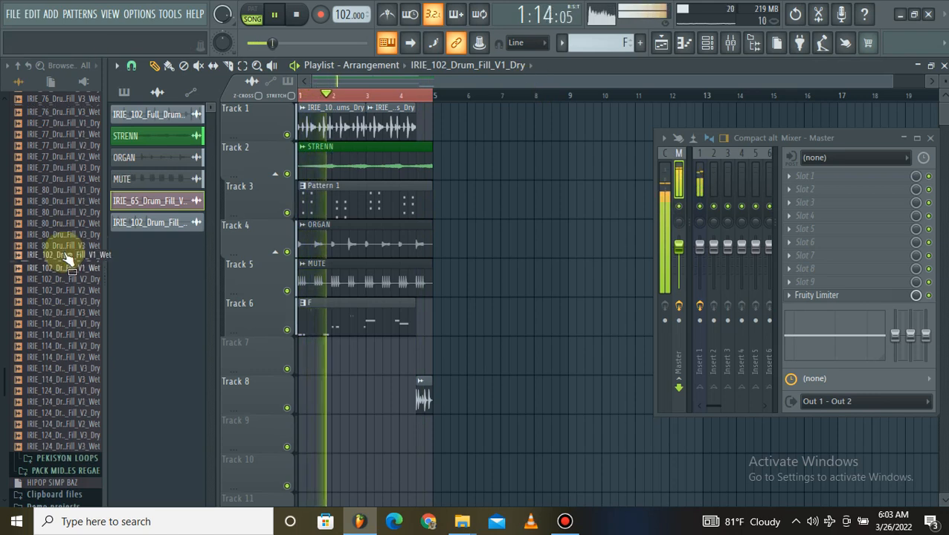
scroll(63, 250, up, 10)
click(47, 219)
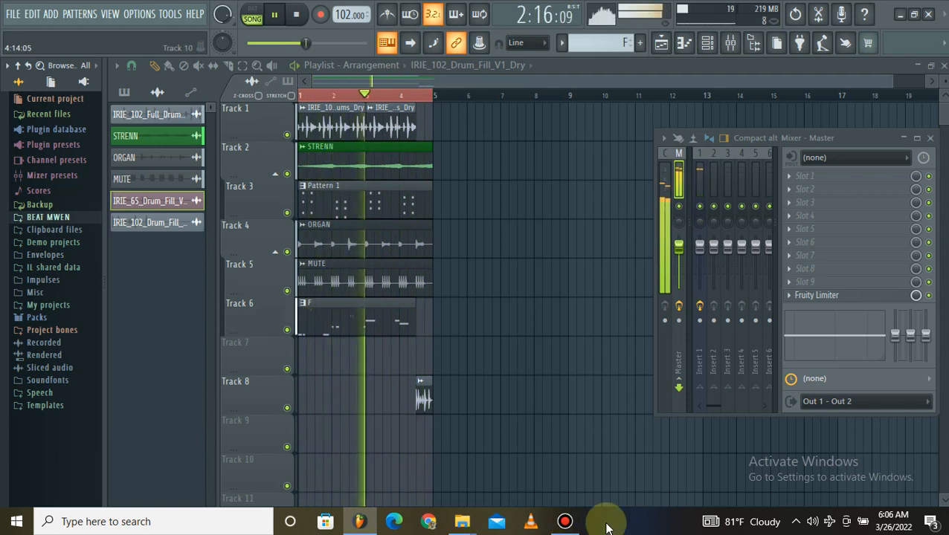
click(565, 521)
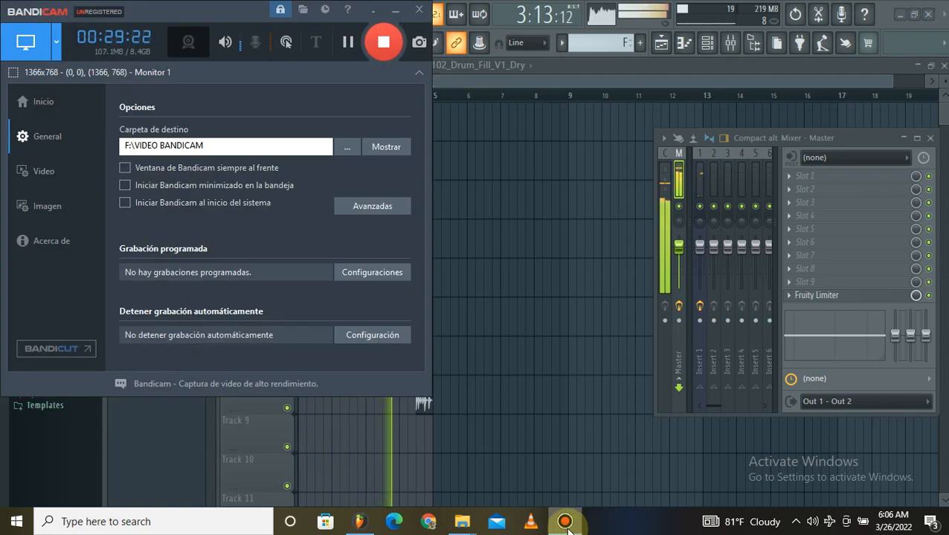